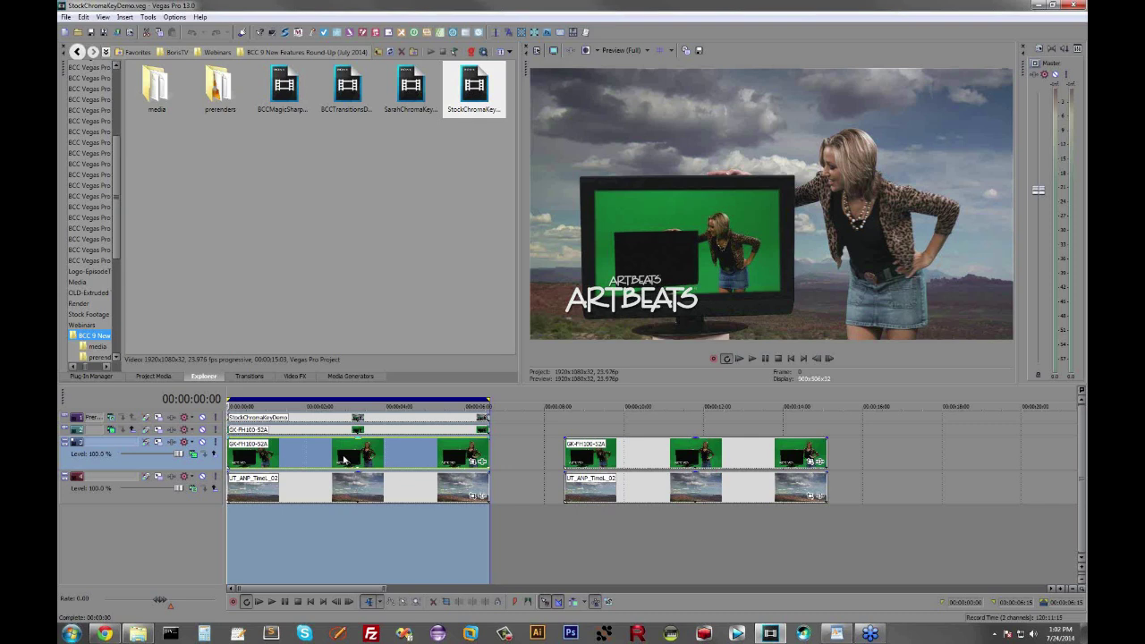
- Play back the finished chroma key composite at the start of the timeline
{"action": "left_click", "coordinate": [345, 459]}
{"action": "key", "text": "space"}
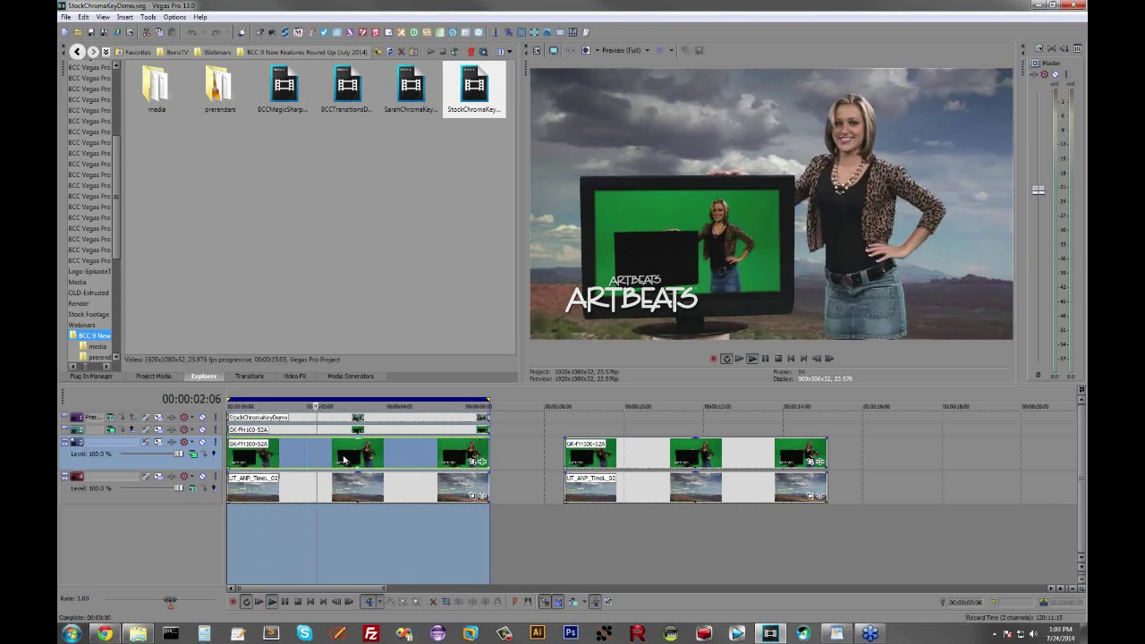
- Apply the BCC Chroma Key Studio effect from BCC Key & Blend to the second green-screen event on the timeline
{"action": "left_click", "coordinate": [637, 460]}
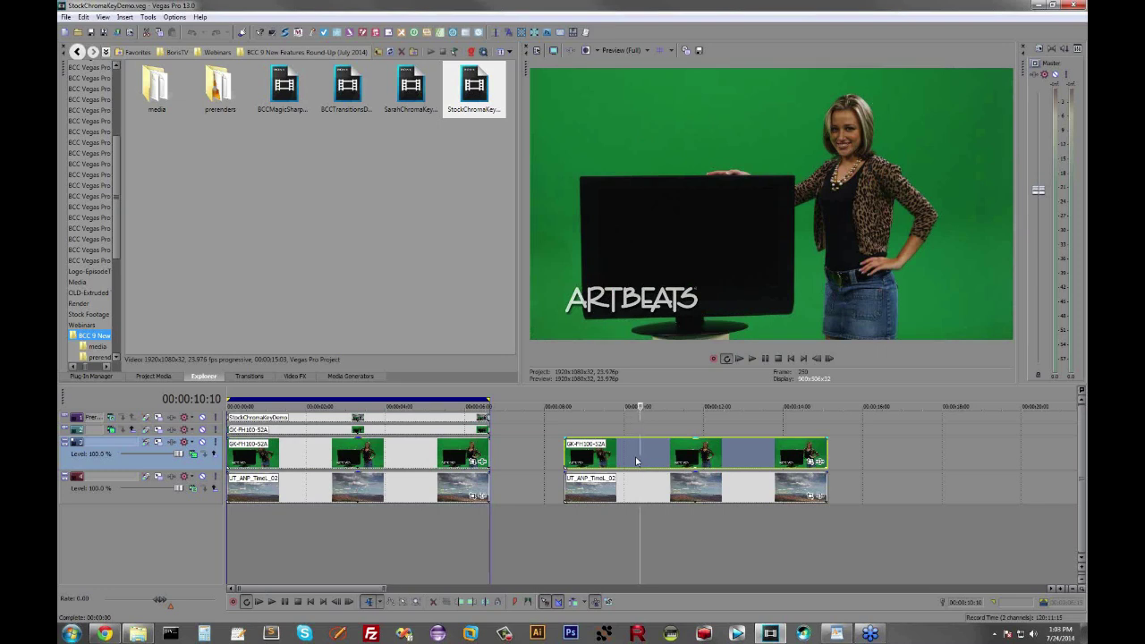
{"action": "left_click", "coordinate": [821, 464]}
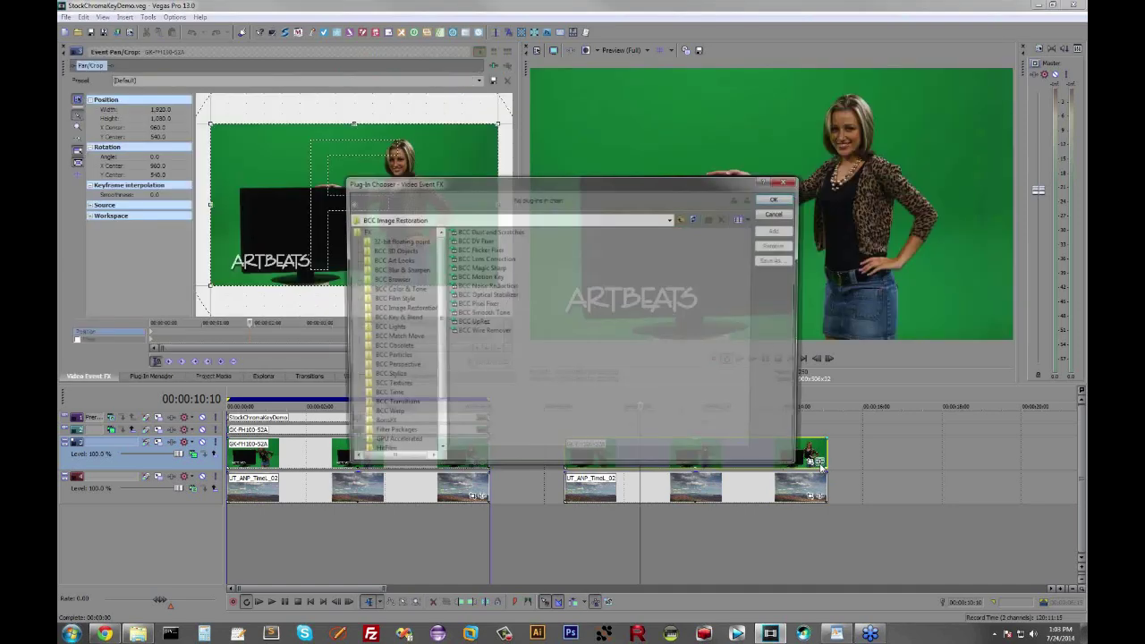
{"action": "left_click", "coordinate": [393, 319]}
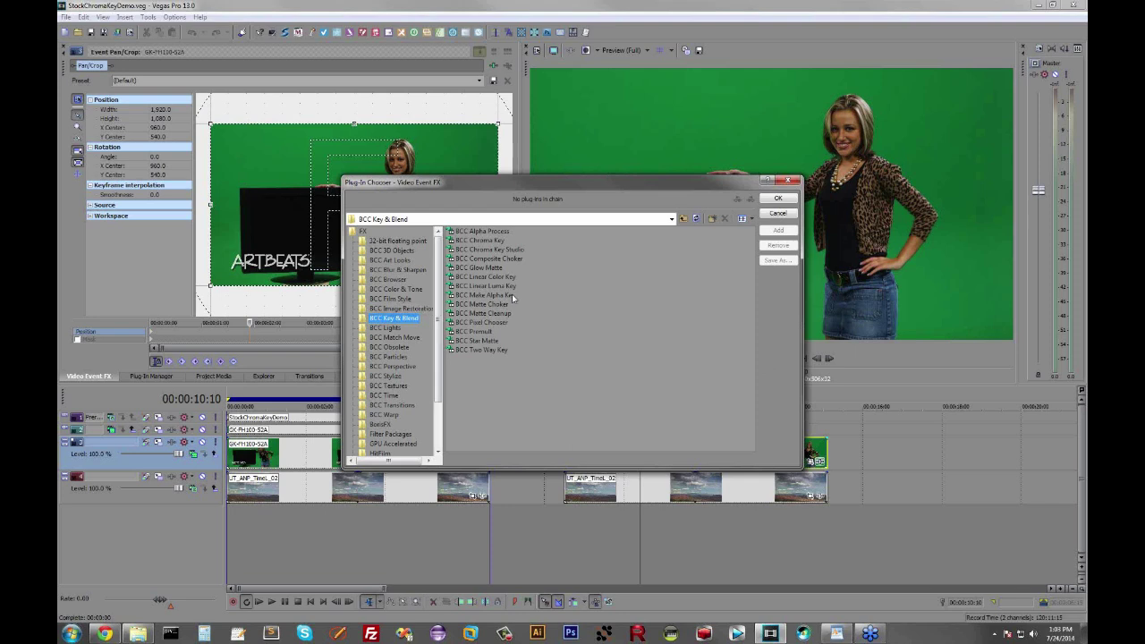
{"action": "double_click", "coordinate": [492, 250]}
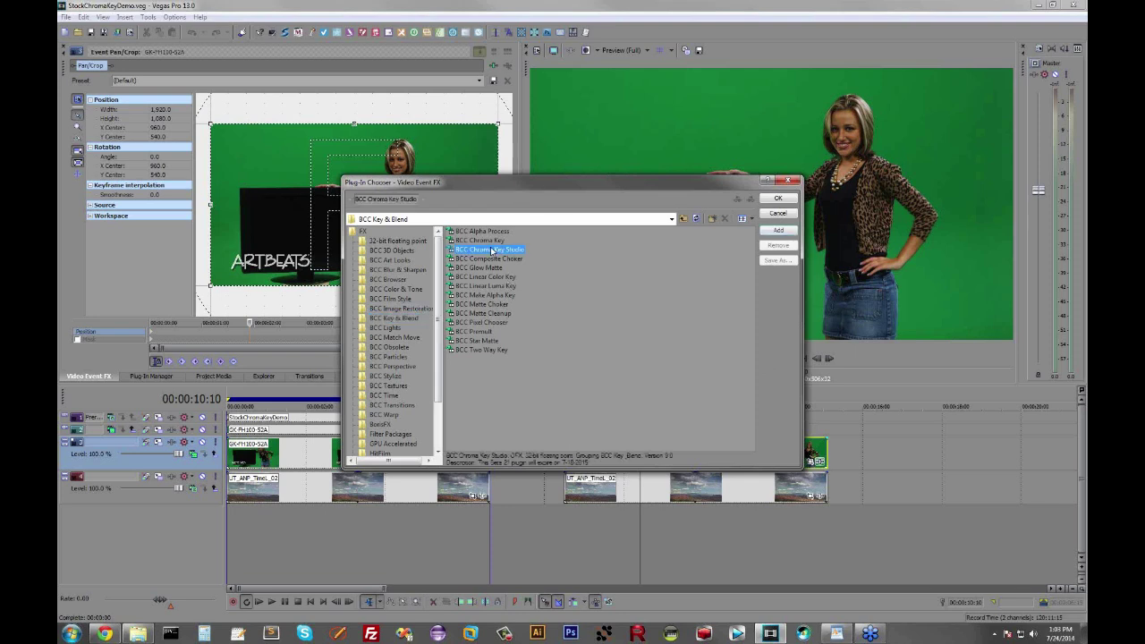
{"action": "left_click", "coordinate": [784, 200]}
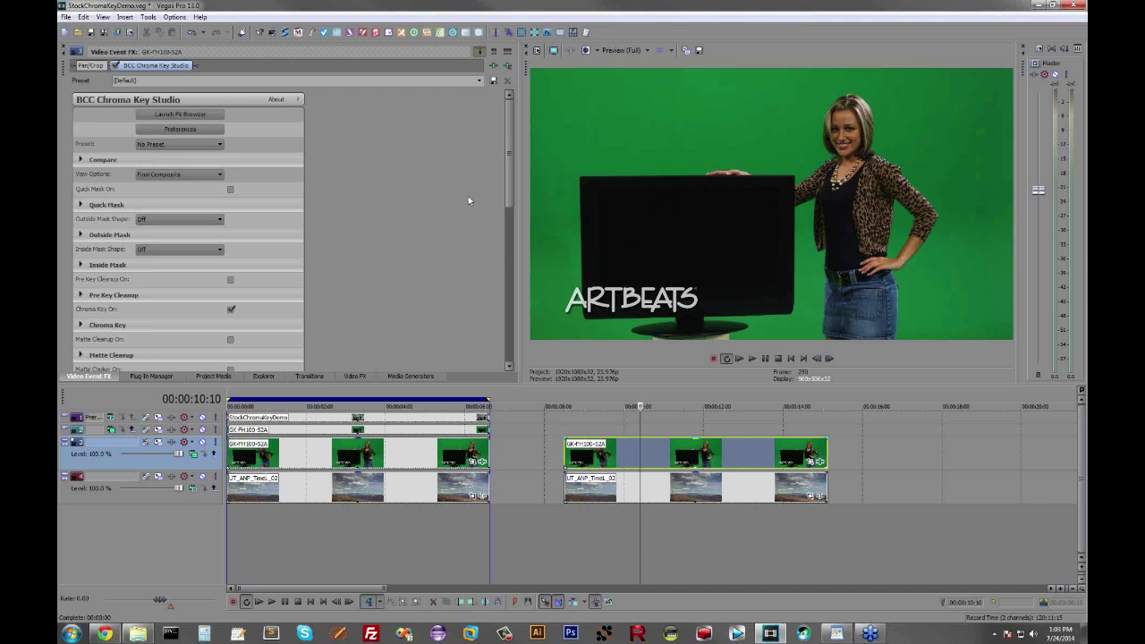
- Set the Chroma Key color by sampling the green backdrop above the TV in the video preview
{"action": "left_click_drag", "start_coordinate": [509, 149], "coordinate": [515, 296]}
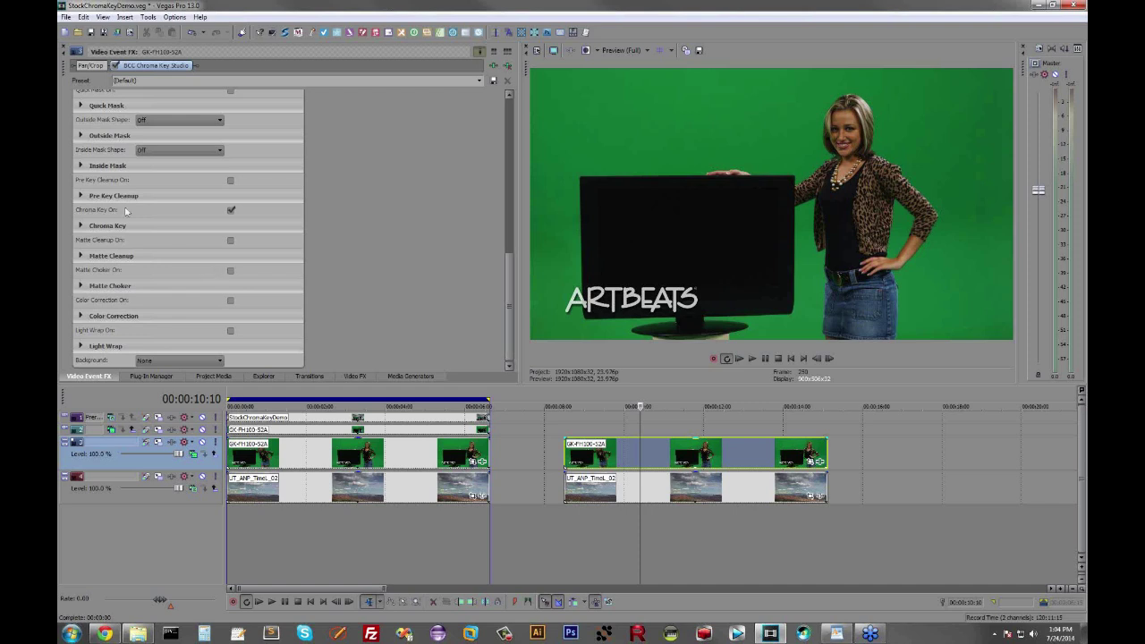
{"action": "left_click", "coordinate": [80, 226]}
{"action": "left_click_drag", "start_coordinate": [508, 191], "coordinate": [507, 277]}
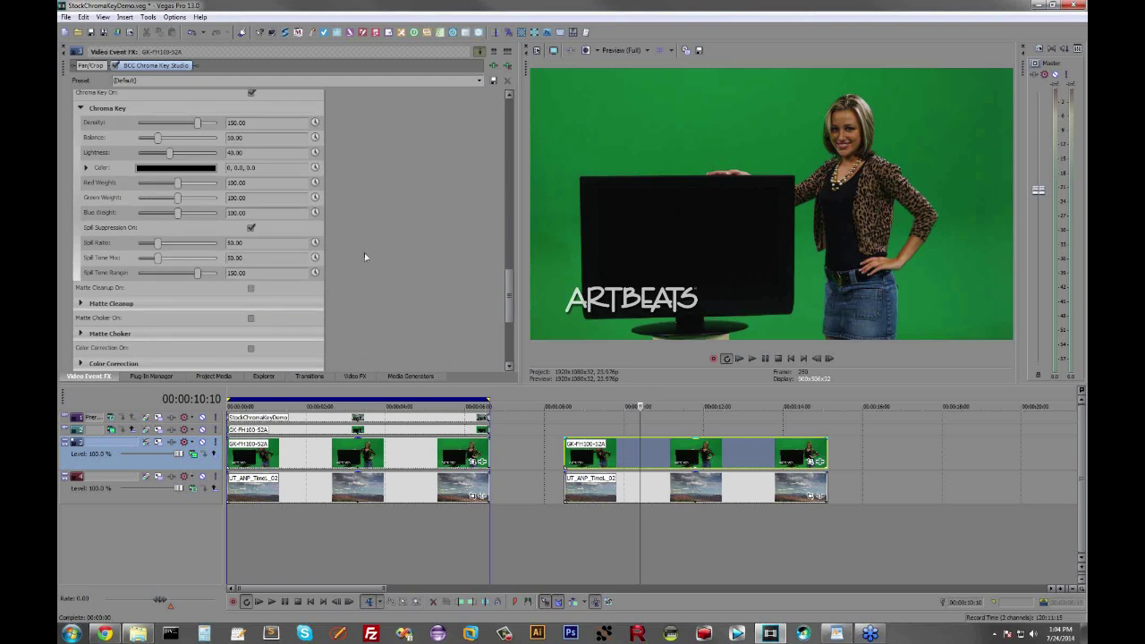
{"action": "left_click", "coordinate": [175, 167]}
{"action": "left_click", "coordinate": [164, 181]}
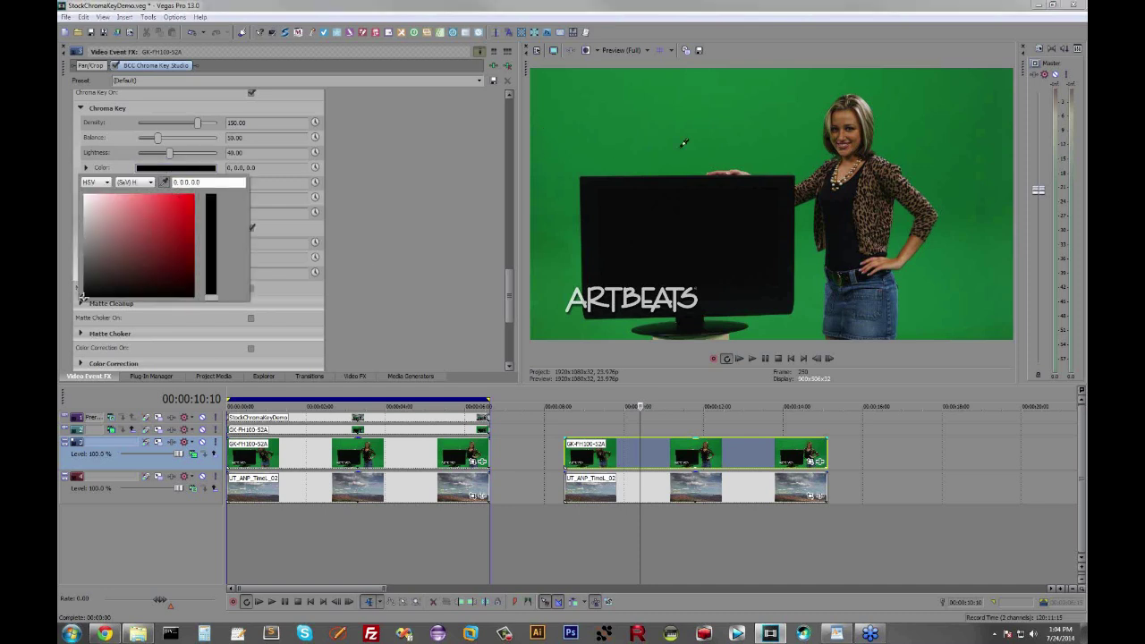
{"action": "left_click", "coordinate": [771, 132]}
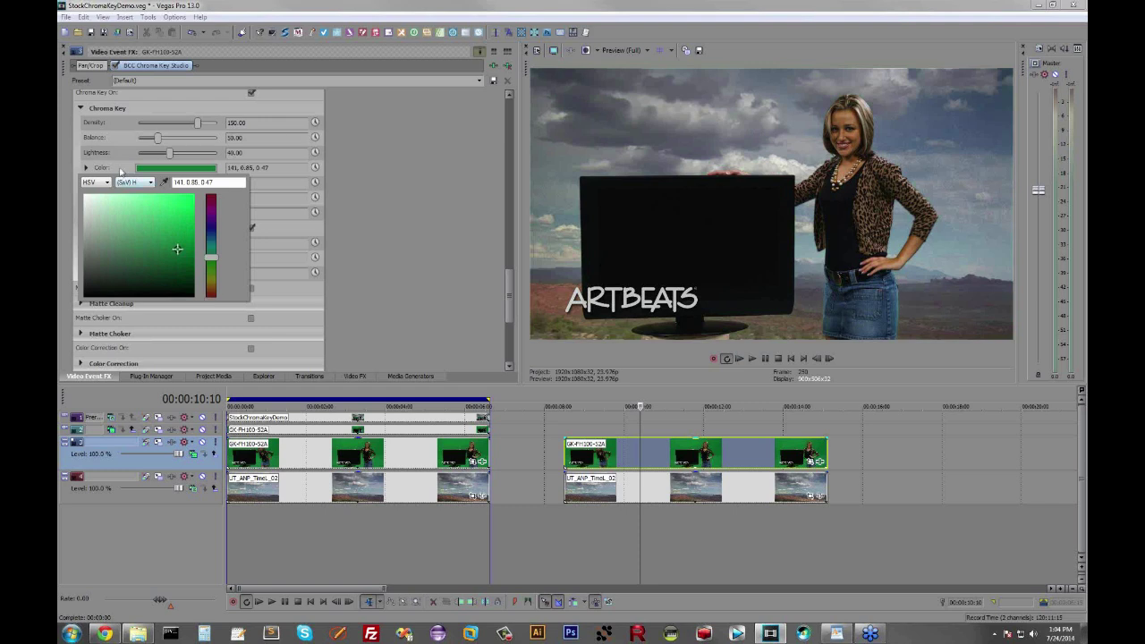
- Set the effect's View Options to View Current Matte
{"action": "left_click_drag", "start_coordinate": [505, 291], "coordinate": [506, 161]}
{"action": "left_click", "coordinate": [228, 123]}
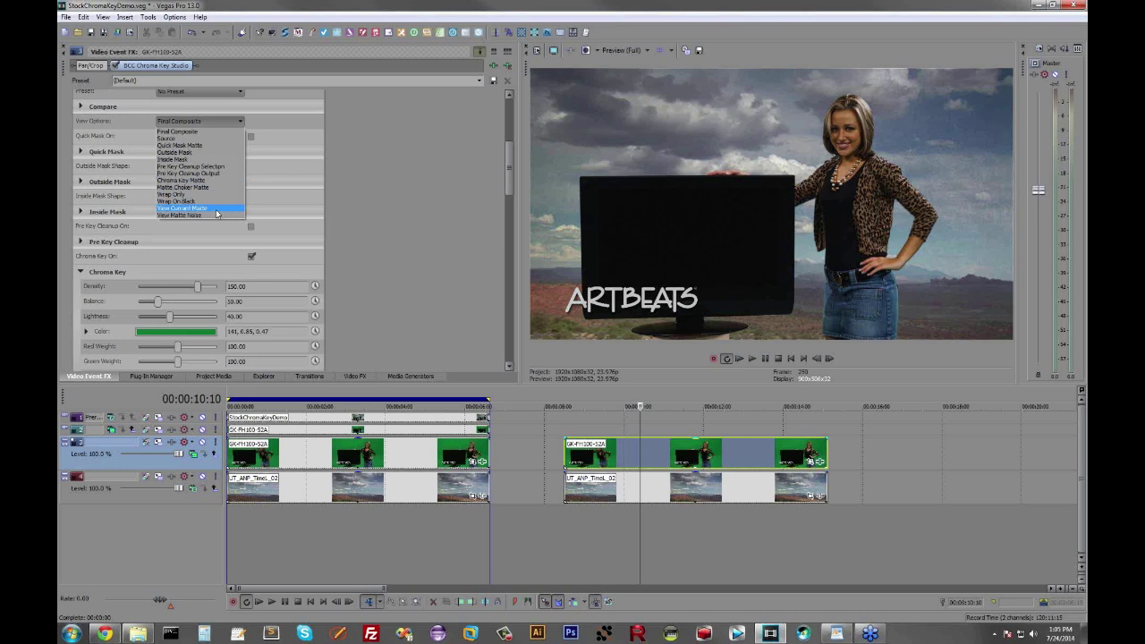
{"action": "left_click", "coordinate": [215, 211]}
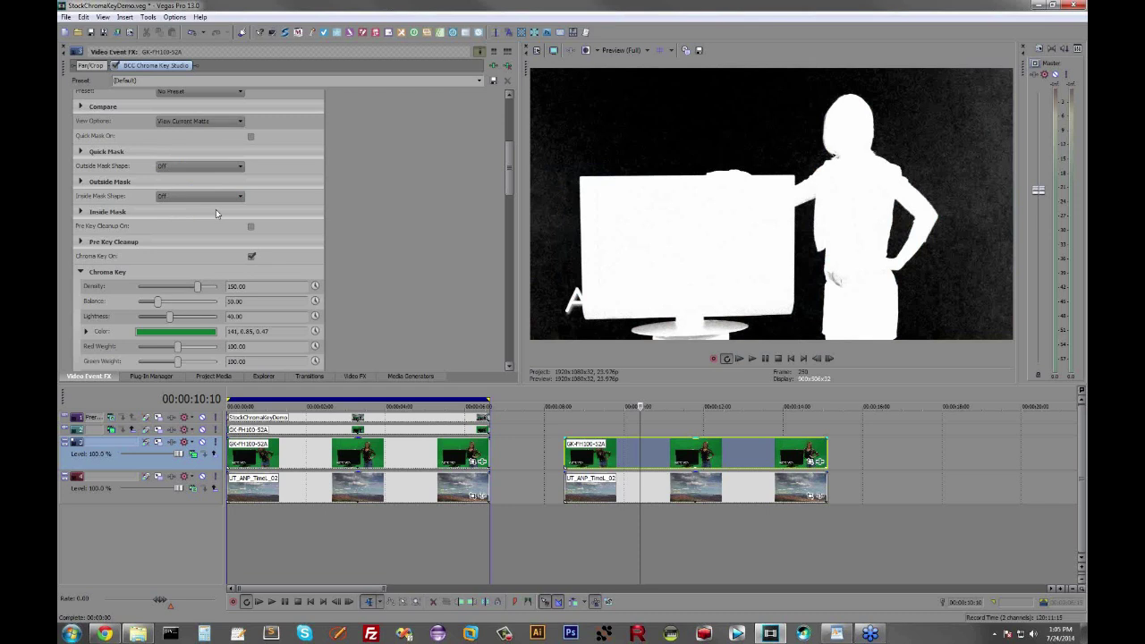
- Adjust the Chroma Key Density to about 167 and the Lightness to about 59 to clean up the matte
{"action": "left_click_drag", "start_coordinate": [508, 170], "coordinate": [495, 264]}
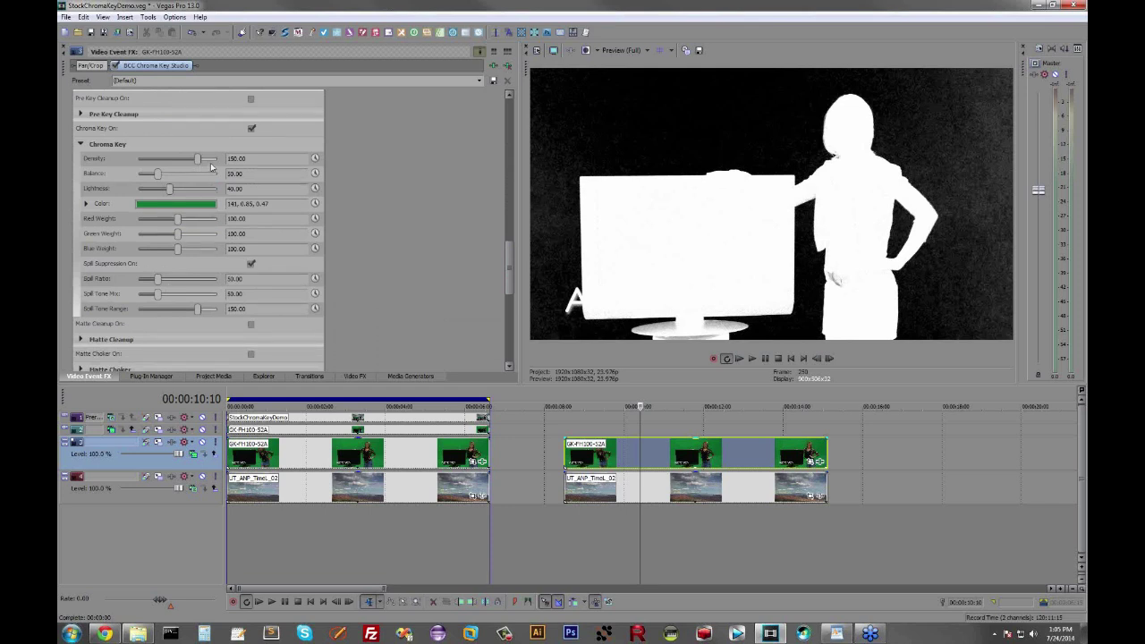
{"action": "left_click_drag", "start_coordinate": [200, 163], "coordinate": [166, 168]}
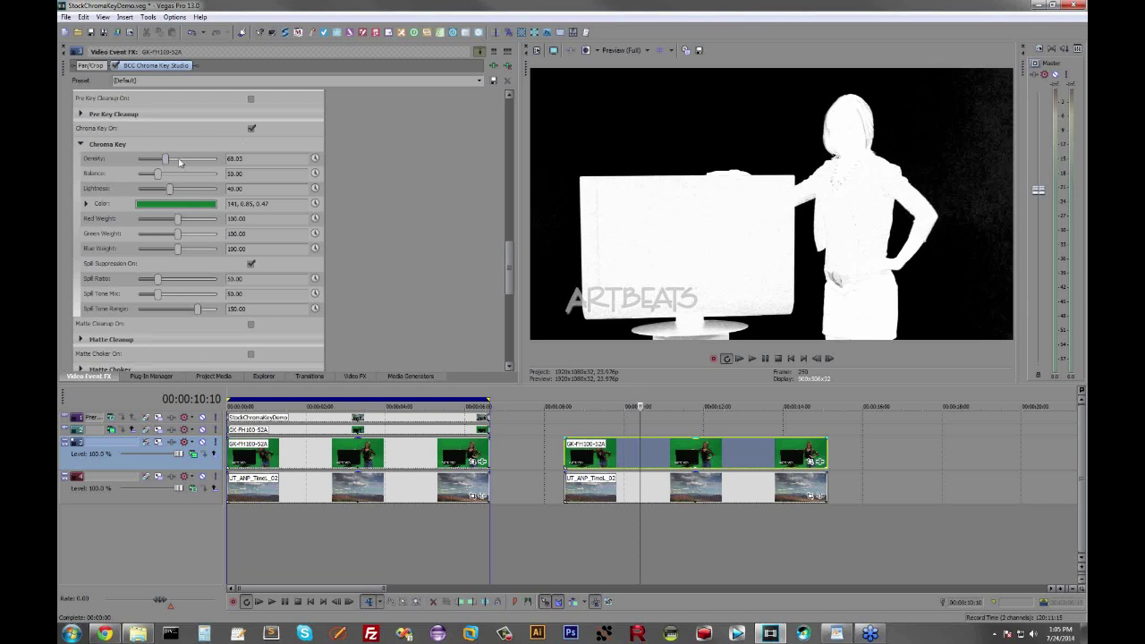
{"action": "left_click_drag", "start_coordinate": [166, 160], "coordinate": [205, 159]}
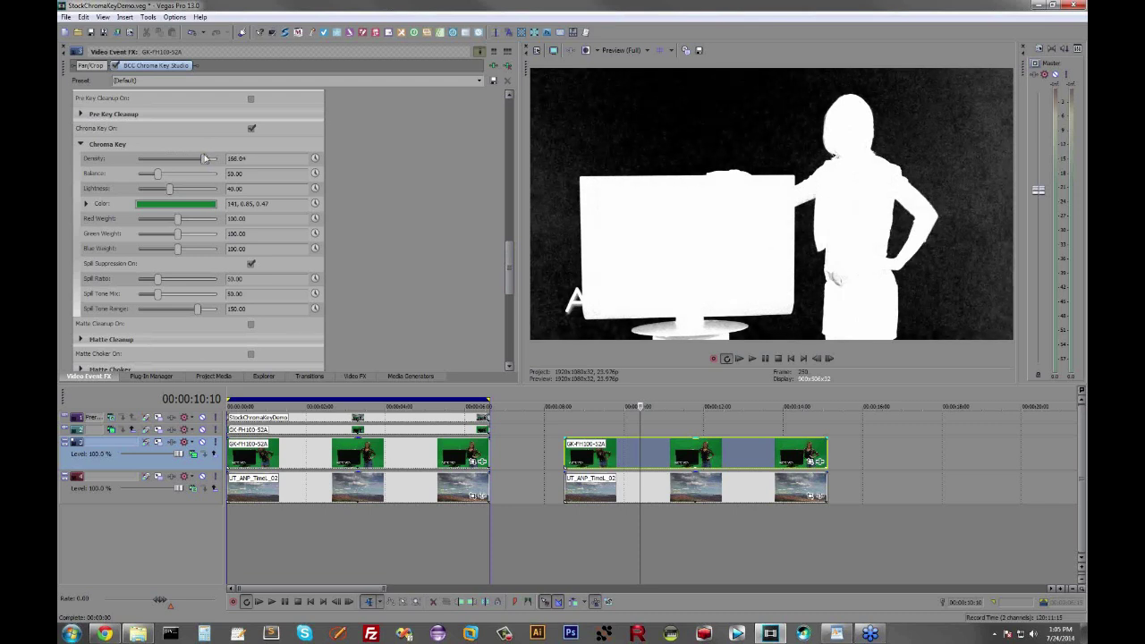
{"action": "left_click_drag", "start_coordinate": [205, 159], "coordinate": [205, 159]}
{"action": "left_click_drag", "start_coordinate": [168, 192], "coordinate": [171, 193]}
{"action": "left_click_drag", "start_coordinate": [175, 191], "coordinate": [179, 188]}
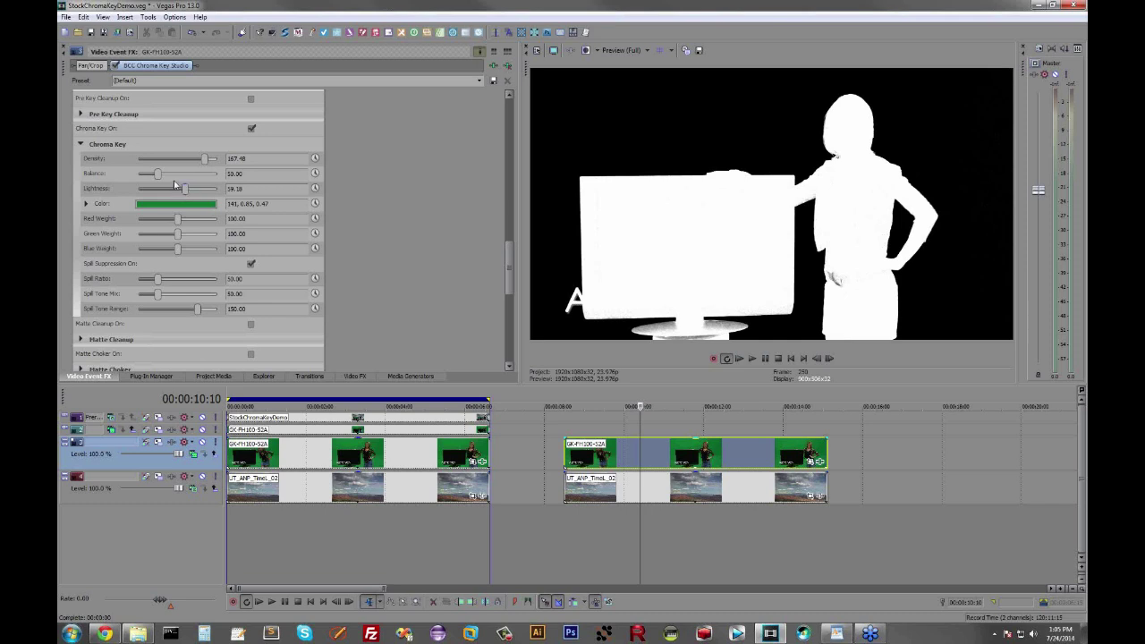
{"action": "left_click", "coordinate": [186, 188]}
- Return the effect's view to Final Composite and inspect the key at several frames of the second event
{"action": "scroll", "coordinate": [512, 271], "scroll_direction": "up", "scroll_amount": 5}
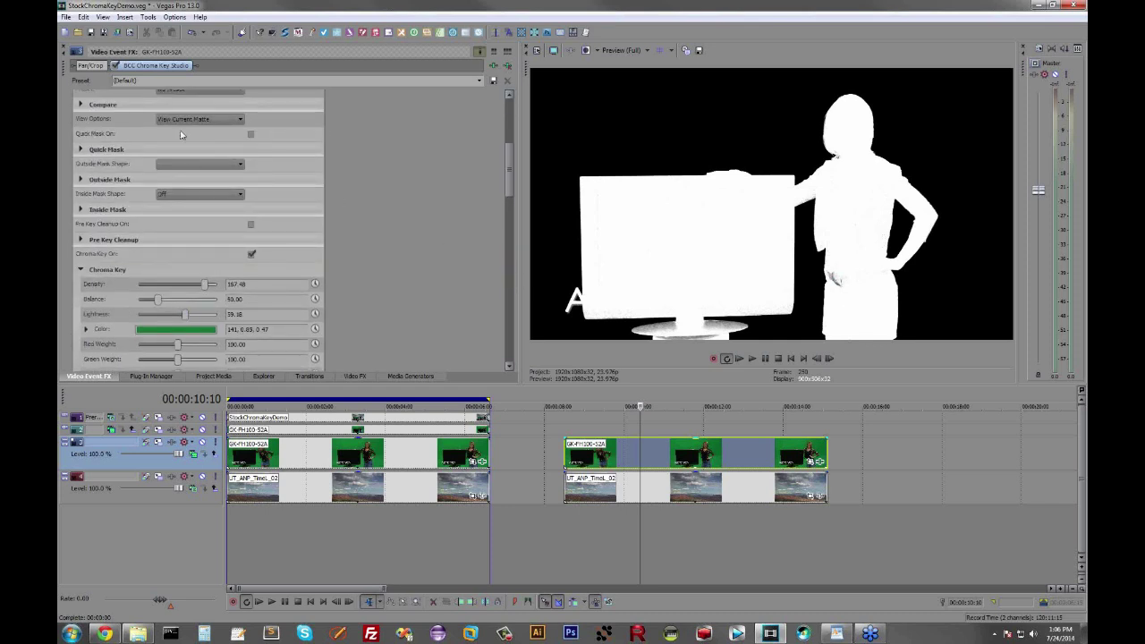
{"action": "left_click", "coordinate": [192, 119]}
{"action": "left_click", "coordinate": [190, 131]}
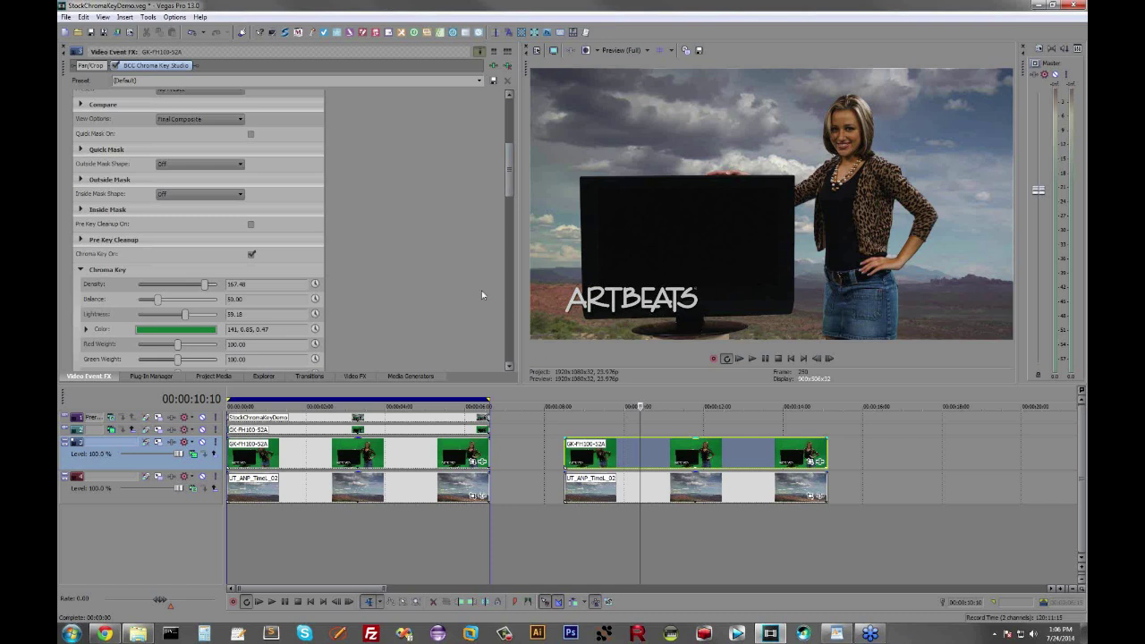
{"action": "left_click", "coordinate": [611, 458]}
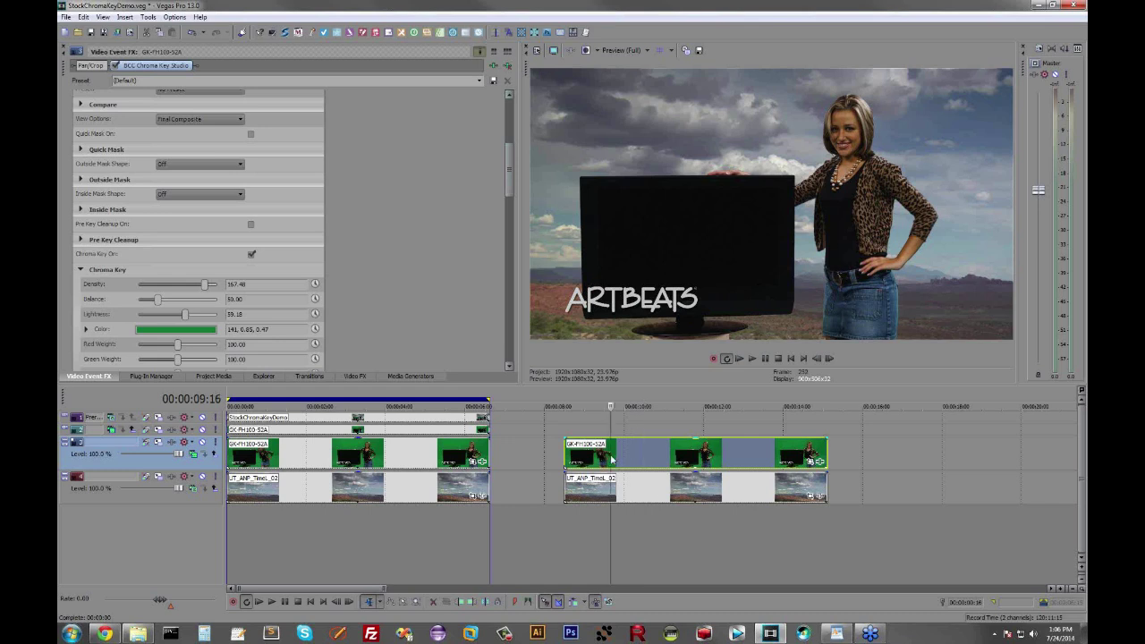
{"action": "left_click", "coordinate": [626, 457]}
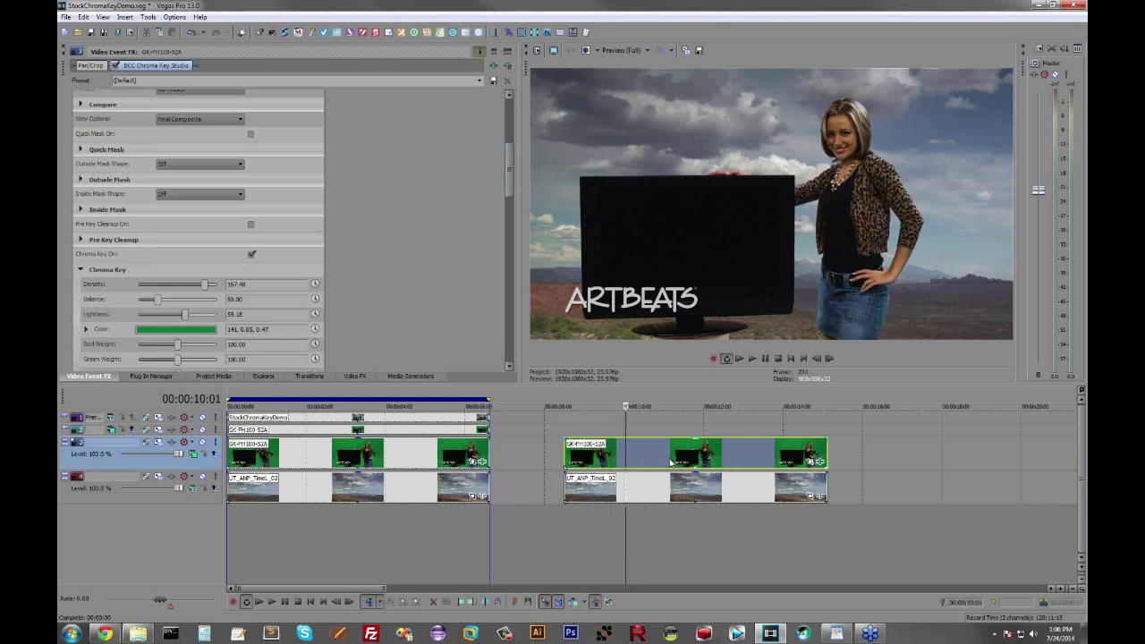
{"action": "left_click", "coordinate": [669, 462]}
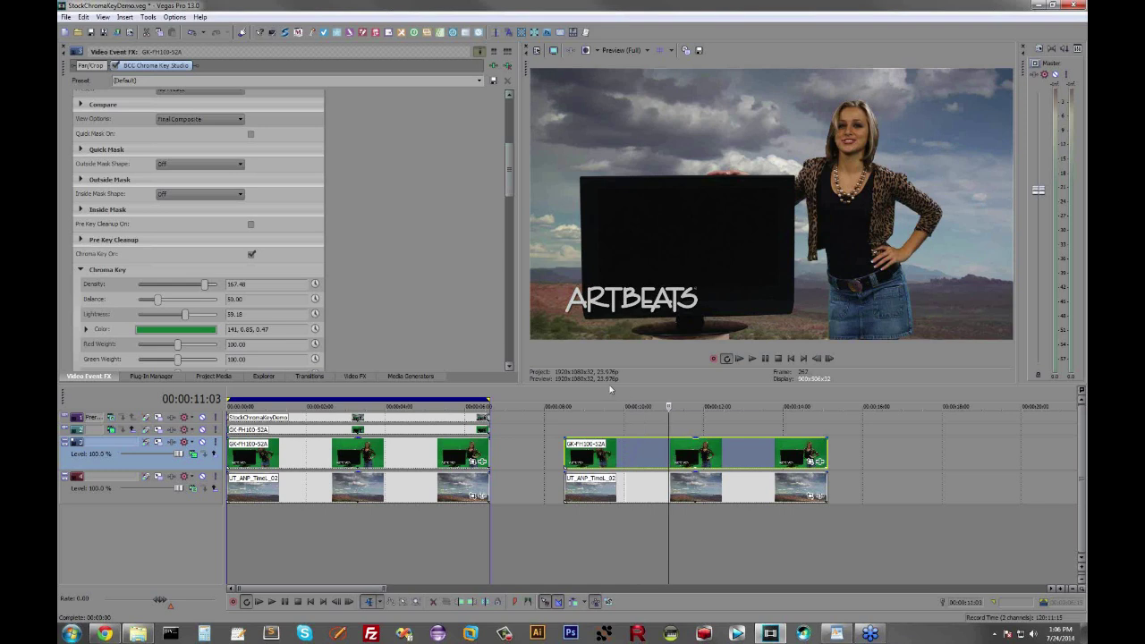
- View the current matte at this frame and raise the Chroma Key Density to about 188
{"action": "mouse_move", "coordinate": [510, 176]}
{"action": "left_mouse_down"}
{"action": "mouse_move", "coordinate": [517, 350]}
{"action": "mouse_move", "coordinate": [518, 156]}
{"action": "left_mouse_up"}
{"action": "left_click", "coordinate": [195, 144]}
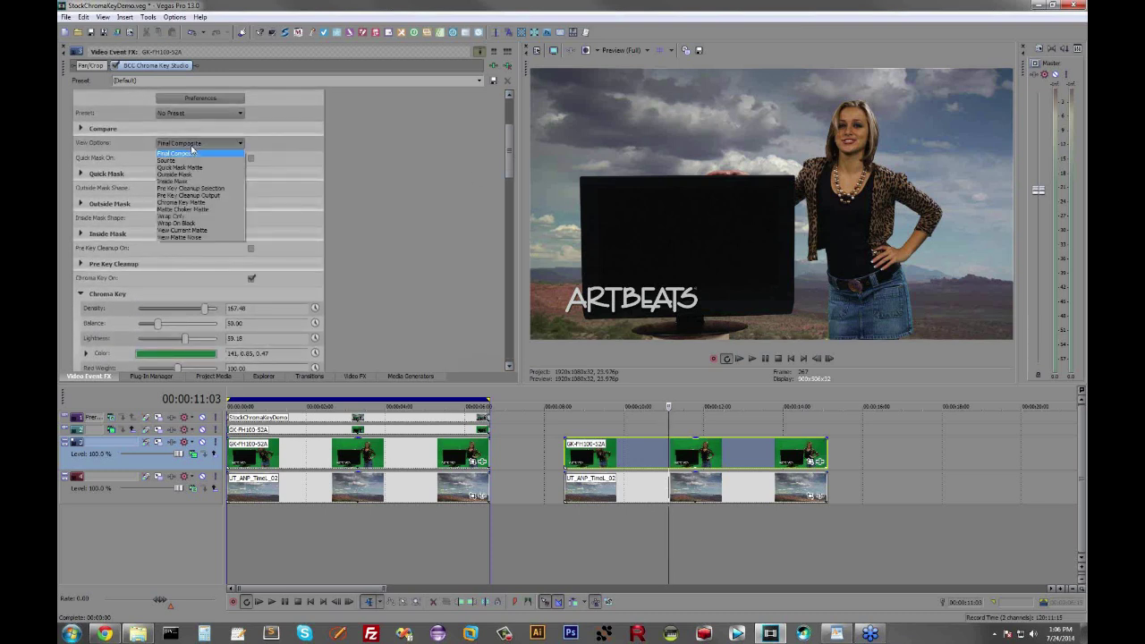
{"action": "left_click", "coordinate": [206, 231]}
{"action": "left_click_drag", "start_coordinate": [511, 167], "coordinate": [514, 279]}
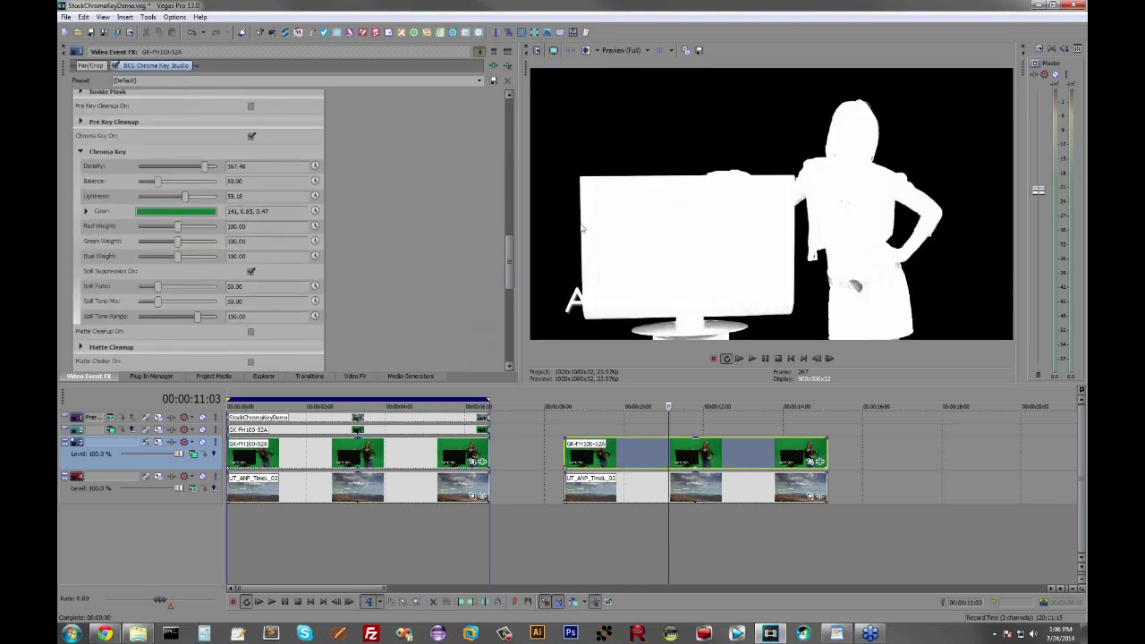
{"action": "left_click_drag", "start_coordinate": [205, 166], "coordinate": [213, 167]}
- Enable Matte Cleanup and expand its settings
{"action": "left_click_drag", "start_coordinate": [508, 269], "coordinate": [498, 327]}
{"action": "left_click", "coordinate": [250, 252]}
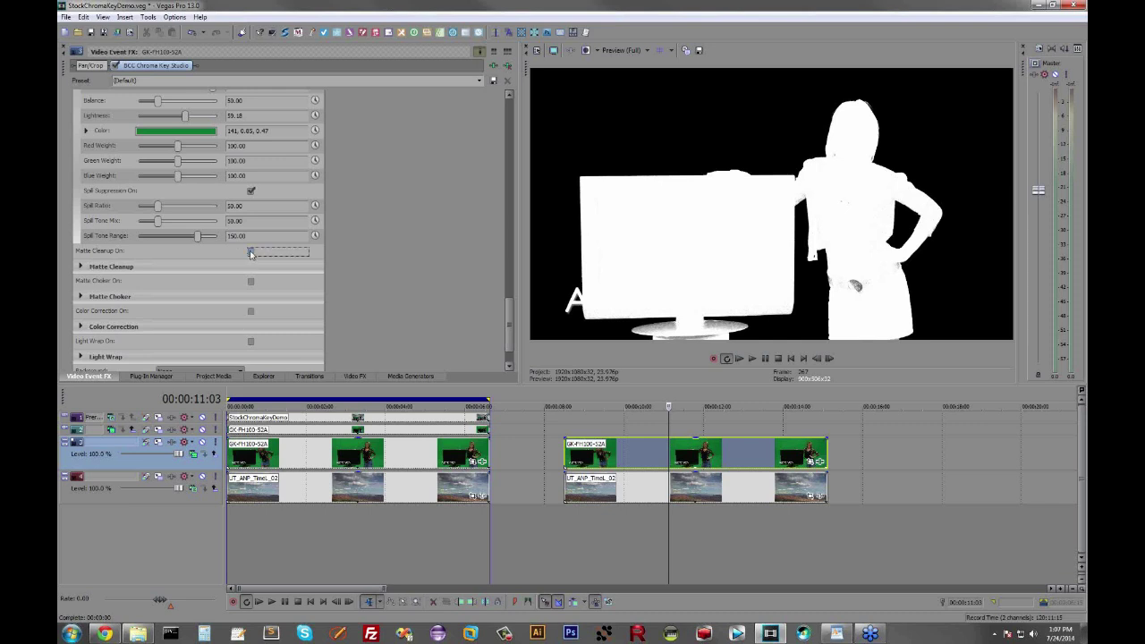
{"action": "left_click", "coordinate": [80, 267]}
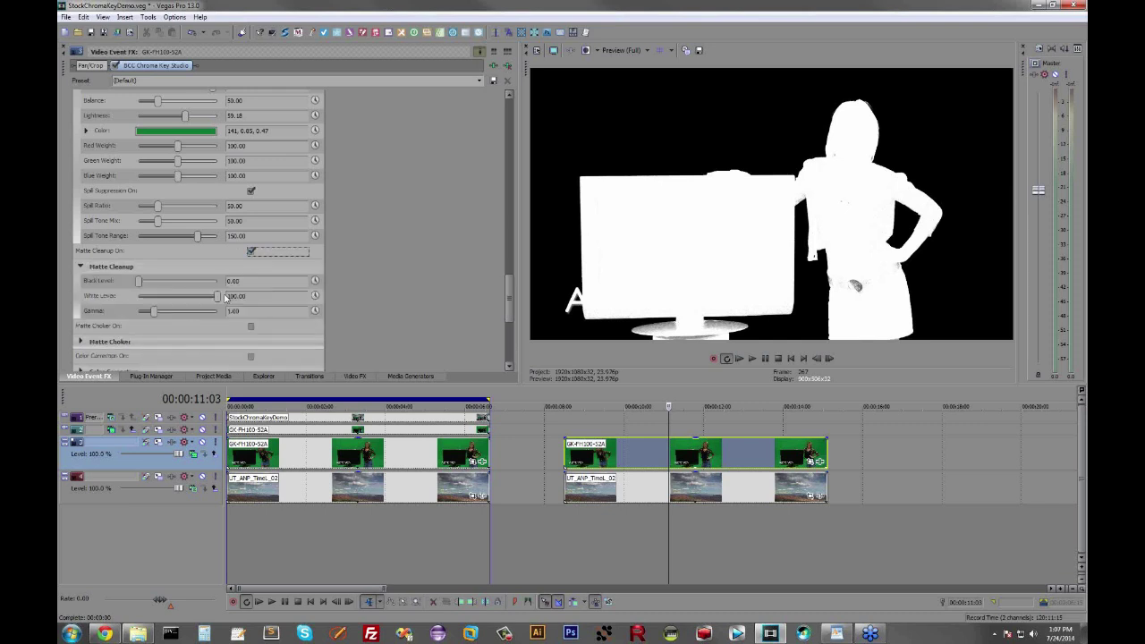
{"action": "left_click", "coordinate": [251, 252]}
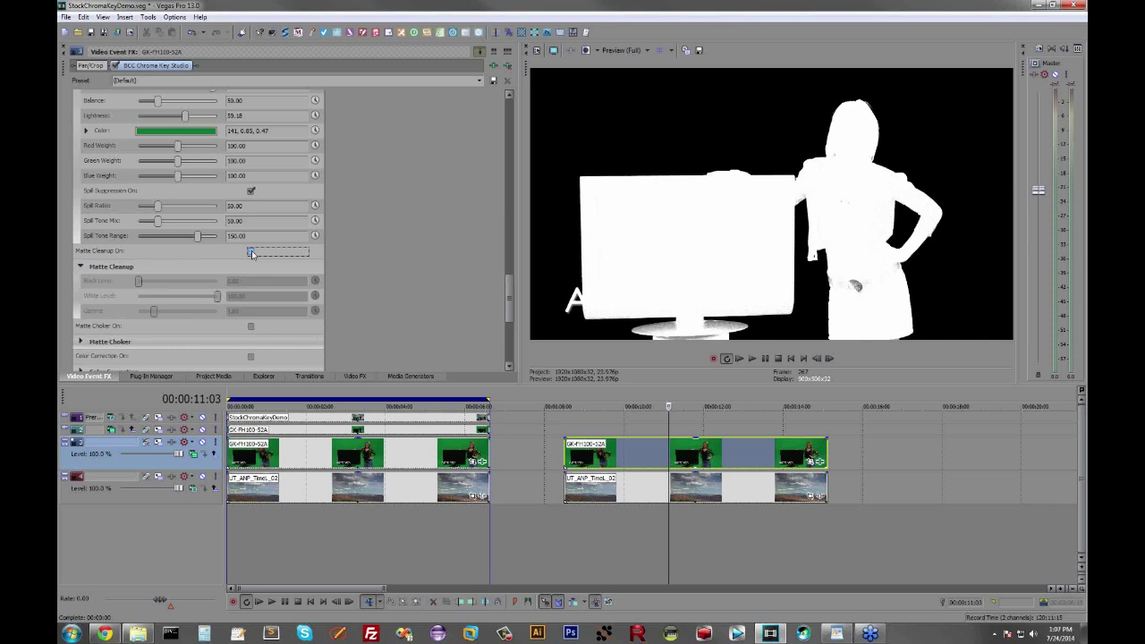
{"action": "left_click", "coordinate": [252, 252]}
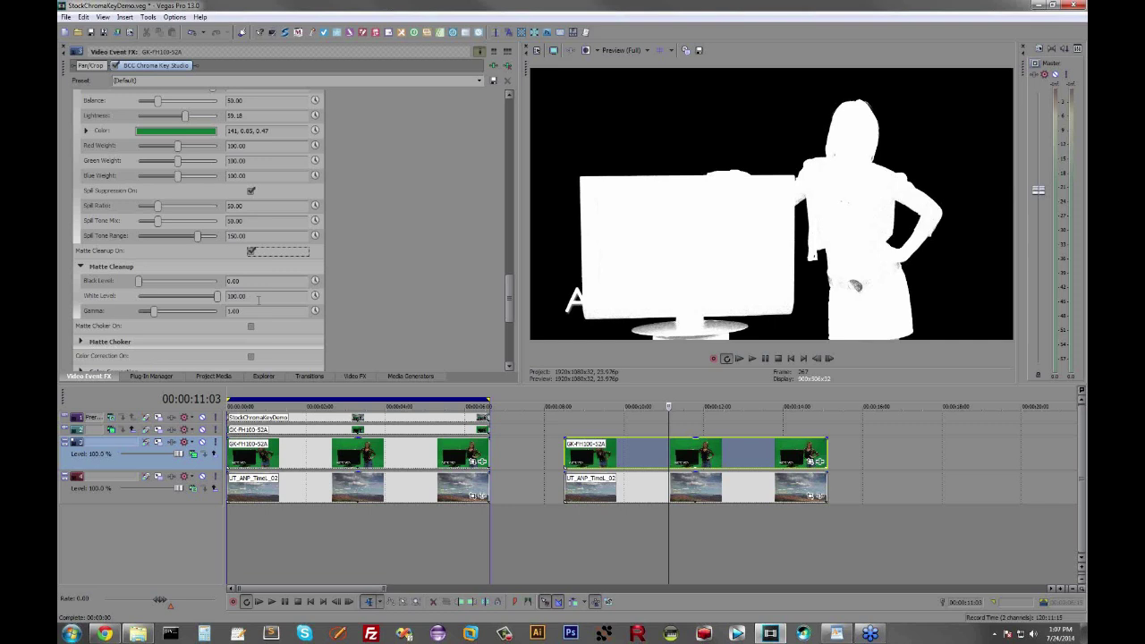
- Try a Matte Cleanup White Level of about 81 and a slightly higher Black Level, then restore them to 100 and 0
{"action": "left_click", "coordinate": [217, 297]}
{"action": "left_click_drag", "start_coordinate": [217, 298], "coordinate": [204, 305]}
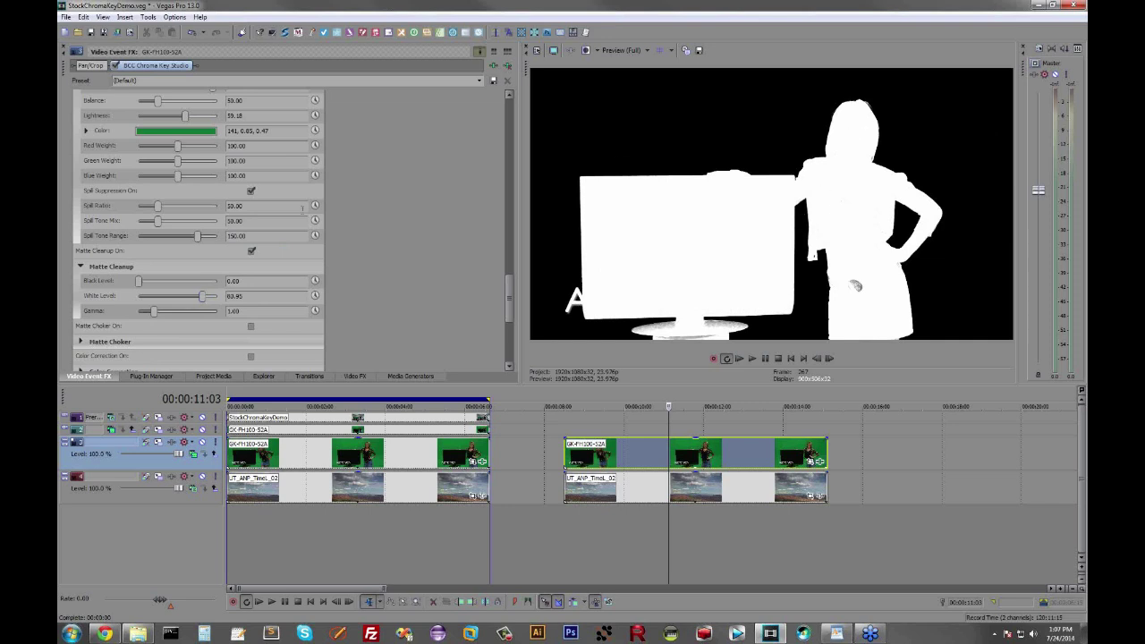
{"action": "left_click_drag", "start_coordinate": [139, 282], "coordinate": [145, 281]}
{"action": "left_click_drag", "start_coordinate": [145, 281], "coordinate": [134, 282]}
{"action": "left_click_drag", "start_coordinate": [204, 299], "coordinate": [218, 297]}
- Set the effect's View Options to View Matte Noise
{"action": "left_click_drag", "start_coordinate": [512, 306], "coordinate": [512, 150]}
{"action": "left_click", "coordinate": [200, 149]}
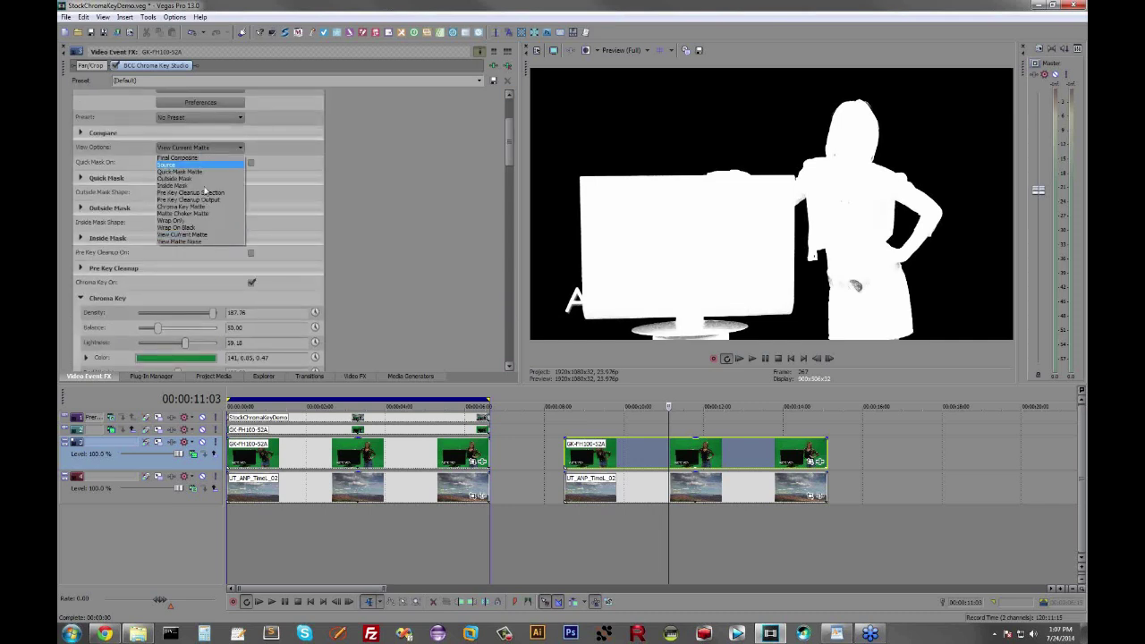
{"action": "left_click", "coordinate": [219, 242]}
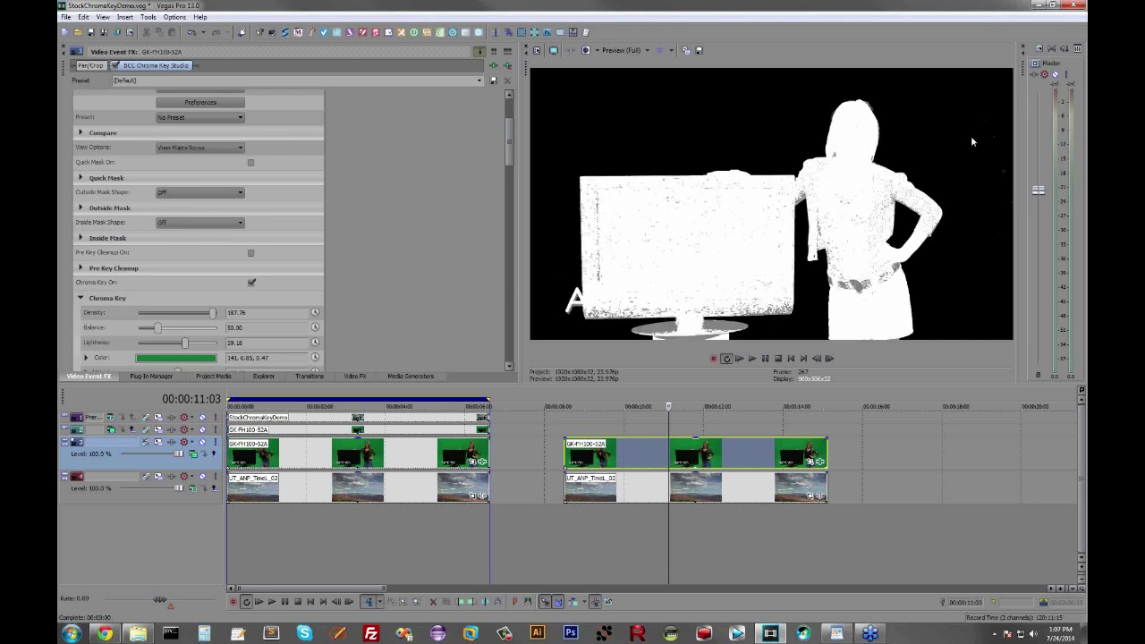
- Lower the Matte Cleanup White Level to about 85 and raise the Black Level slightly to remove the matte noise
{"action": "left_click_drag", "start_coordinate": [511, 143], "coordinate": [500, 330]}
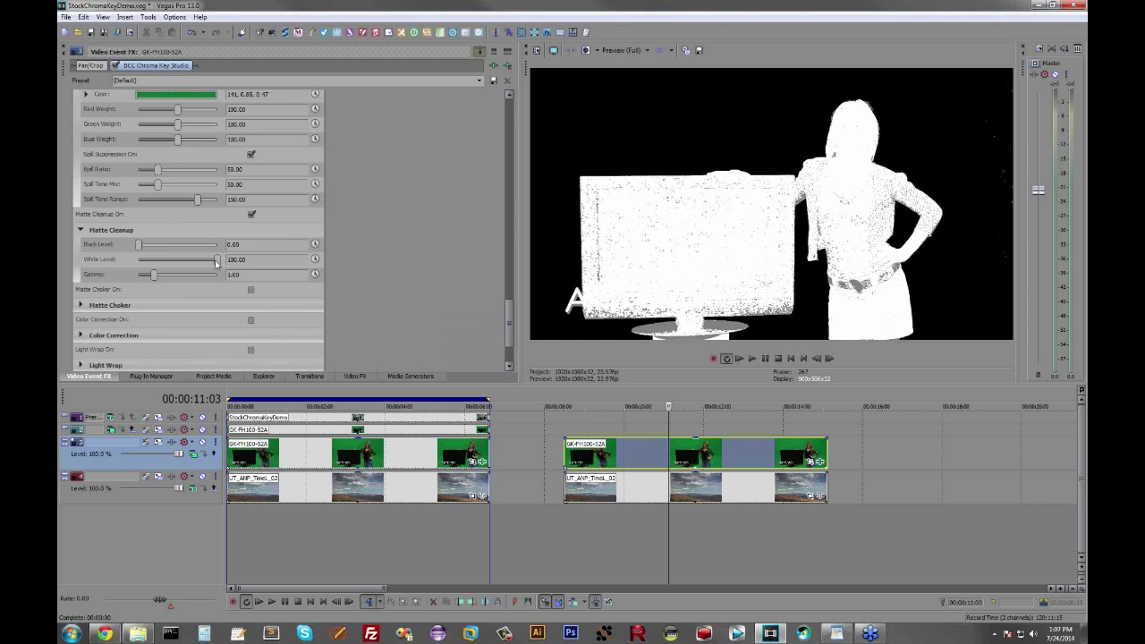
{"action": "left_click_drag", "start_coordinate": [216, 261], "coordinate": [209, 260]}
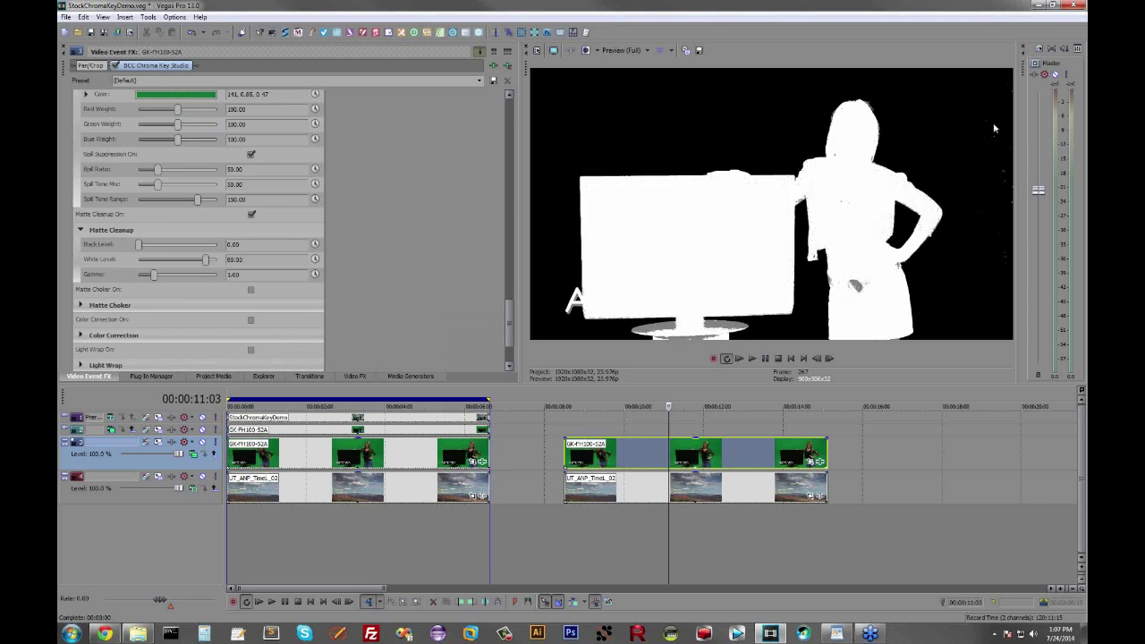
{"action": "left_click_drag", "start_coordinate": [138, 247], "coordinate": [145, 247]}
- Switch the effect's View Options from the matte noise view back to Final Composite
{"action": "left_click_drag", "start_coordinate": [507, 311], "coordinate": [526, 128]}
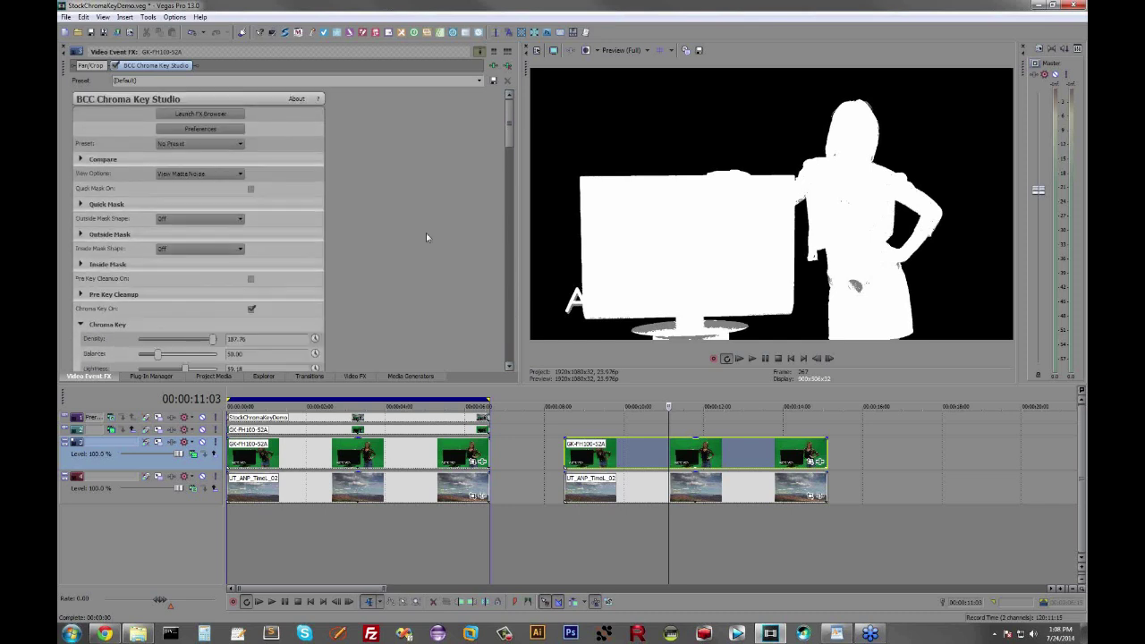
{"action": "left_click", "coordinate": [215, 175]}
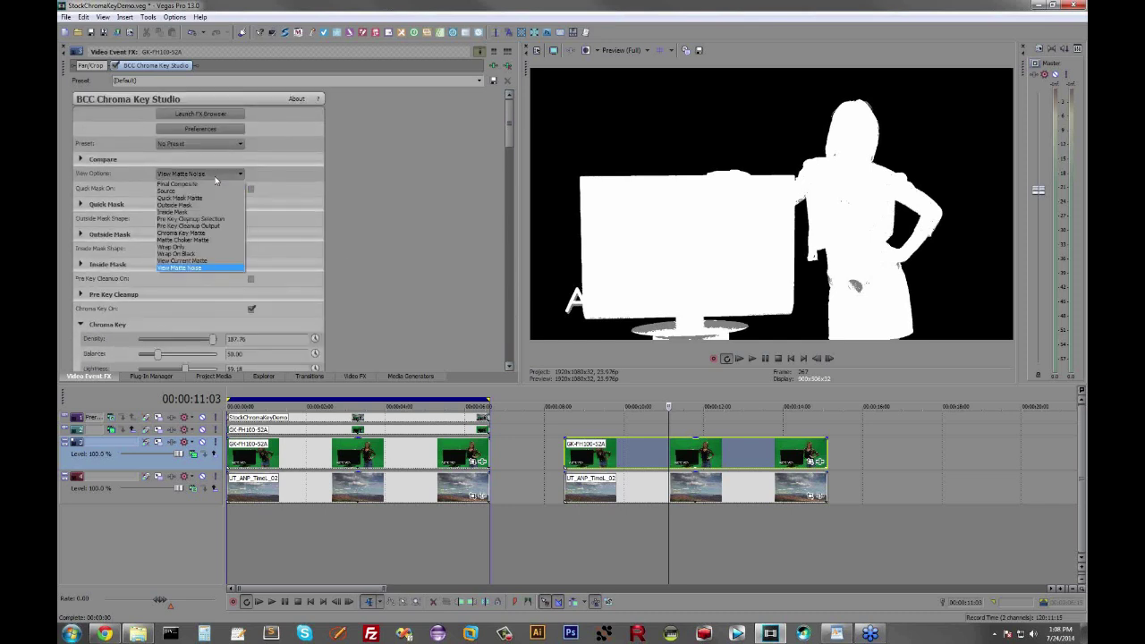
{"action": "left_click", "coordinate": [218, 184]}
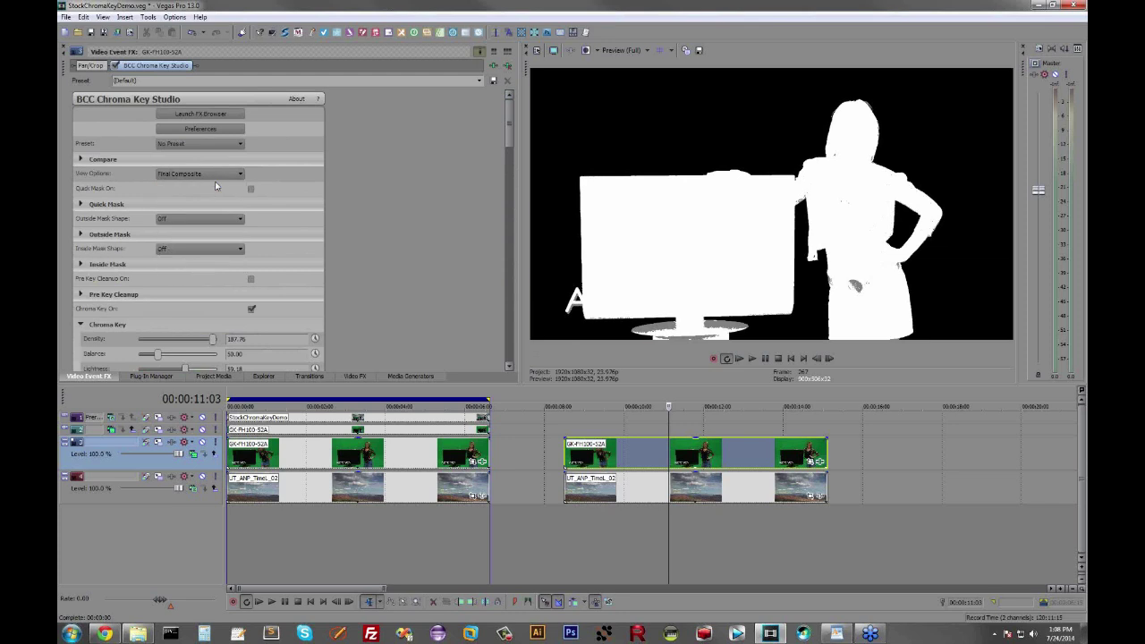
- Inspect the composite's edges with the video preview unscaled and return the preview to fitted scaling
{"action": "right_click", "coordinate": [785, 194]}
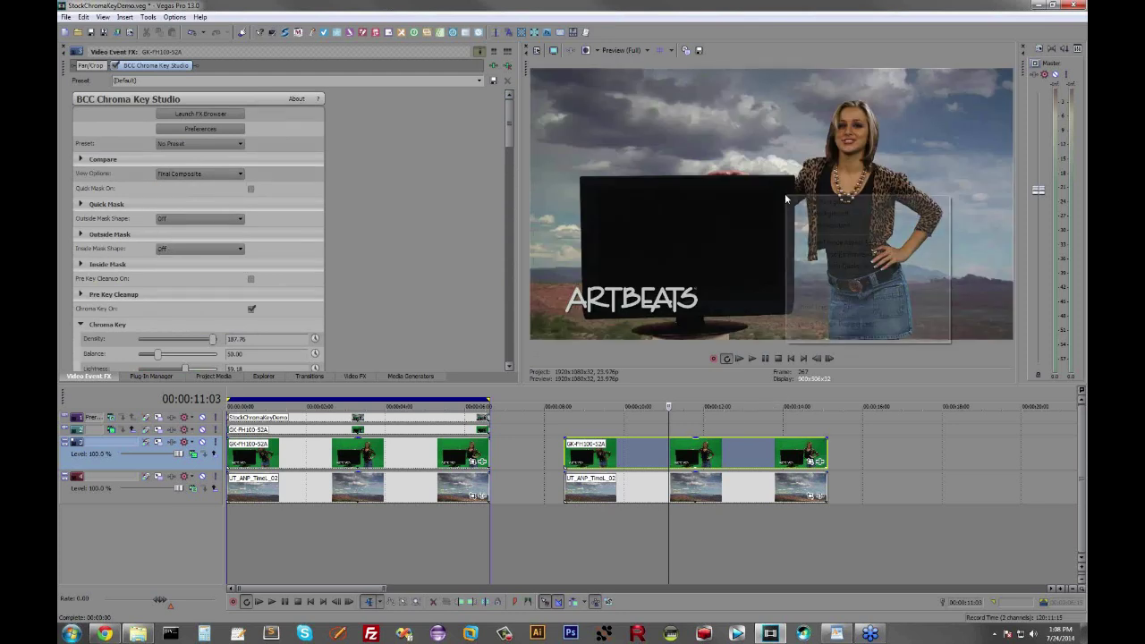
{"action": "left_click", "coordinate": [824, 254]}
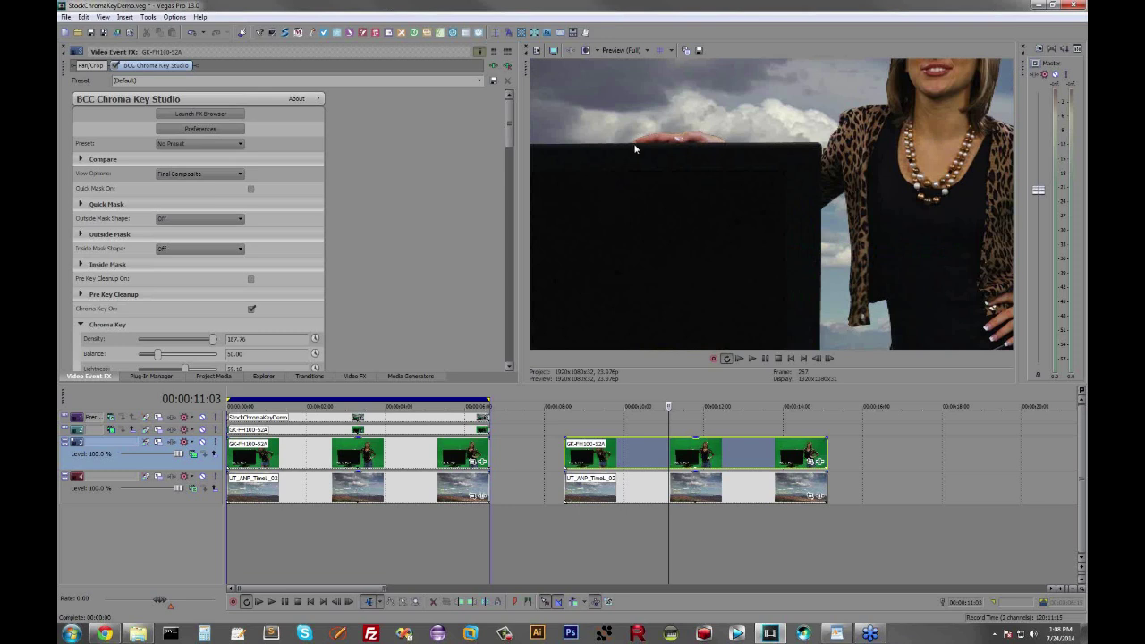
{"action": "right_click", "coordinate": [641, 174]}
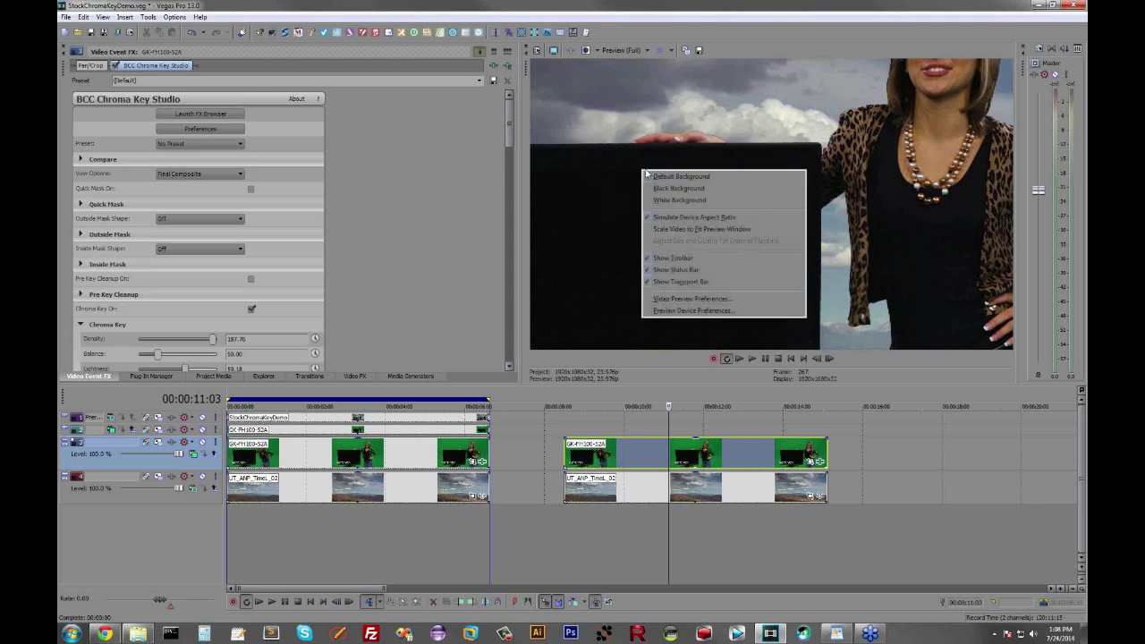
{"action": "left_click", "coordinate": [680, 230]}
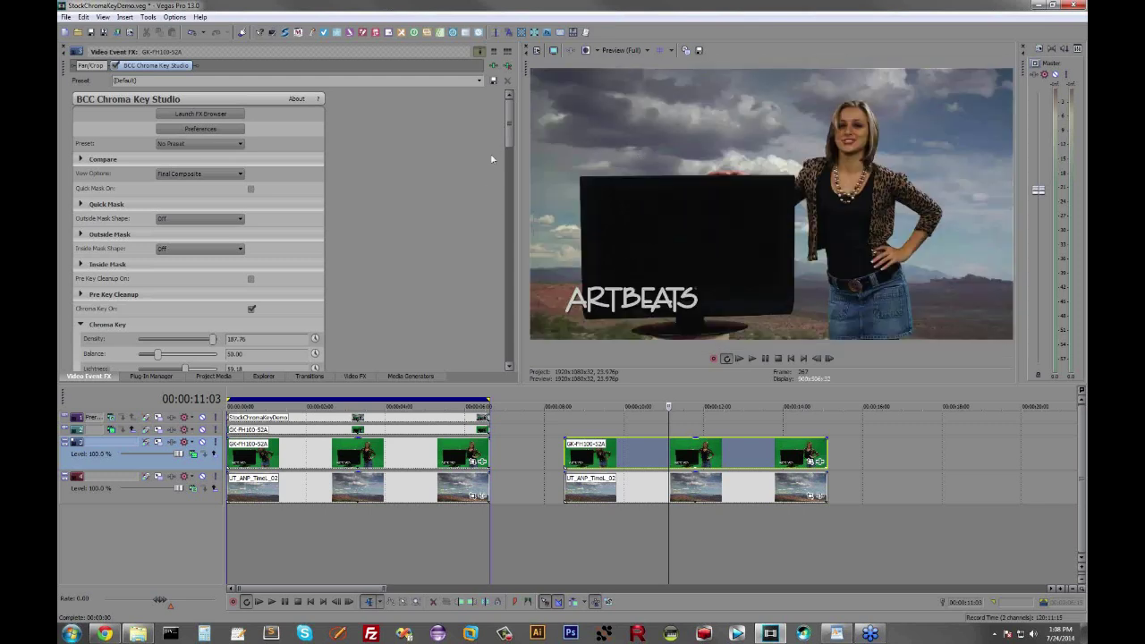
- Enable the effect's Color Correction and set Brightness to about 10, Hue to about -6 and Saturation to about -20
{"action": "left_click_drag", "start_coordinate": [509, 133], "coordinate": [509, 336]}
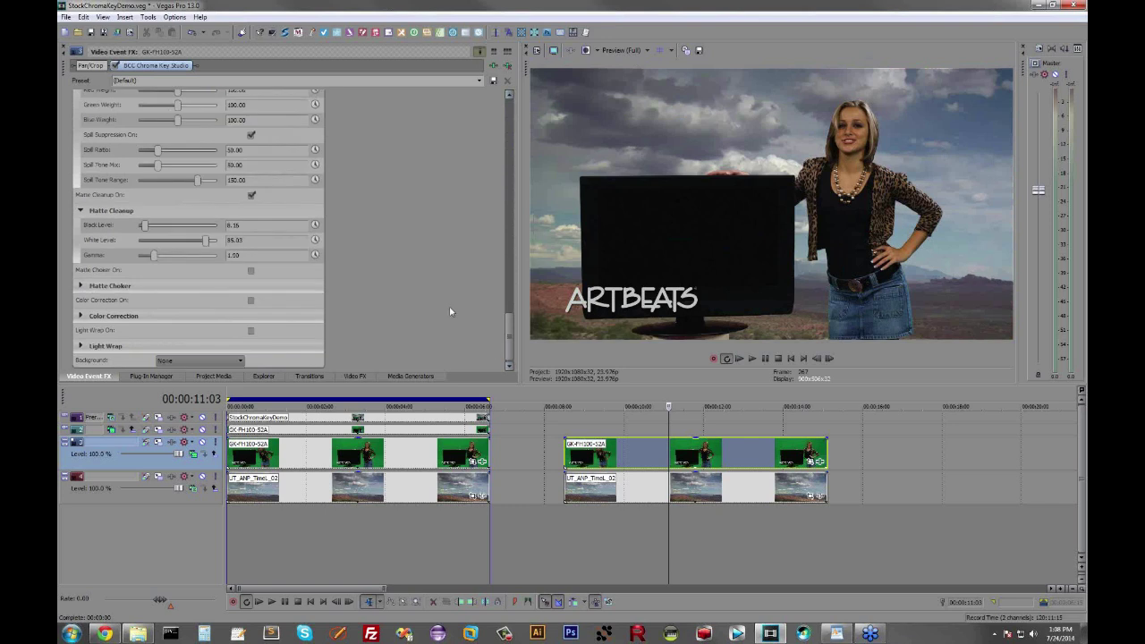
{"action": "left_click", "coordinate": [81, 316]}
{"action": "left_click", "coordinate": [250, 300]}
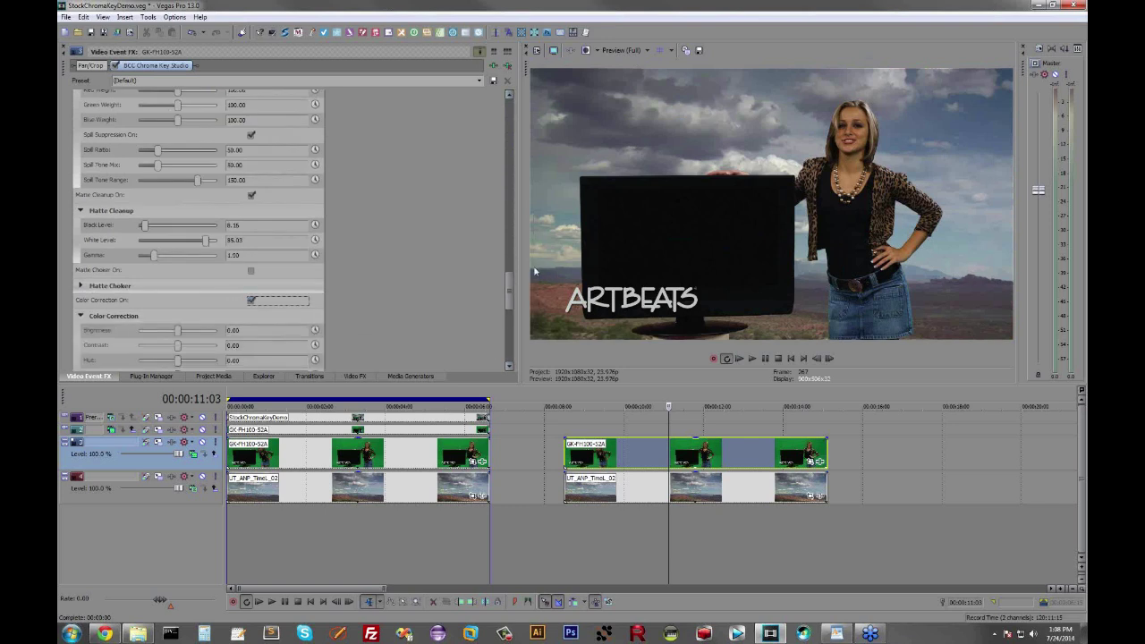
{"action": "left_click_drag", "start_coordinate": [511, 286], "coordinate": [504, 339]}
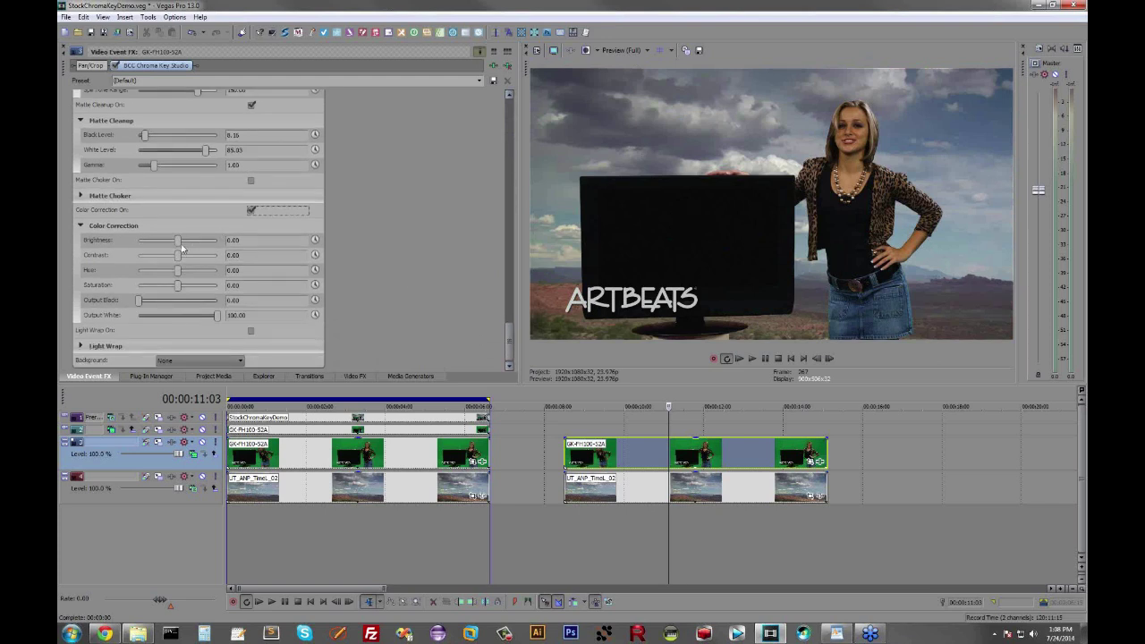
{"action": "left_click_drag", "start_coordinate": [178, 243], "coordinate": [183, 241]}
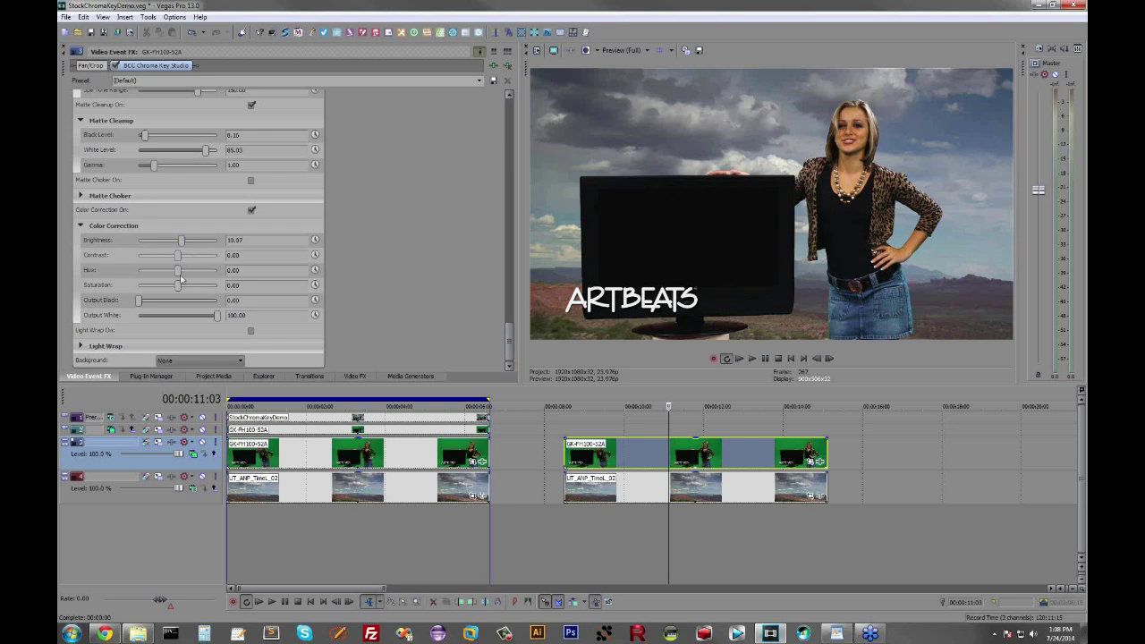
{"action": "left_click_drag", "start_coordinate": [177, 273], "coordinate": [178, 275]}
{"action": "left_click_drag", "start_coordinate": [178, 286], "coordinate": [172, 294]}
- Compare the clip with and without the chroma key effect, and with and without its Color Correction
{"action": "left_click", "coordinate": [114, 66]}
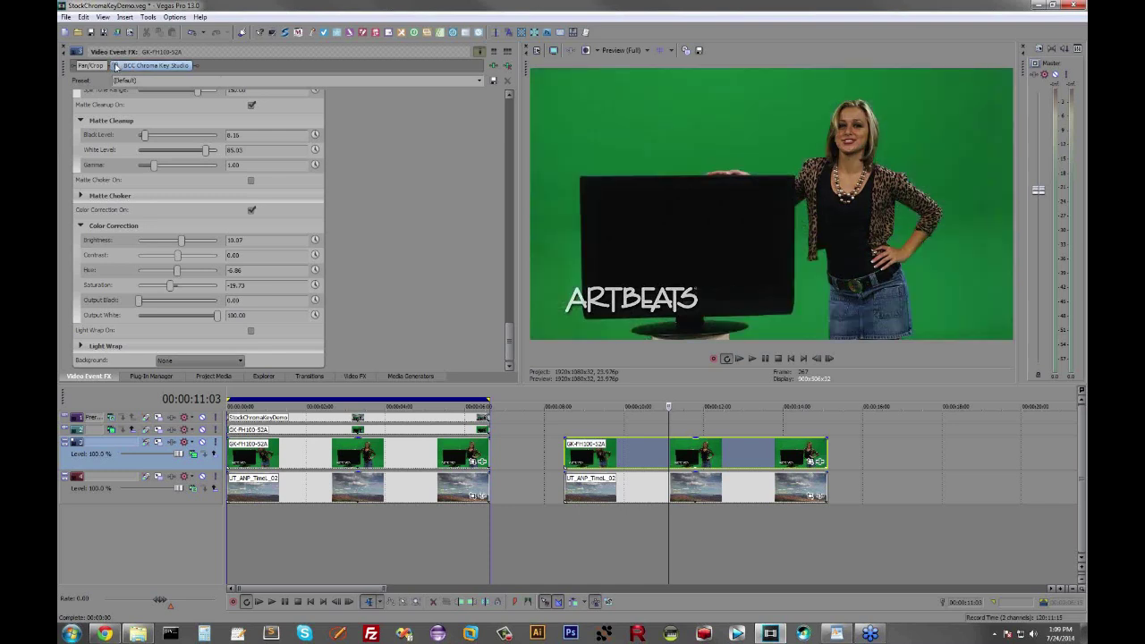
{"action": "left_click", "coordinate": [114, 66]}
{"action": "left_click", "coordinate": [250, 211]}
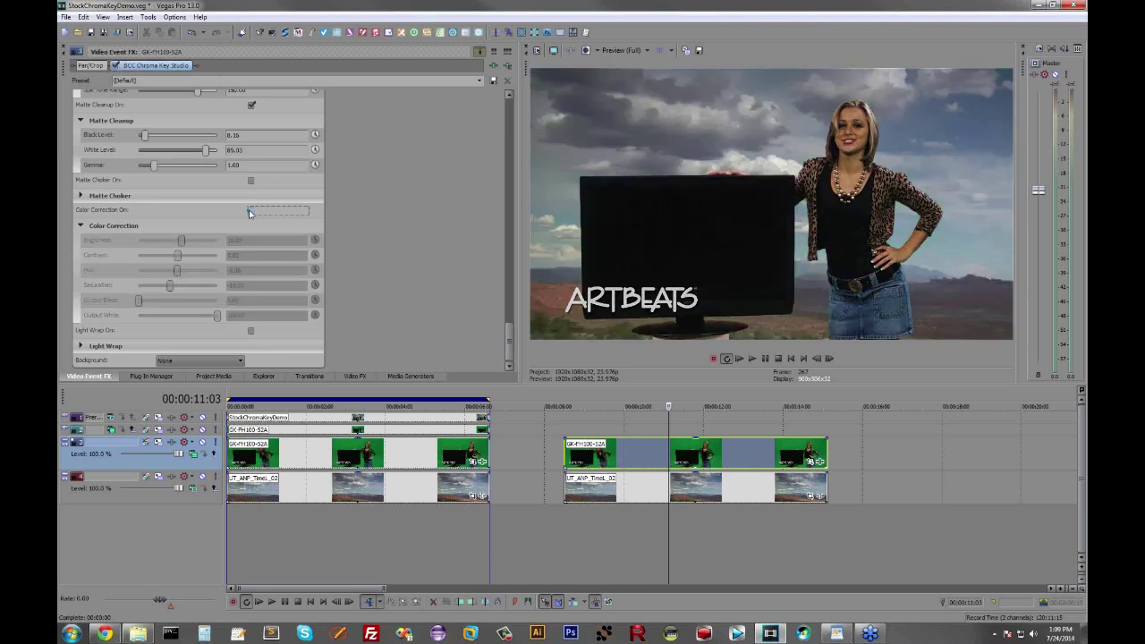
{"action": "left_click", "coordinate": [251, 211]}
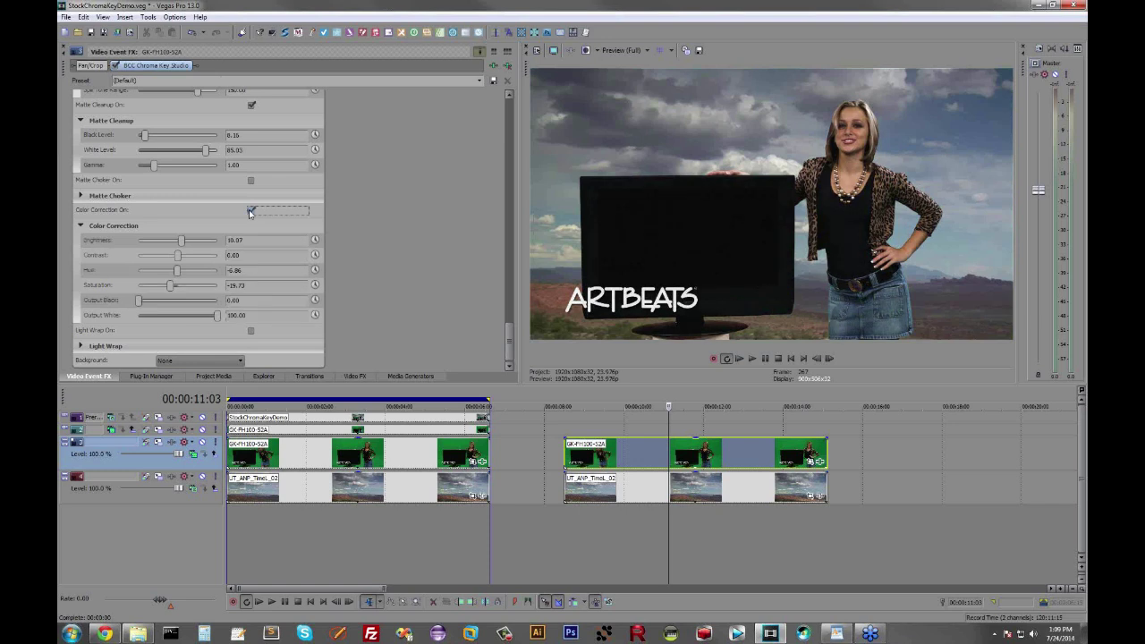
{"action": "left_click", "coordinate": [251, 212]}
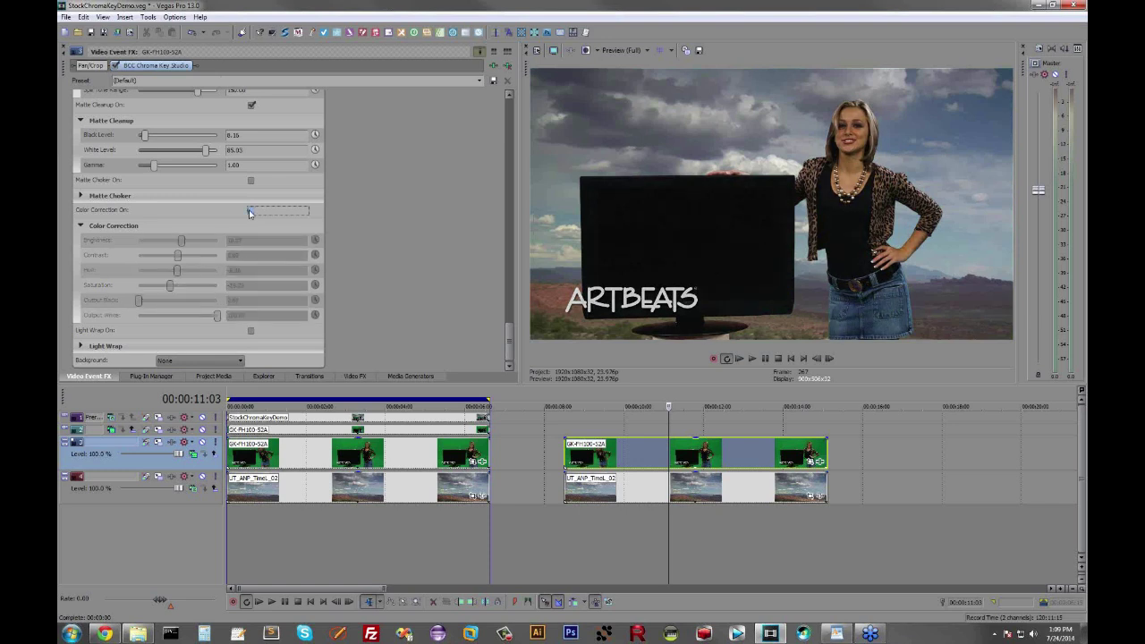
{"action": "left_click", "coordinate": [250, 211]}
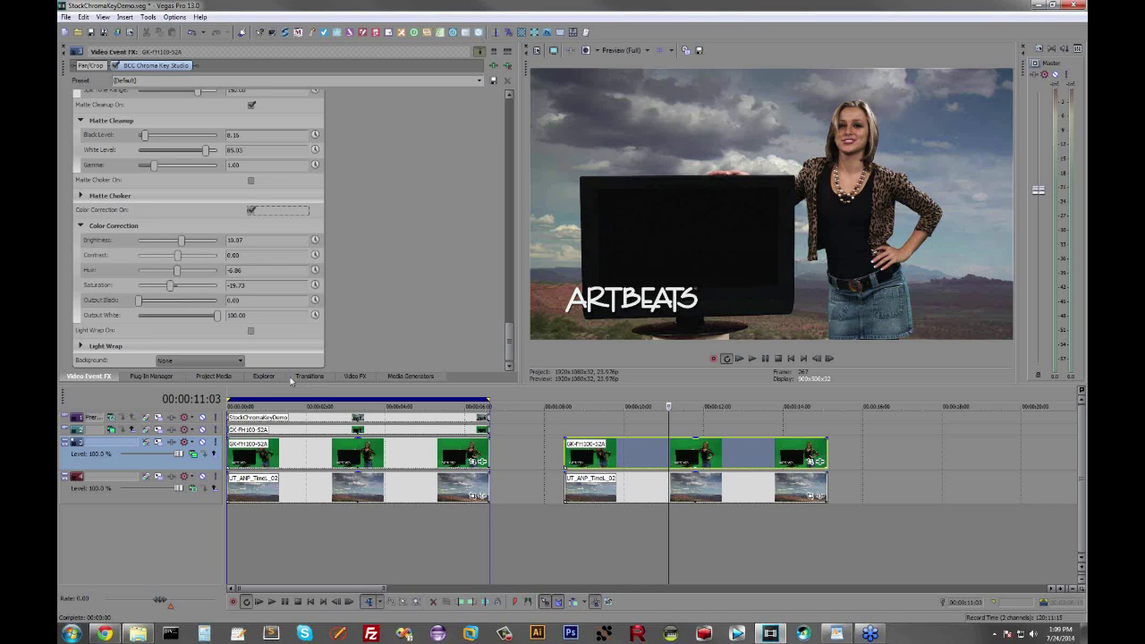
- Open the SarahChromaKeyDemo project without saving the changes to the current project
{"action": "left_click", "coordinate": [268, 380]}
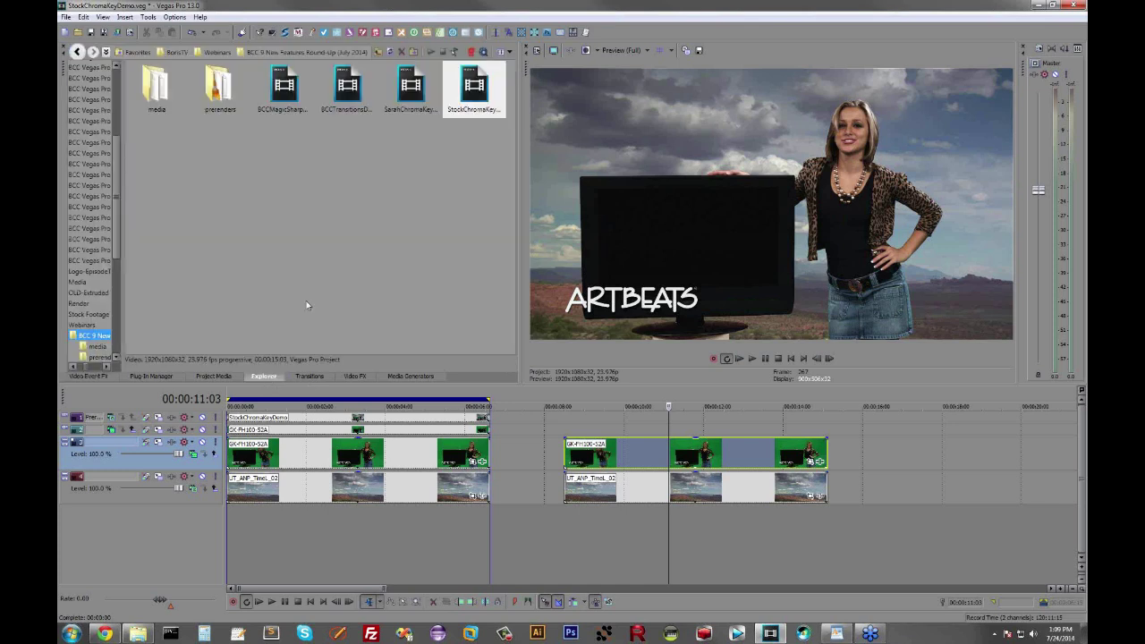
{"action": "double_click", "coordinate": [411, 94]}
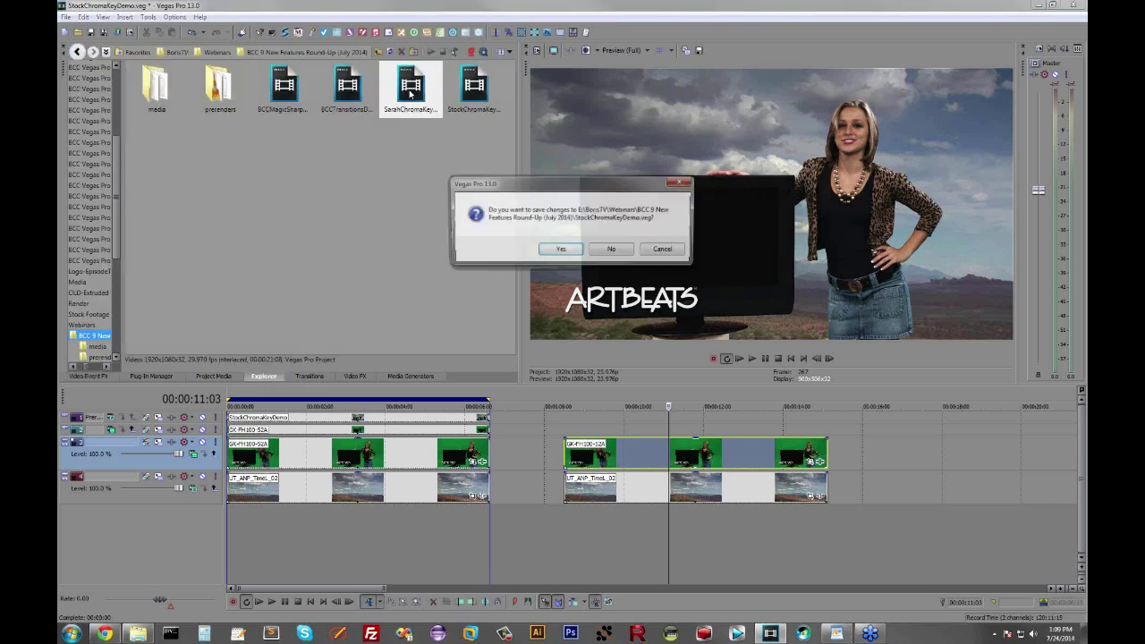
{"action": "left_click", "coordinate": [622, 249]}
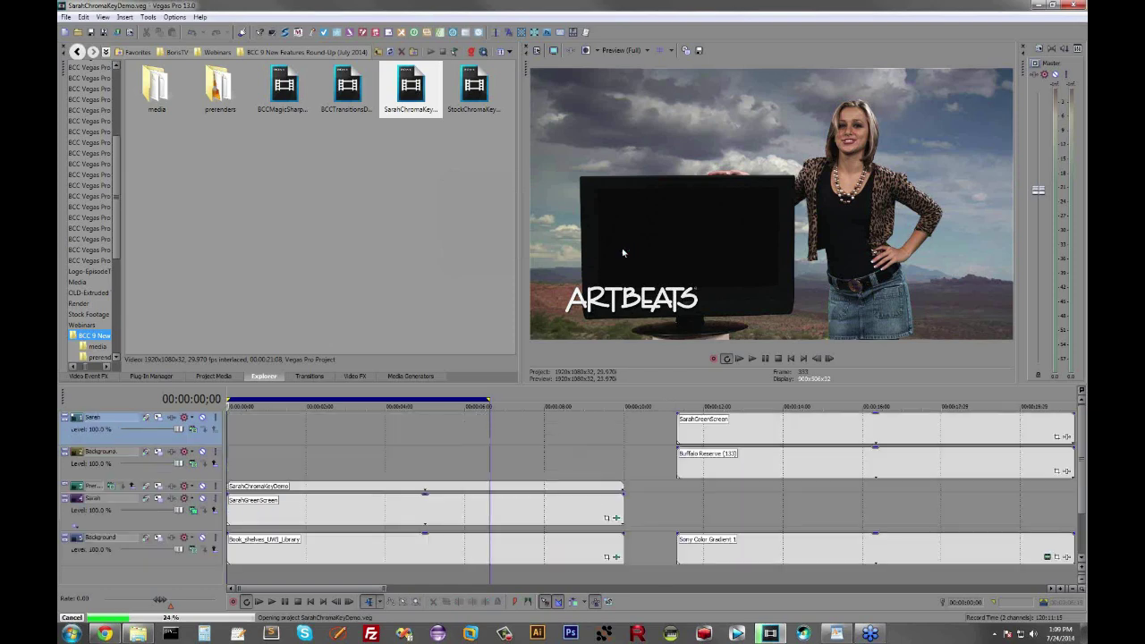
- Play back the finished composite of the green screen clip over the bookshelf background
{"action": "double_click", "coordinate": [370, 523]}
{"action": "key", "text": "space"}
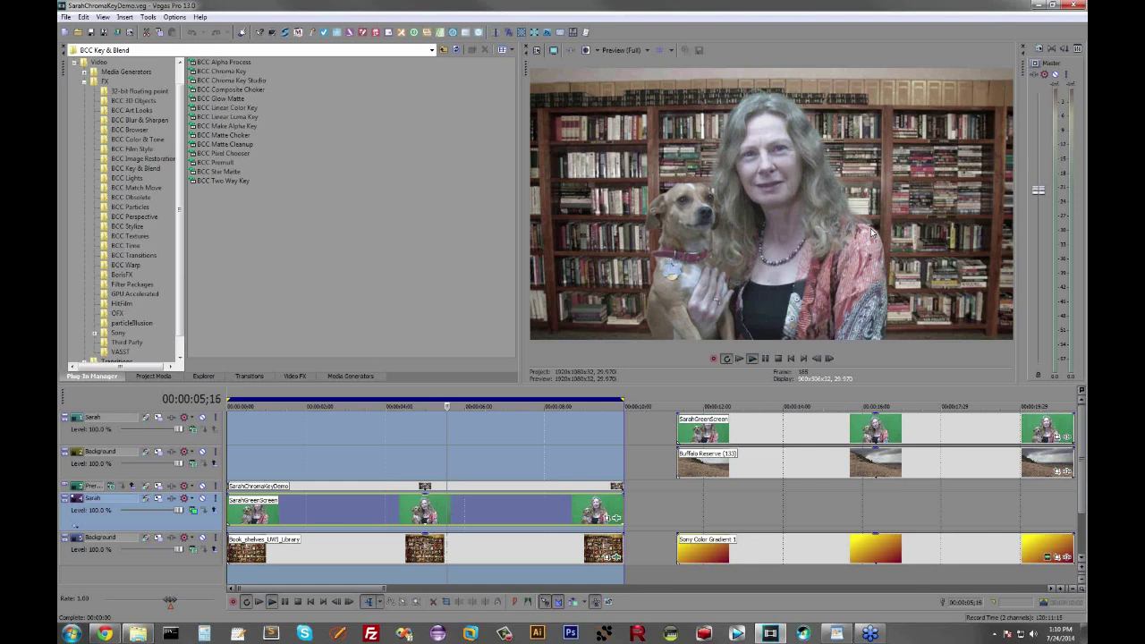
{"action": "key", "text": "Return"}
- Apply BCC Chroma Key Studio as the custom composite mode of the top green screen track
{"action": "double_click", "coordinate": [864, 422]}
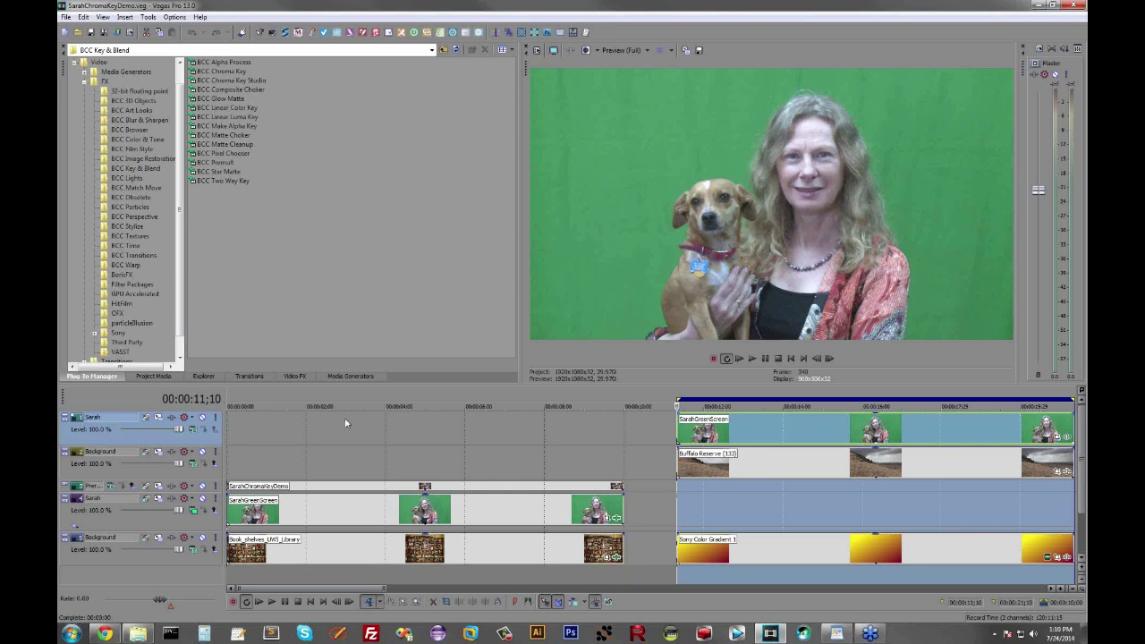
{"action": "left_click", "coordinate": [194, 431]}
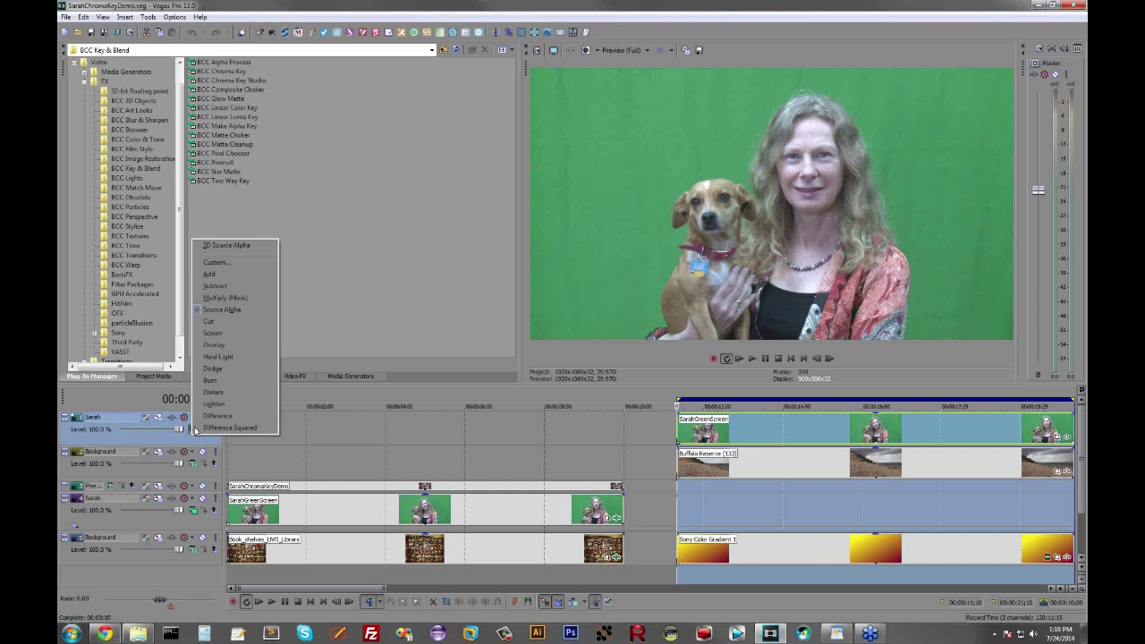
{"action": "left_click", "coordinate": [206, 264]}
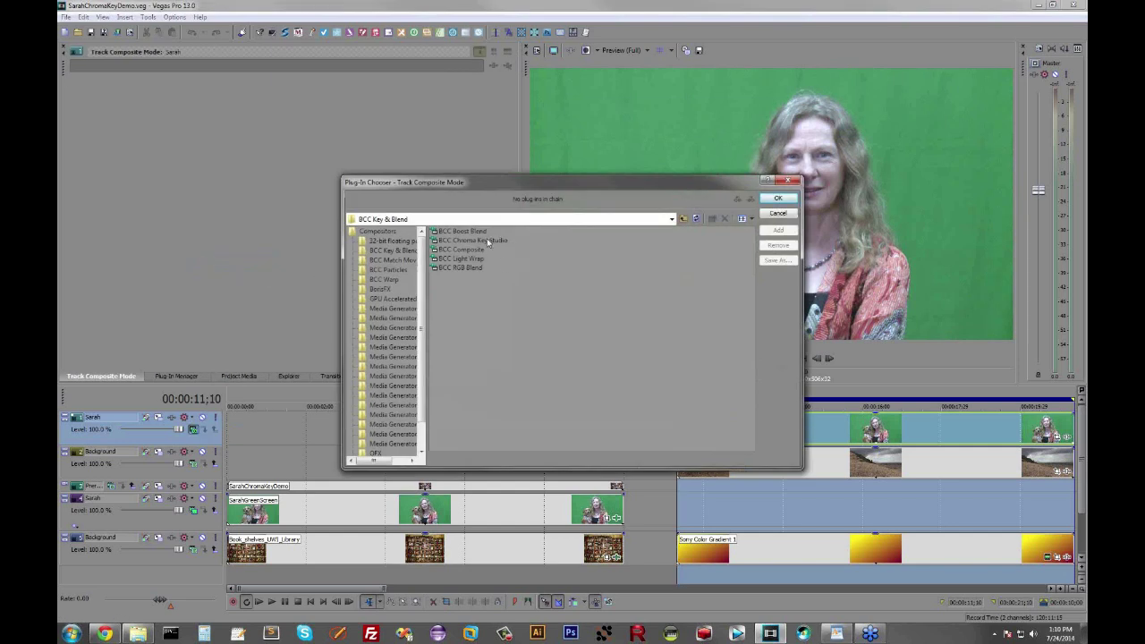
{"action": "left_click", "coordinate": [487, 239]}
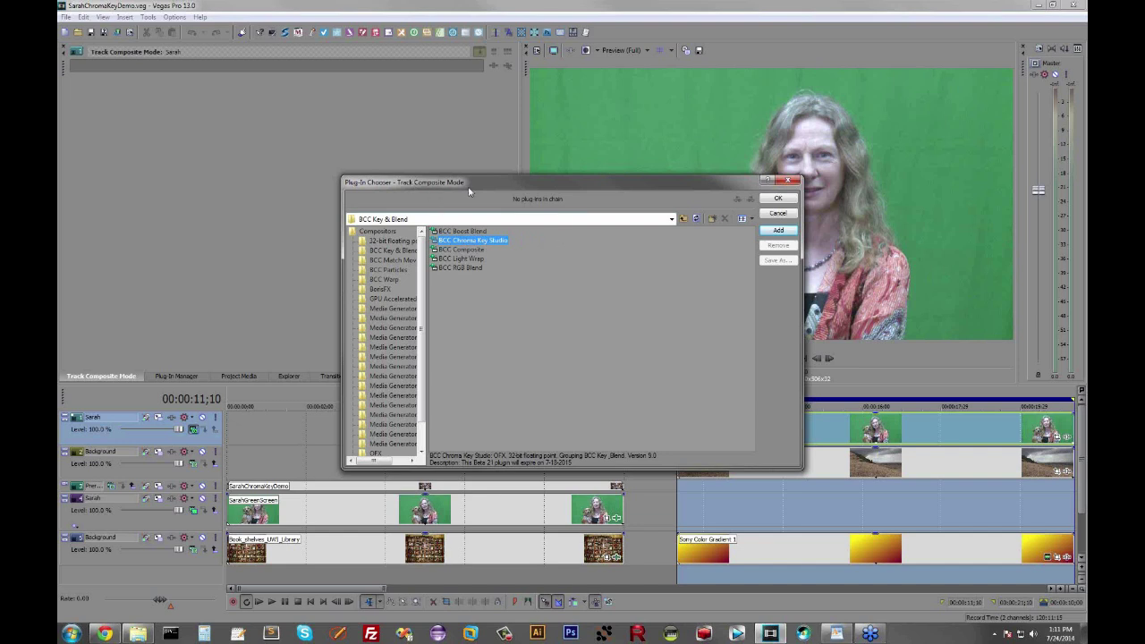
{"action": "left_click", "coordinate": [775, 198]}
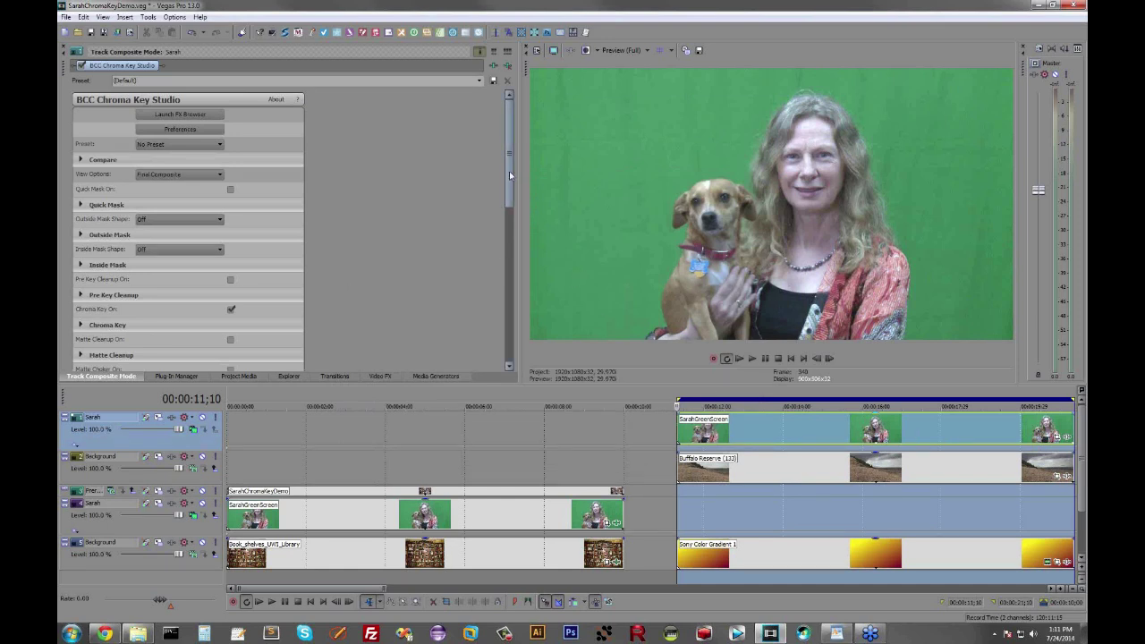
- Set the Chroma Key colour by sampling the green backdrop beside the woman's hair
{"action": "left_click_drag", "start_coordinate": [509, 171], "coordinate": [507, 309]}
{"action": "left_click", "coordinate": [80, 234]}
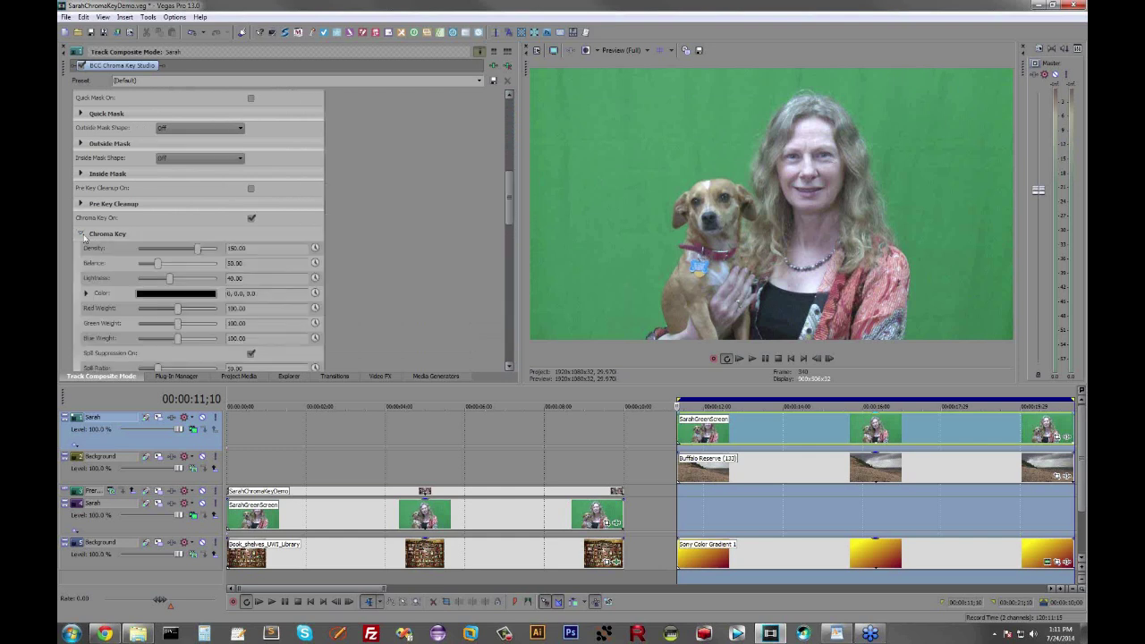
{"action": "left_click", "coordinate": [148, 294]}
{"action": "left_click", "coordinate": [166, 308]}
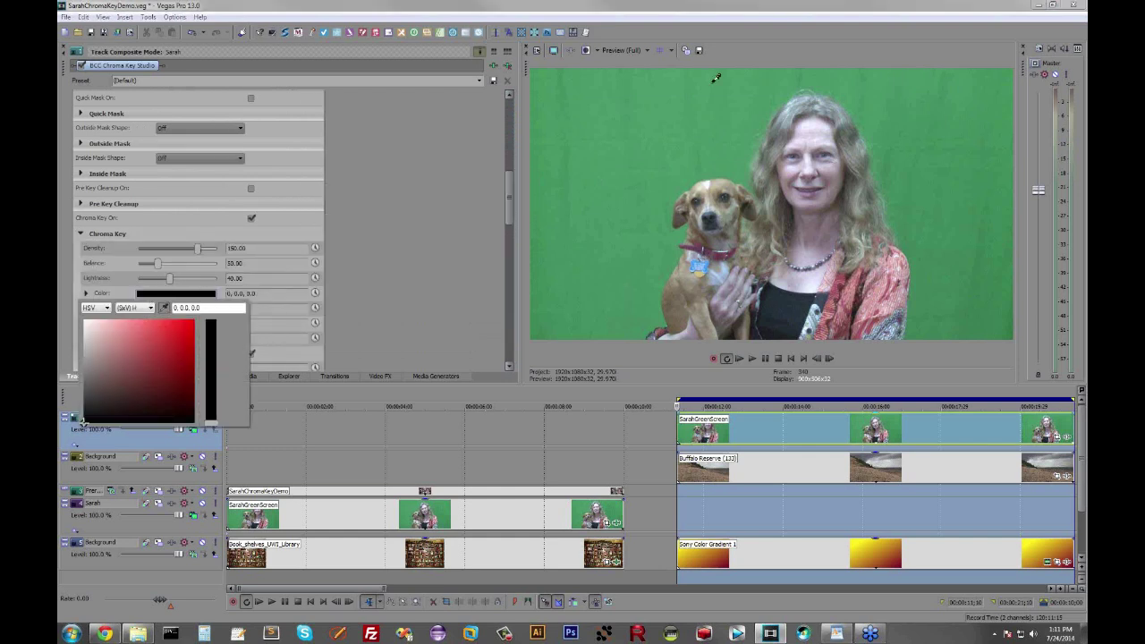
{"action": "left_click", "coordinate": [764, 117]}
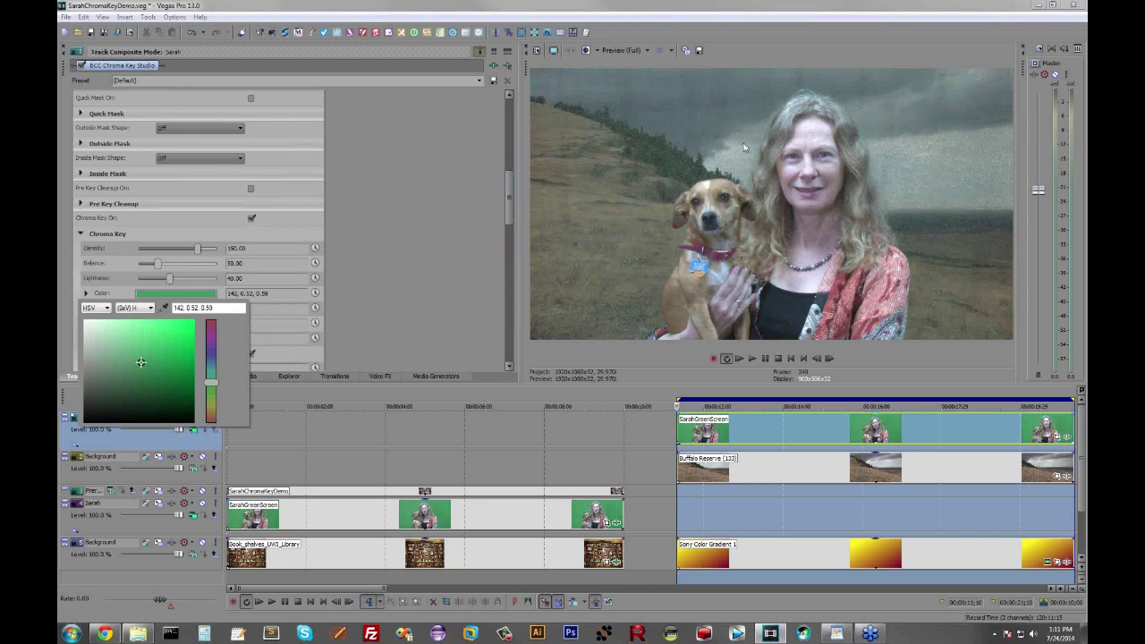
- Set View Options to View Current Matte and show the matte in the video preview without scaling
{"action": "left_click", "coordinate": [508, 220]}
{"action": "scroll", "coordinate": [509, 147], "scroll_direction": "up", "scroll_amount": 3}
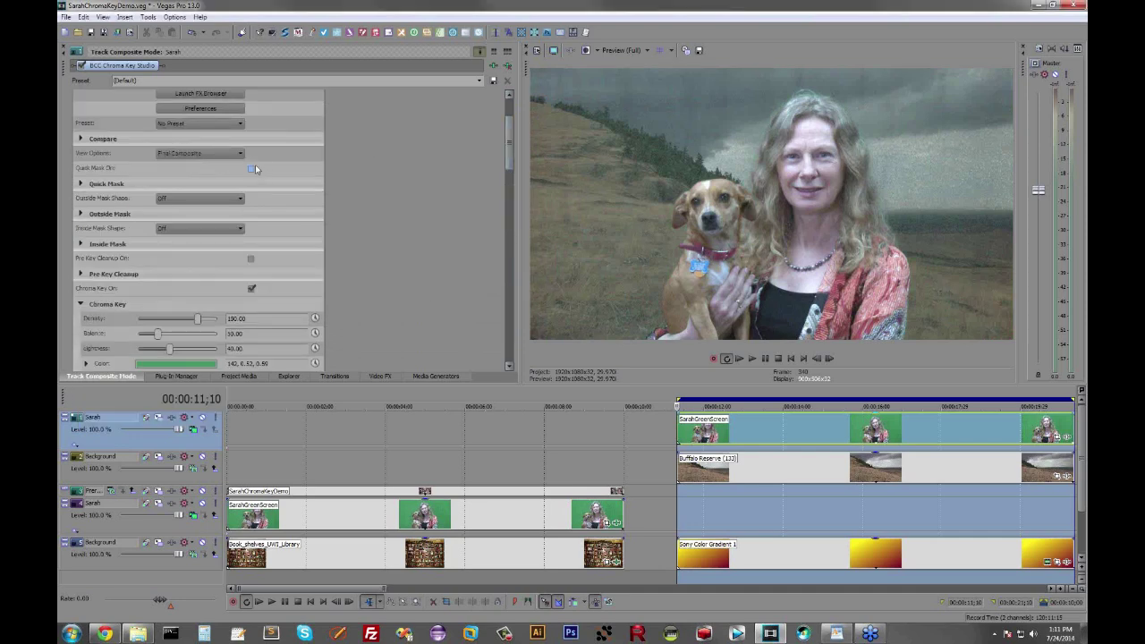
{"action": "left_click", "coordinate": [203, 154]}
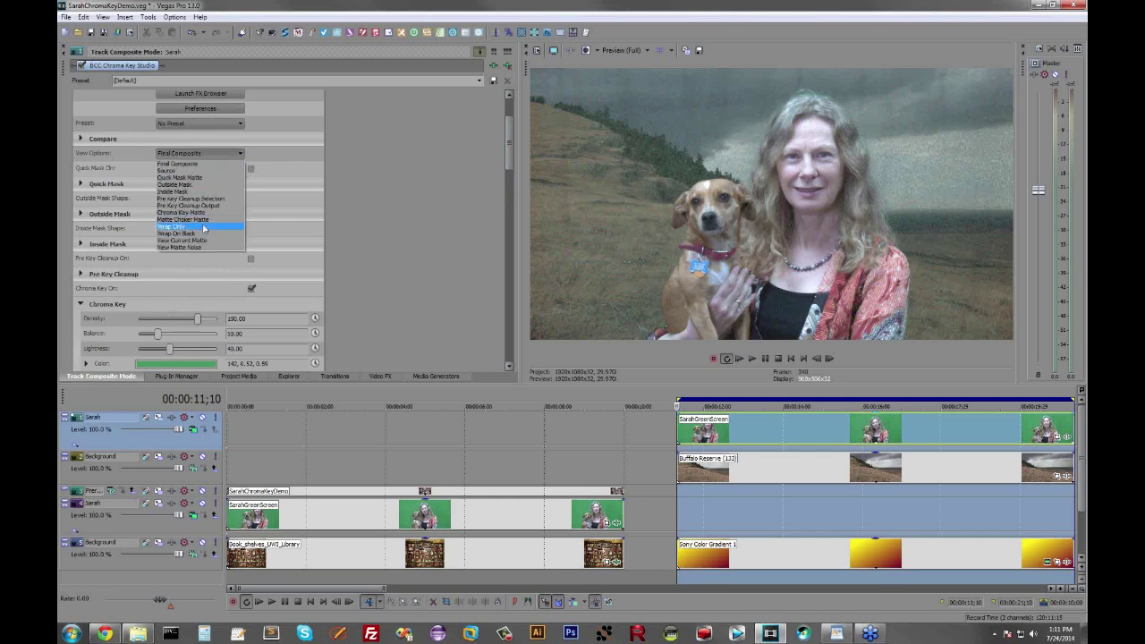
{"action": "left_click", "coordinate": [207, 244]}
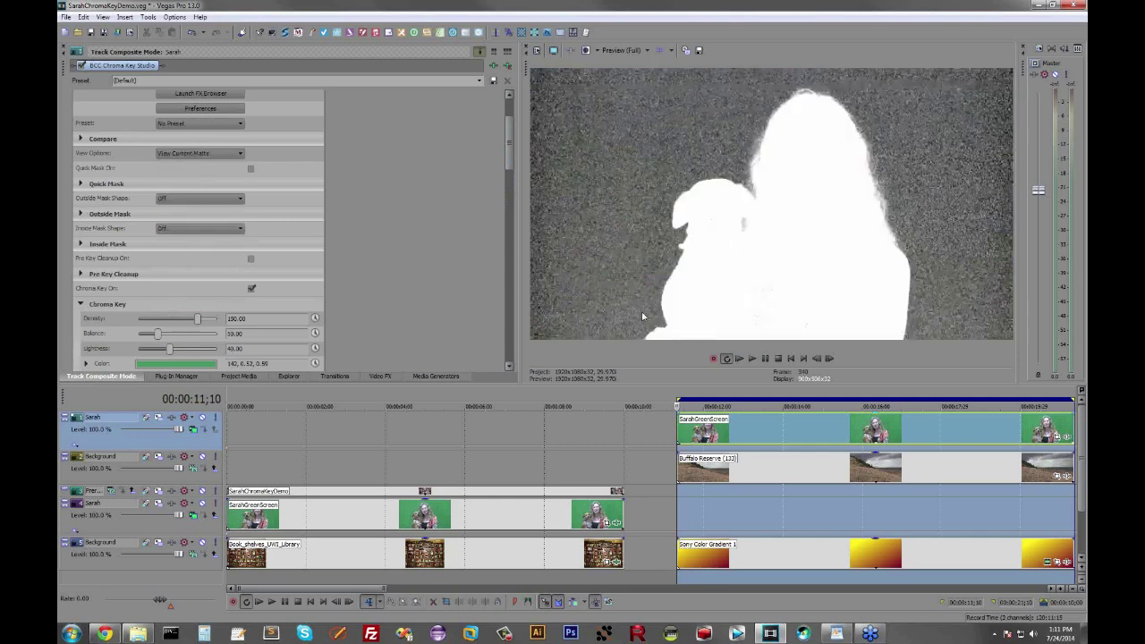
{"action": "right_click", "coordinate": [677, 162]}
{"action": "left_click", "coordinate": [716, 226]}
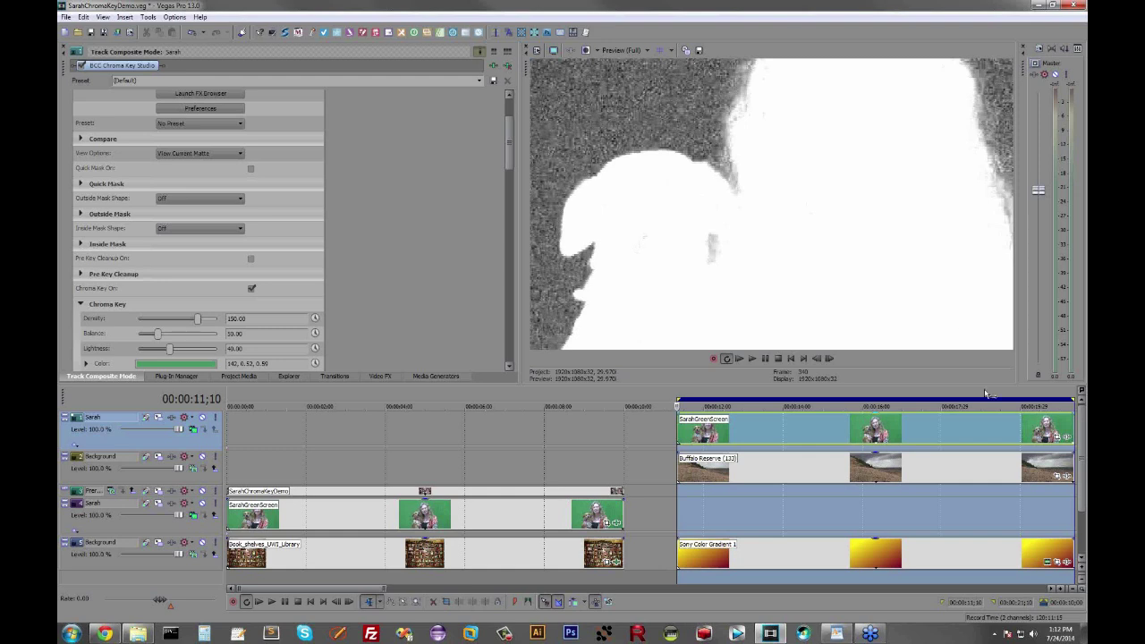
- Add BCC Noise Reduction from BCC Image Restoration to the upper green screen clip and set its Sharpen option to Y
{"action": "left_click", "coordinate": [1066, 438]}
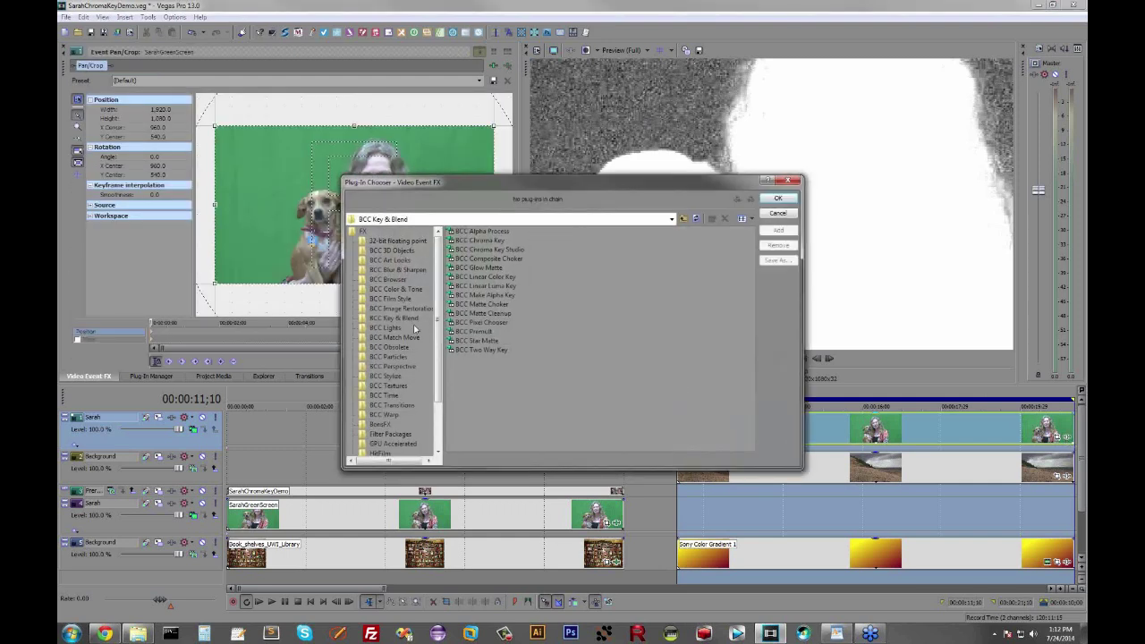
{"action": "left_click", "coordinate": [403, 309]}
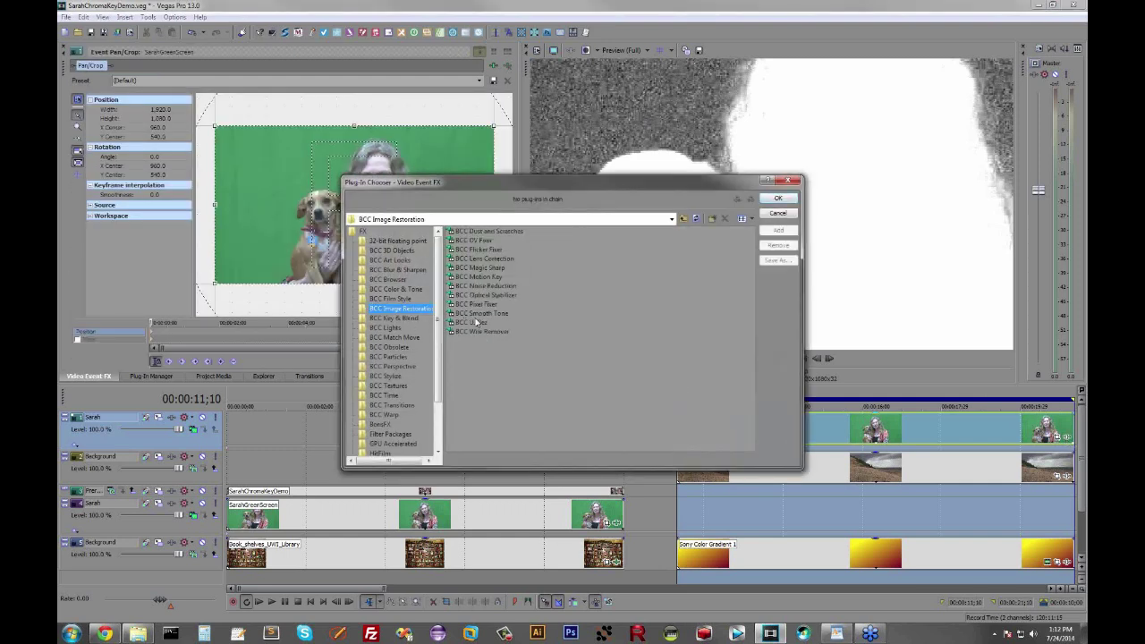
{"action": "double_click", "coordinate": [488, 284]}
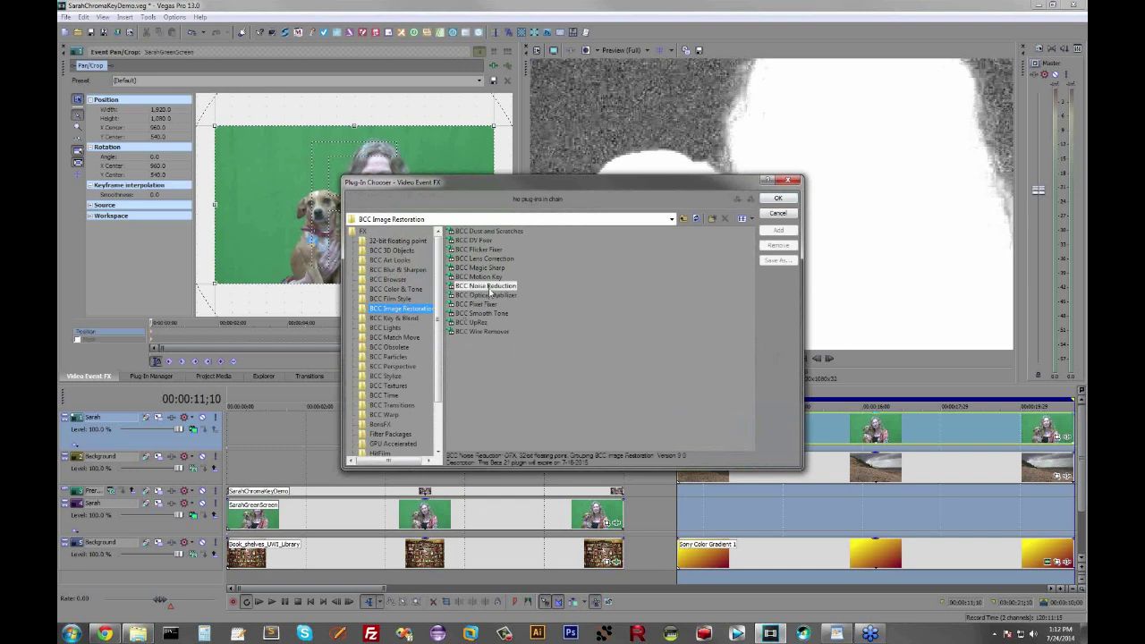
{"action": "left_click", "coordinate": [776, 200]}
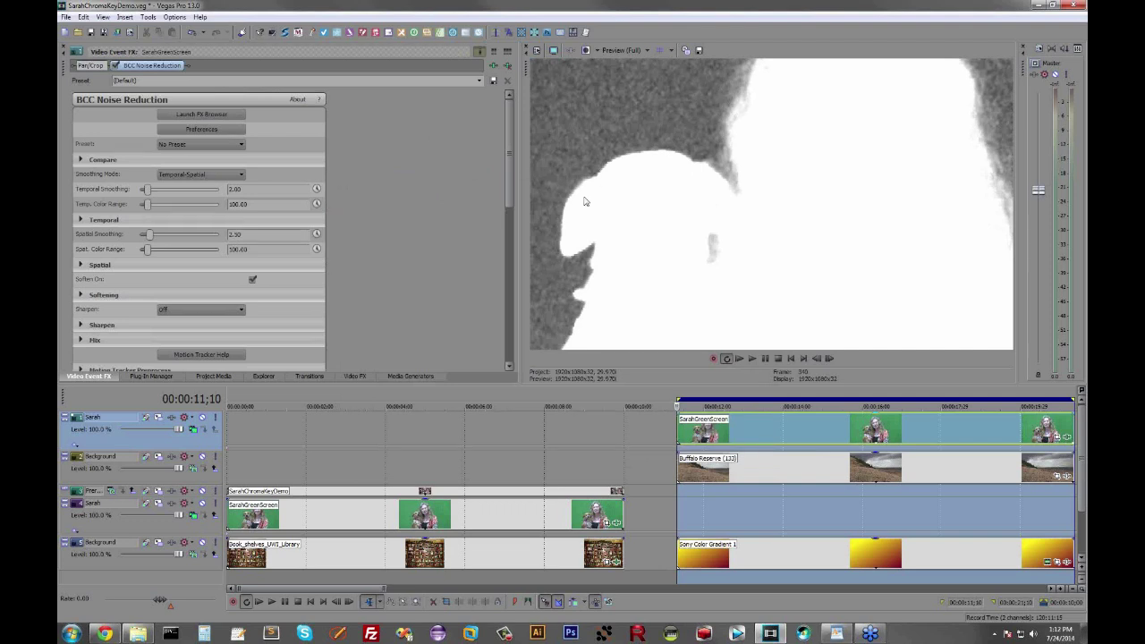
{"action": "left_click", "coordinate": [202, 308]}
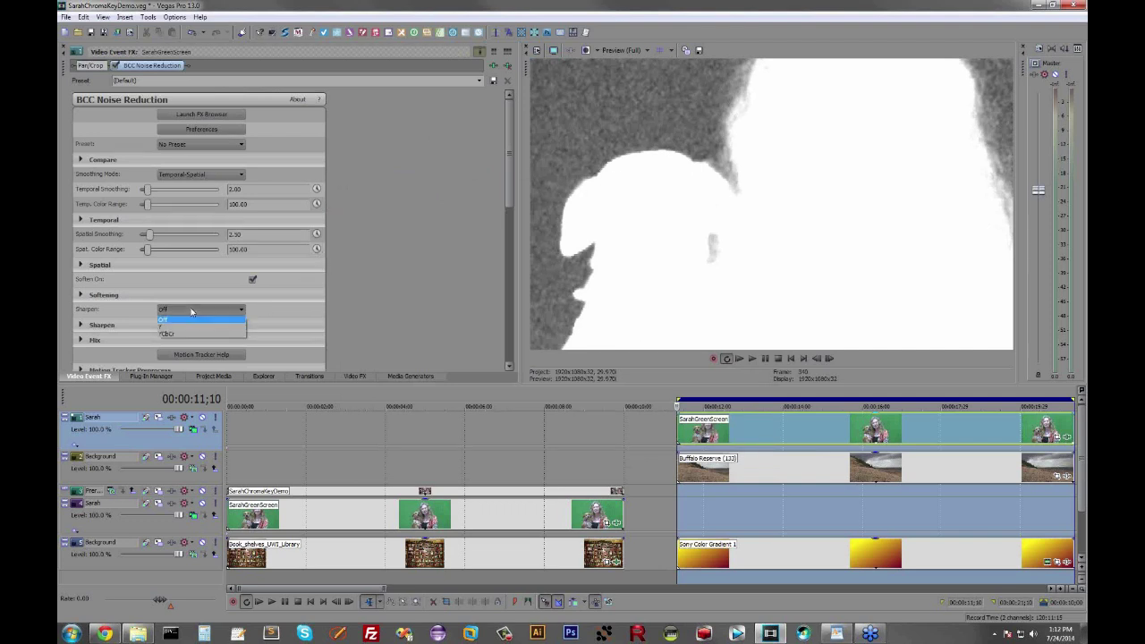
{"action": "left_click", "coordinate": [190, 329]}
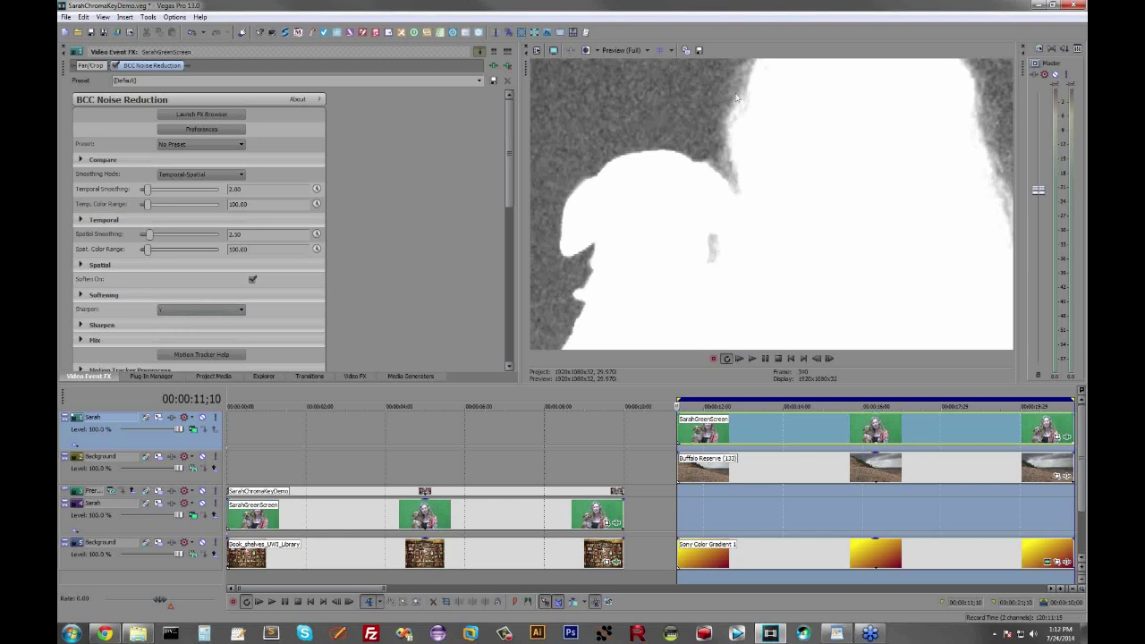
- Scale the video to fit the preview and set View Options to Final Composite in the top track's Chroma Key Studio
{"action": "right_click", "coordinate": [665, 126]}
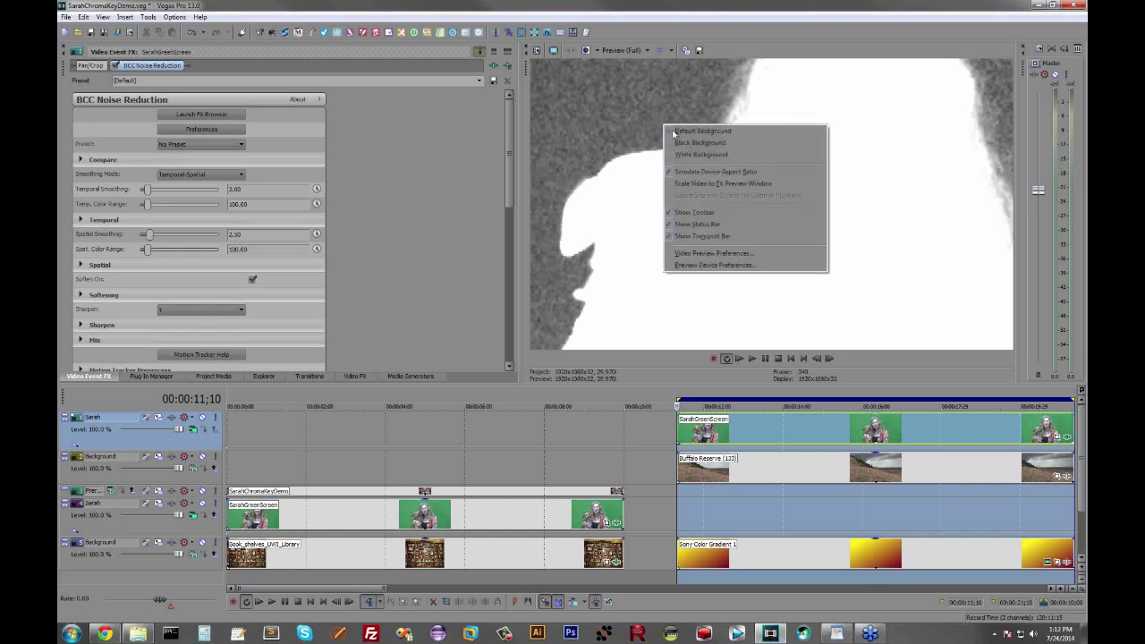
{"action": "left_click", "coordinate": [726, 184]}
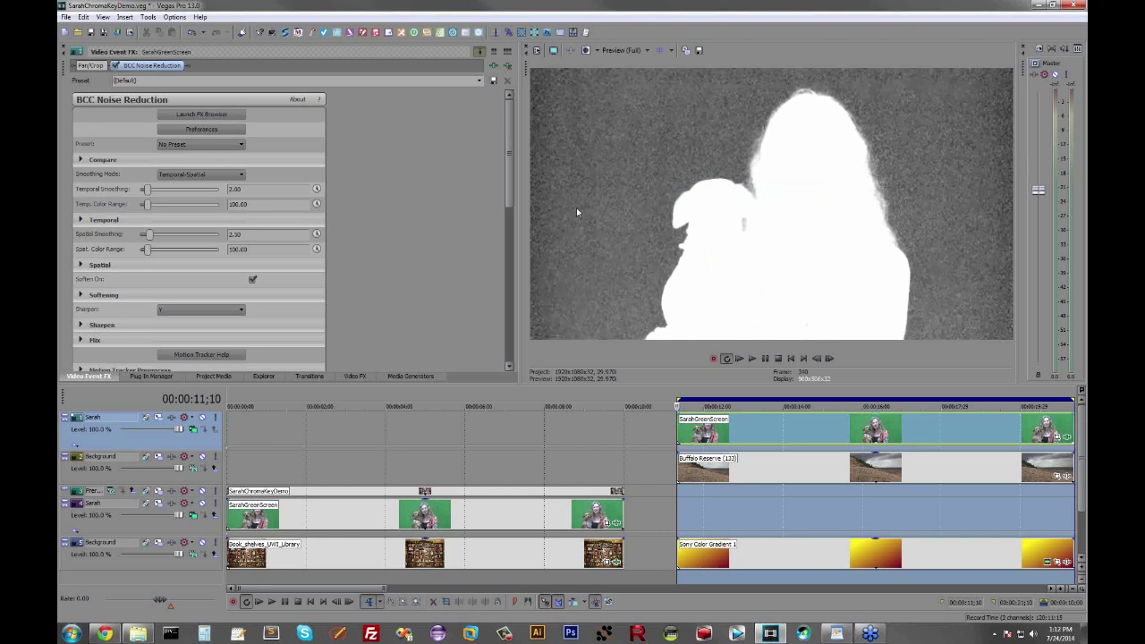
{"action": "left_click", "coordinate": [194, 430]}
{"action": "left_click", "coordinate": [220, 261]}
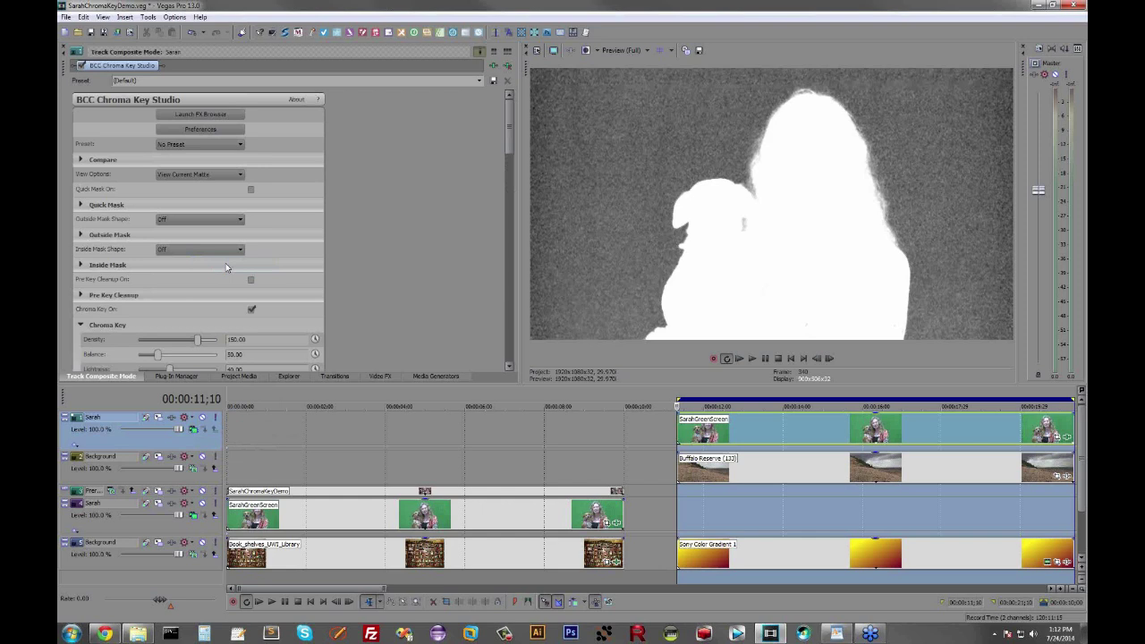
{"action": "left_click", "coordinate": [192, 176]}
{"action": "left_click", "coordinate": [193, 184]}
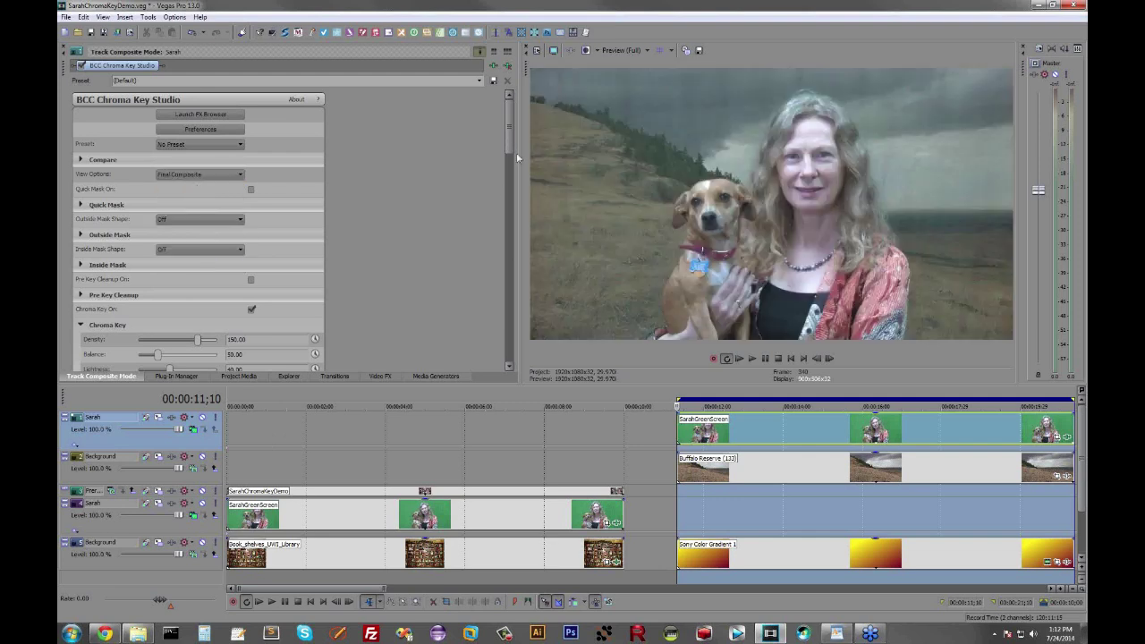
- Switch from Chroma Key to Quick Mask and sample its key colour from the green backdrop beside the woman's hair
{"action": "left_click", "coordinate": [252, 309]}
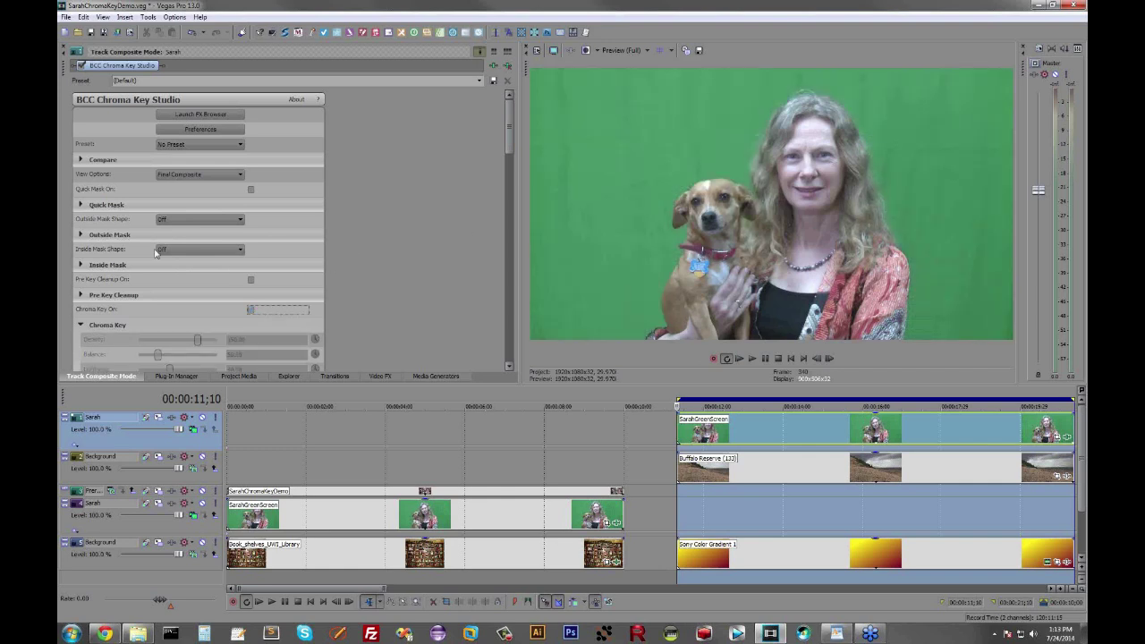
{"action": "left_click", "coordinate": [81, 204]}
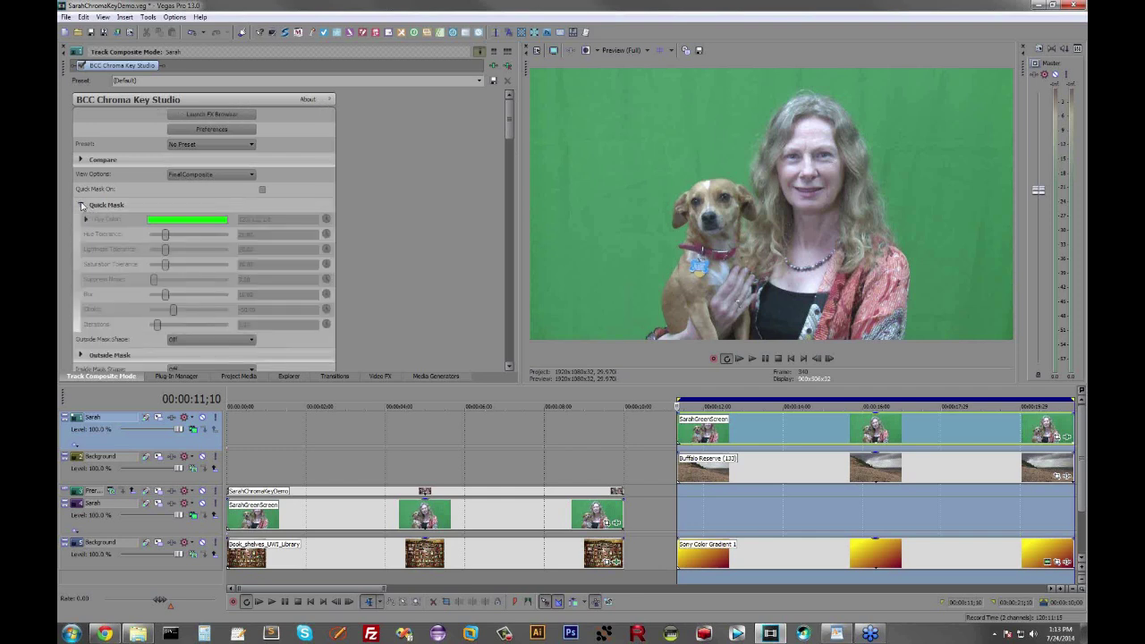
{"action": "left_click", "coordinate": [262, 190]}
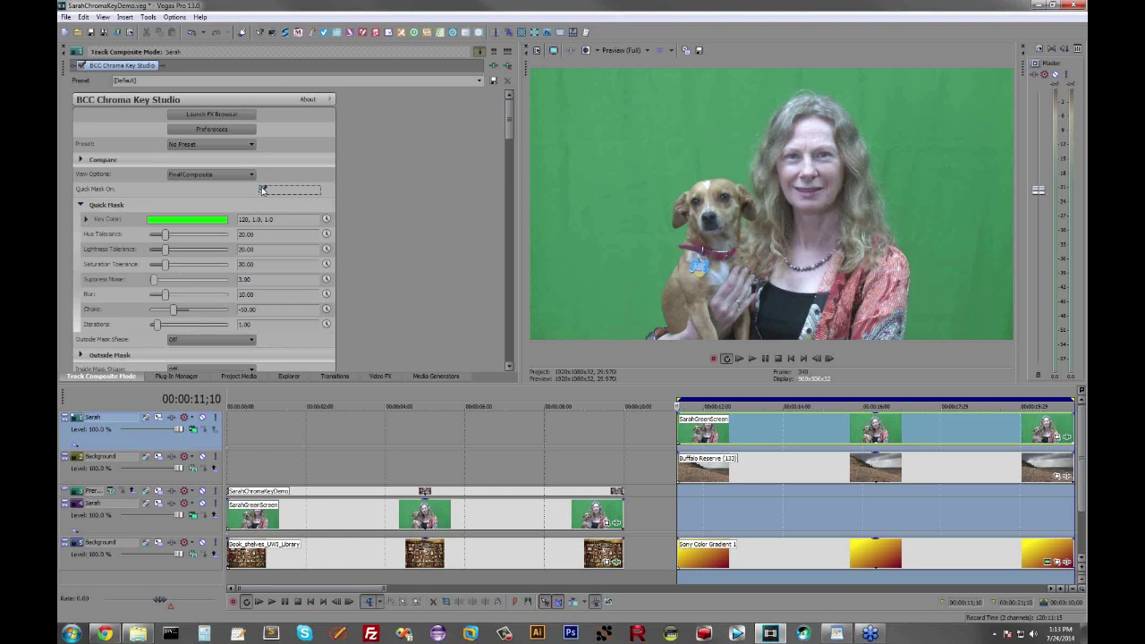
{"action": "left_click", "coordinate": [193, 223]}
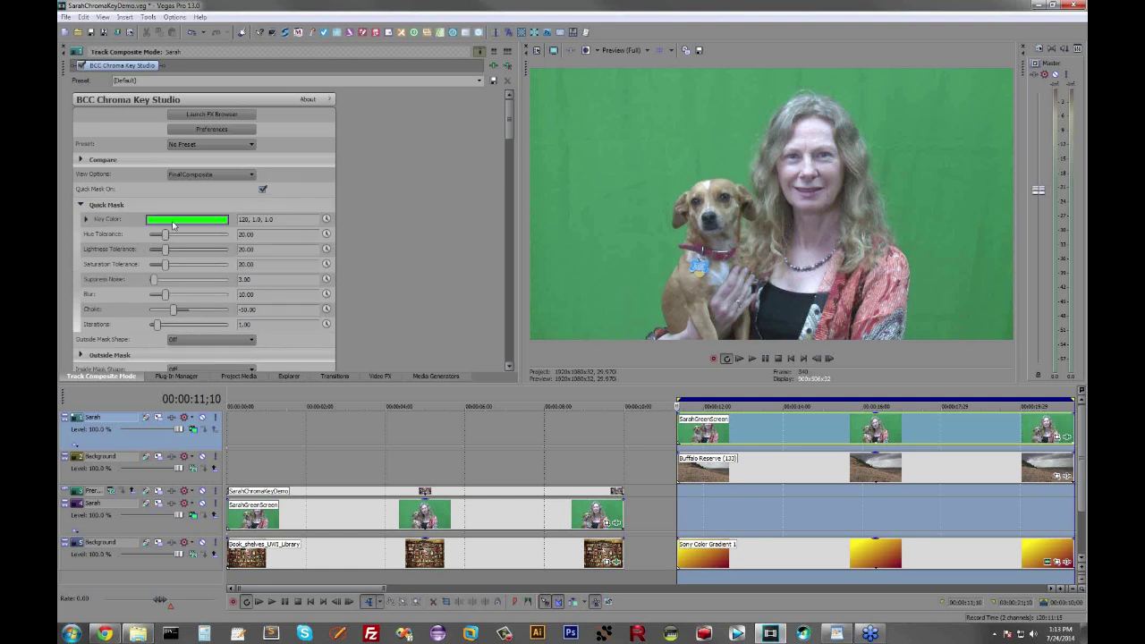
{"action": "left_click", "coordinate": [175, 233]}
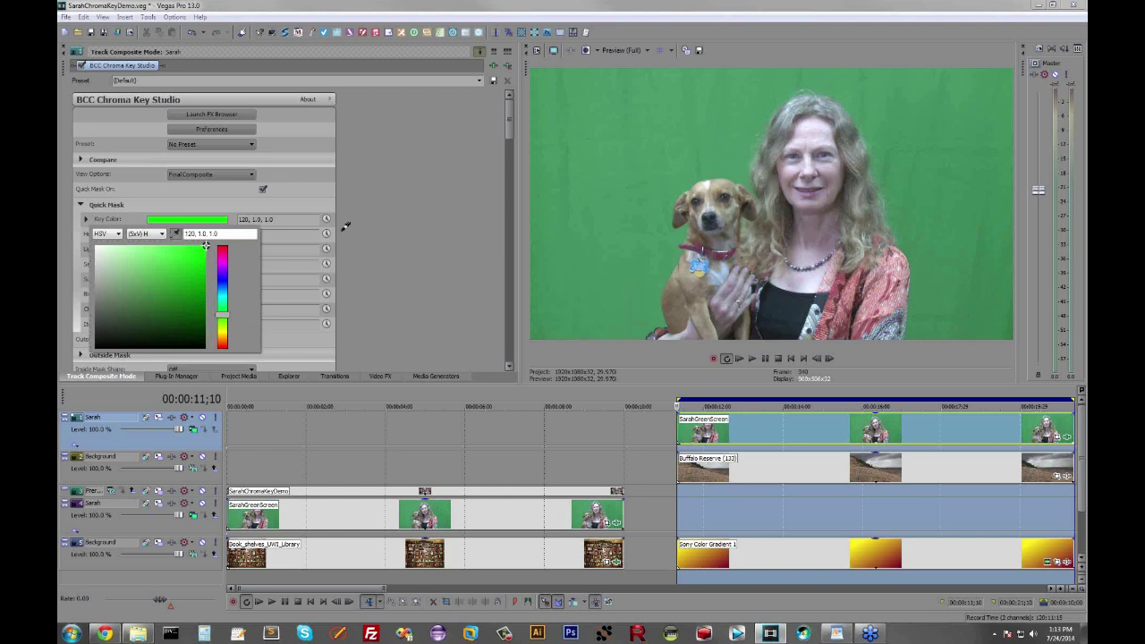
{"action": "left_click", "coordinate": [749, 130]}
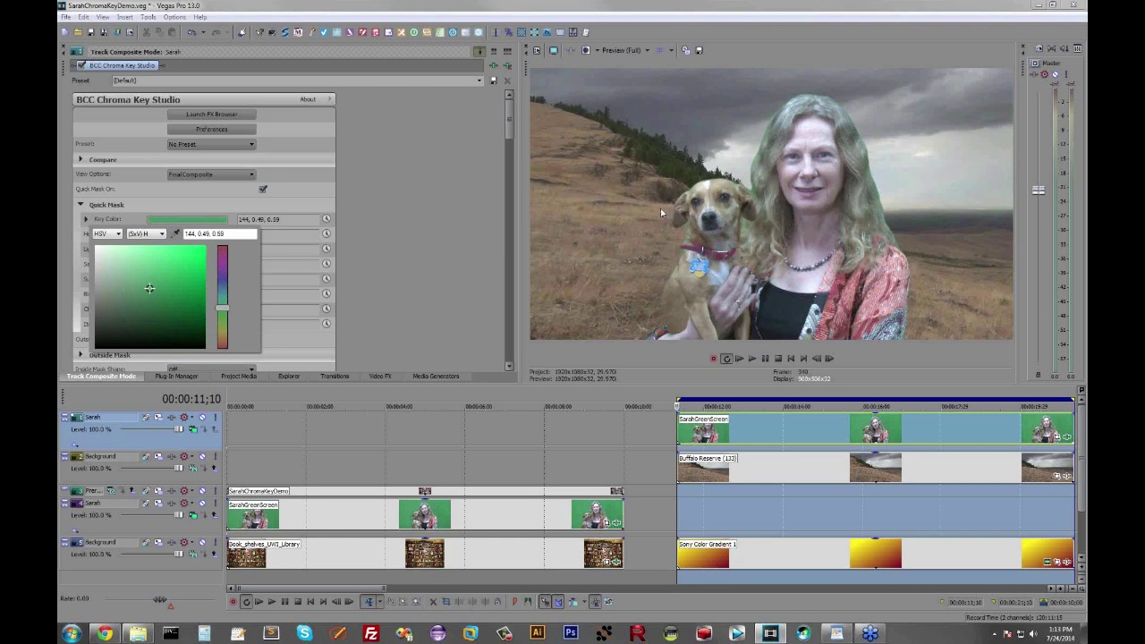
- Inspect the Quick Mask result with View Current Matte and return the view to Final Composite
{"action": "left_click", "coordinate": [214, 173]}
{"action": "left_click", "coordinate": [214, 174]}
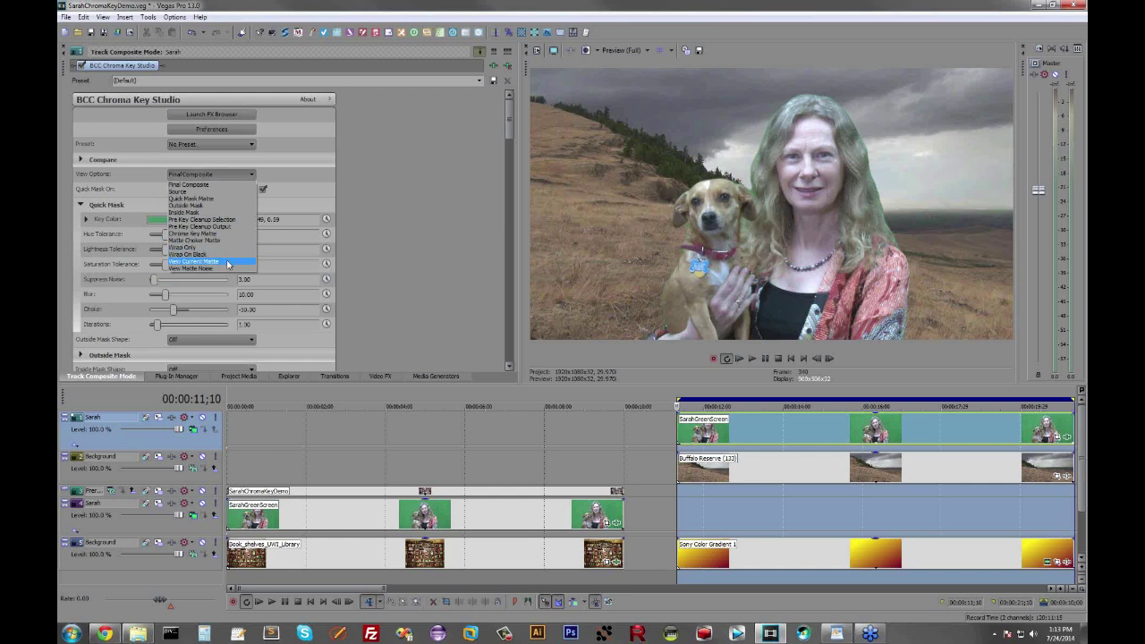
{"action": "left_click", "coordinate": [228, 261]}
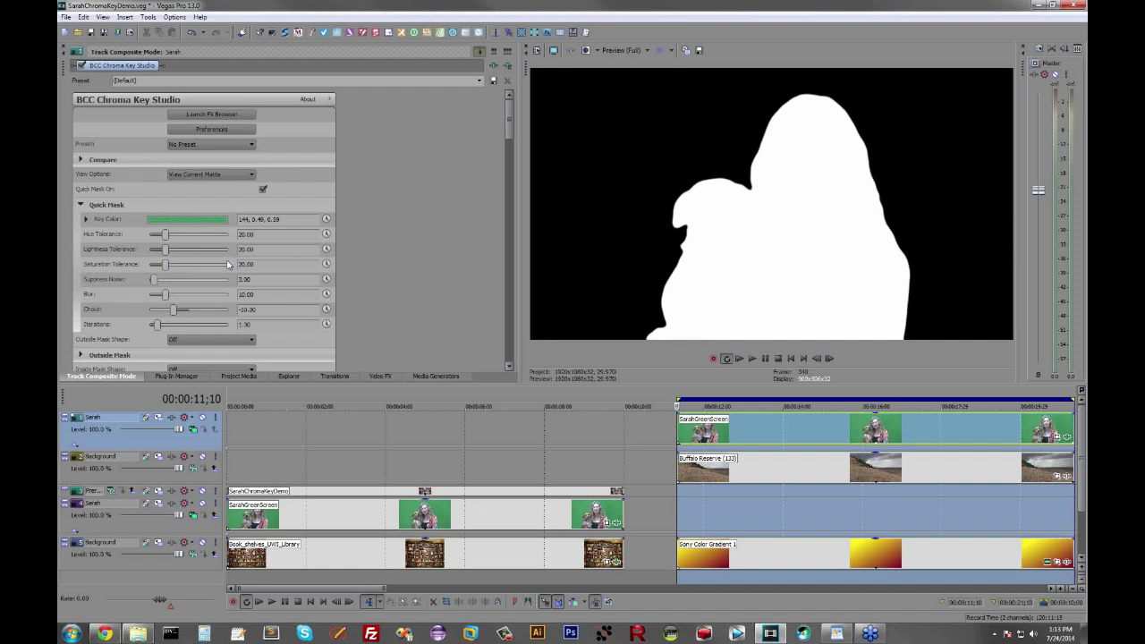
{"action": "left_click", "coordinate": [214, 174]}
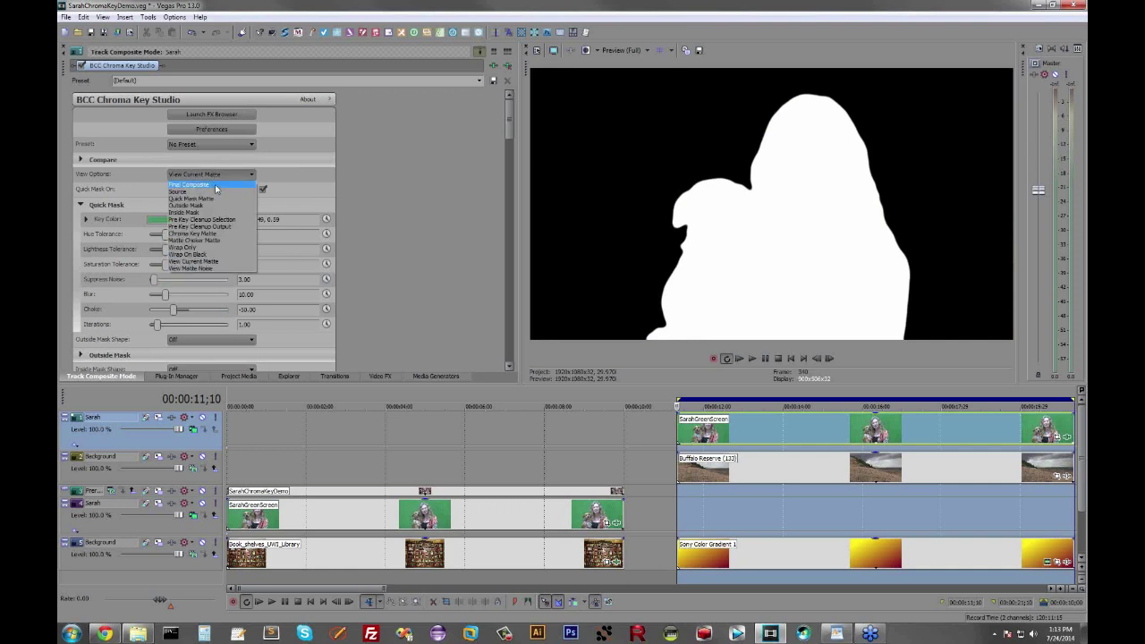
{"action": "left_click", "coordinate": [215, 185]}
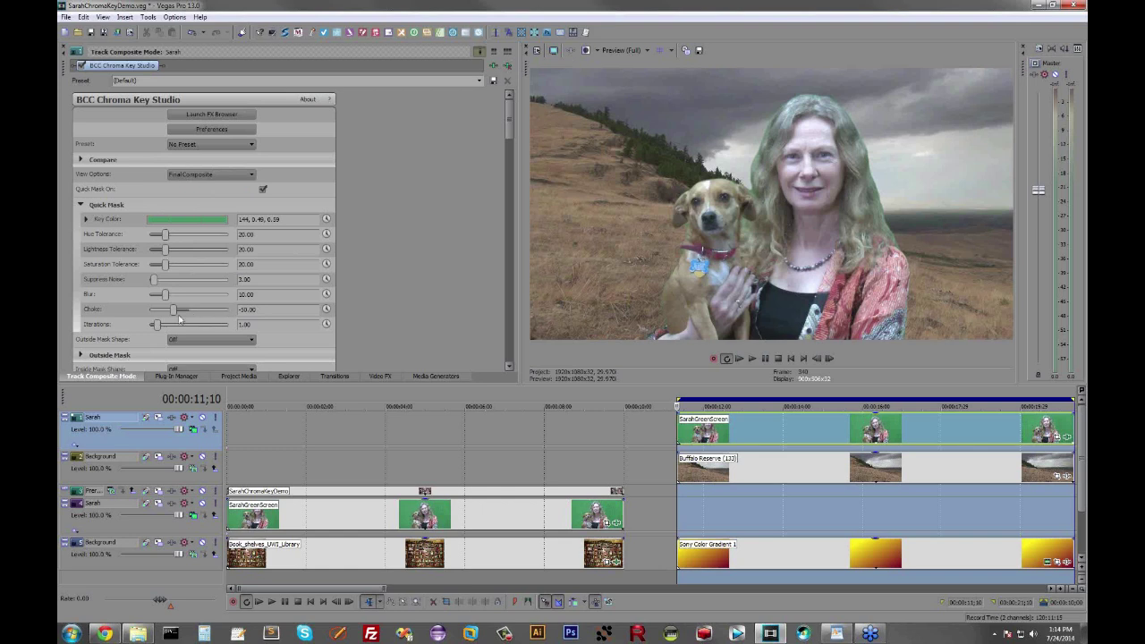
- Expand the Quick Mask by setting Choke to -127 and Iterations to about 2.65
{"action": "left_click_drag", "start_coordinate": [172, 310], "coordinate": [135, 317]}
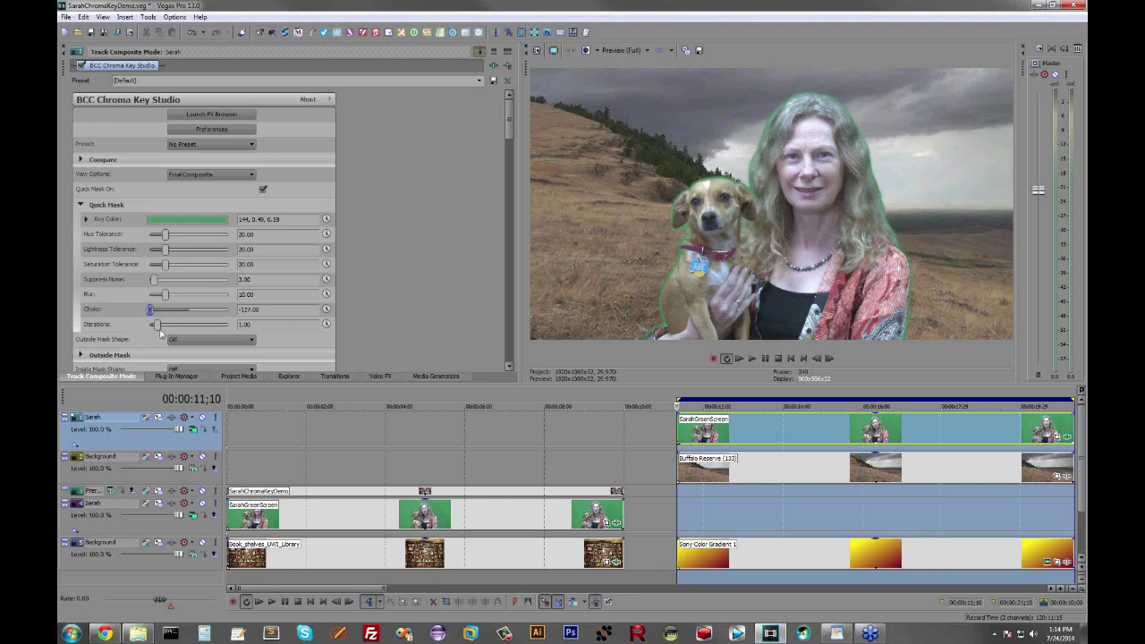
{"action": "left_click_drag", "start_coordinate": [158, 325], "coordinate": [172, 325]}
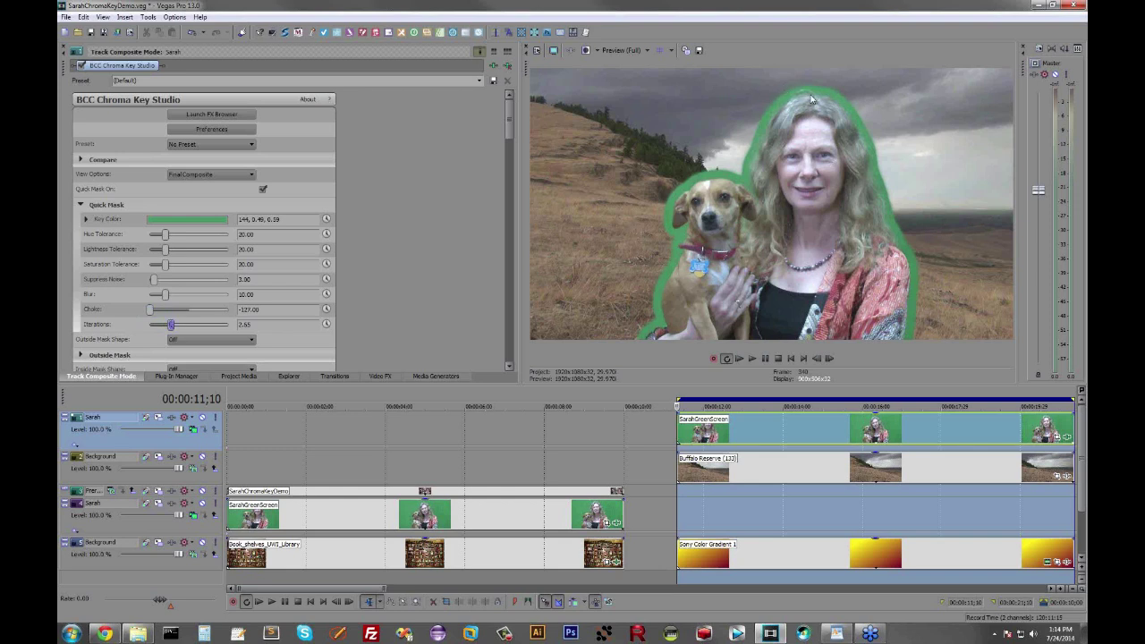
- Play the clip in View Current Matte to check the expanded mask in motion, and restore the Final Composite view
{"action": "left_click", "coordinate": [208, 176]}
{"action": "left_click", "coordinate": [221, 261]}
{"action": "left_click", "coordinate": [721, 435]}
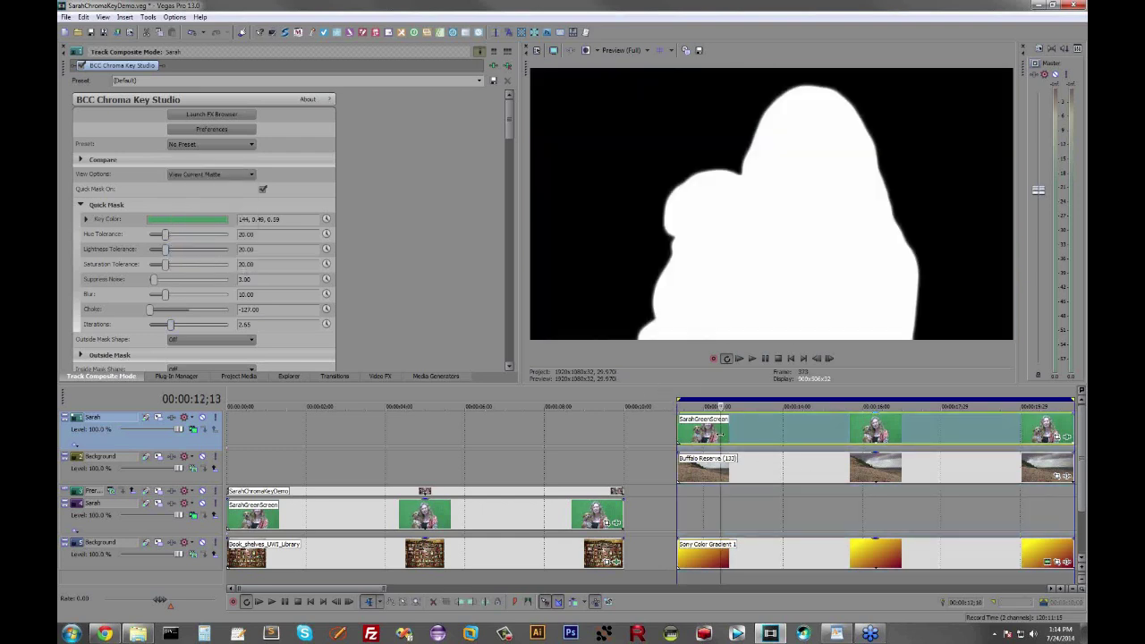
{"action": "key", "text": "space"}
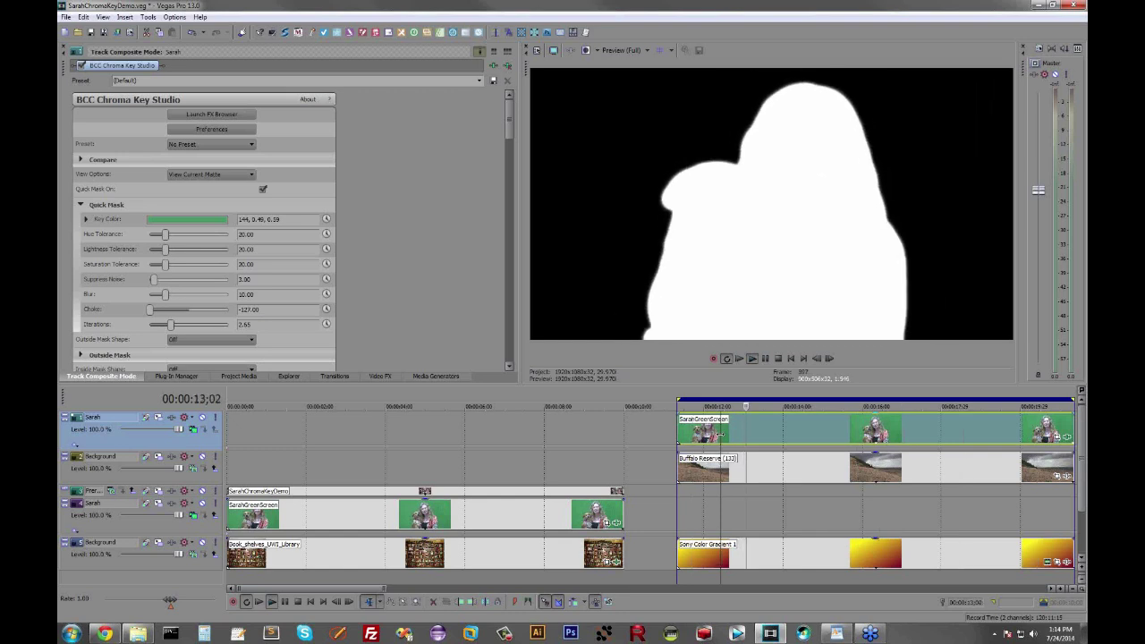
{"action": "key", "text": "Return"}
{"action": "left_click", "coordinate": [732, 433]}
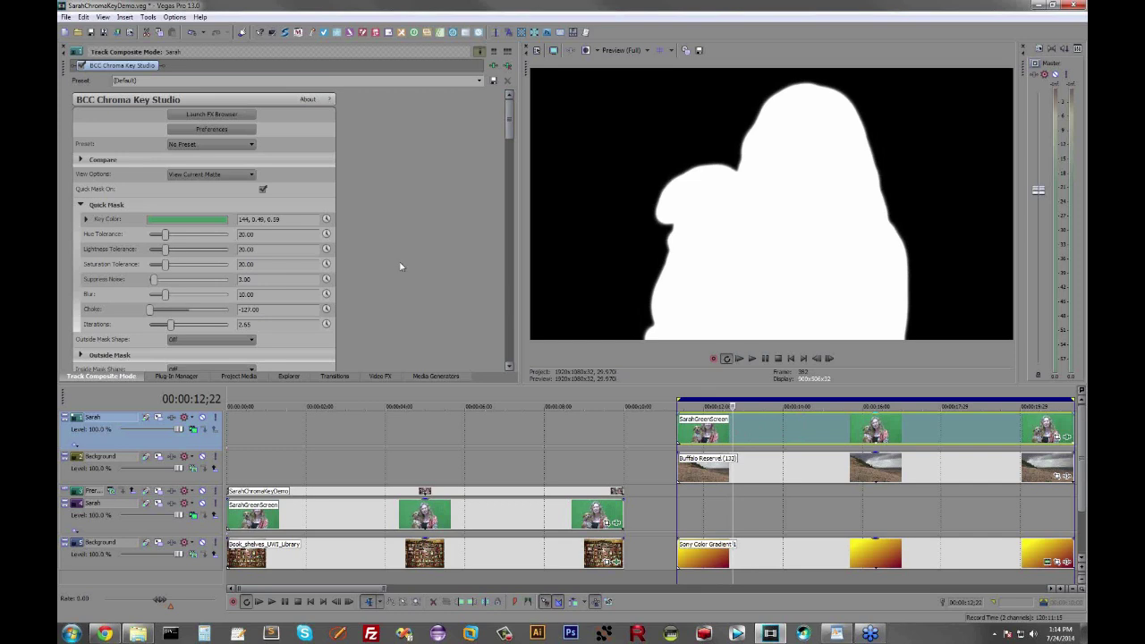
{"action": "left_click", "coordinate": [208, 174]}
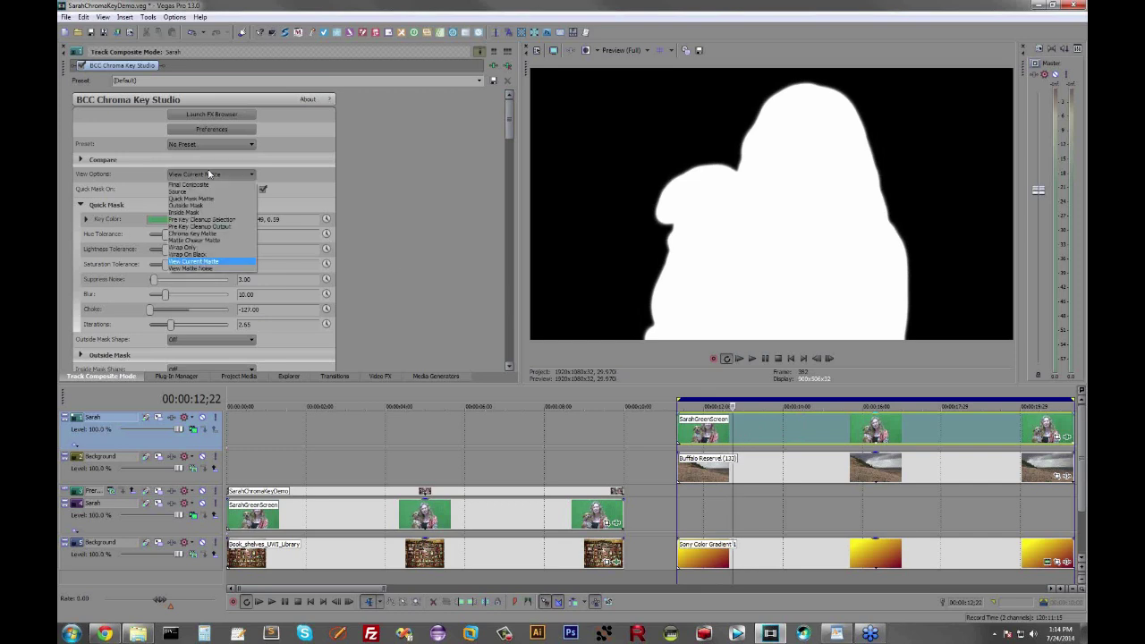
{"action": "left_click", "coordinate": [208, 185]}
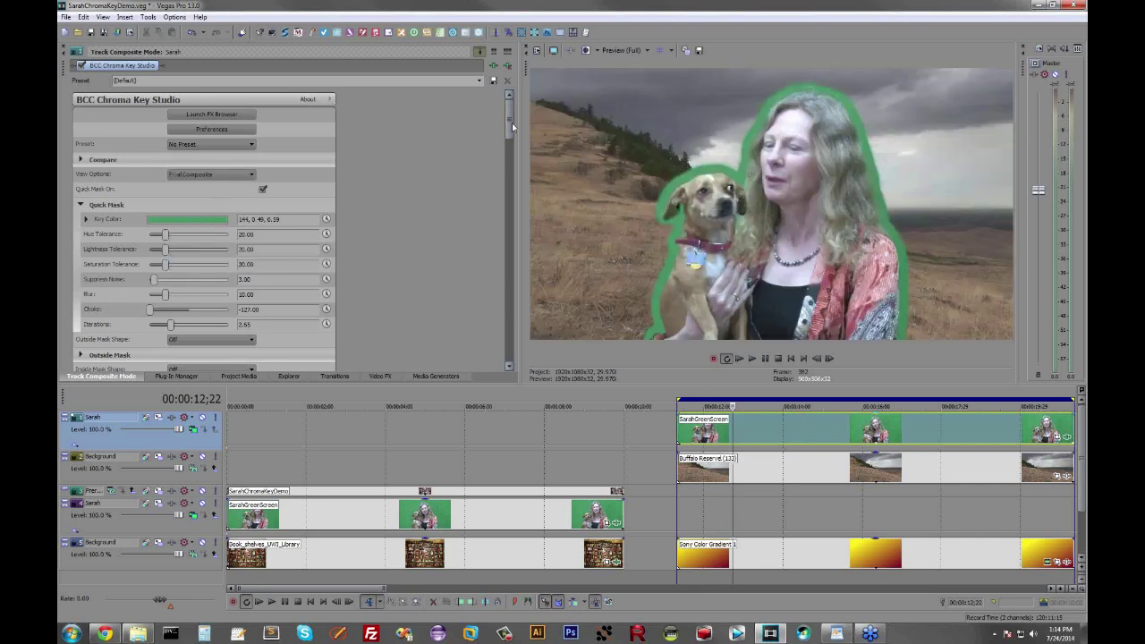
- Turn on Chroma Key alongside the Quick Mask and set its colour to black
{"action": "left_click_drag", "start_coordinate": [512, 122], "coordinate": [511, 139]}
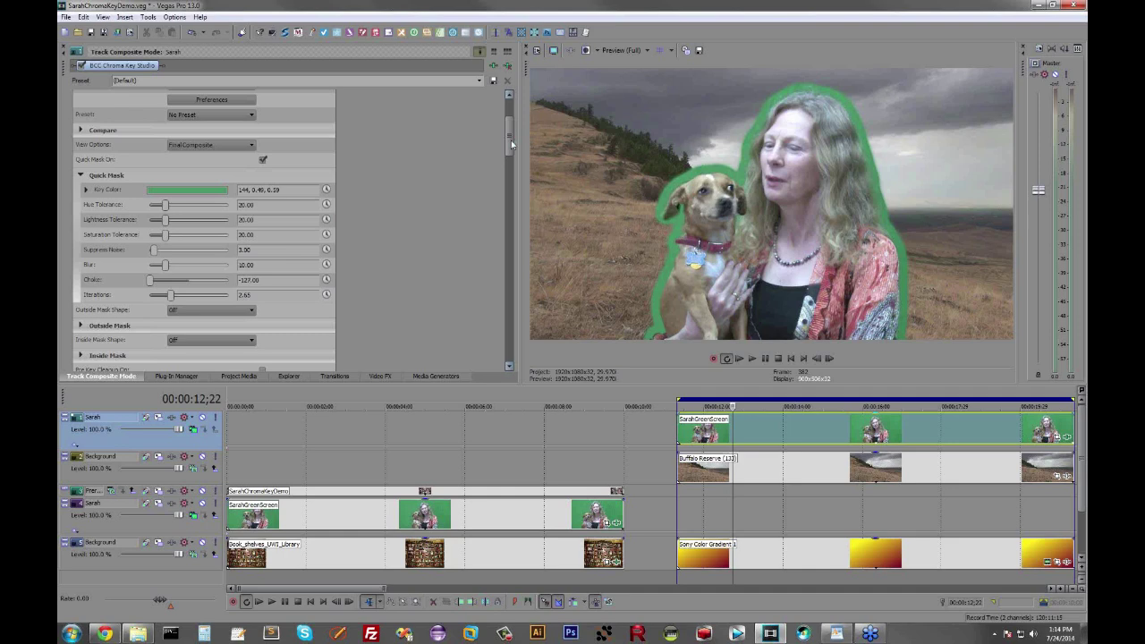
{"action": "left_click_drag", "start_coordinate": [511, 144], "coordinate": [510, 237]}
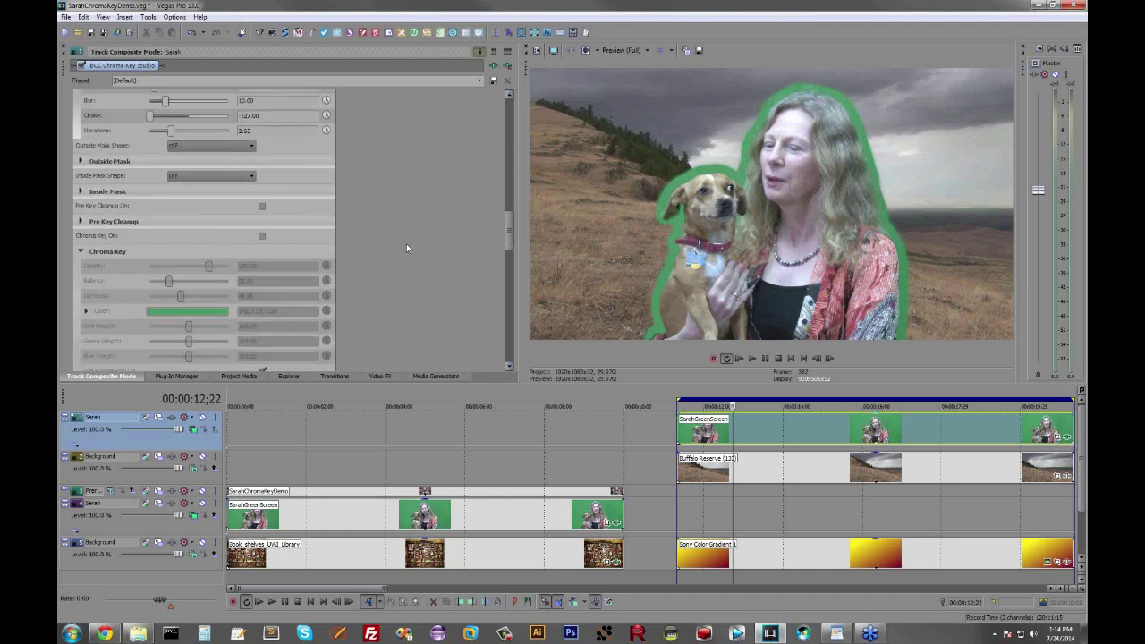
{"action": "left_click", "coordinate": [262, 236]}
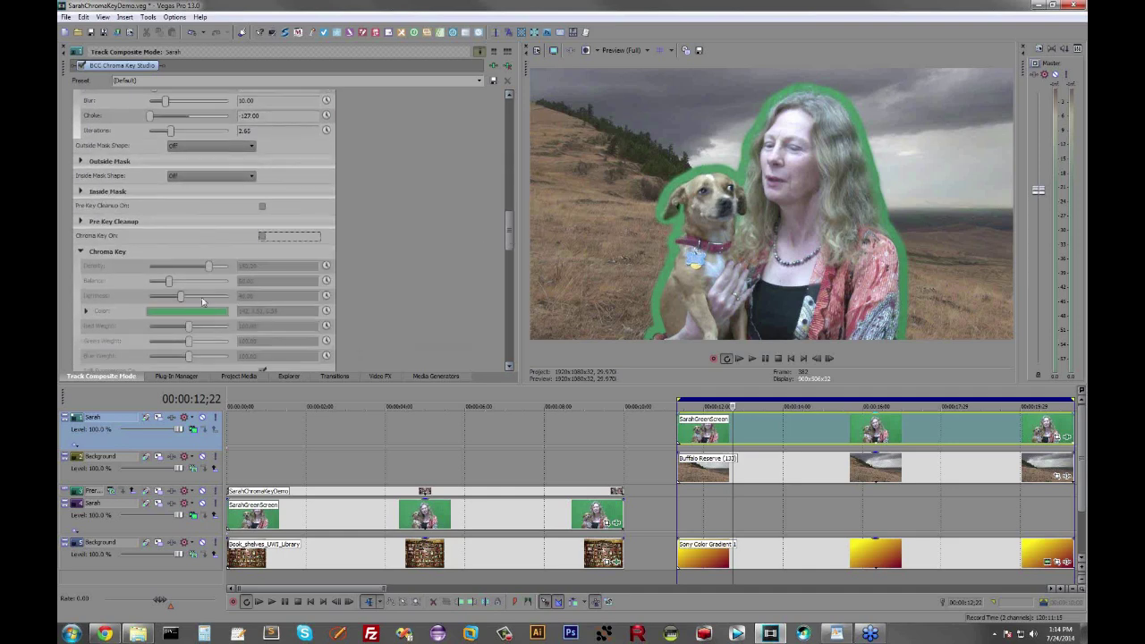
{"action": "left_click", "coordinate": [187, 312]}
{"action": "left_click_drag", "start_coordinate": [152, 380], "coordinate": [94, 440]}
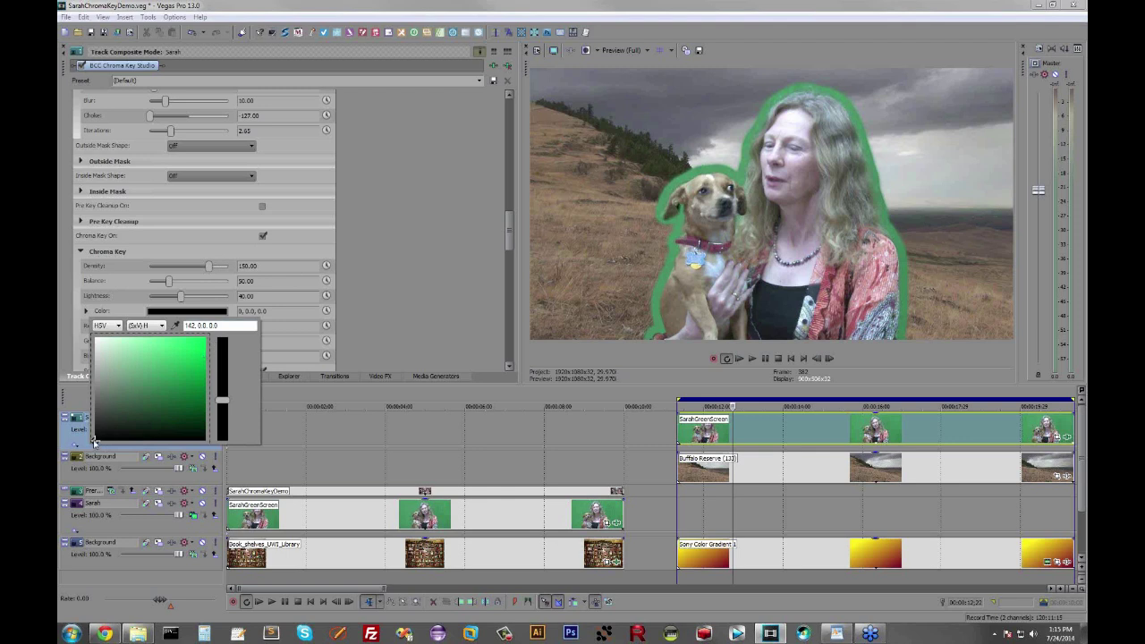
{"action": "left_click", "coordinate": [310, 252]}
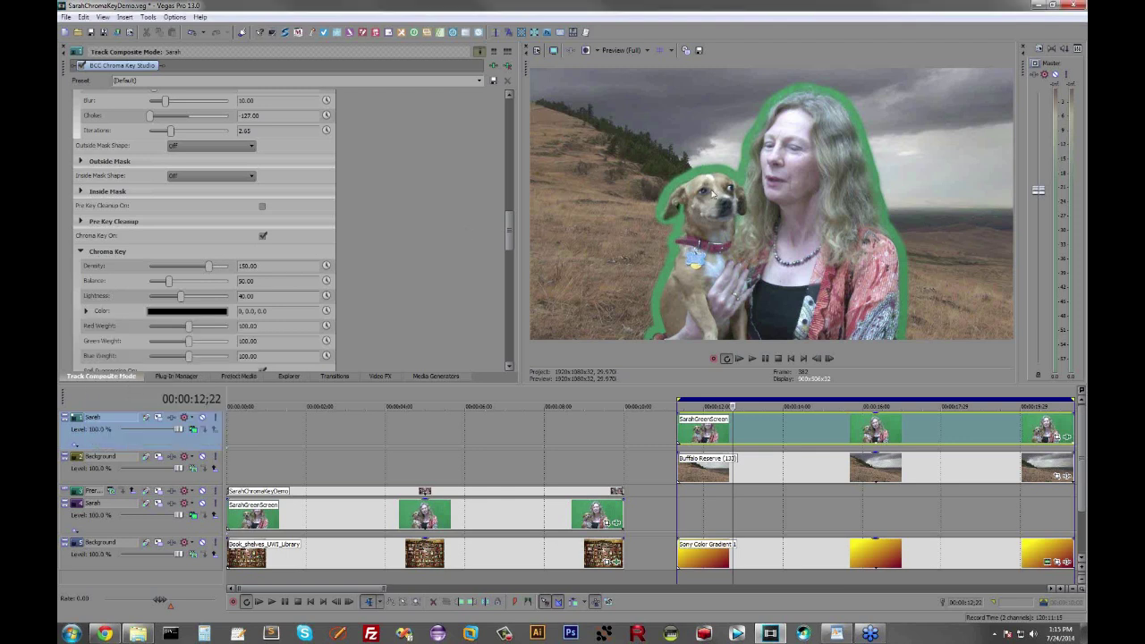
- Sample the Chroma Key colour from the green fringe above the woman's hair
{"action": "left_click", "coordinate": [187, 311]}
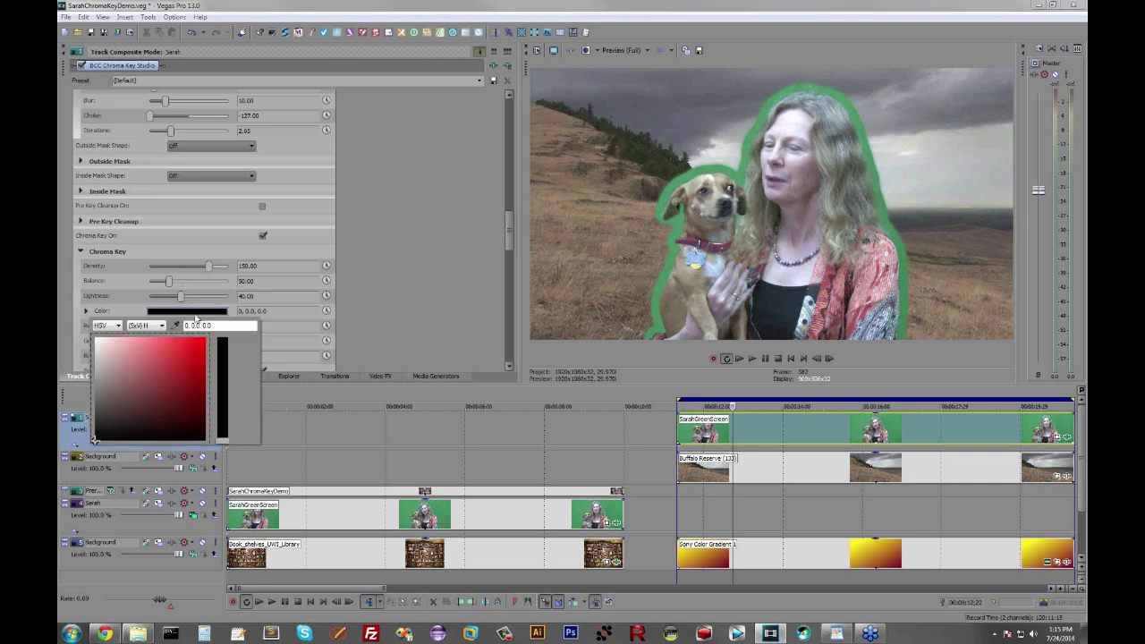
{"action": "left_click", "coordinate": [176, 325]}
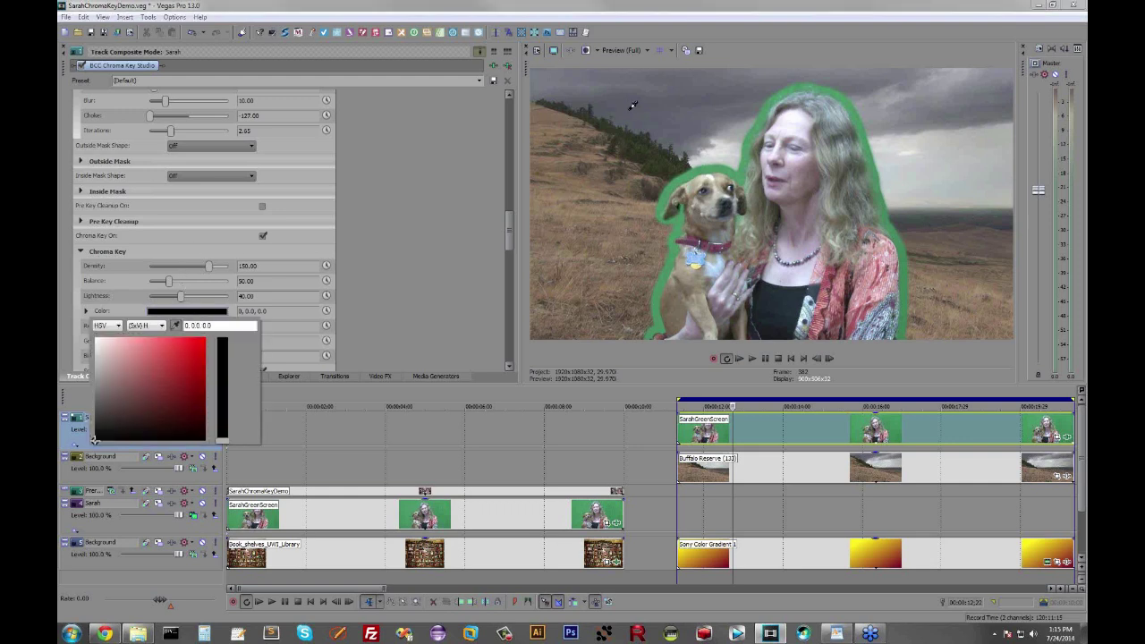
{"action": "left_click", "coordinate": [786, 90]}
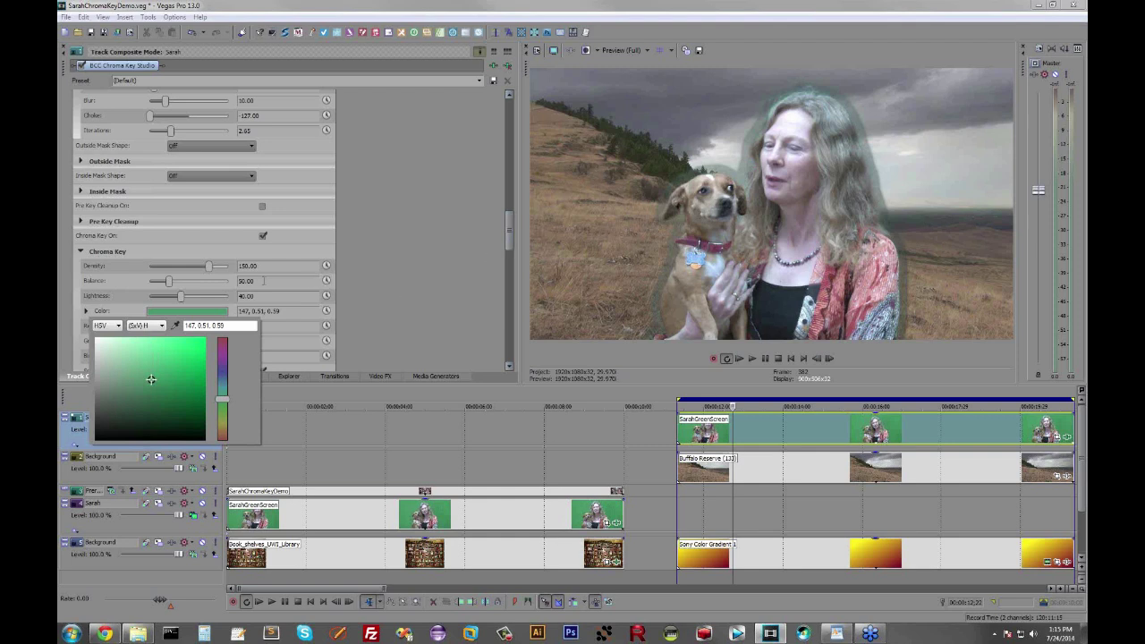
- Turn off both Chroma Key and Quick Mask, and collapse the Quick Mask parameters
{"action": "left_click", "coordinate": [262, 235]}
{"action": "left_click", "coordinate": [262, 235]}
{"action": "left_click_drag", "start_coordinate": [508, 234], "coordinate": [509, 173]}
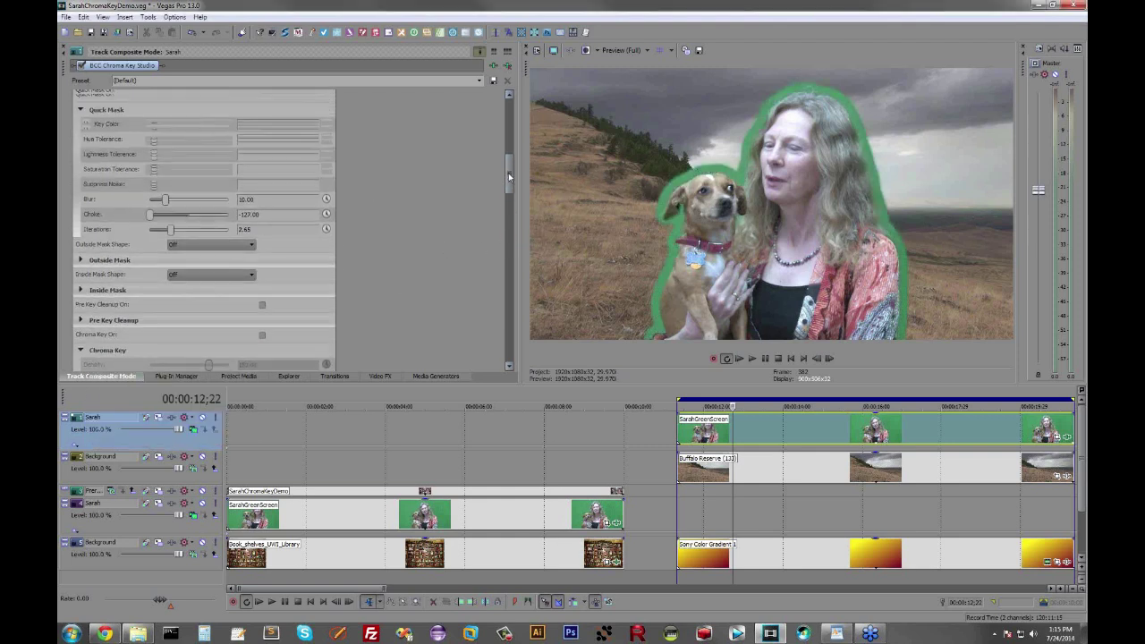
{"action": "left_click", "coordinate": [262, 137]}
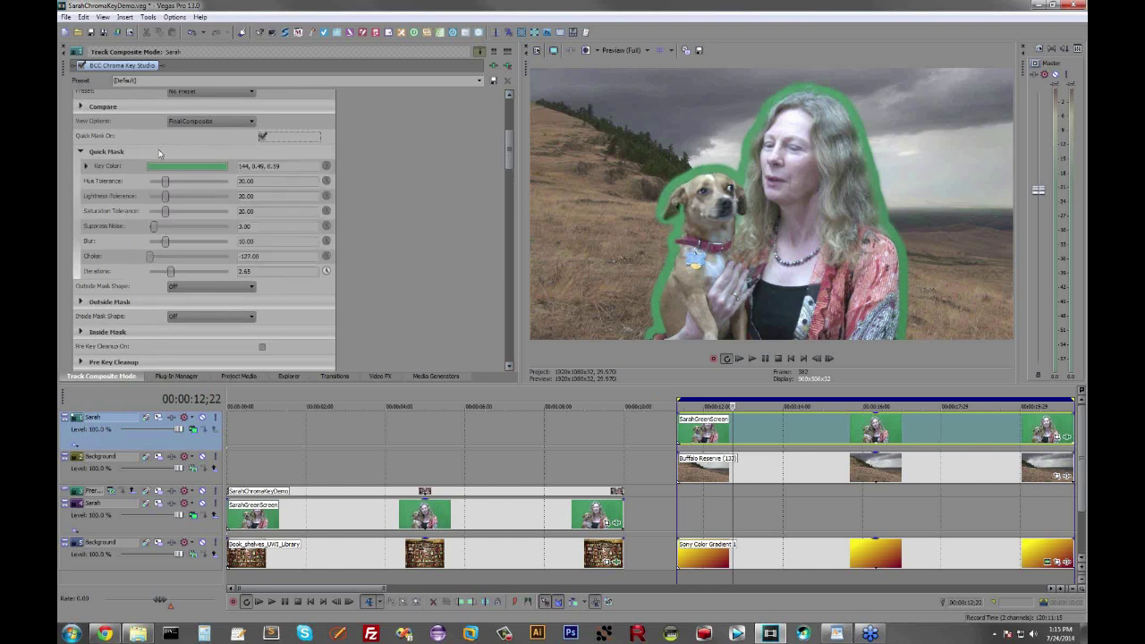
{"action": "left_click", "coordinate": [81, 151]}
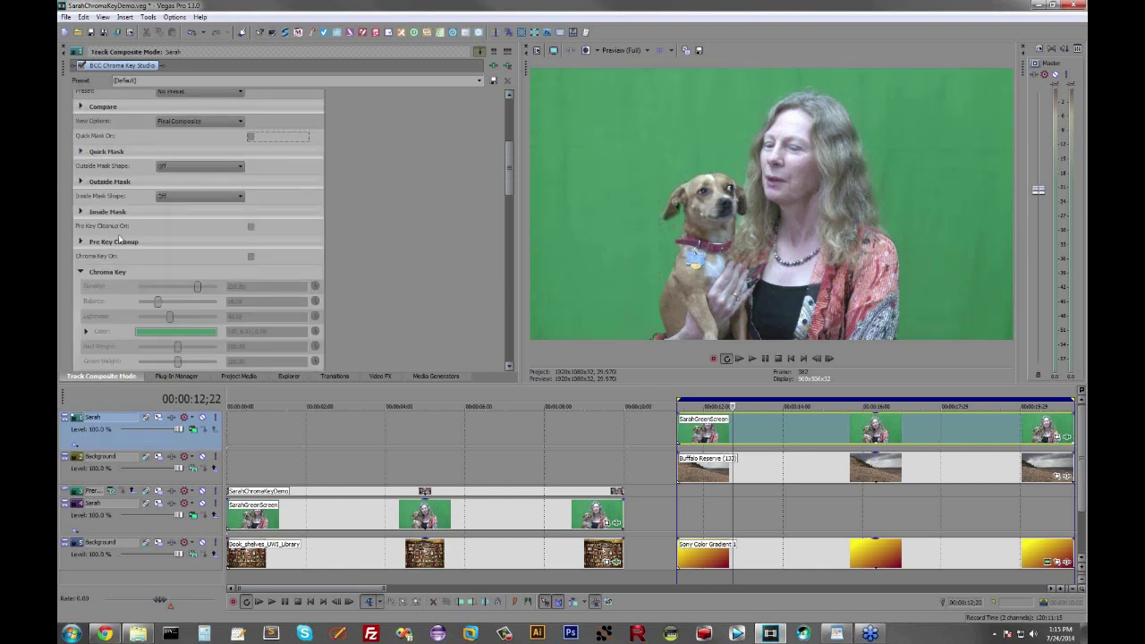
- Set Outside Mask Shape to Rectangle and extend the mask's edge outward on the dog's side
{"action": "left_click", "coordinate": [187, 166]}
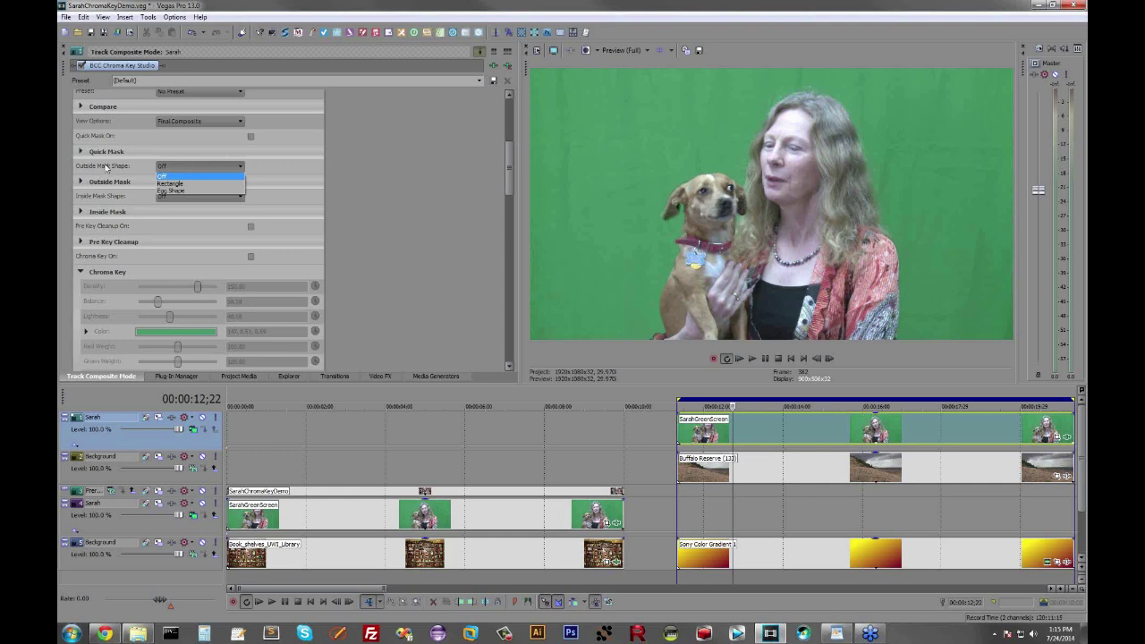
{"action": "left_click", "coordinate": [170, 186]}
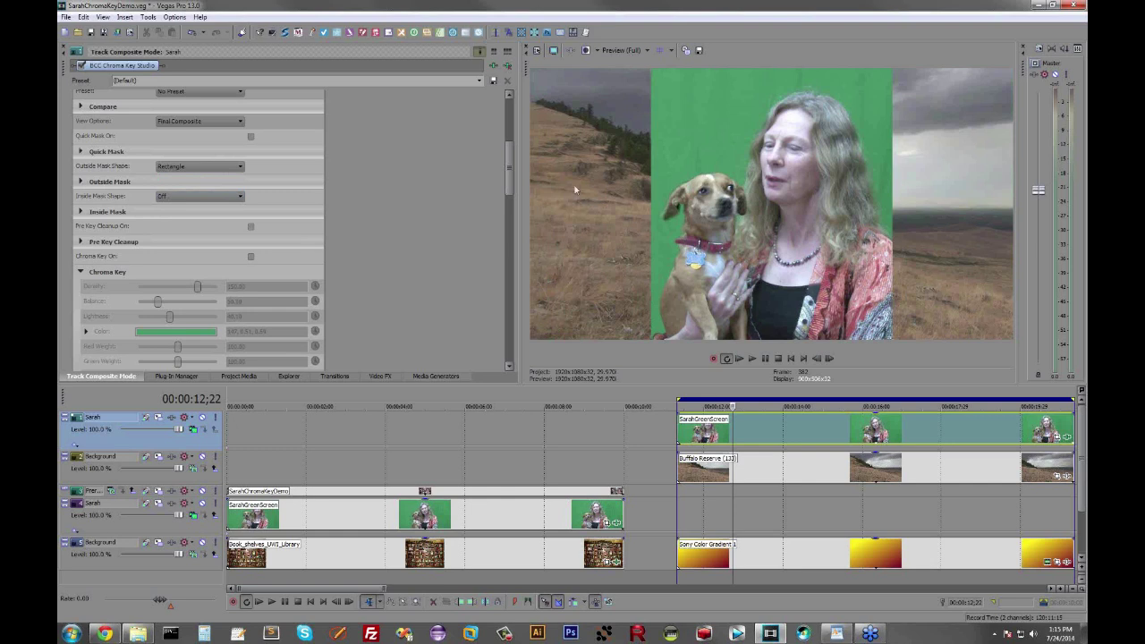
{"action": "left_click_drag", "start_coordinate": [651, 71], "coordinate": [636, 79]}
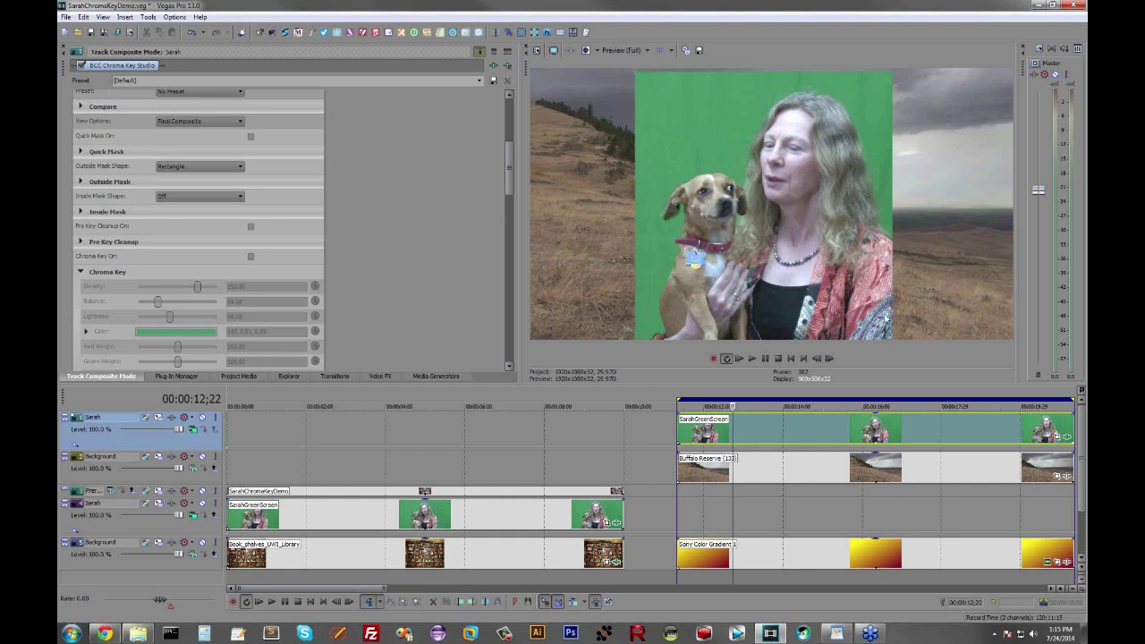
- Extend the rectangular outside mask past the woman's arm, and switch it to Egg Shape with width 23.81, scale 103.06 and egg shape -25.10
{"action": "left_click_drag", "start_coordinate": [896, 339], "coordinate": [937, 349]}
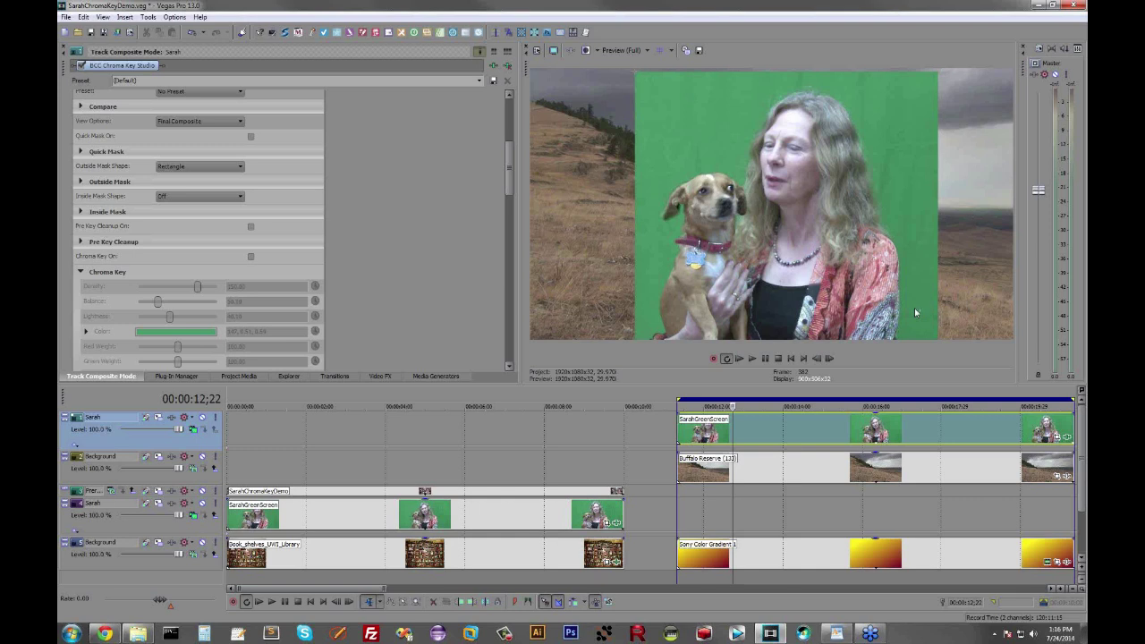
{"action": "left_click", "coordinate": [195, 169]}
{"action": "left_click", "coordinate": [188, 191]}
{"action": "left_click", "coordinate": [80, 182]}
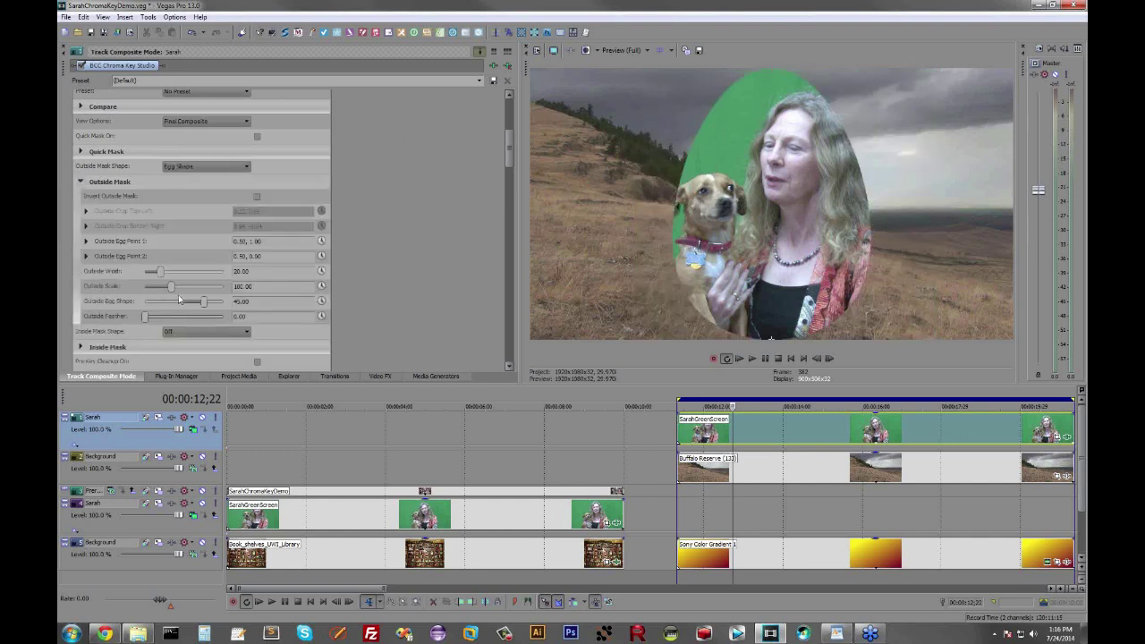
{"action": "left_click_drag", "start_coordinate": [159, 271], "coordinate": [173, 318]}
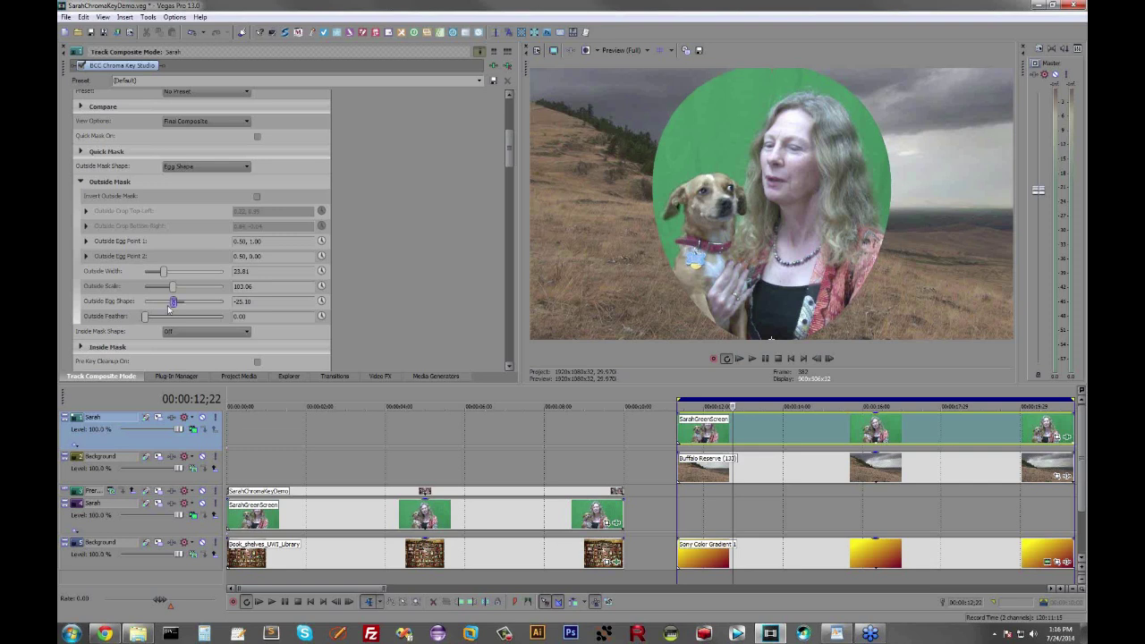
- Set Outside Mask Shape to Off and collapse the Outside Mask parameters
{"action": "left_click", "coordinate": [204, 170]}
{"action": "left_click", "coordinate": [203, 176]}
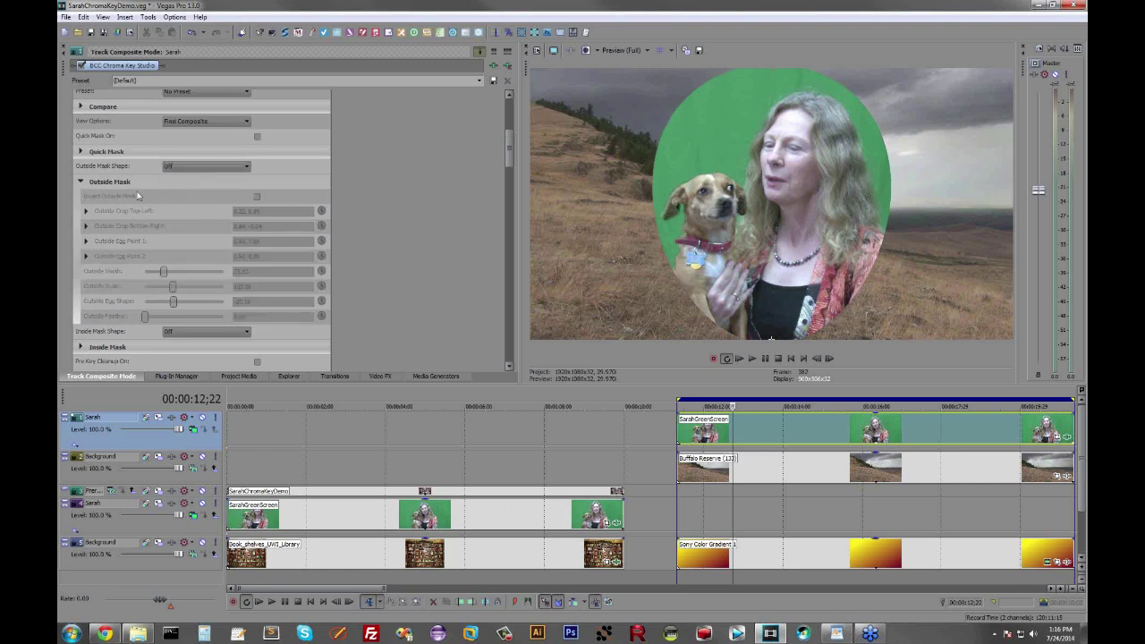
{"action": "left_click", "coordinate": [81, 182]}
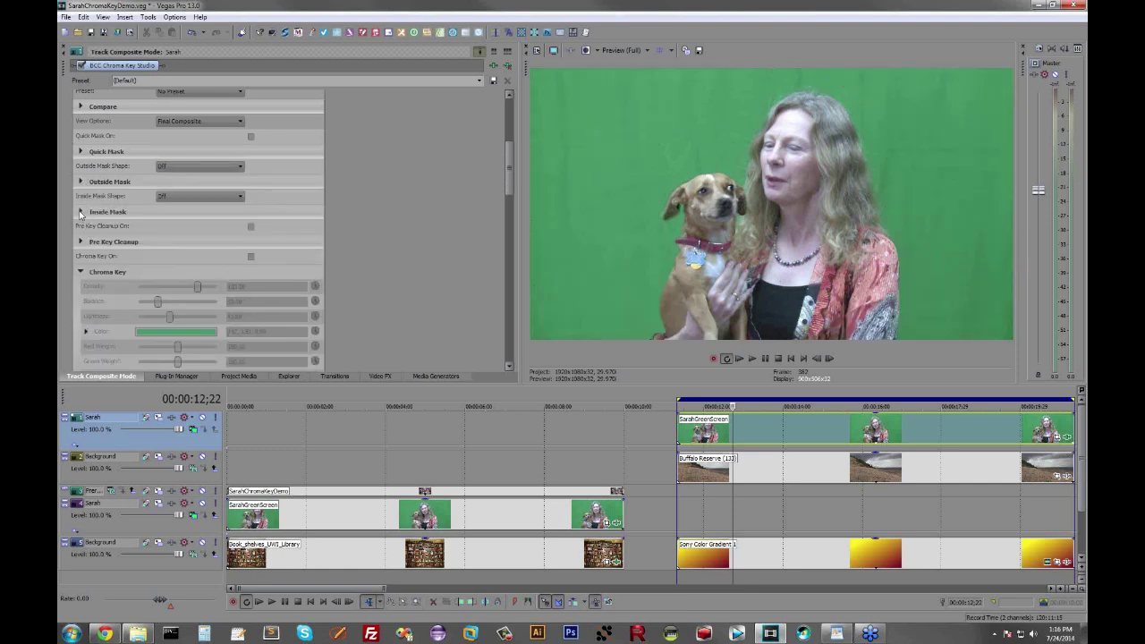
- Turn on Chroma Key and set View Options to View Current Matte
{"action": "left_click", "coordinate": [81, 211]}
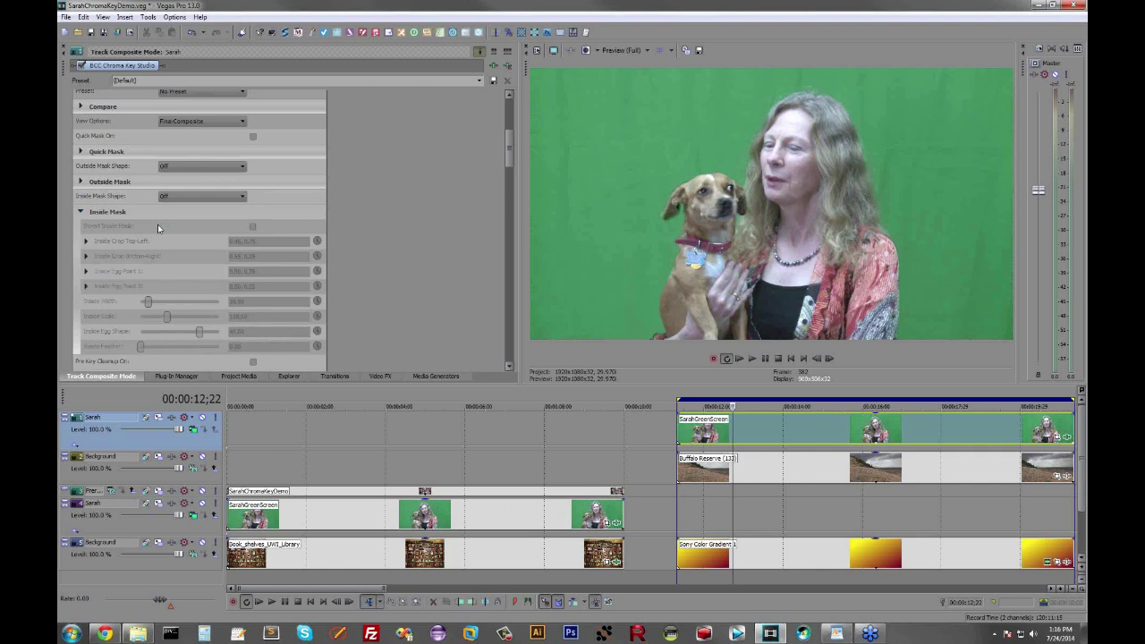
{"action": "left_click_drag", "start_coordinate": [508, 150], "coordinate": [508, 261]}
{"action": "left_click", "coordinate": [253, 188]}
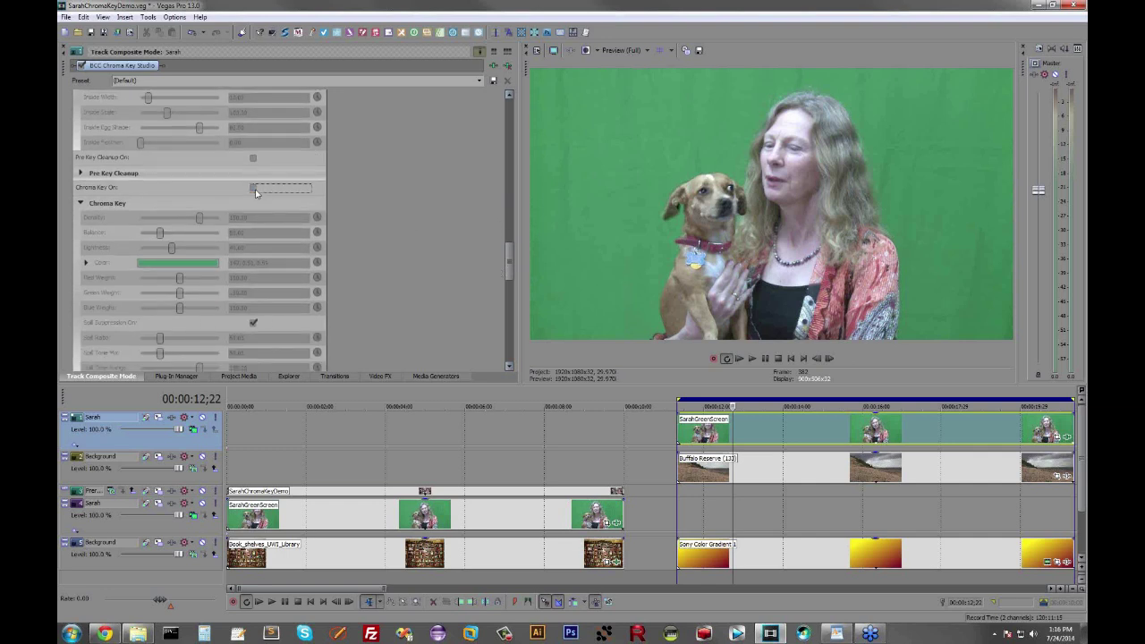
{"action": "left_click_drag", "start_coordinate": [510, 263], "coordinate": [516, 134]}
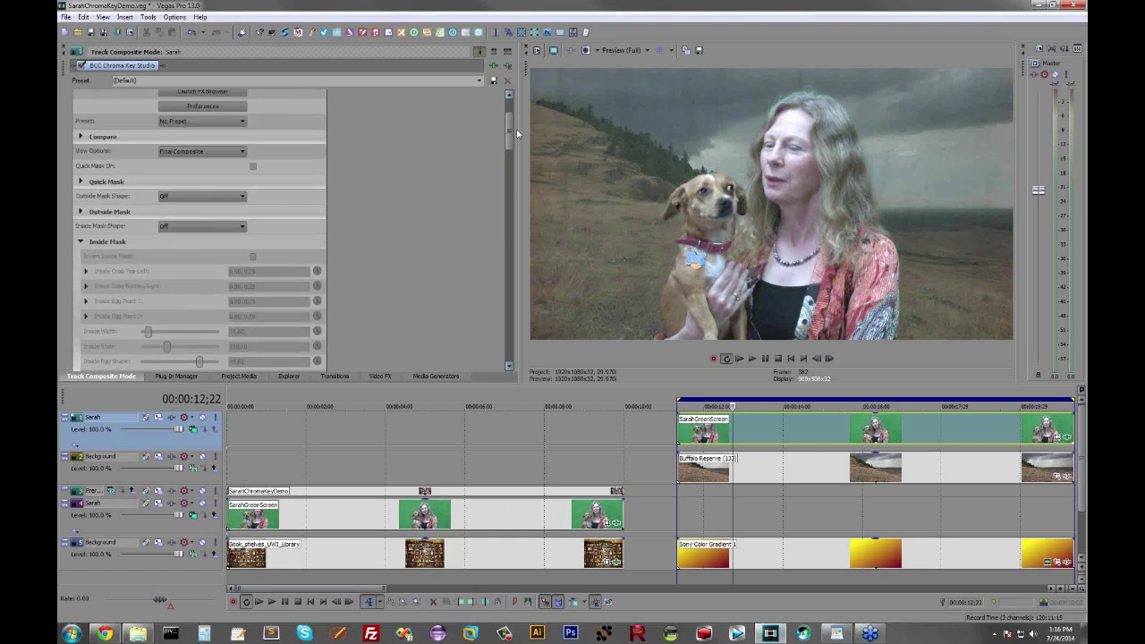
{"action": "left_click", "coordinate": [219, 151]}
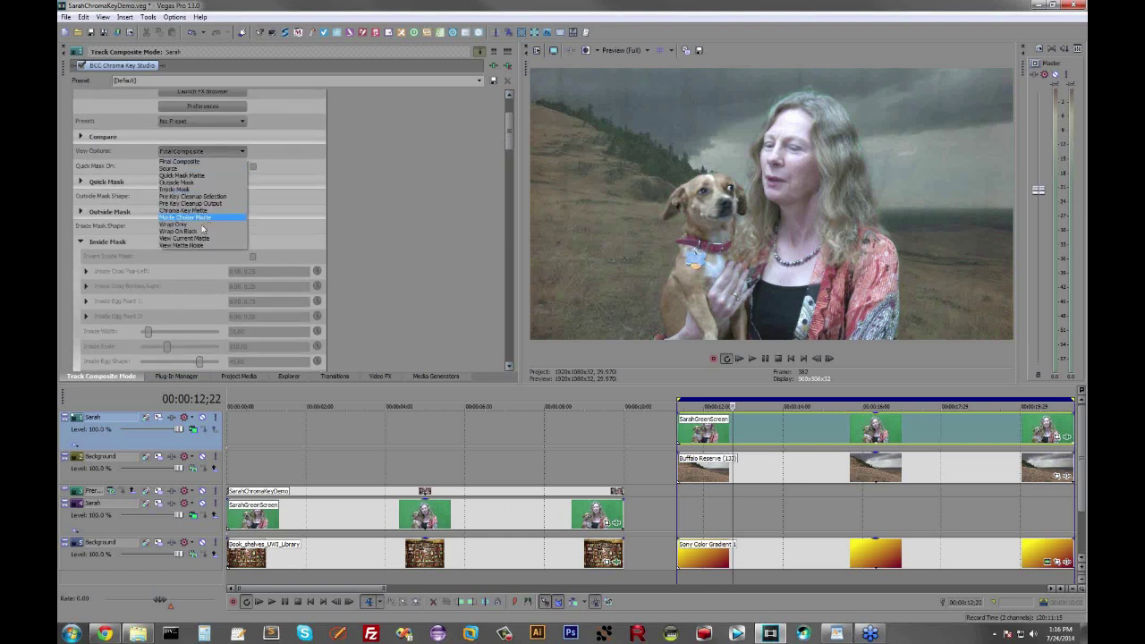
{"action": "left_click", "coordinate": [204, 239]}
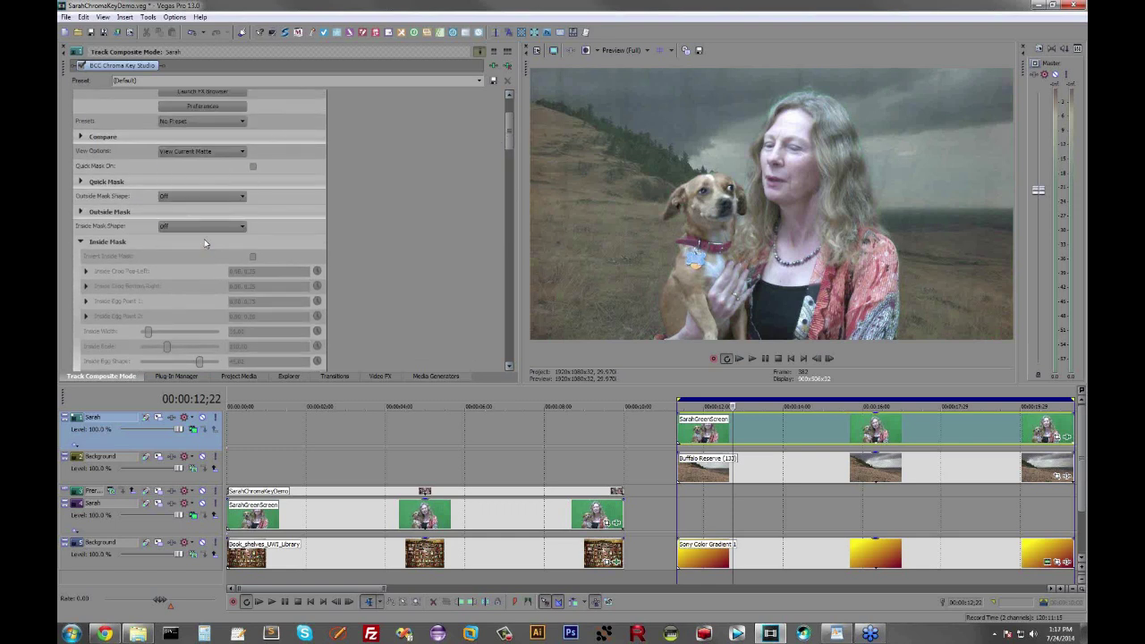
- Set Inside Mask Shape to Rectangle and extend the mask sideways past the woman's arm
{"action": "left_click_drag", "start_coordinate": [511, 140], "coordinate": [506, 205]}
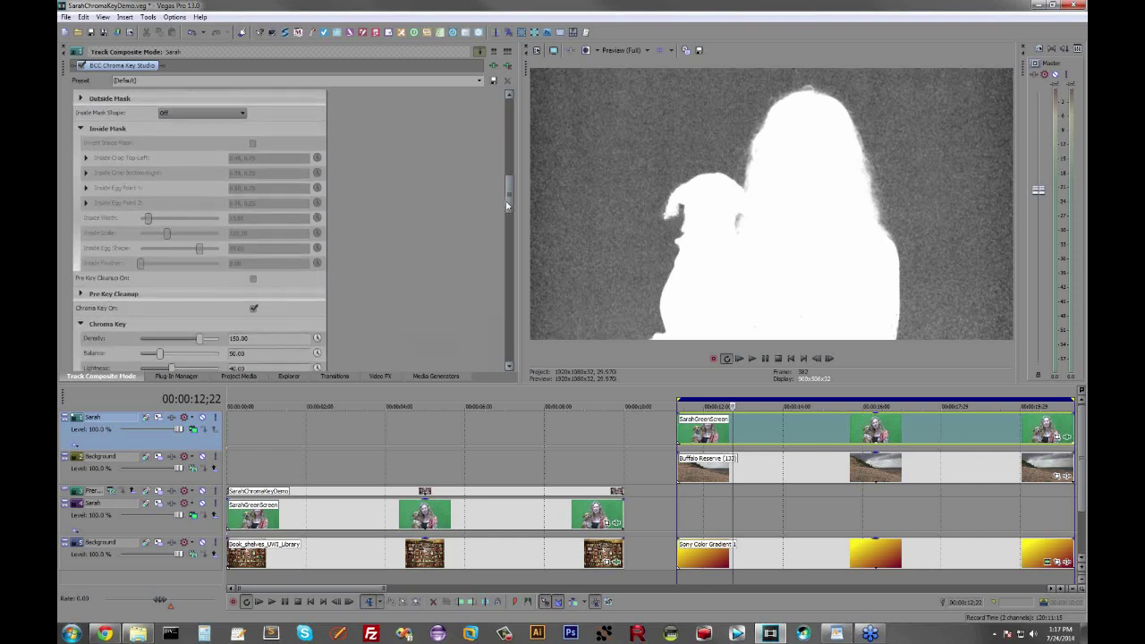
{"action": "left_click", "coordinate": [178, 111]}
{"action": "left_click", "coordinate": [188, 133]}
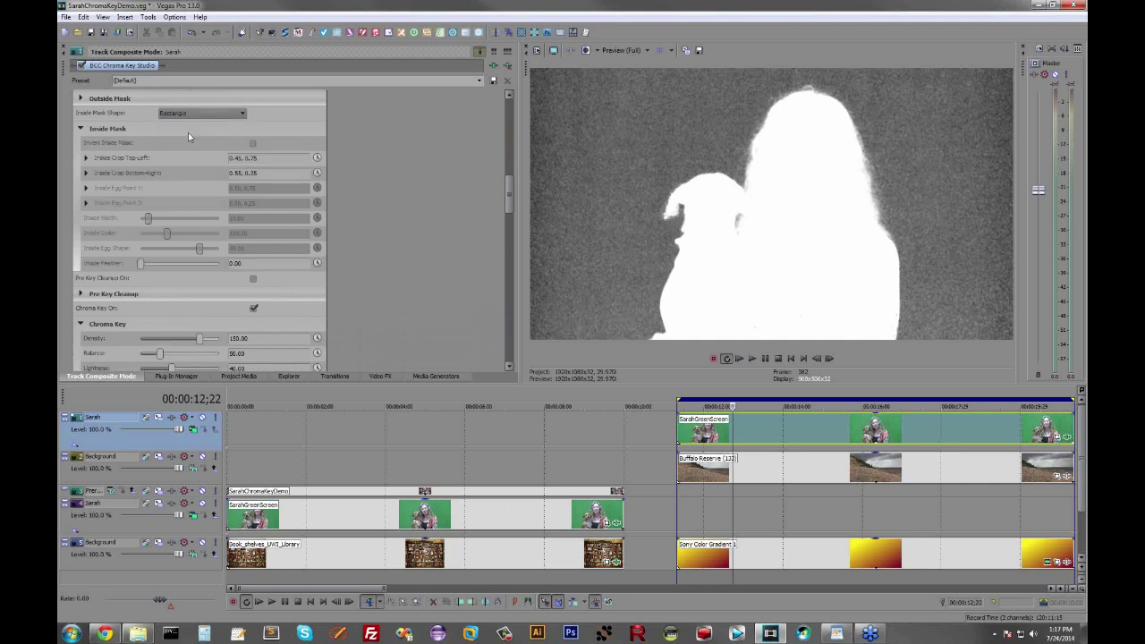
{"action": "left_click_drag", "start_coordinate": [796, 273], "coordinate": [939, 274]}
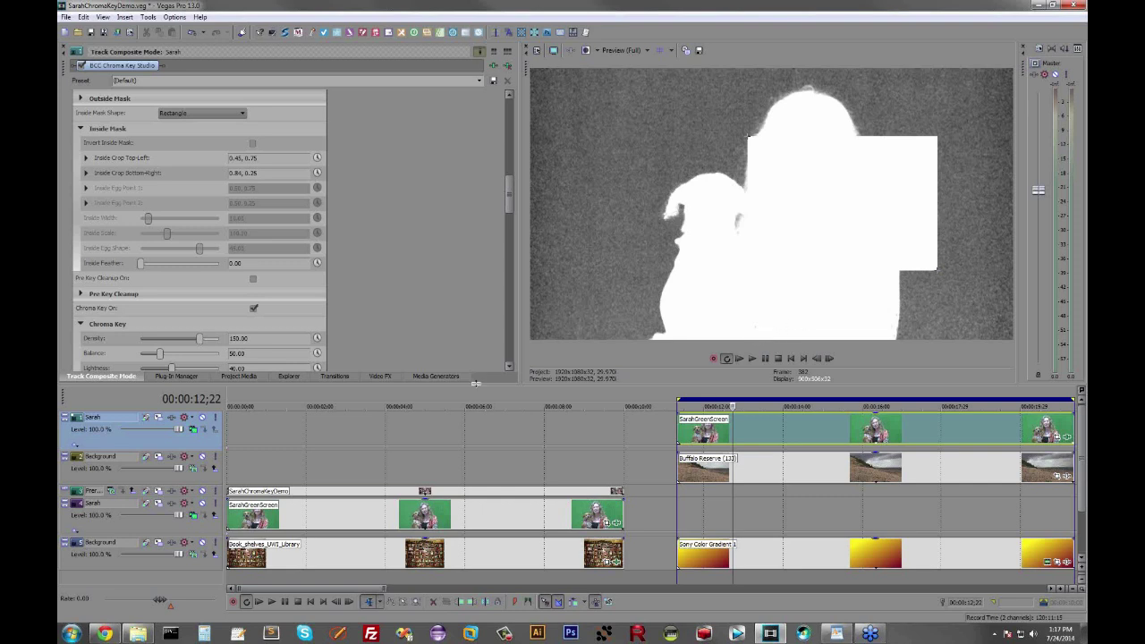
- Set the Chroma Key Density to 134.69 and reposition the rectangular inside mask within the lower bodies of the woman and dog
{"action": "left_click_drag", "start_coordinate": [507, 190], "coordinate": [507, 264]}
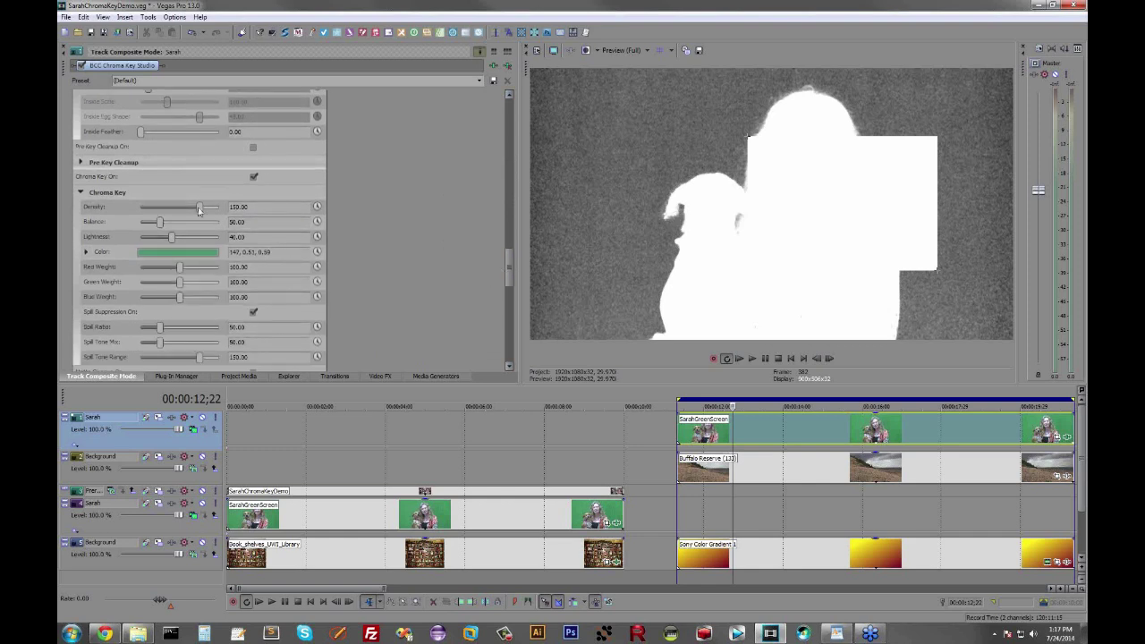
{"action": "left_click_drag", "start_coordinate": [198, 208], "coordinate": [193, 211]}
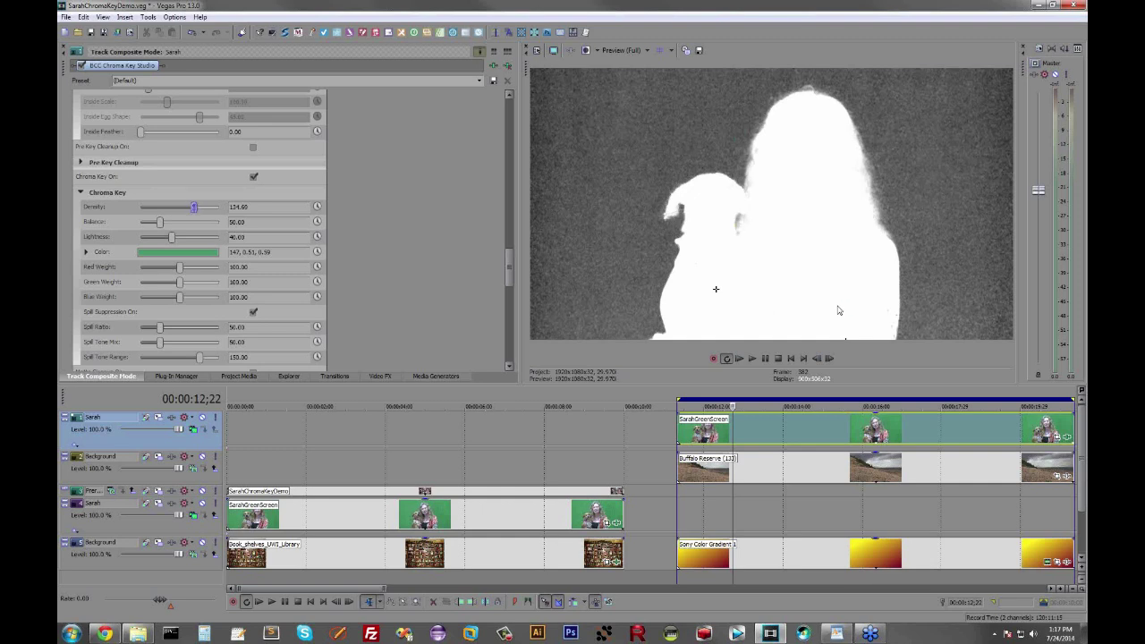
{"action": "left_click_drag", "start_coordinate": [716, 292], "coordinate": [717, 278]}
- Turn off Chroma Key and the inside mask, and collapse the Inside Mask parameters
{"action": "left_click", "coordinate": [254, 176]}
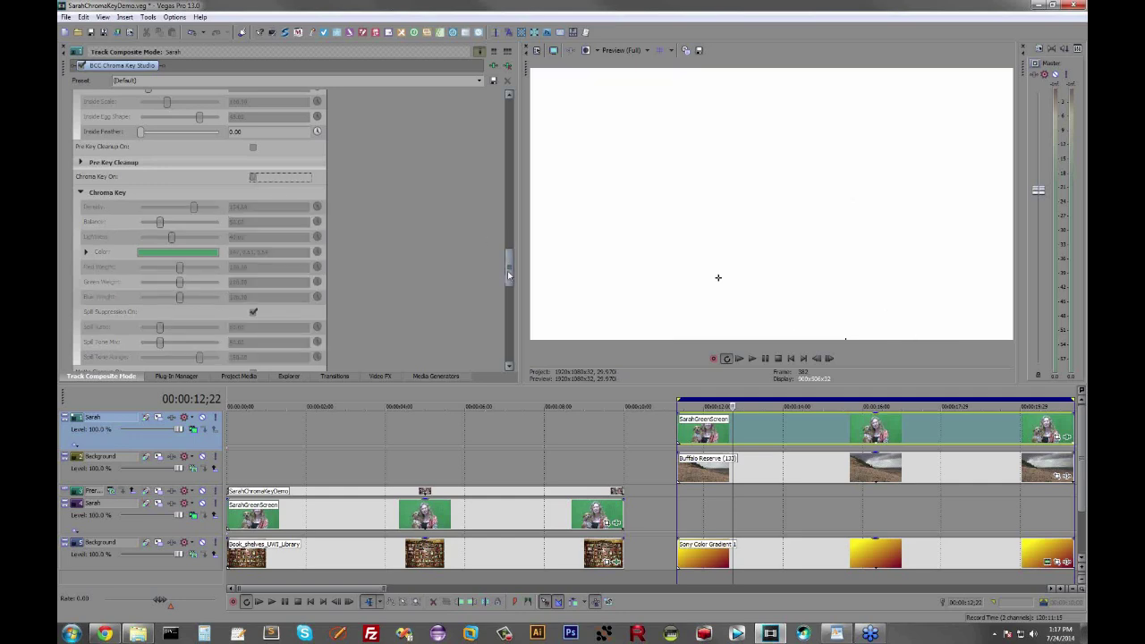
{"action": "left_click_drag", "start_coordinate": [509, 276], "coordinate": [509, 157]}
{"action": "left_click", "coordinate": [207, 197]}
{"action": "left_click", "coordinate": [183, 204]}
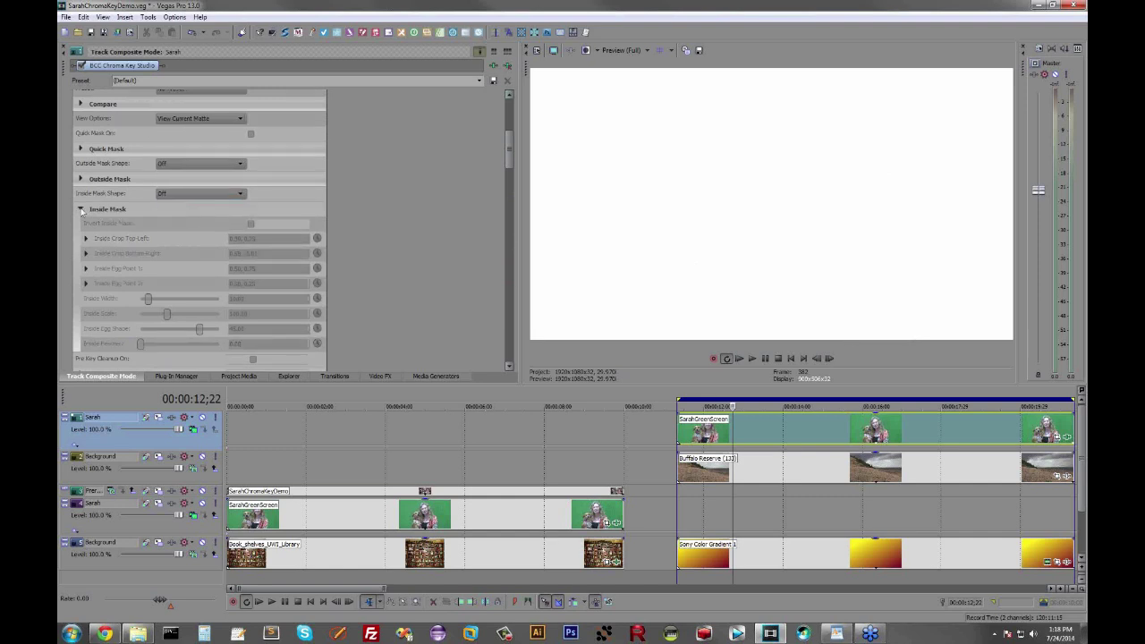
{"action": "left_click", "coordinate": [81, 210]}
- Turn on Pre Key Cleanup with its parameters expanded and set View Options to Final Composite
{"action": "left_click", "coordinate": [80, 239]}
{"action": "left_click", "coordinate": [262, 225]}
{"action": "left_click", "coordinate": [197, 119]}
{"action": "left_click", "coordinate": [206, 129]}
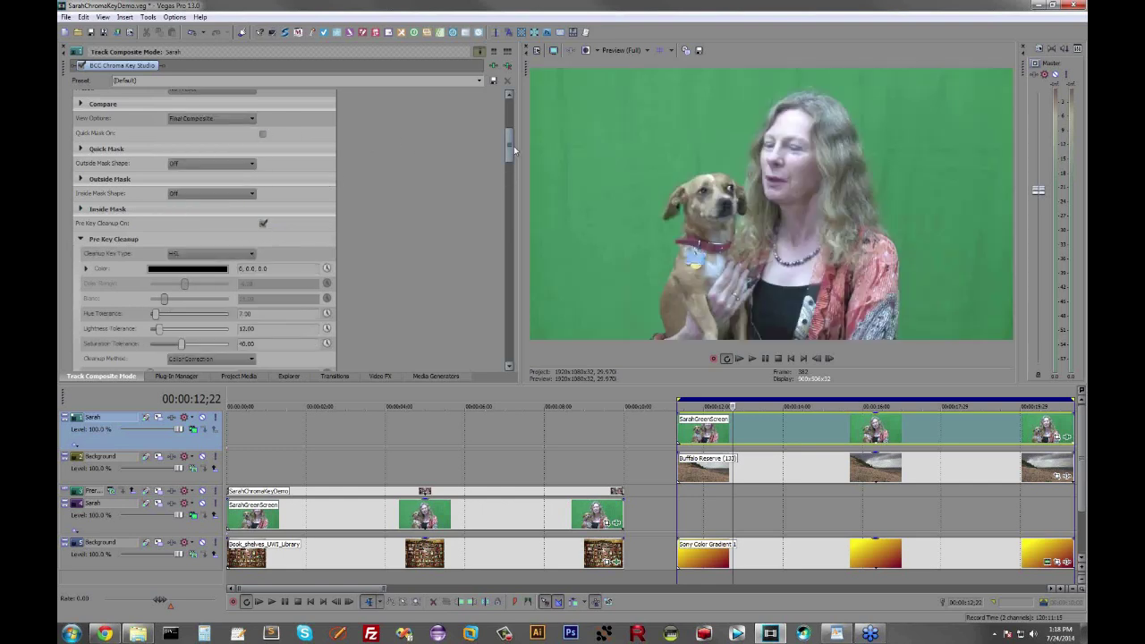
- Sample the Pre Key Cleanup colour from the green backdrop beside the woman's hair, and compare the picture with the cleanup off and on
{"action": "left_click_drag", "start_coordinate": [510, 145], "coordinate": [508, 201]}
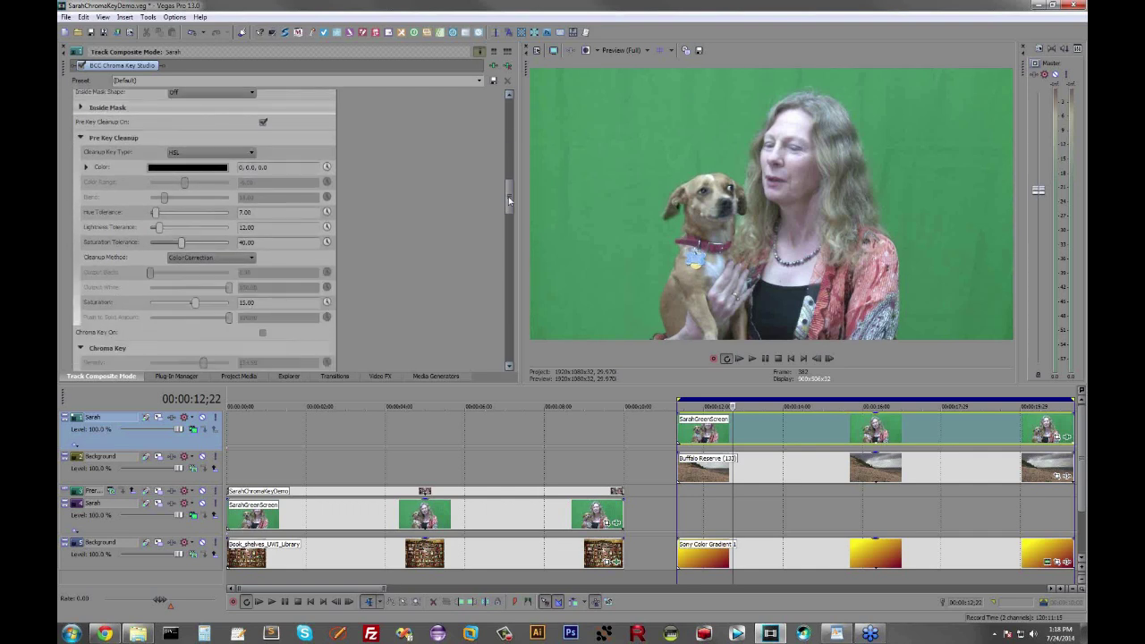
{"action": "left_click", "coordinate": [190, 168]}
{"action": "left_click", "coordinate": [177, 181]}
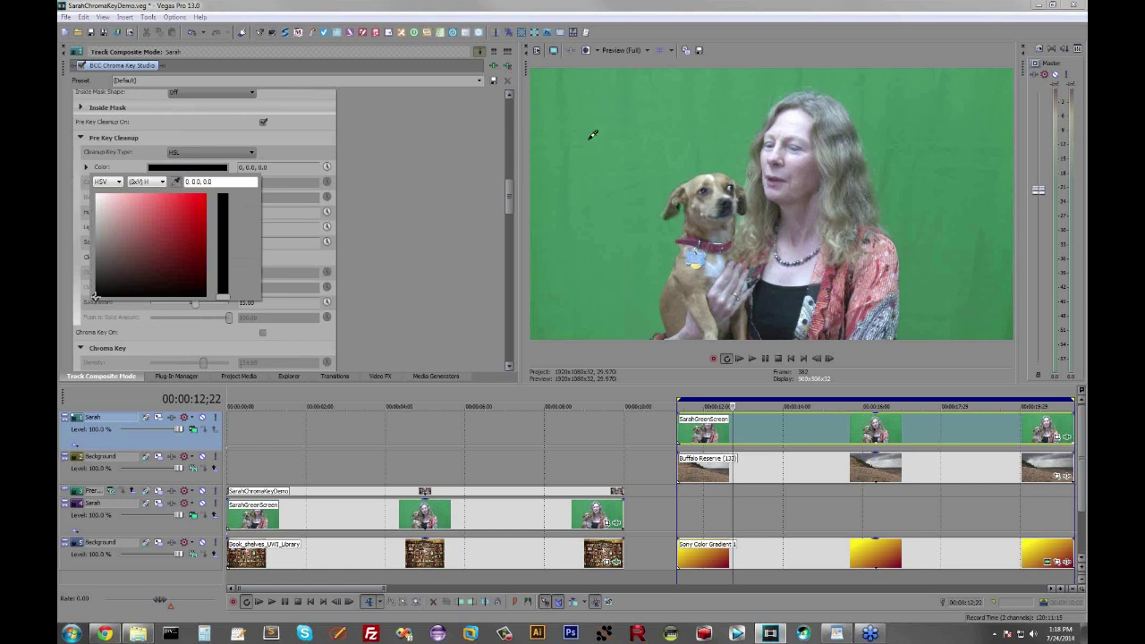
{"action": "left_click", "coordinate": [745, 131]}
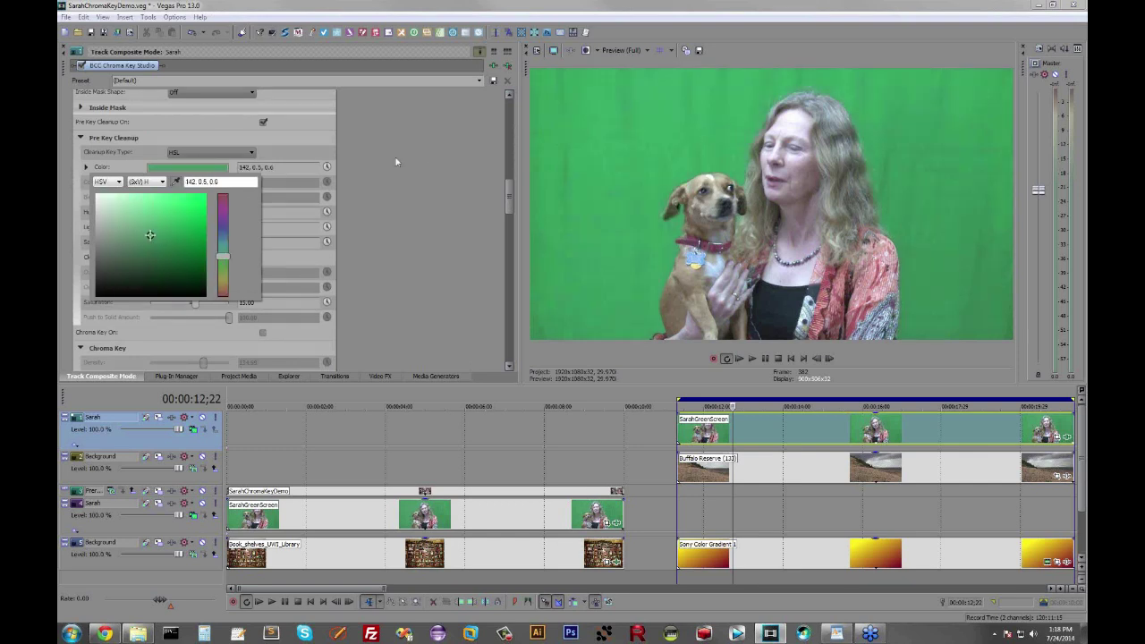
{"action": "left_click", "coordinate": [263, 123]}
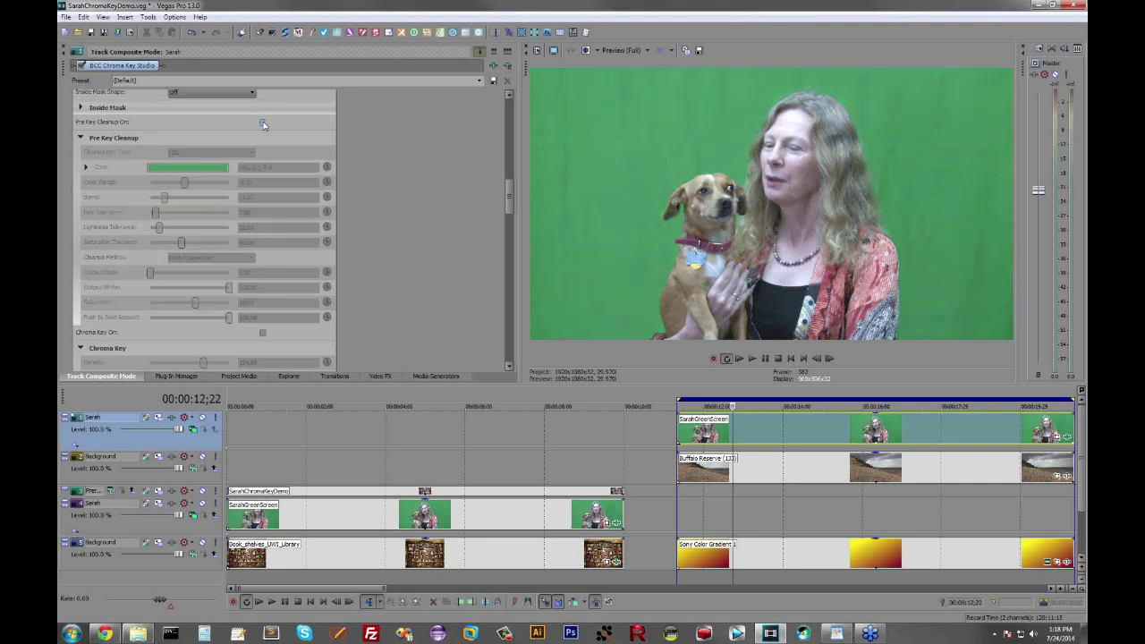
{"action": "left_click", "coordinate": [263, 123]}
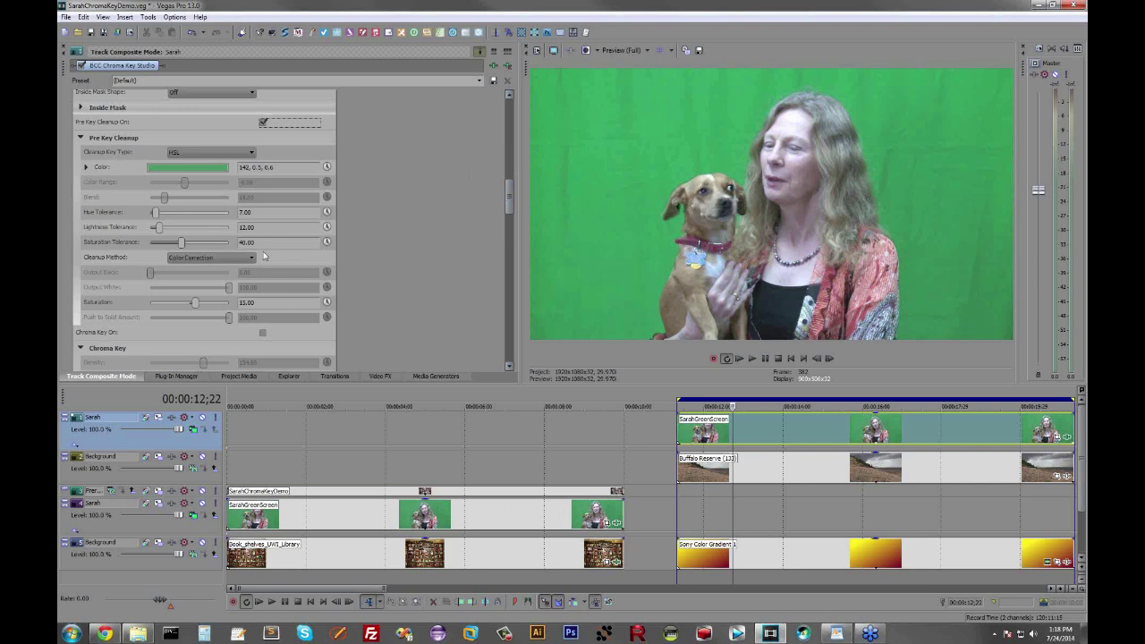
- Set the Pre Key Cleanup method to Push to Solid and its Lightness Tolerance to 34.01
{"action": "left_click", "coordinate": [214, 258]}
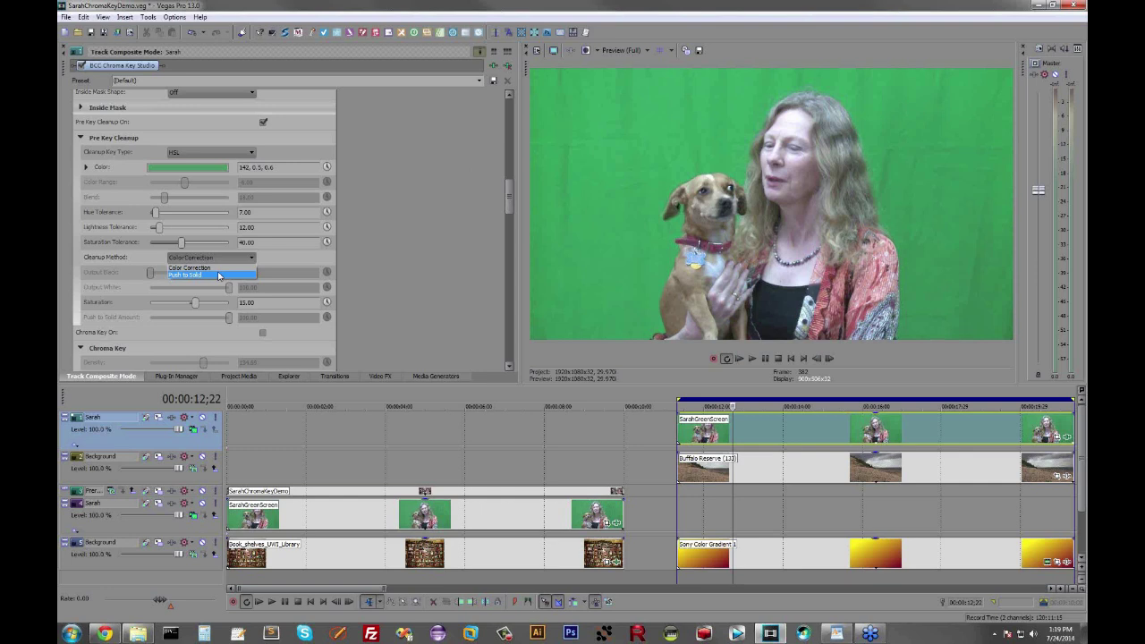
{"action": "left_click", "coordinate": [218, 275]}
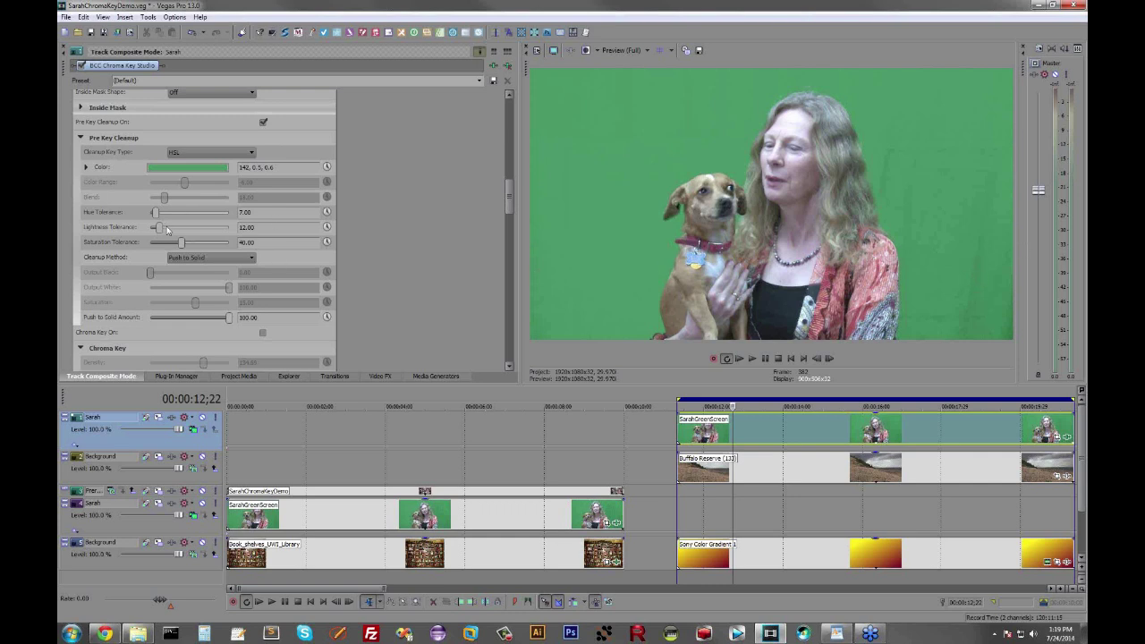
{"action": "left_click_drag", "start_coordinate": [161, 231], "coordinate": [182, 227]}
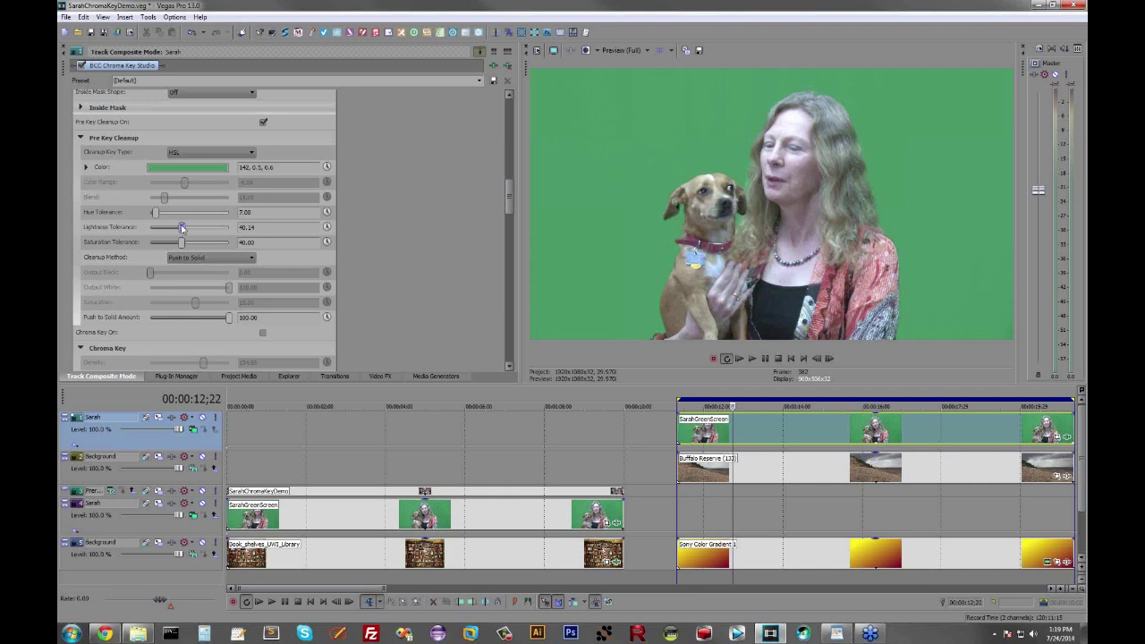
{"action": "left_click_drag", "start_coordinate": [182, 228], "coordinate": [178, 228]}
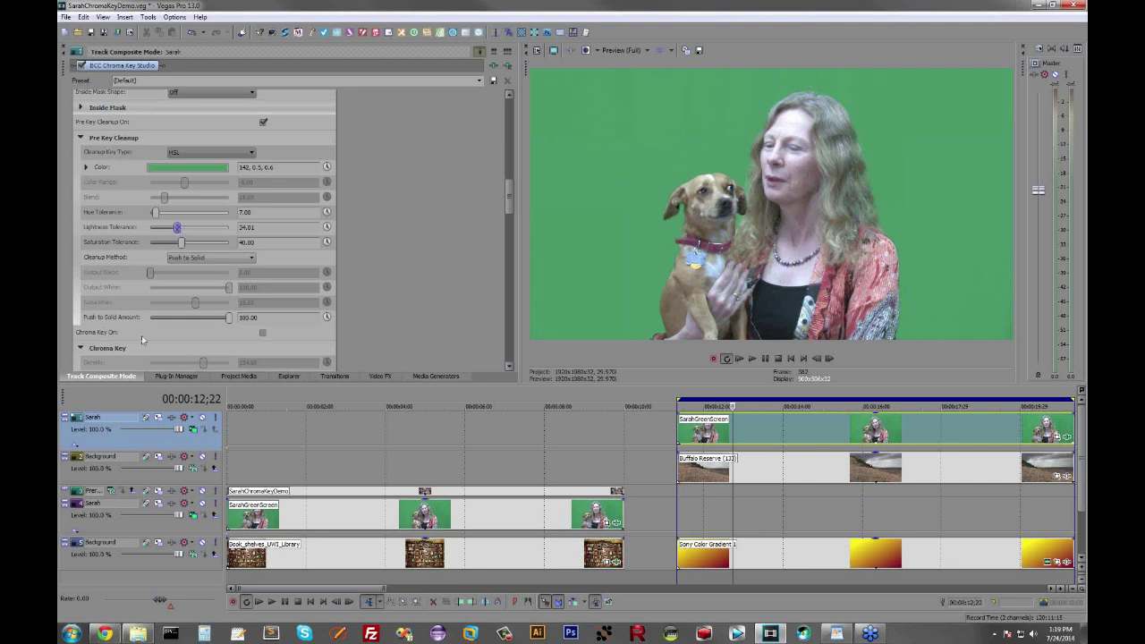
- Turn on Chroma Key and, starting from black, resample its colour from the cleaned green backdrop above the dog
{"action": "left_click_drag", "start_coordinate": [510, 206], "coordinate": [510, 295]}
{"action": "left_click", "coordinate": [262, 150]}
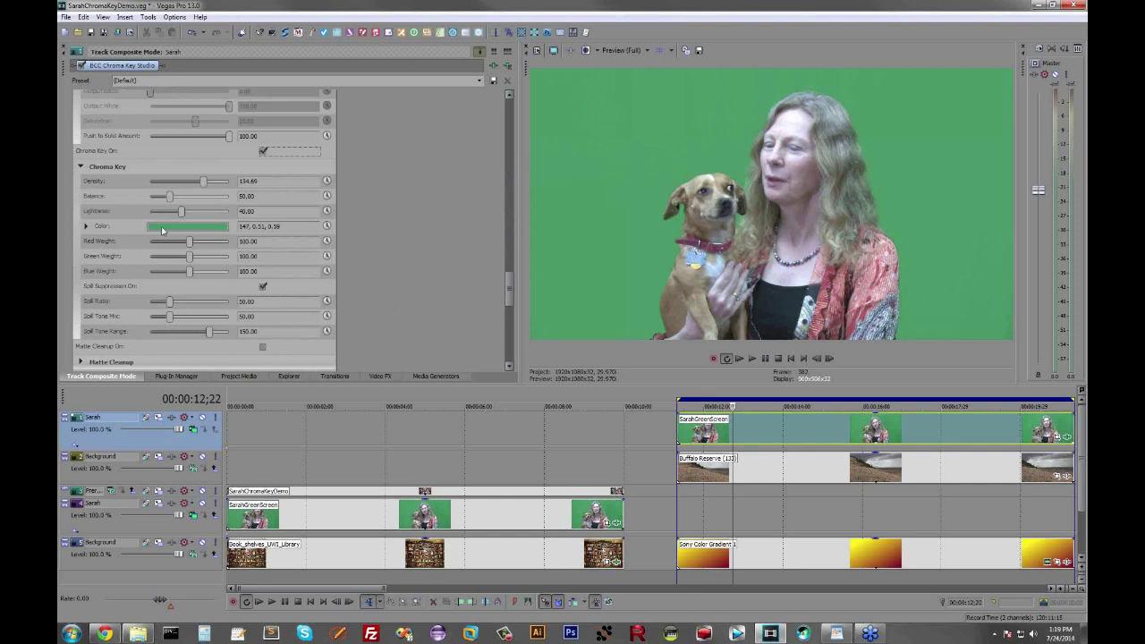
{"action": "left_click", "coordinate": [163, 226]}
{"action": "left_click_drag", "start_coordinate": [154, 296], "coordinate": [94, 357]}
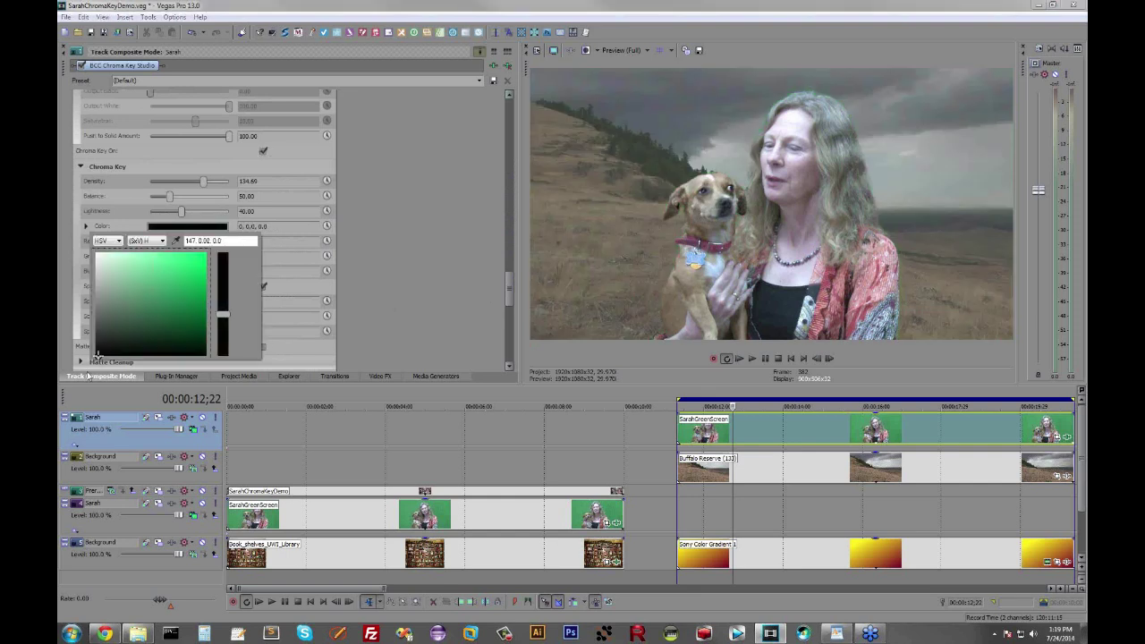
{"action": "left_click", "coordinate": [175, 241]}
{"action": "left_click", "coordinate": [680, 141]}
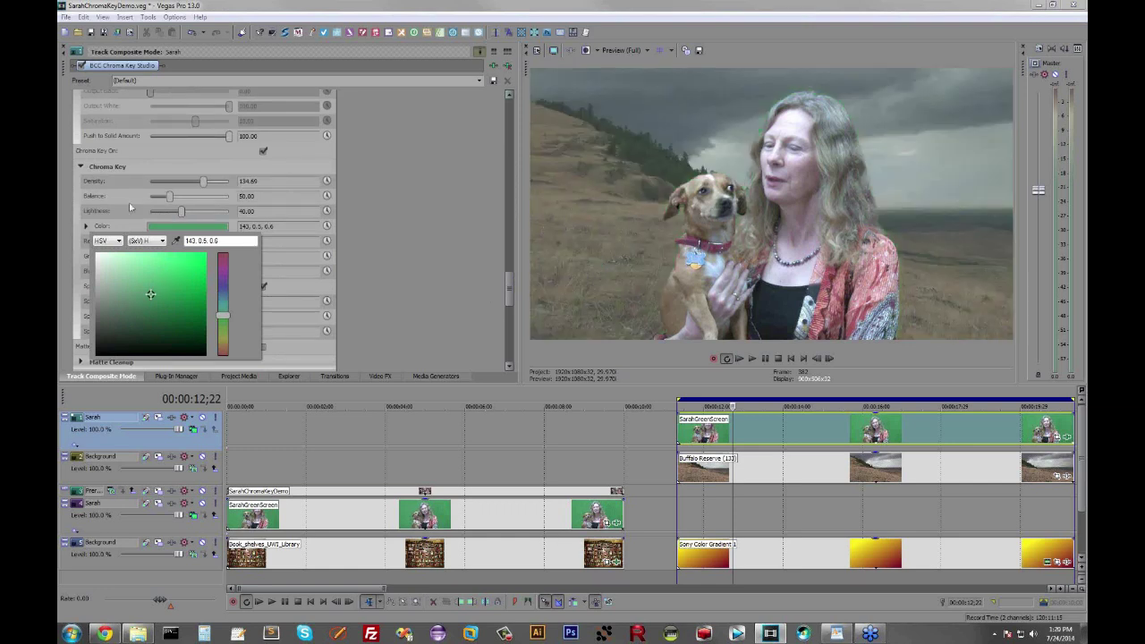
- Turn off both Chroma Key and Pre Key Cleanup
{"action": "left_click", "coordinate": [511, 284]}
{"action": "left_click_drag", "start_coordinate": [510, 280], "coordinate": [514, 246]}
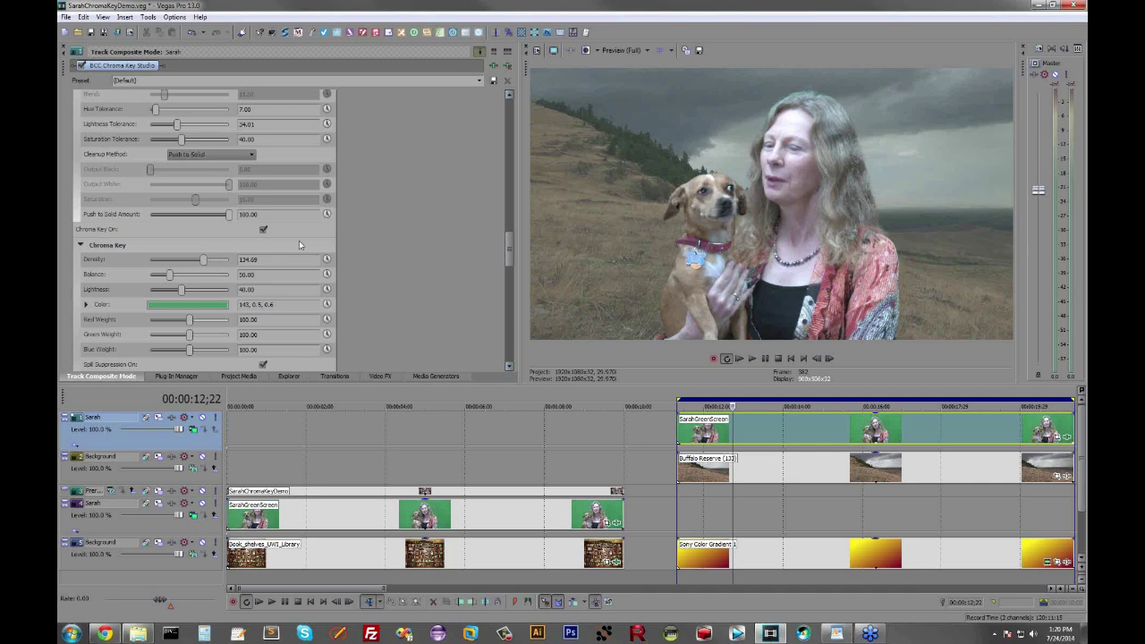
{"action": "left_click", "coordinate": [264, 231]}
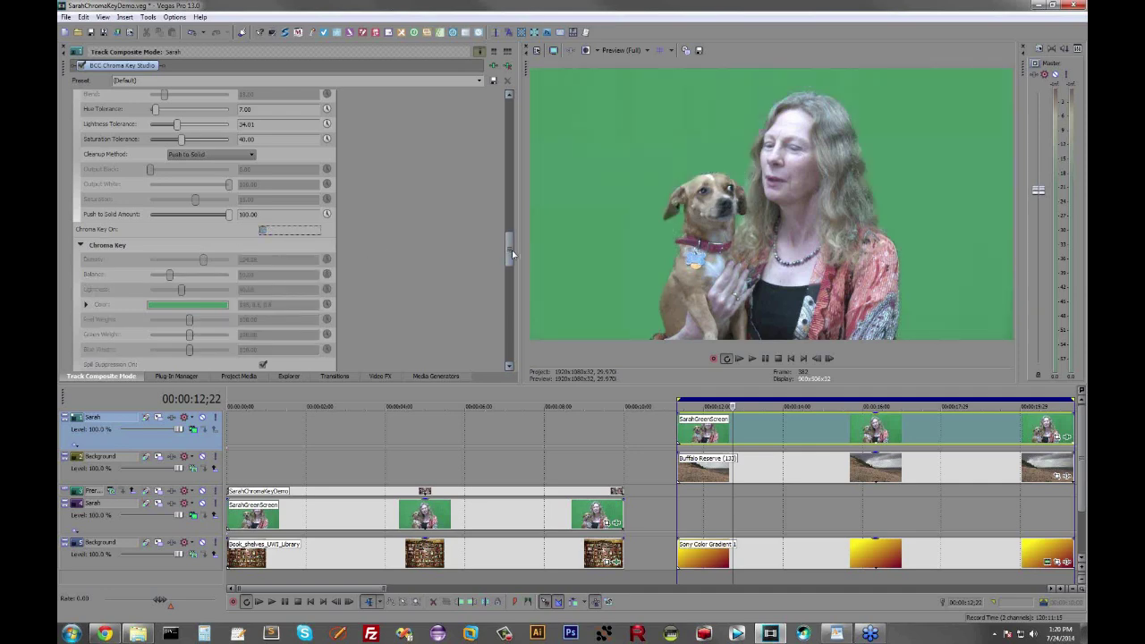
{"action": "left_click_drag", "start_coordinate": [512, 247], "coordinate": [513, 208]}
{"action": "scroll", "coordinate": [514, 206], "scroll_direction": "up", "scroll_amount": 2}
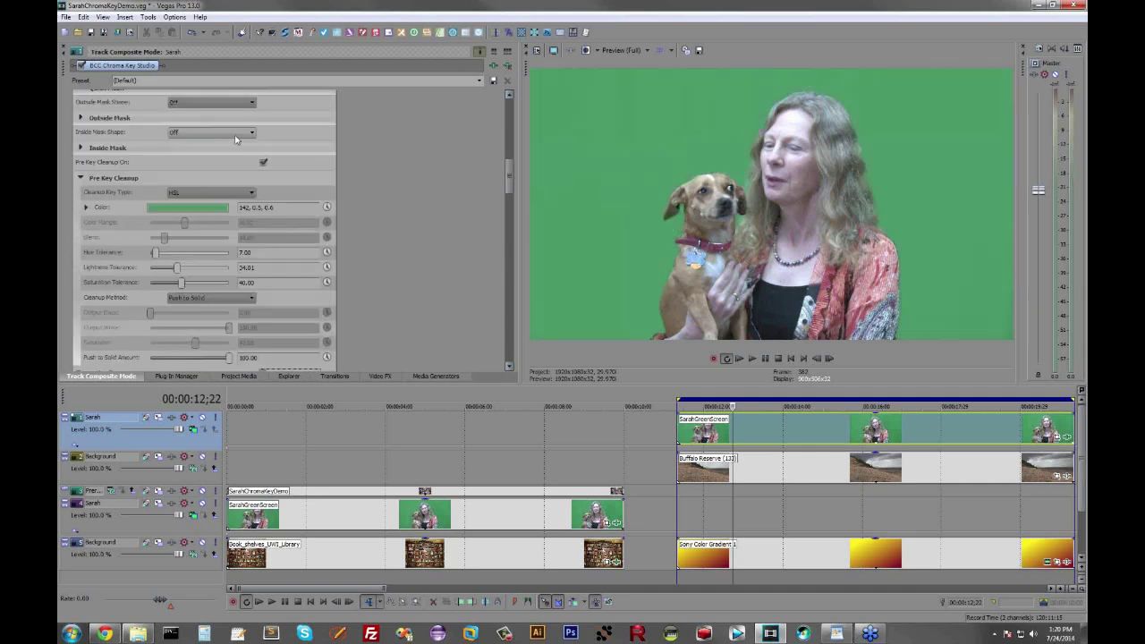
{"action": "left_click", "coordinate": [264, 163]}
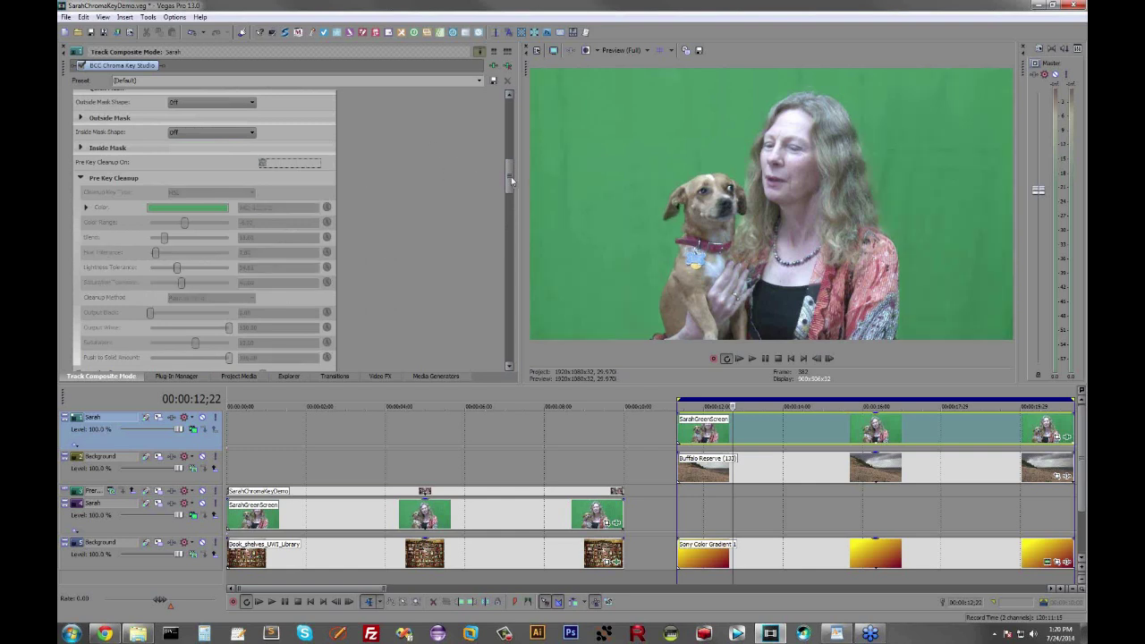
{"action": "left_click_drag", "start_coordinate": [511, 177], "coordinate": [511, 124]}
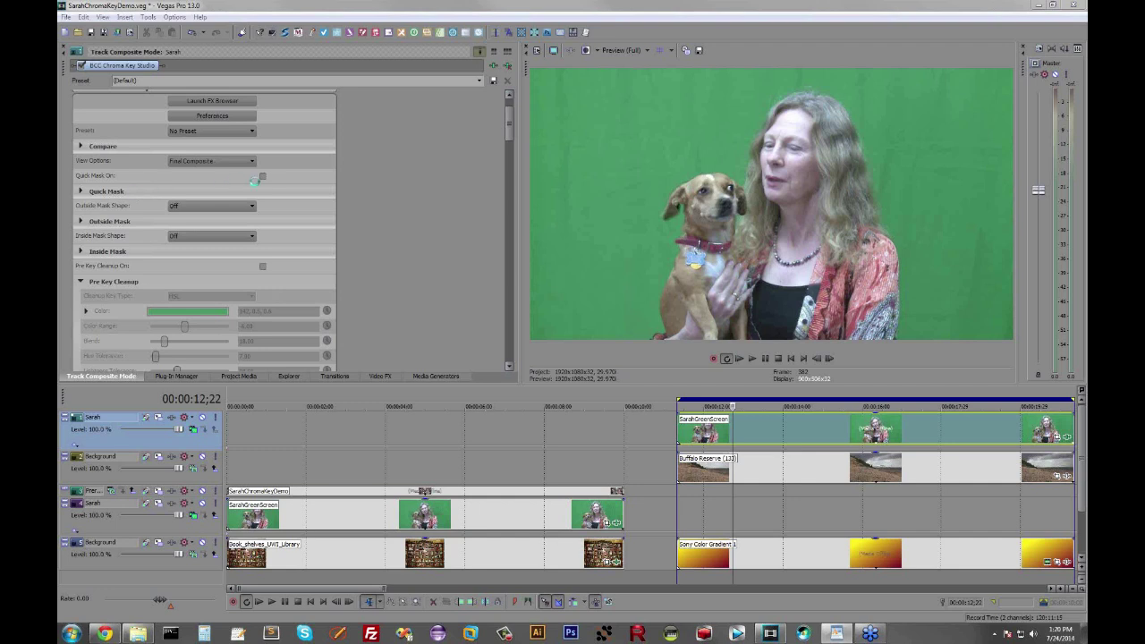
- Turn on Quick Mask, look over its settings, and collapse the Quick Mask and Pre Key Cleanup groups
{"action": "left_click", "coordinate": [262, 177]}
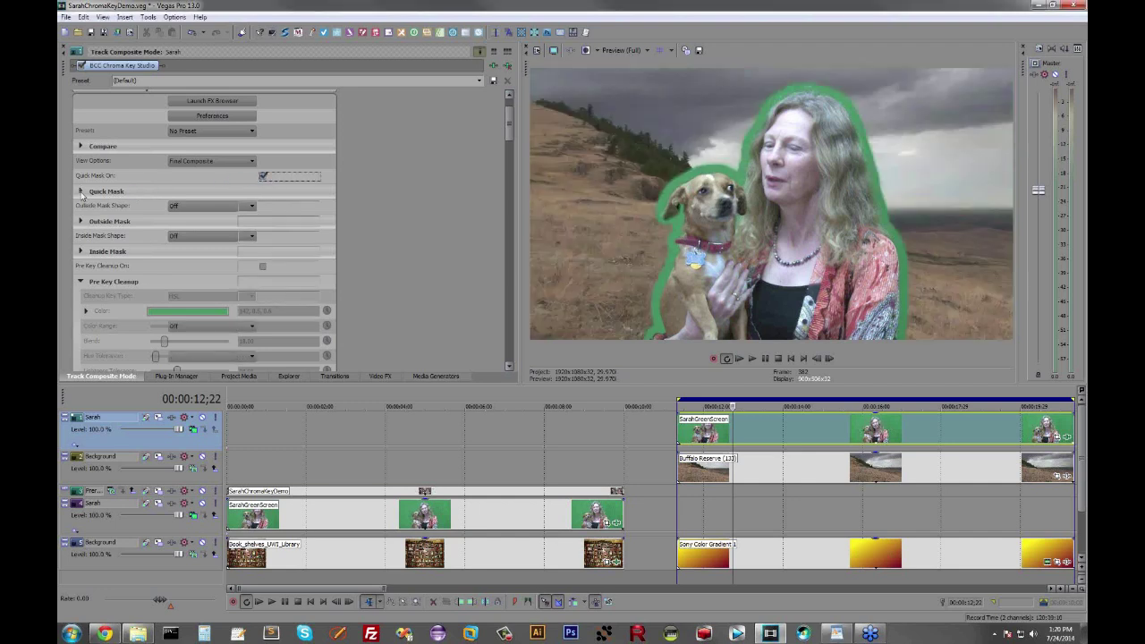
{"action": "left_click", "coordinate": [81, 192]}
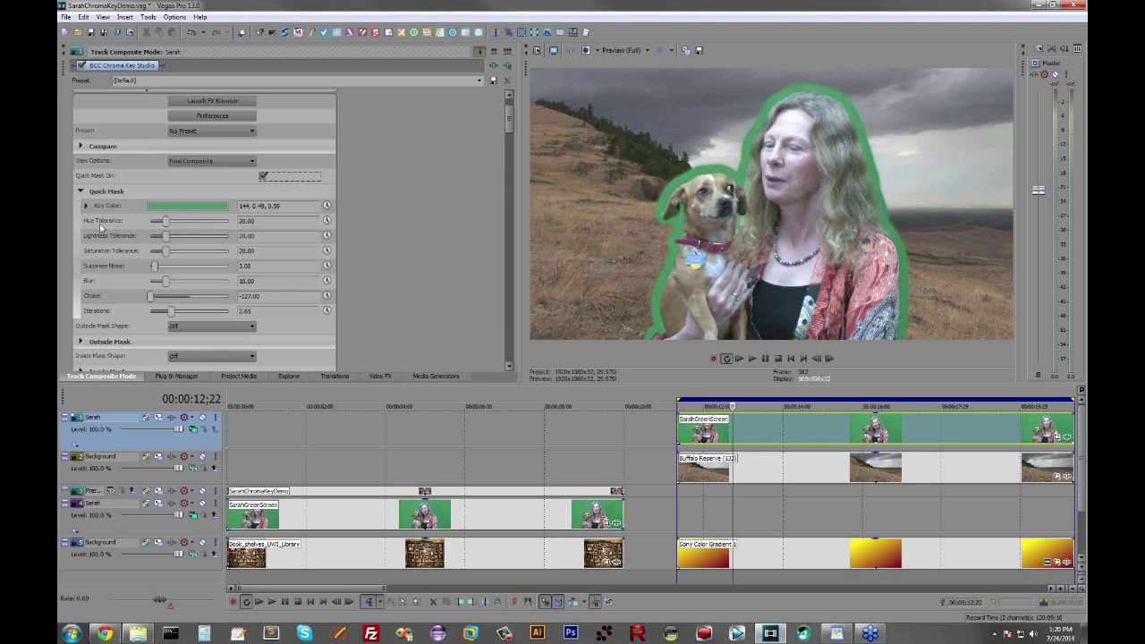
{"action": "left_click", "coordinate": [79, 191]}
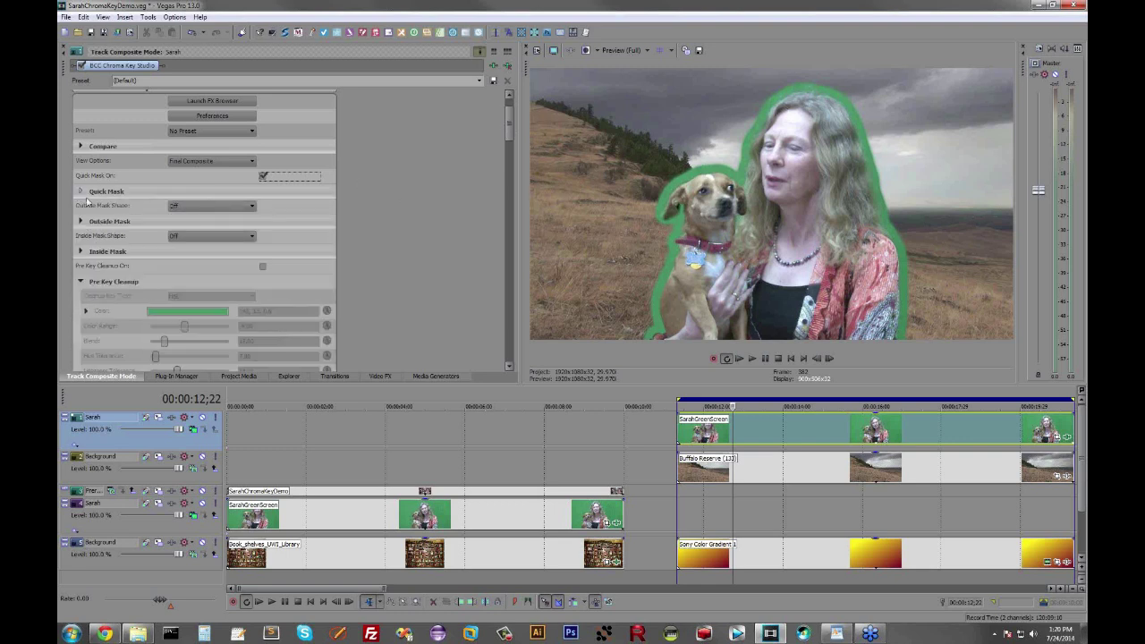
{"action": "left_click", "coordinate": [80, 282]}
- Turn on Chroma Key and try sampling its colour from the green fringe beside the woman's hair
{"action": "left_click_drag", "start_coordinate": [508, 140], "coordinate": [507, 242]}
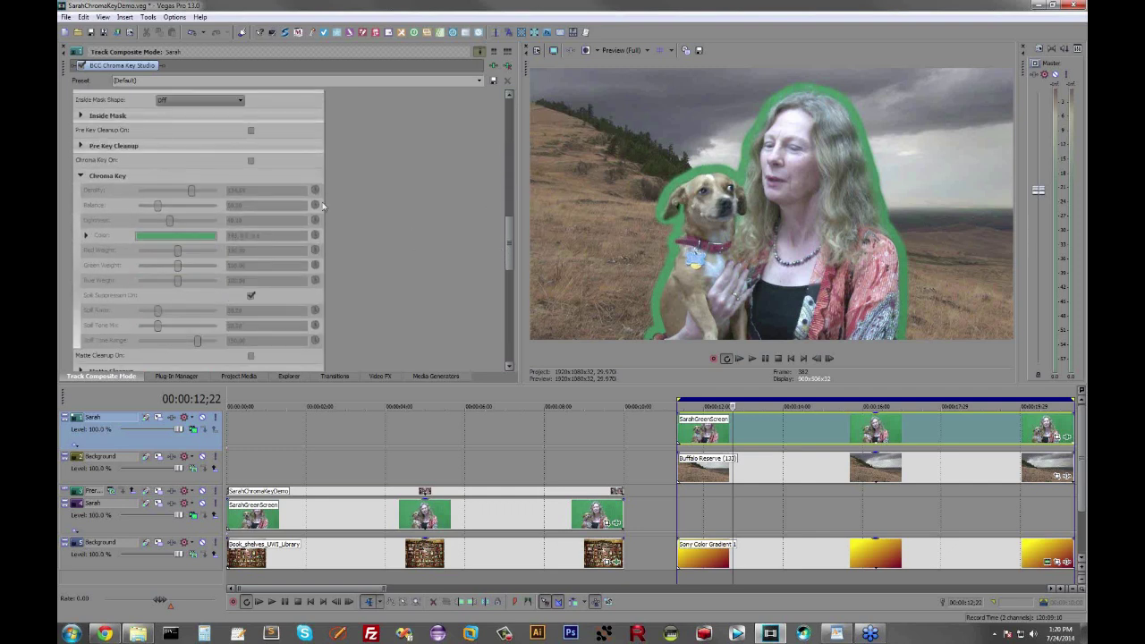
{"action": "left_click", "coordinate": [249, 163]}
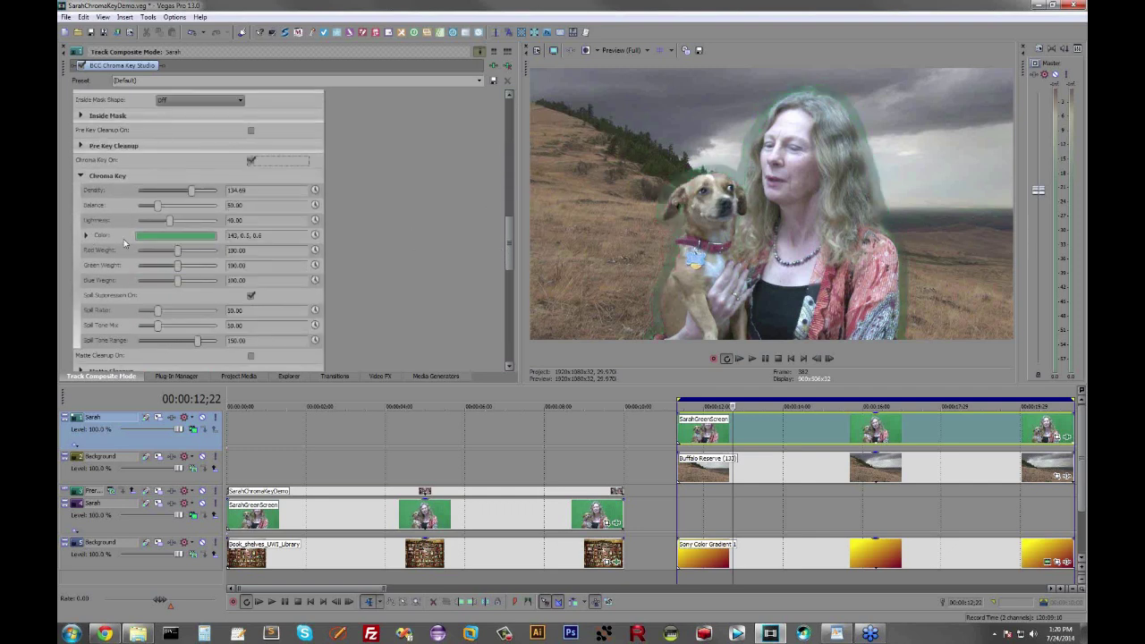
{"action": "left_click", "coordinate": [143, 236]}
{"action": "left_click", "coordinate": [164, 250]}
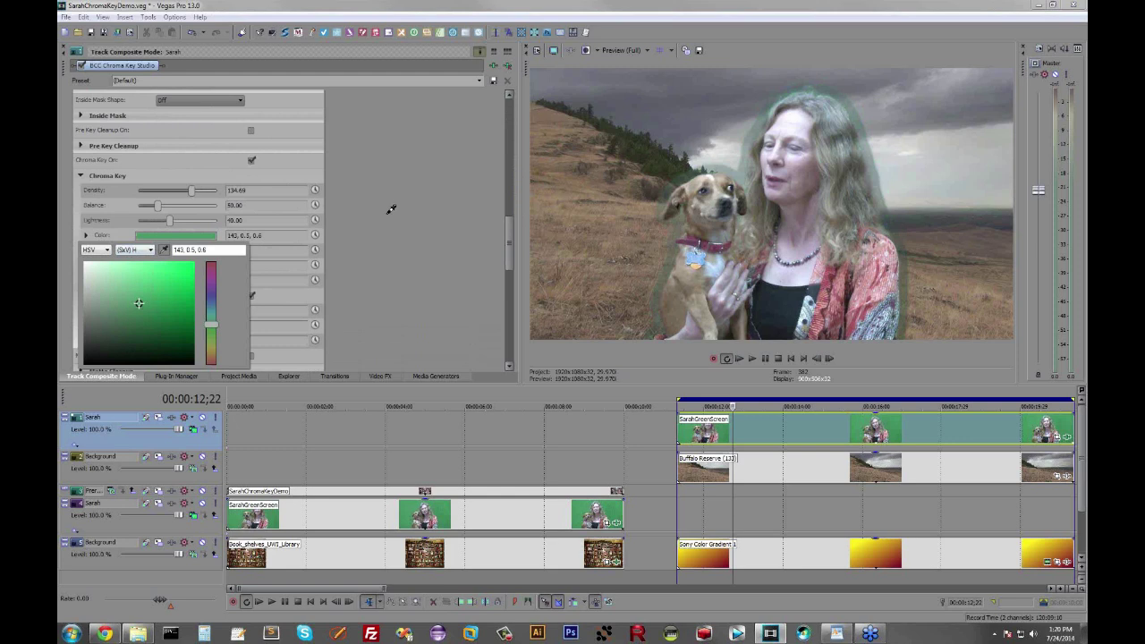
{"action": "left_click", "coordinate": [751, 139]}
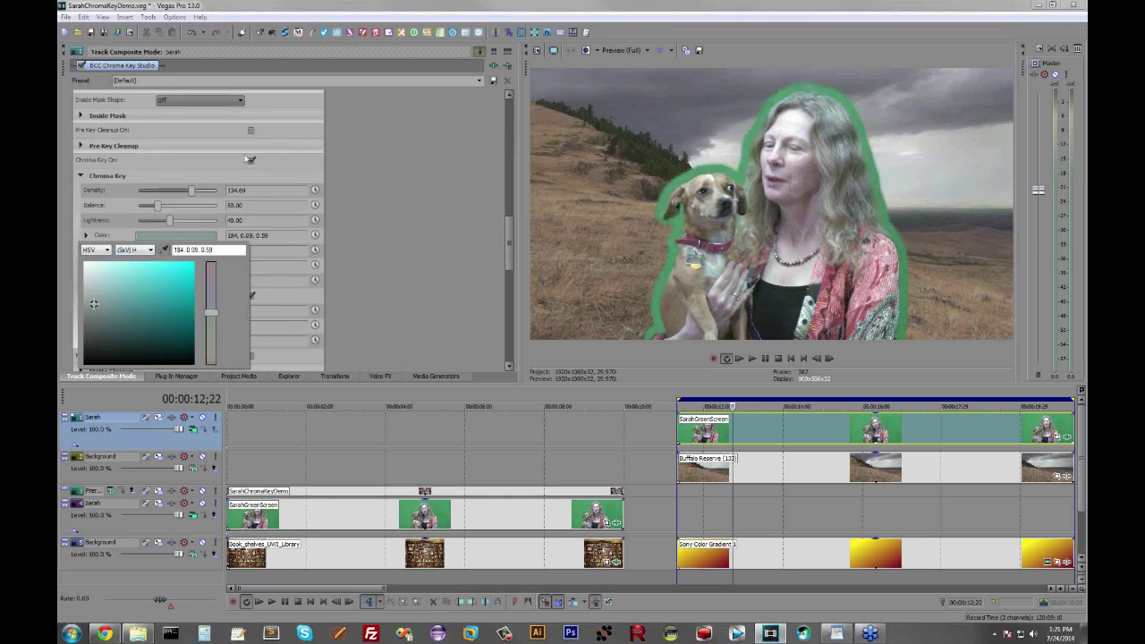
- Turn off Quick Mask and resample the Chroma Key colour from the green backdrop just above the woman's head
{"action": "left_click", "coordinate": [259, 172]}
{"action": "left_click_drag", "start_coordinate": [511, 260], "coordinate": [512, 151]}
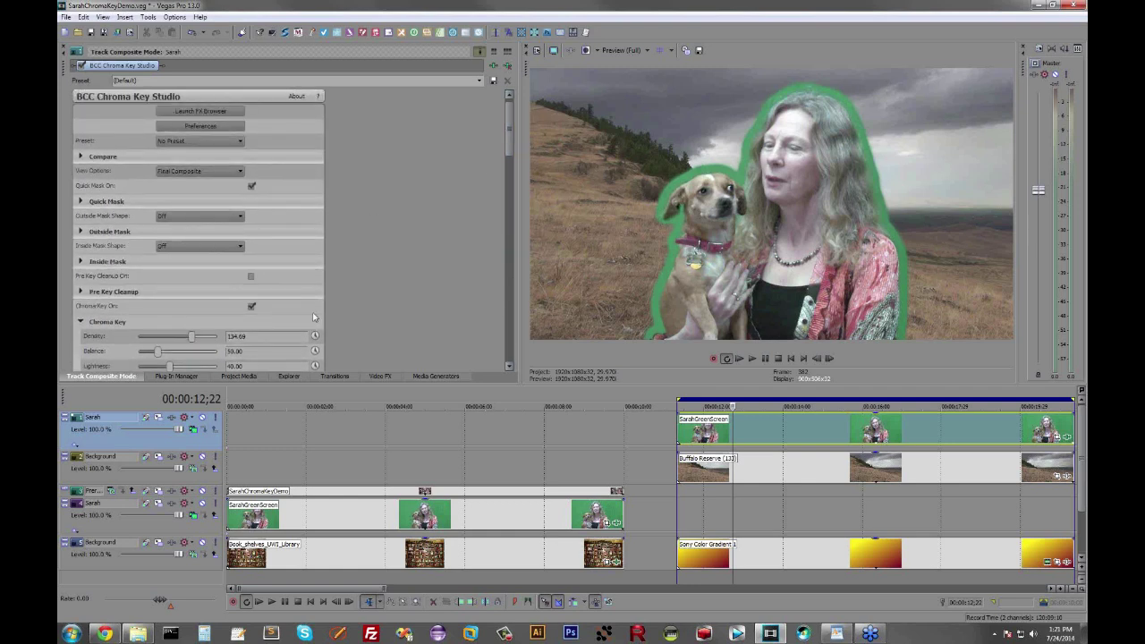
{"action": "left_click", "coordinate": [252, 187]}
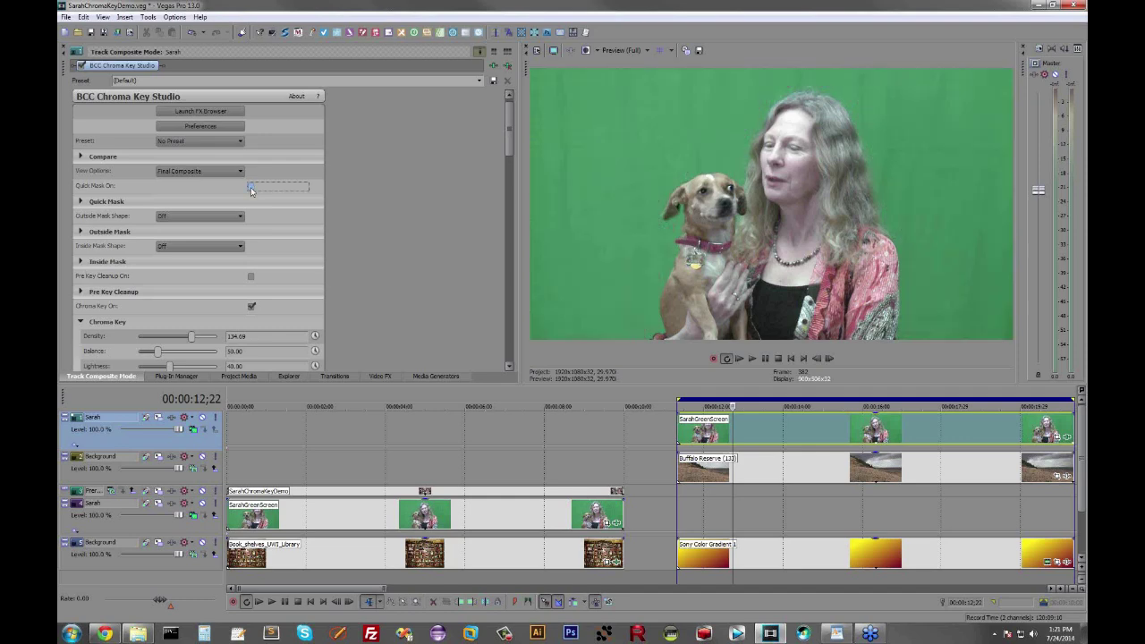
{"action": "left_click_drag", "start_coordinate": [511, 140], "coordinate": [511, 259]}
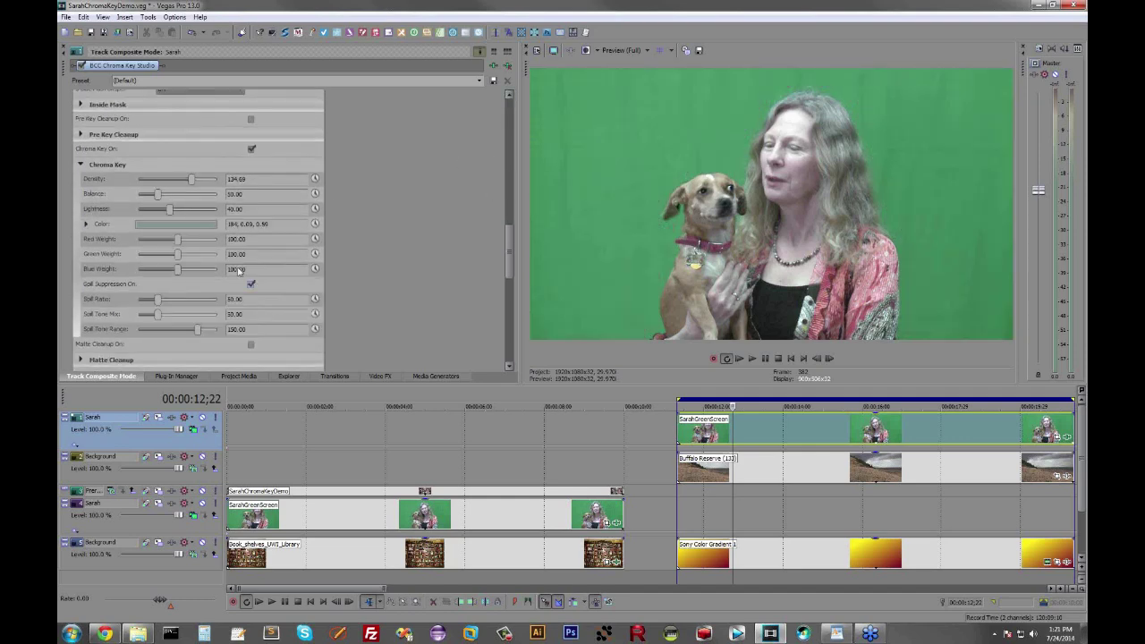
{"action": "left_click", "coordinate": [86, 223]}
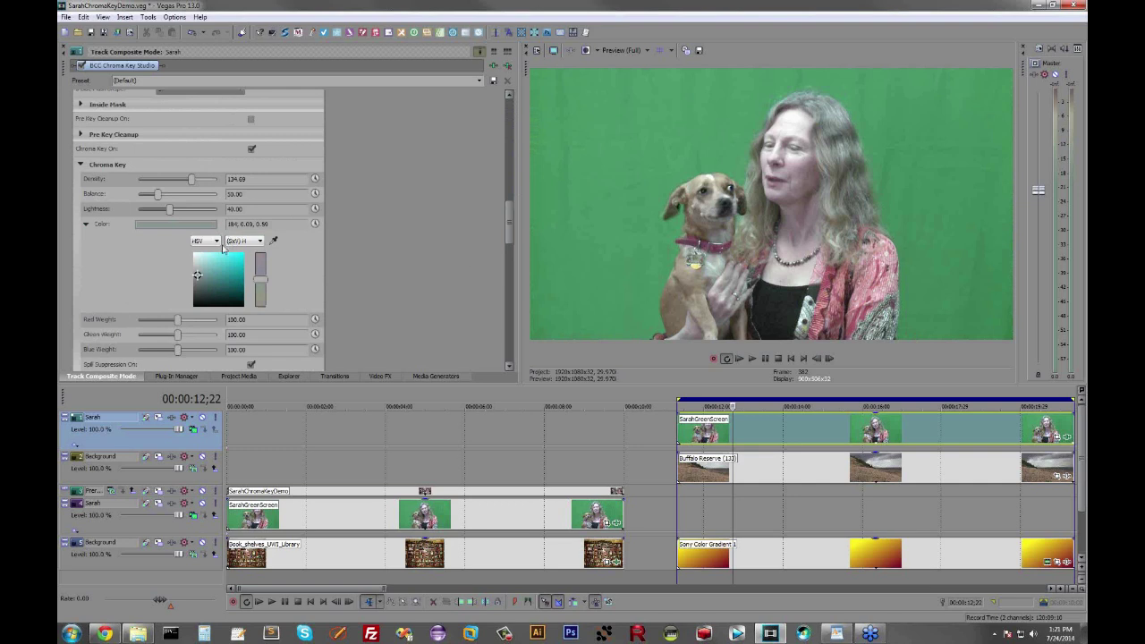
{"action": "left_click", "coordinate": [274, 241]}
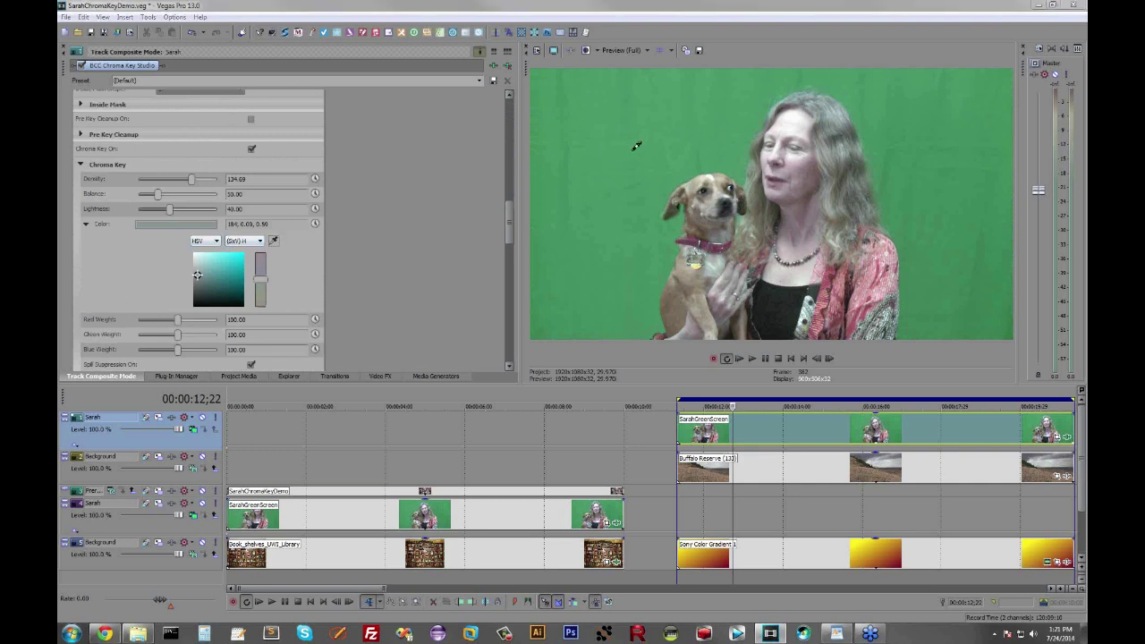
{"action": "left_click", "coordinate": [790, 87]}
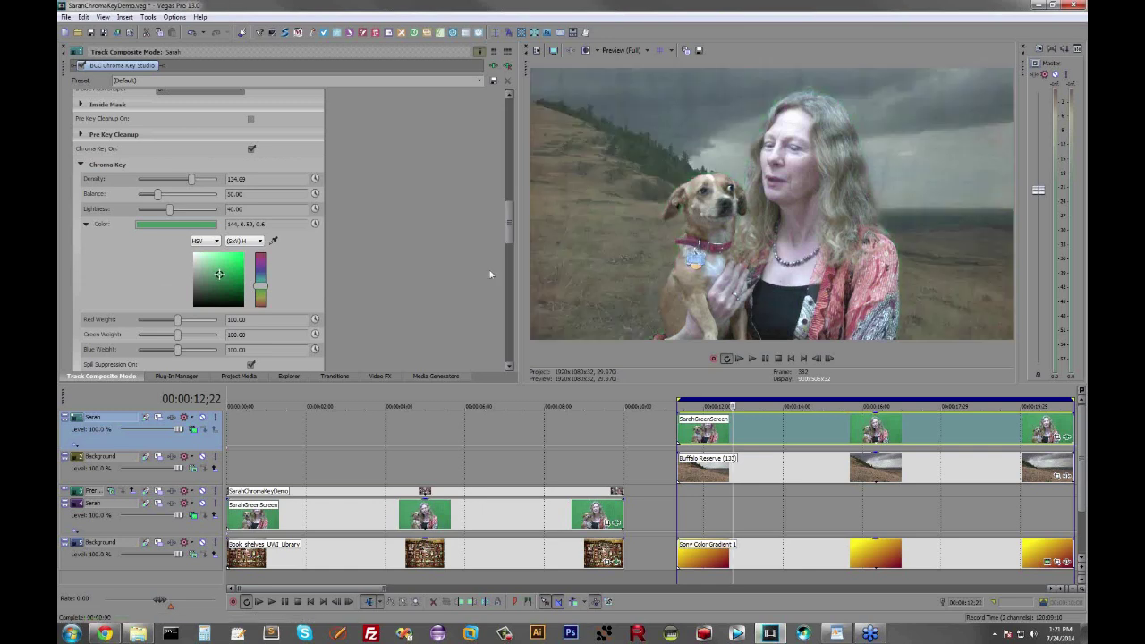
- Turn Quick Mask back on and set the view option to View Current Matte
{"action": "left_click_drag", "start_coordinate": [511, 233], "coordinate": [493, 157]}
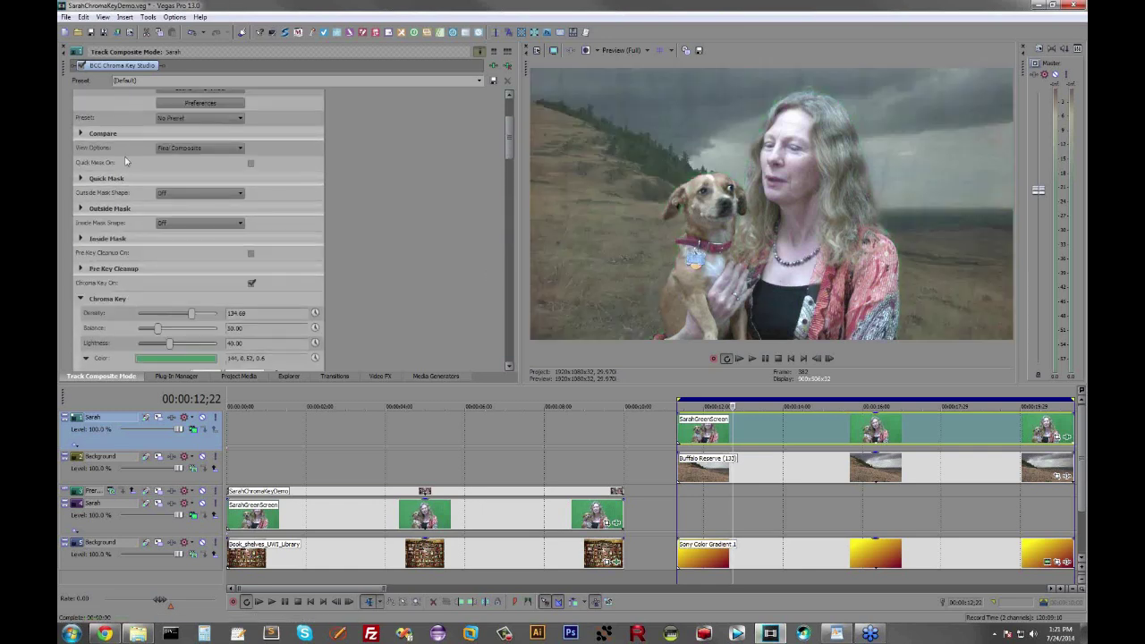
{"action": "left_click", "coordinate": [250, 164]}
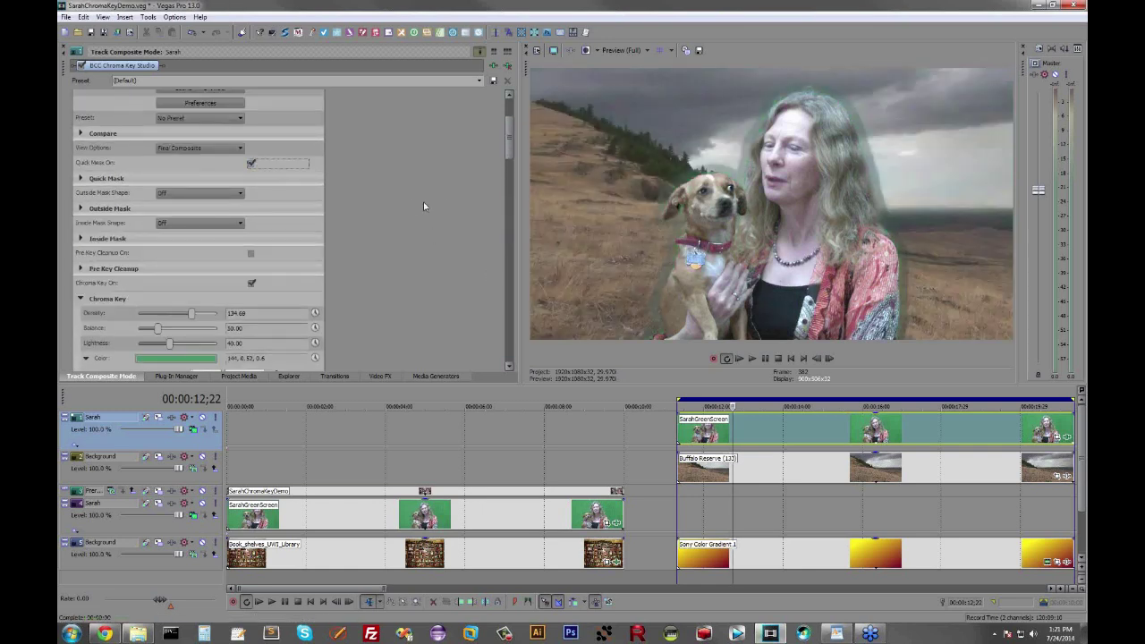
{"action": "mouse_move", "coordinate": [506, 133]}
{"action": "left_mouse_down"}
{"action": "mouse_move", "coordinate": [504, 238]}
{"action": "mouse_move", "coordinate": [504, 129]}
{"action": "left_mouse_up"}
{"action": "left_click", "coordinate": [197, 156]}
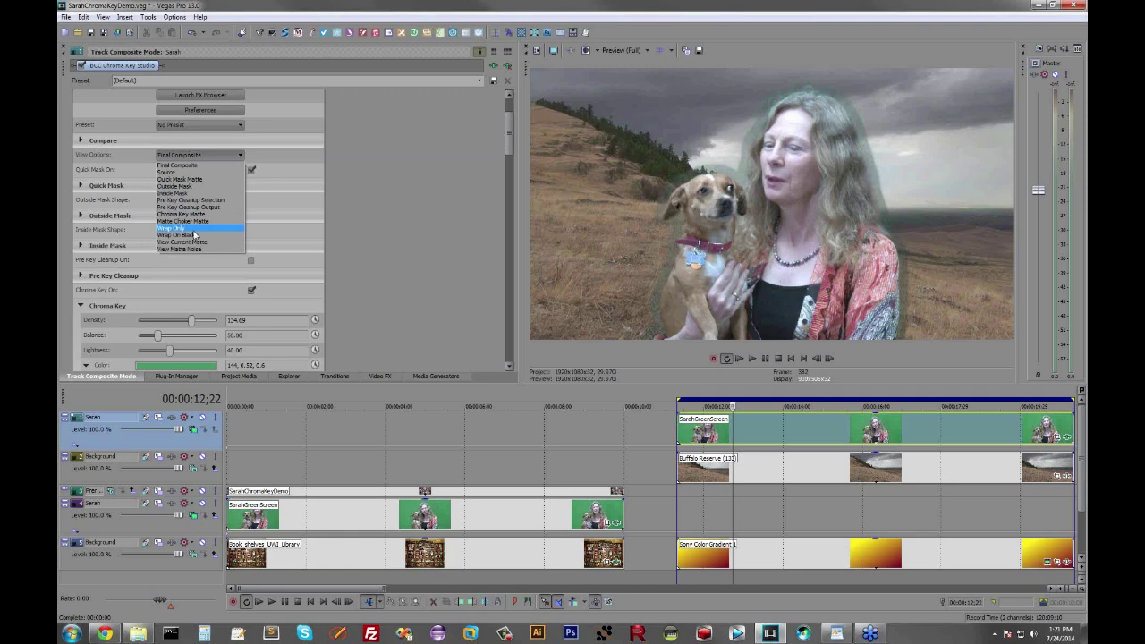
{"action": "left_click", "coordinate": [202, 249]}
- Set the Chroma Key Density to 144.49 and its Lightness to 74.15
{"action": "left_click_drag", "start_coordinate": [507, 136], "coordinate": [502, 209]}
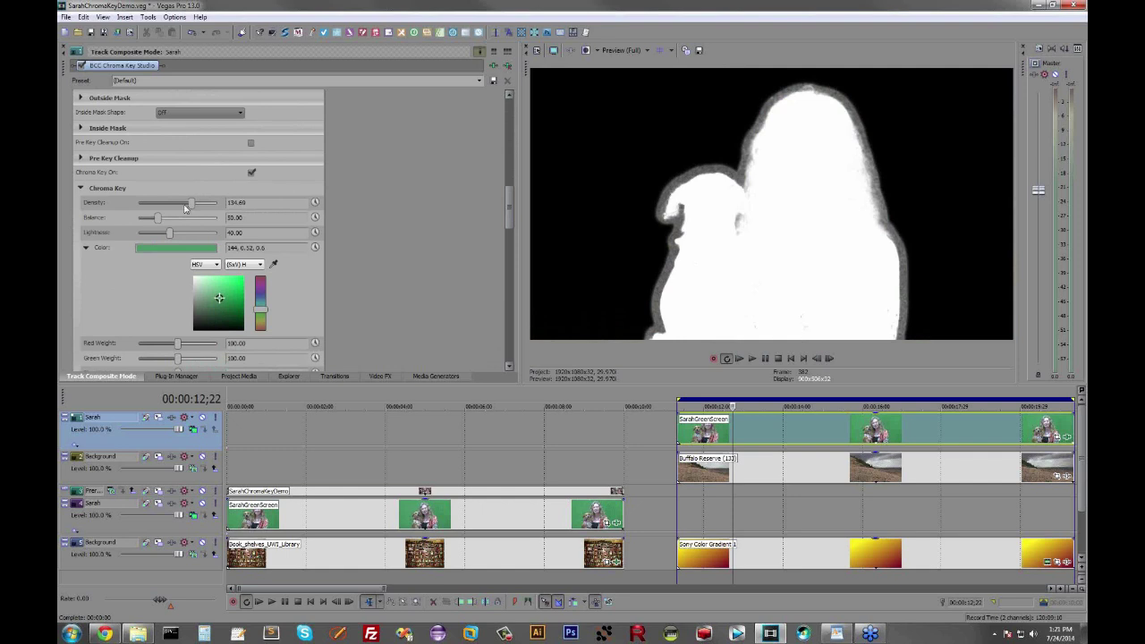
{"action": "left_click_drag", "start_coordinate": [192, 206], "coordinate": [196, 205]}
{"action": "left_click_drag", "start_coordinate": [171, 237], "coordinate": [197, 235]}
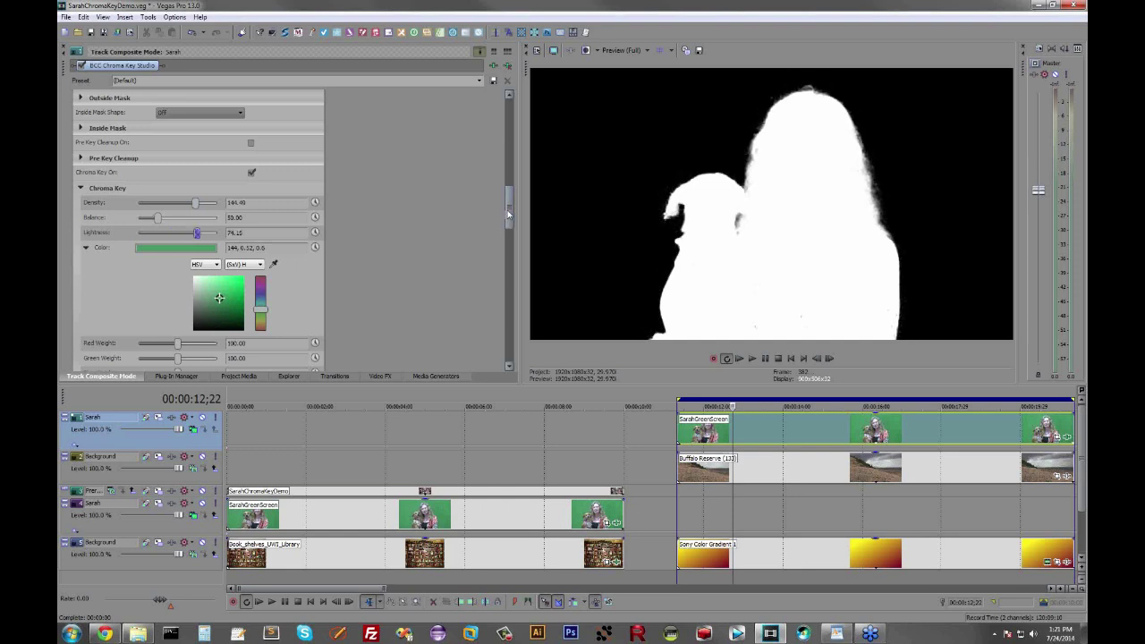
- Compare the matte noise view with Quick Mask off and on, and return to View Current Matte
{"action": "scroll", "coordinate": [287, 195], "scroll_direction": "up", "scroll_amount": 5}
{"action": "left_click", "coordinate": [251, 181]}
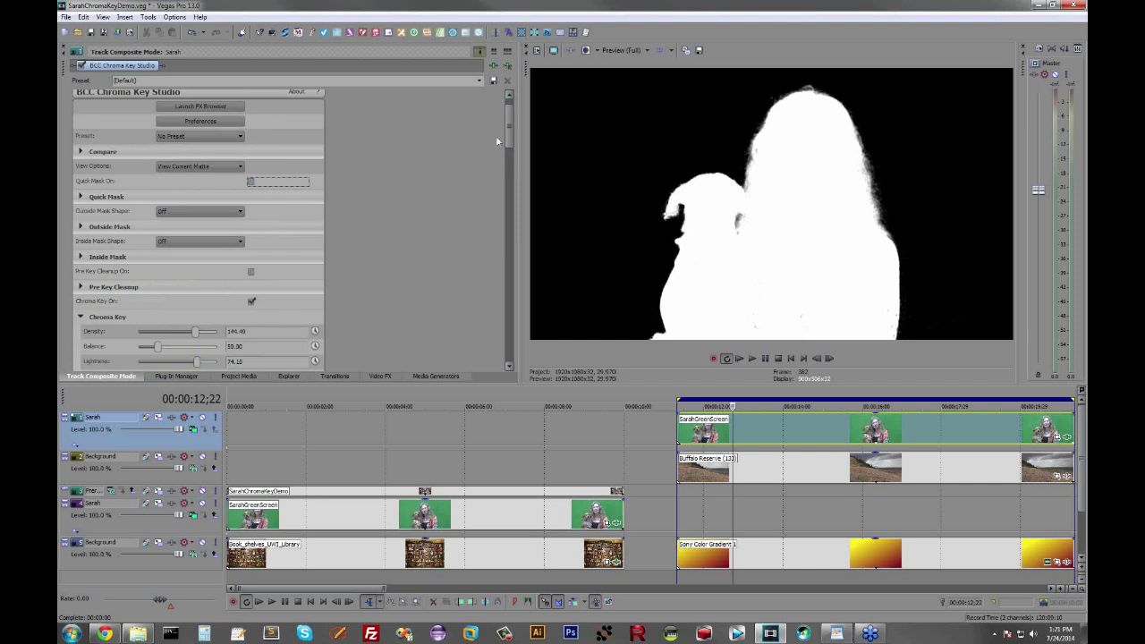
{"action": "left_click", "coordinate": [234, 166]}
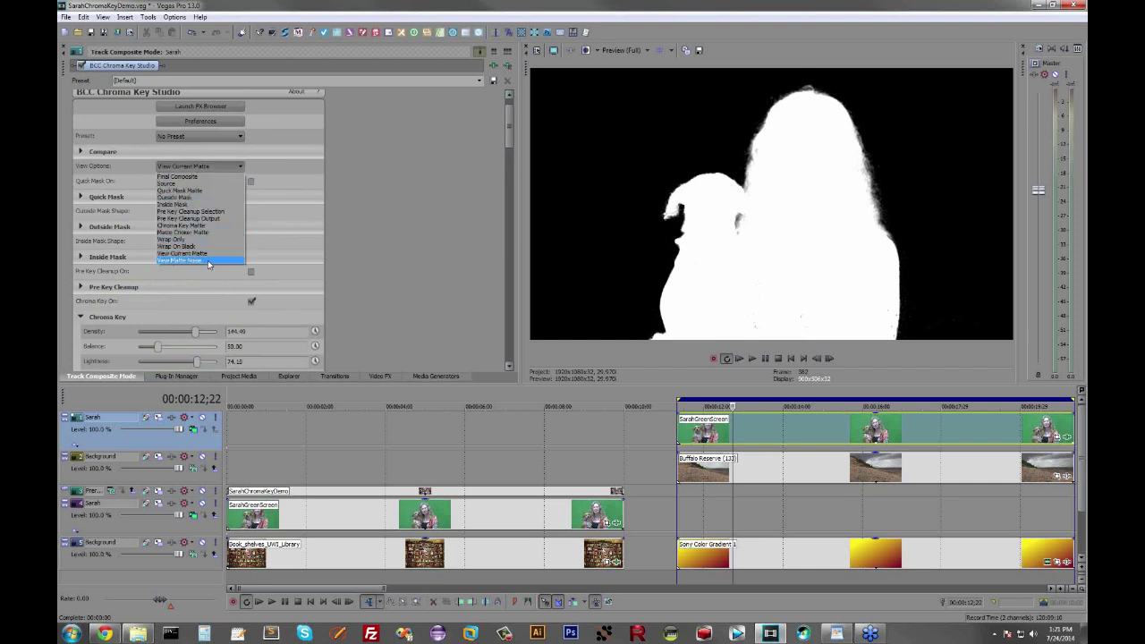
{"action": "left_click", "coordinate": [207, 261]}
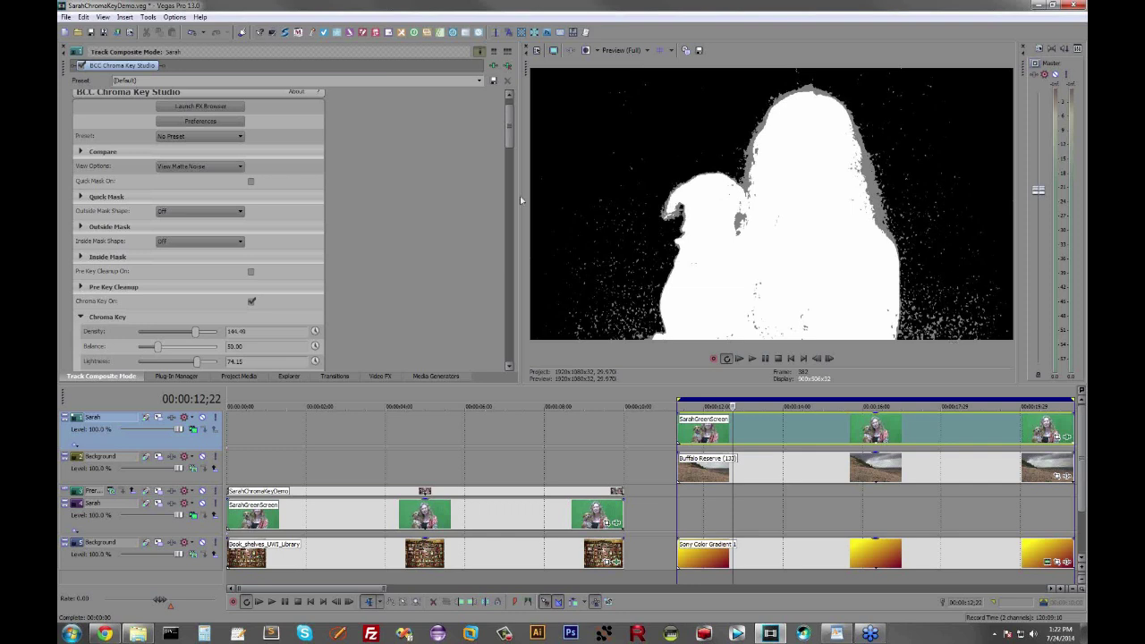
{"action": "left_click", "coordinate": [252, 182]}
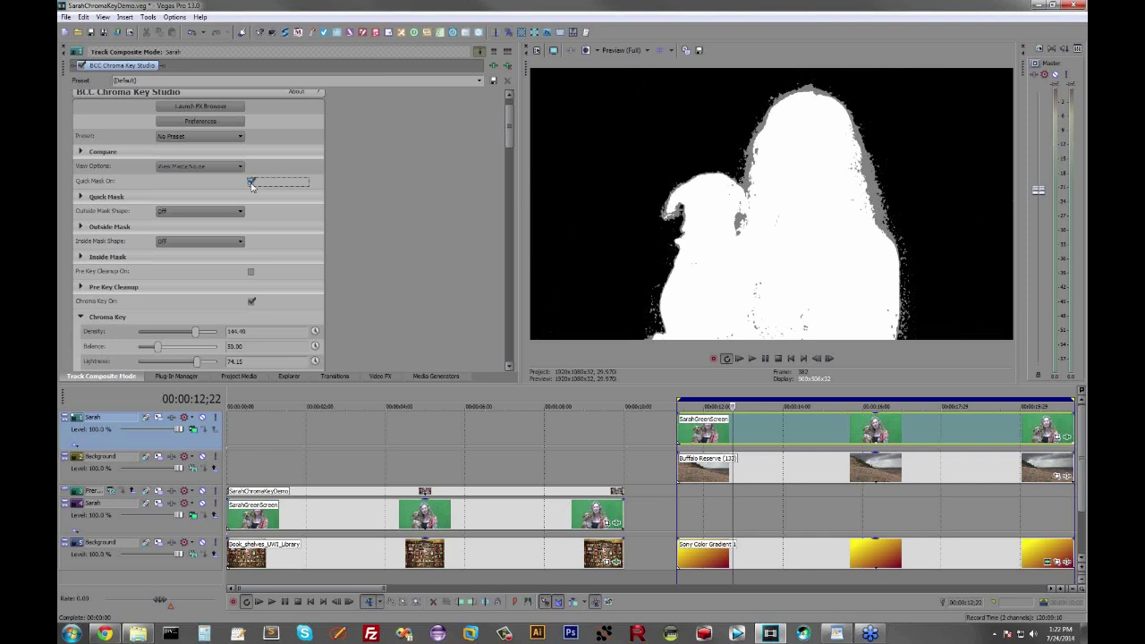
{"action": "left_click", "coordinate": [215, 167]}
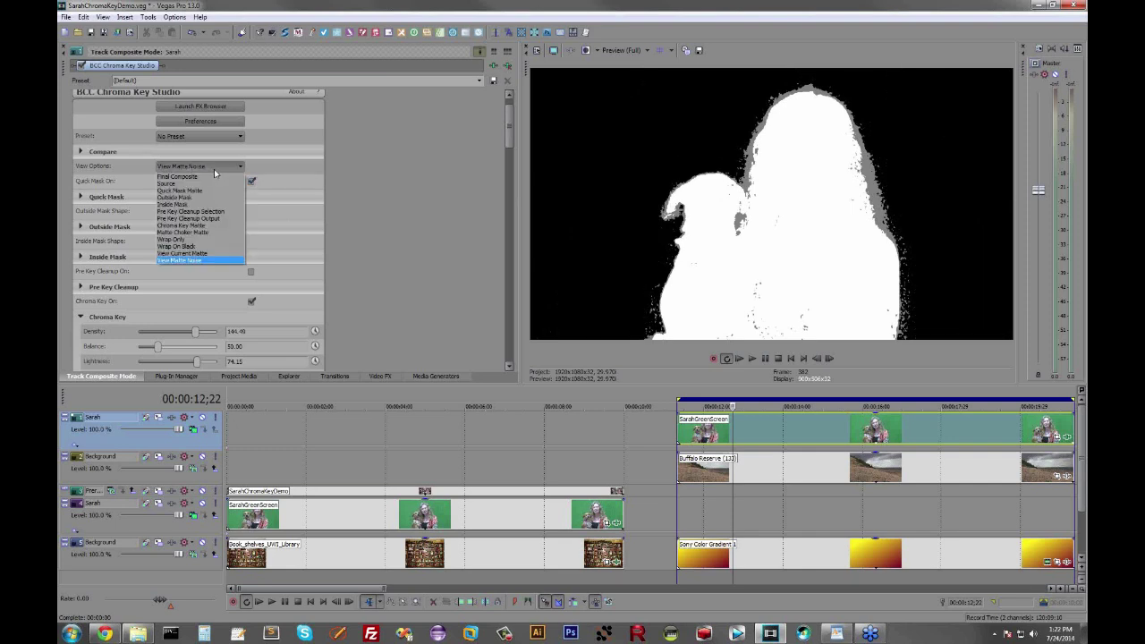
{"action": "left_click", "coordinate": [225, 255]}
- Fine-tune the Chroma Key Lightness to 73.74 and switch the view back to Final Composite
{"action": "left_click_drag", "start_coordinate": [505, 119], "coordinate": [497, 224]}
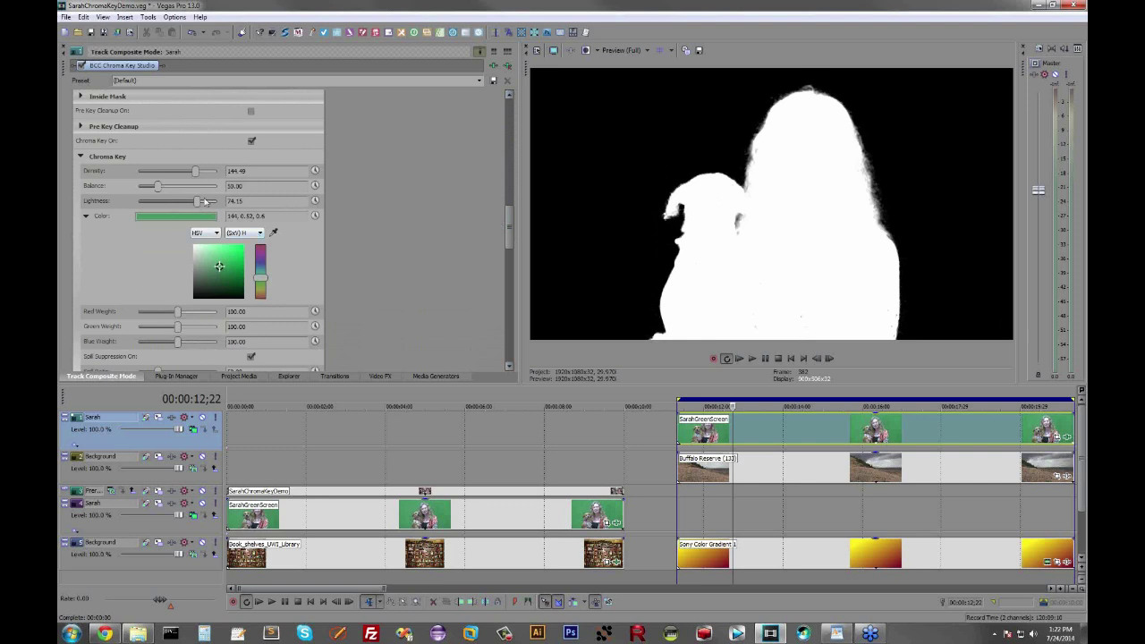
{"action": "left_click_drag", "start_coordinate": [199, 204], "coordinate": [197, 208]}
{"action": "left_click_drag", "start_coordinate": [508, 229], "coordinate": [508, 115]}
{"action": "left_click", "coordinate": [206, 174]}
{"action": "left_click", "coordinate": [208, 185]}
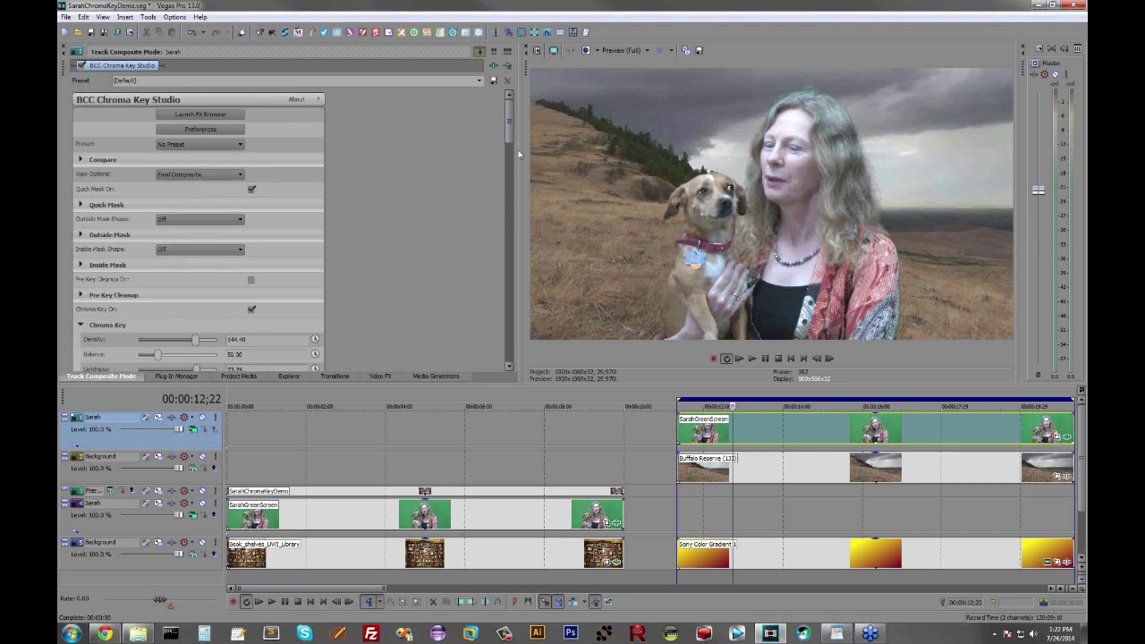
- Turn on Light Wrap and set its Lightness to 0.40
{"action": "left_click_drag", "start_coordinate": [512, 120], "coordinate": [517, 357]}
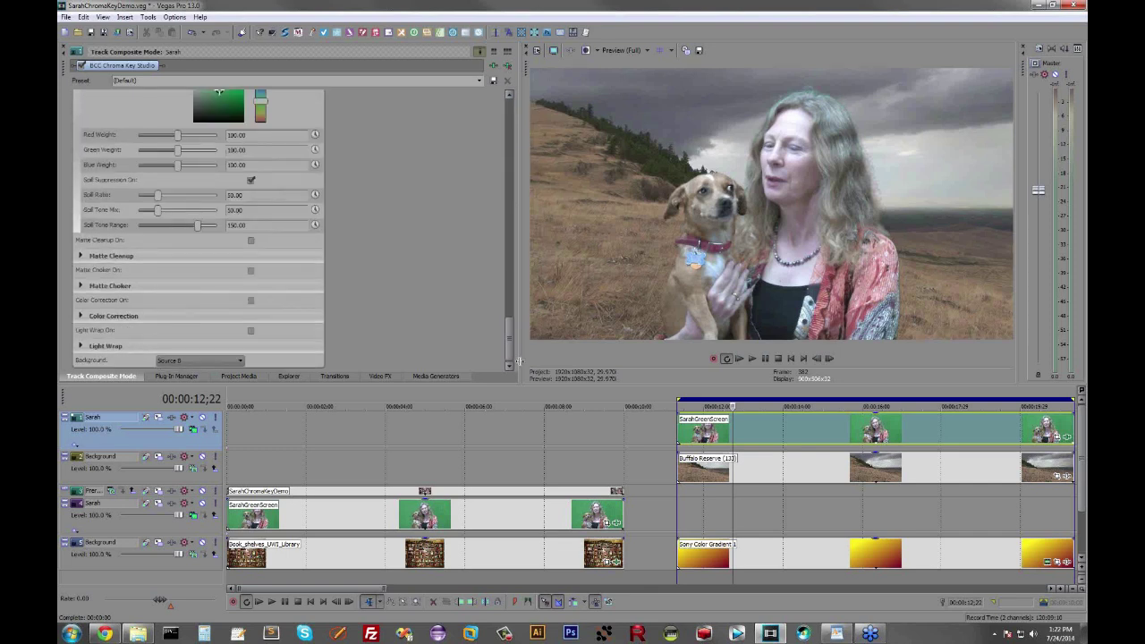
{"action": "left_click", "coordinate": [252, 331]}
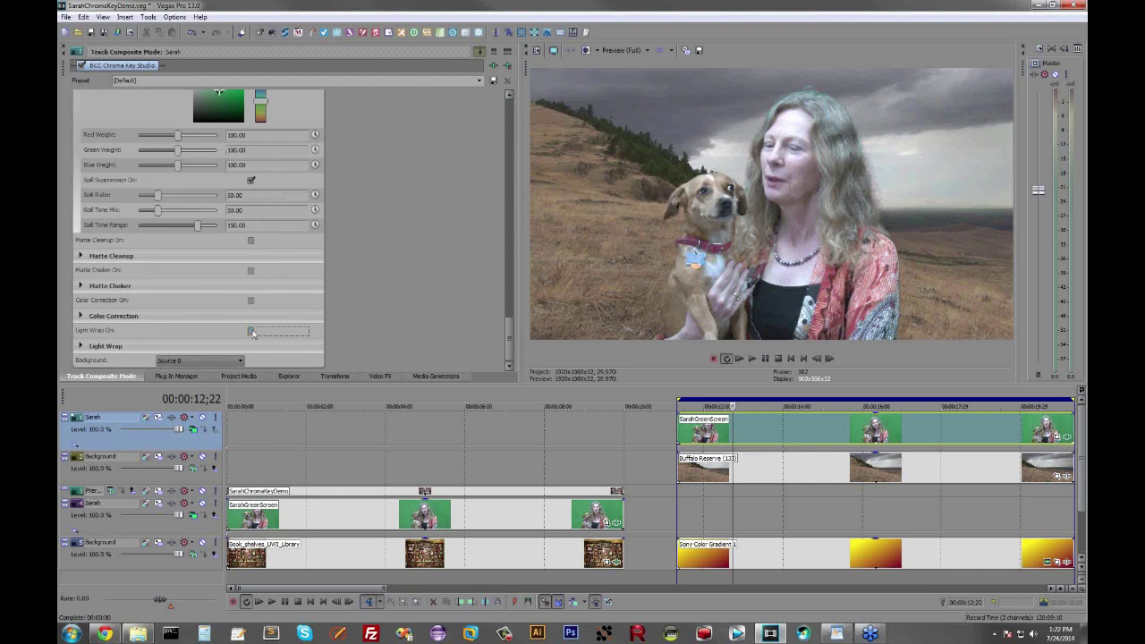
{"action": "left_click", "coordinate": [82, 347]}
{"action": "left_click_drag", "start_coordinate": [511, 306], "coordinate": [507, 356]}
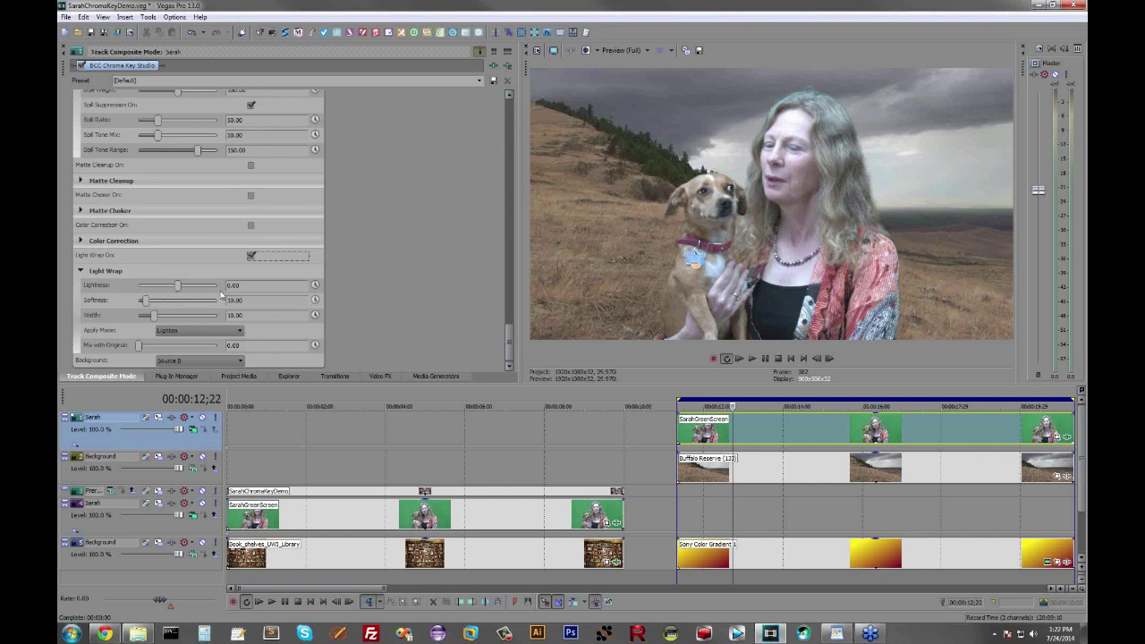
{"action": "left_click_drag", "start_coordinate": [180, 287], "coordinate": [194, 287]}
- Collapse the Chroma Key settings and examine the light wrap using the Wrap On Black view option
{"action": "left_click_drag", "start_coordinate": [510, 338], "coordinate": [511, 151]}
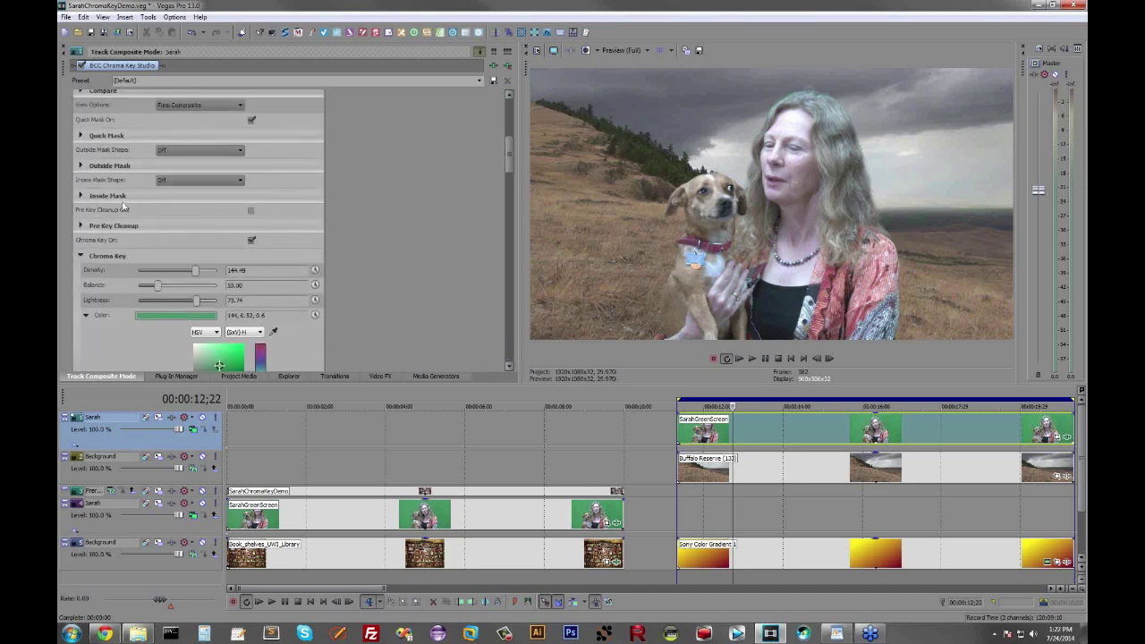
{"action": "left_click", "coordinate": [80, 257]}
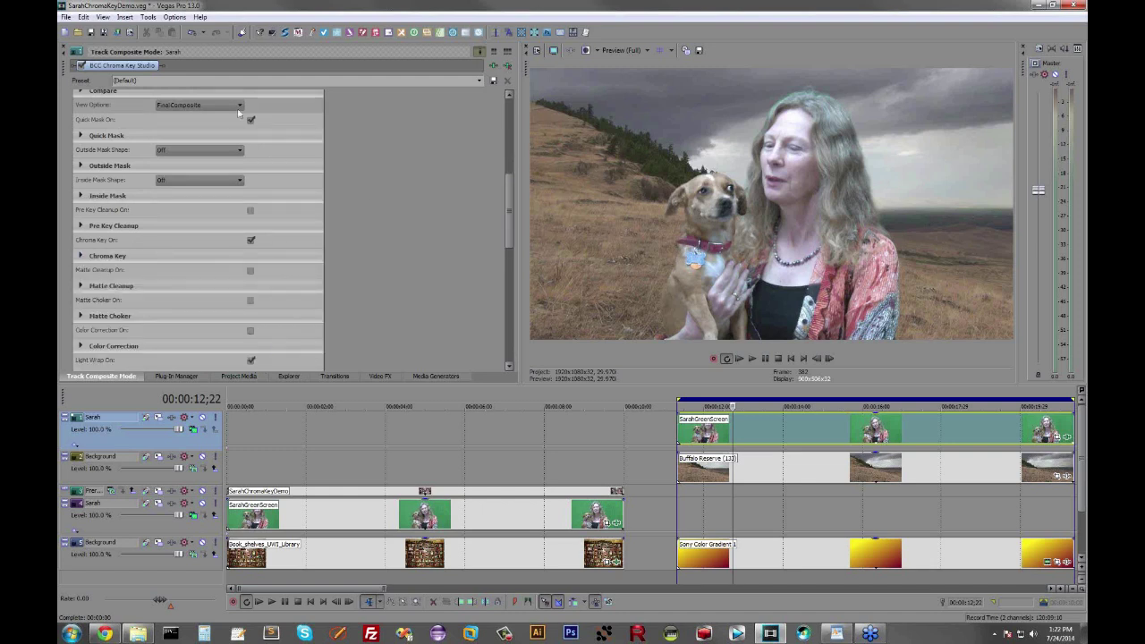
{"action": "left_click", "coordinate": [182, 107]}
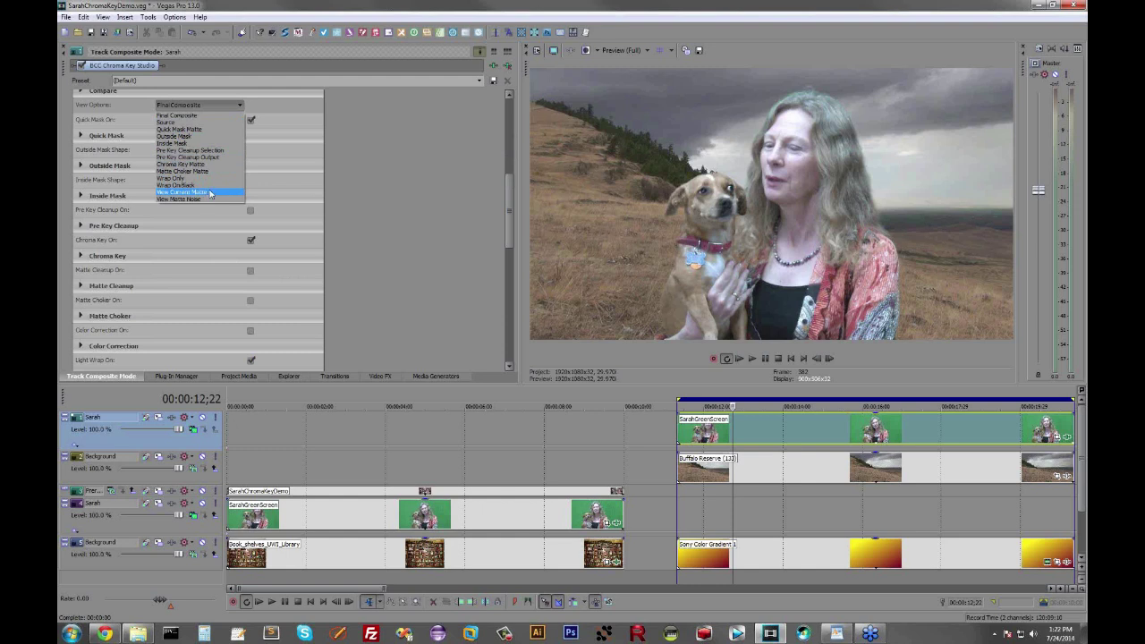
{"action": "left_click", "coordinate": [213, 186]}
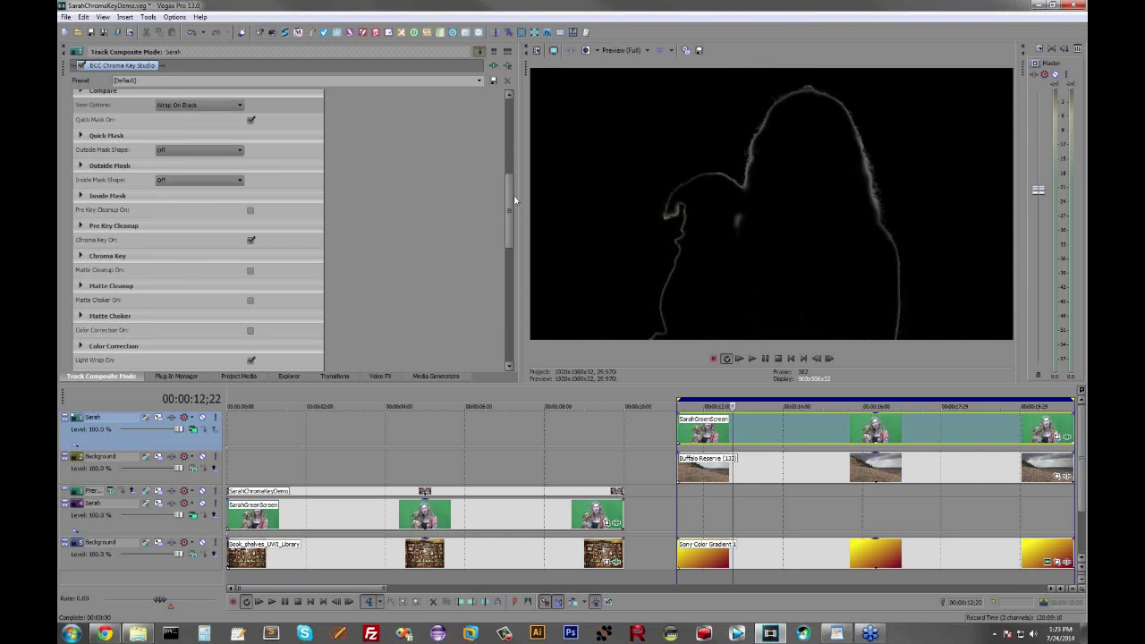
- Set the Light Wrap Lightness to 0.03 and its Width to 176.19
{"action": "left_click_drag", "start_coordinate": [511, 207], "coordinate": [511, 314]}
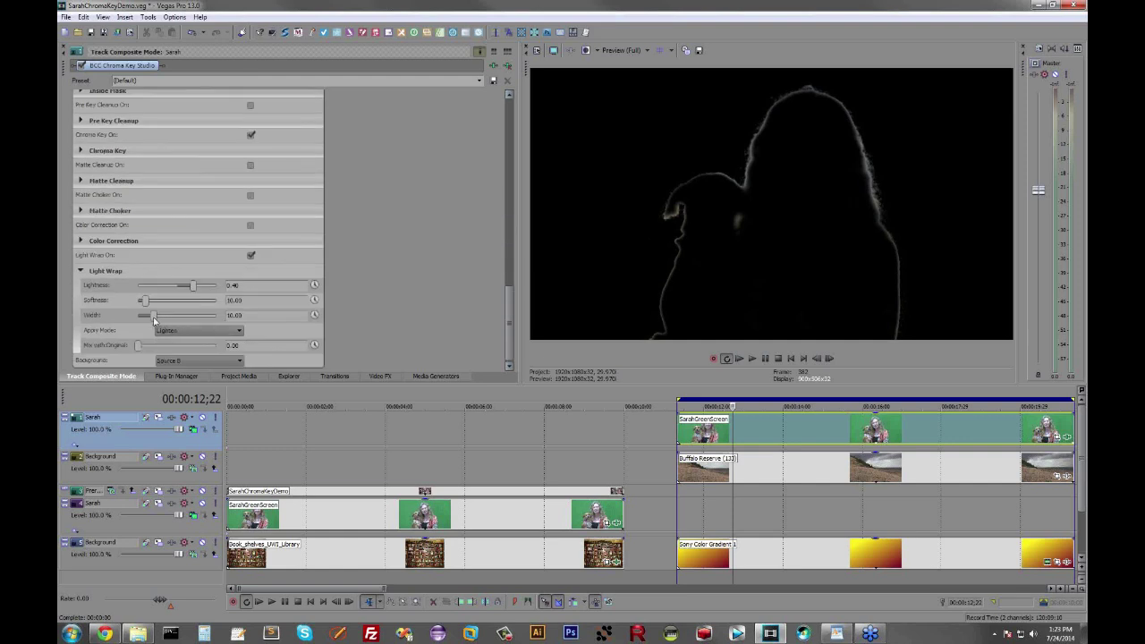
{"action": "left_click_drag", "start_coordinate": [154, 318], "coordinate": [213, 315]}
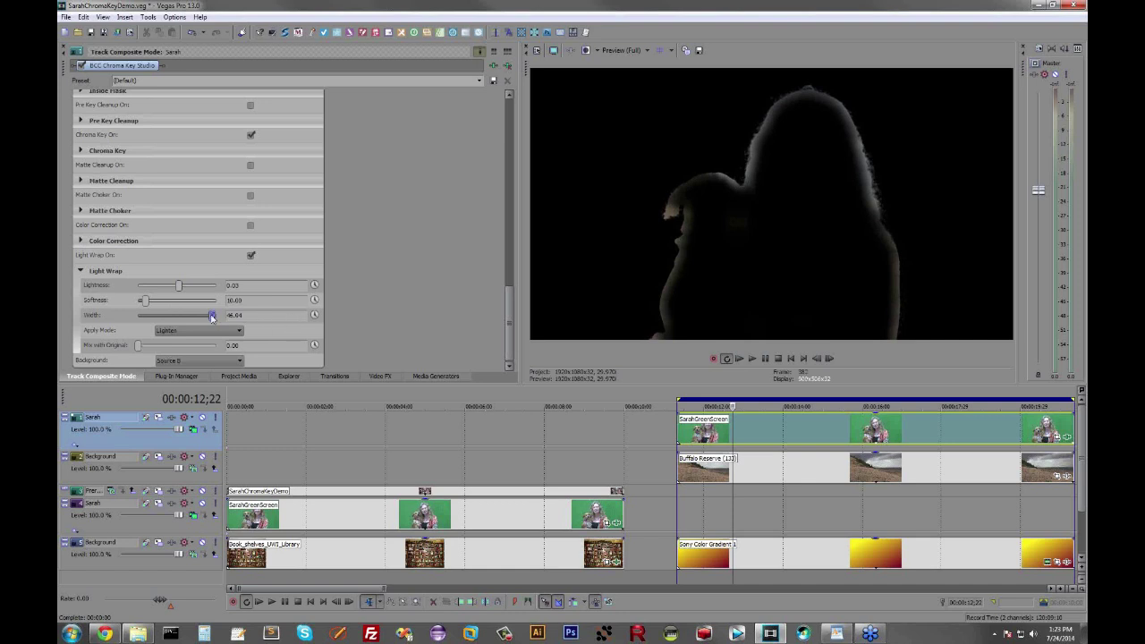
{"action": "left_click_drag", "start_coordinate": [212, 316], "coordinate": [348, 307]}
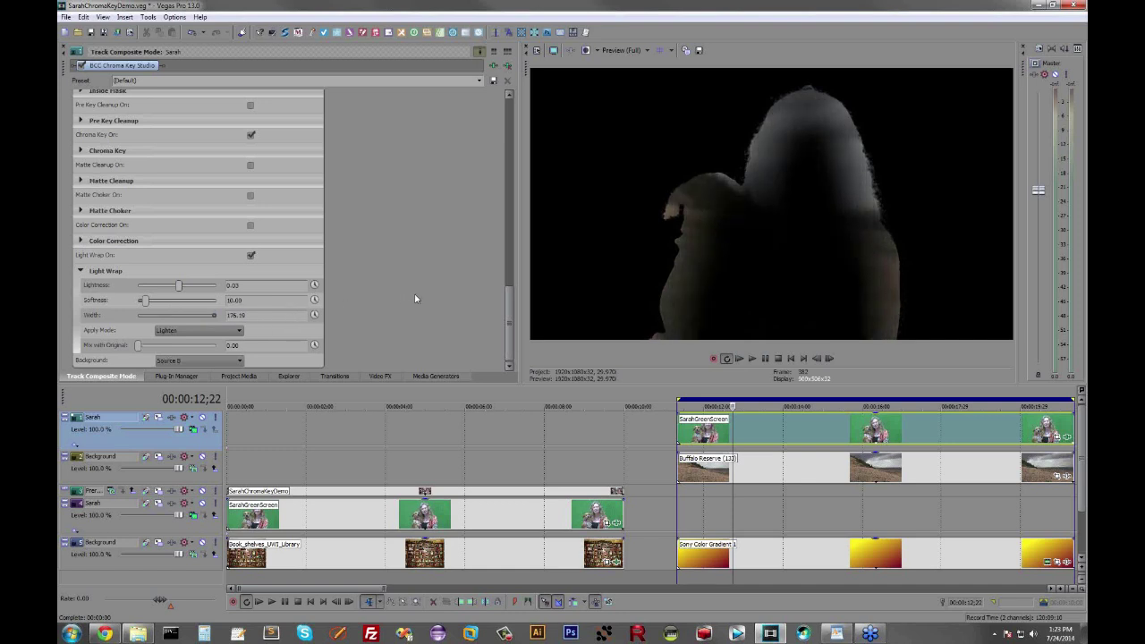
- Try out the Light Wrap Softness, narrow the Width to 10.00 and raise the Lightness to 0.62
{"action": "left_click_drag", "start_coordinate": [144, 302], "coordinate": [125, 307]}
{"action": "left_click_drag", "start_coordinate": [136, 304], "coordinate": [160, 301]}
{"action": "left_click_drag", "start_coordinate": [215, 315], "coordinate": [154, 316]}
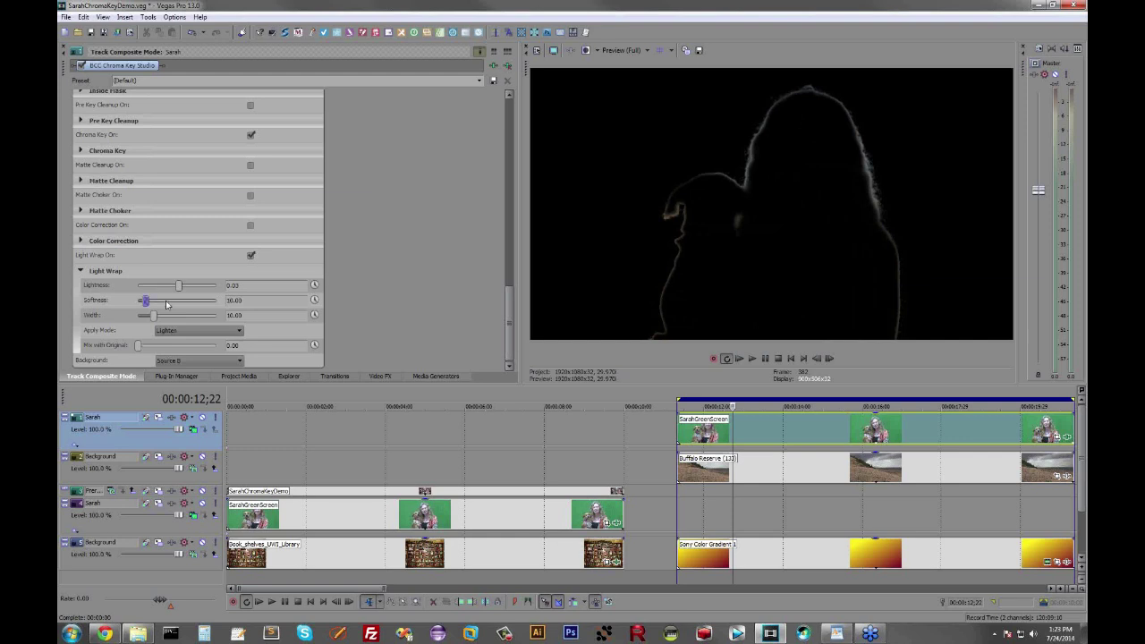
{"action": "left_click_drag", "start_coordinate": [180, 285], "coordinate": [210, 284]}
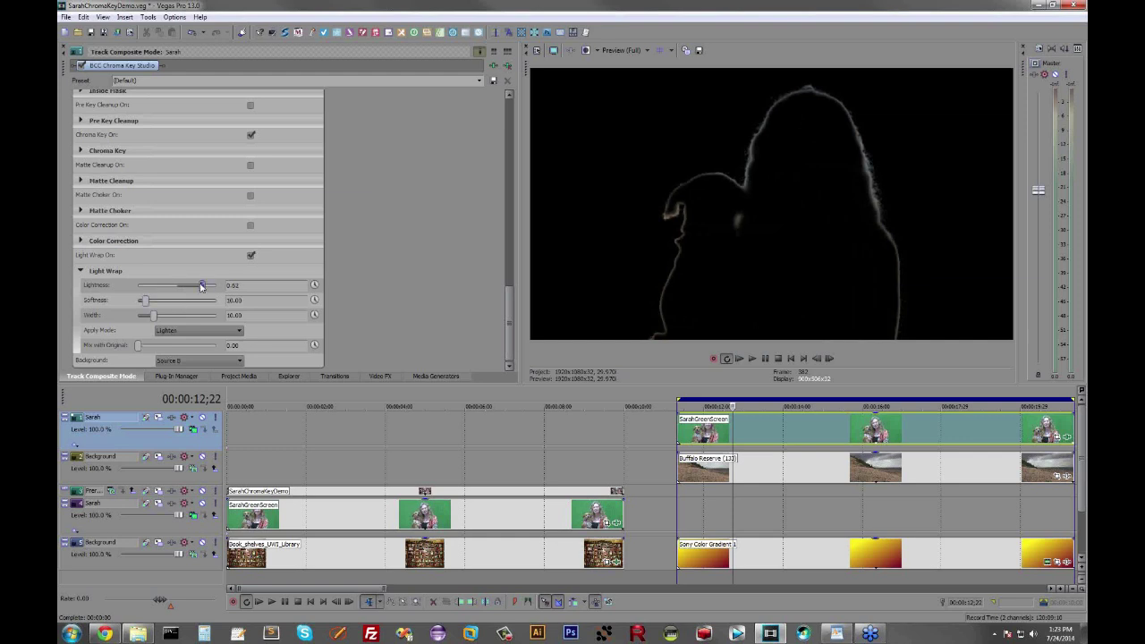
- Return the view to Final Composite, set the Light Wrap Lightness to 0.76 and check the composite at 00:00:14;13
{"action": "left_click_drag", "start_coordinate": [510, 312], "coordinate": [514, 141]}
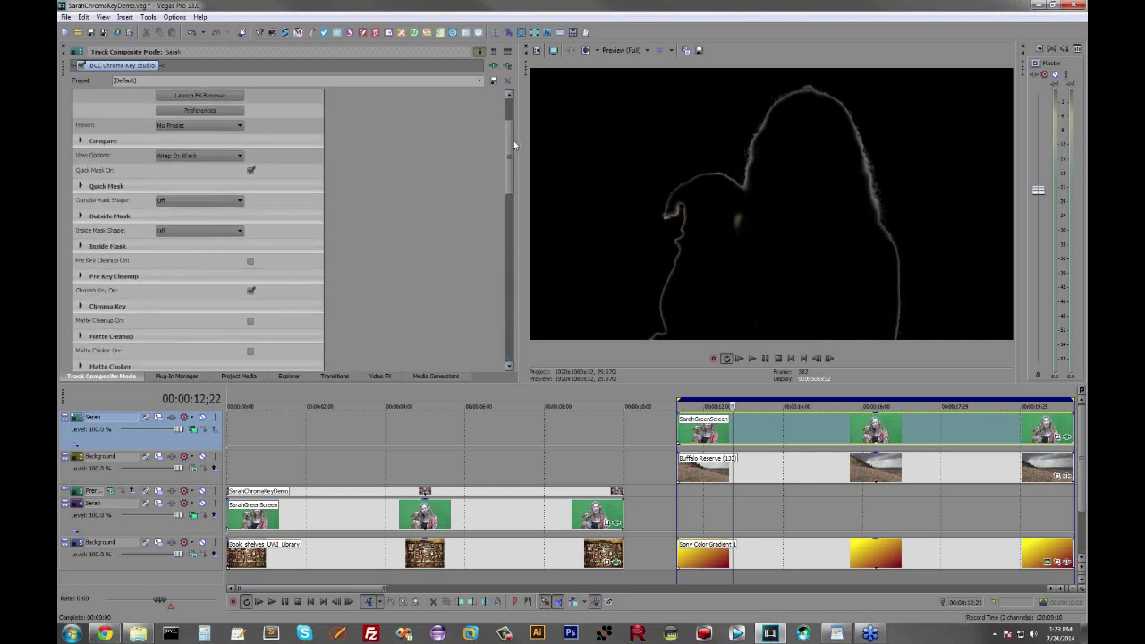
{"action": "left_click", "coordinate": [210, 157]}
{"action": "left_click", "coordinate": [204, 165]}
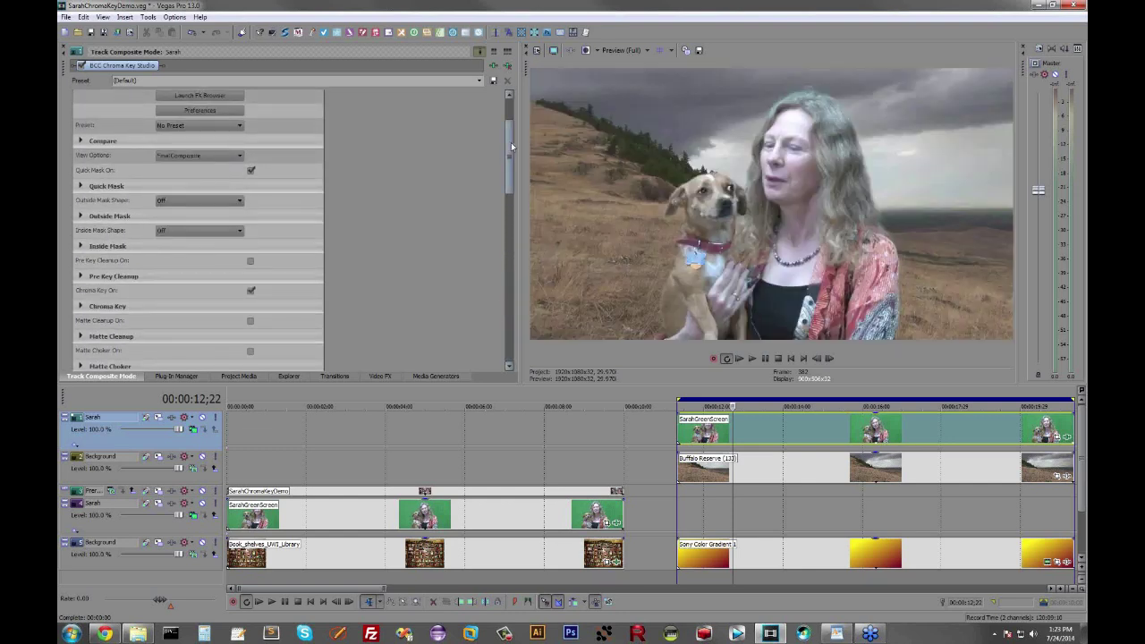
{"action": "left_click_drag", "start_coordinate": [511, 143], "coordinate": [511, 311]}
{"action": "left_click_drag", "start_coordinate": [205, 286], "coordinate": [210, 287]}
{"action": "left_click", "coordinate": [801, 432]}
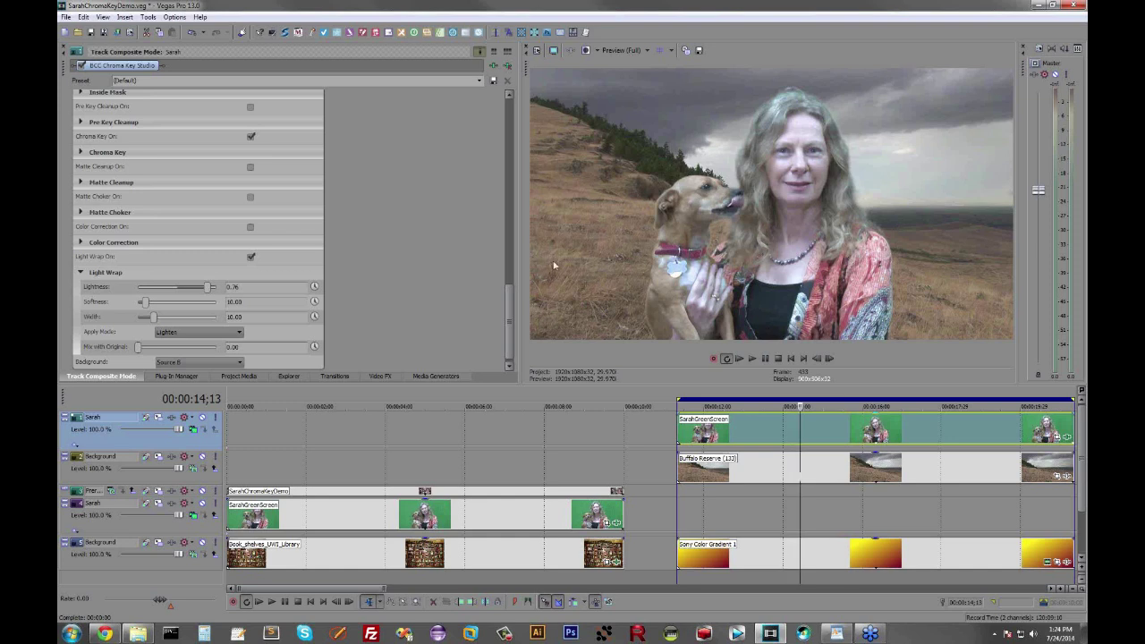
- Turn on Color Correction for the keyed clip and set Output White to 95.24 and Saturation to -14.29
{"action": "left_click", "coordinate": [87, 245]}
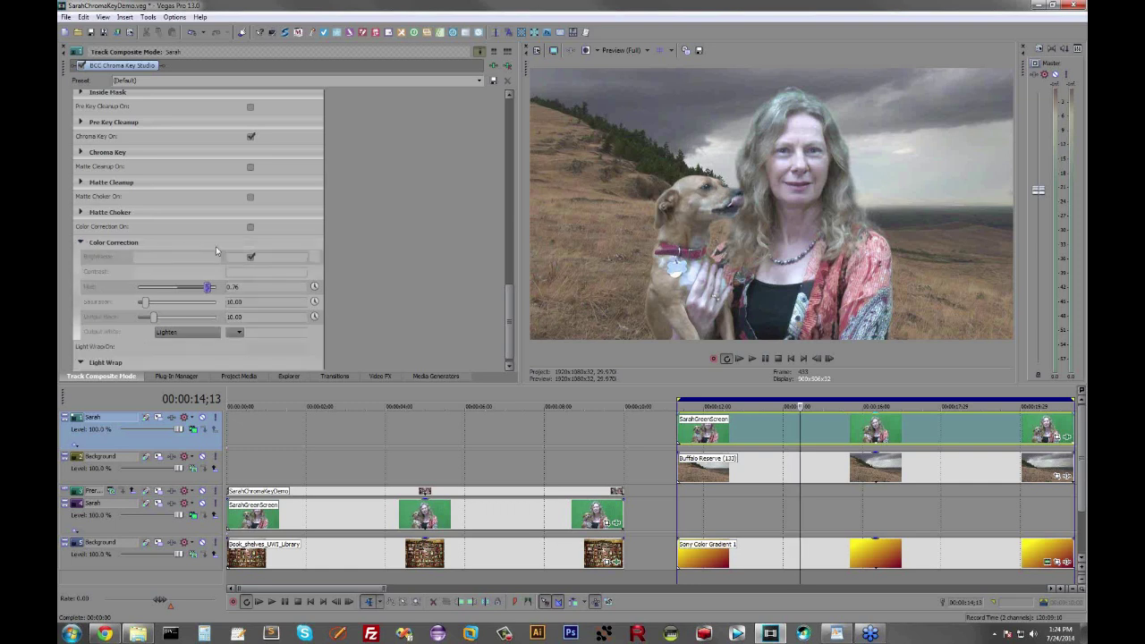
{"action": "left_click", "coordinate": [250, 227]}
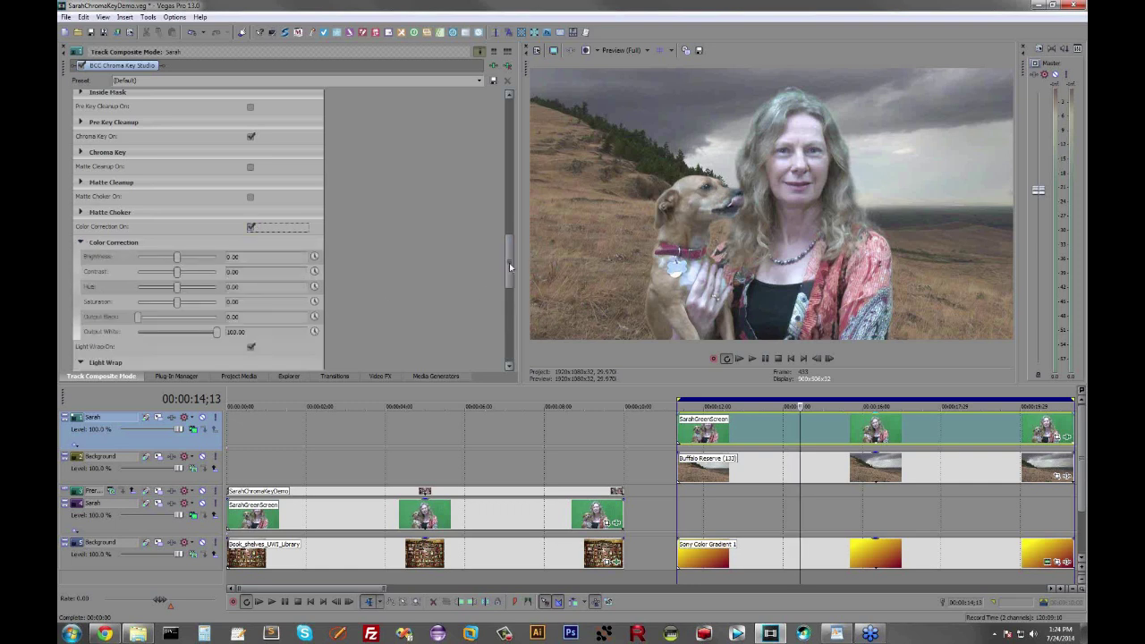
{"action": "left_click_drag", "start_coordinate": [510, 263], "coordinate": [509, 312]}
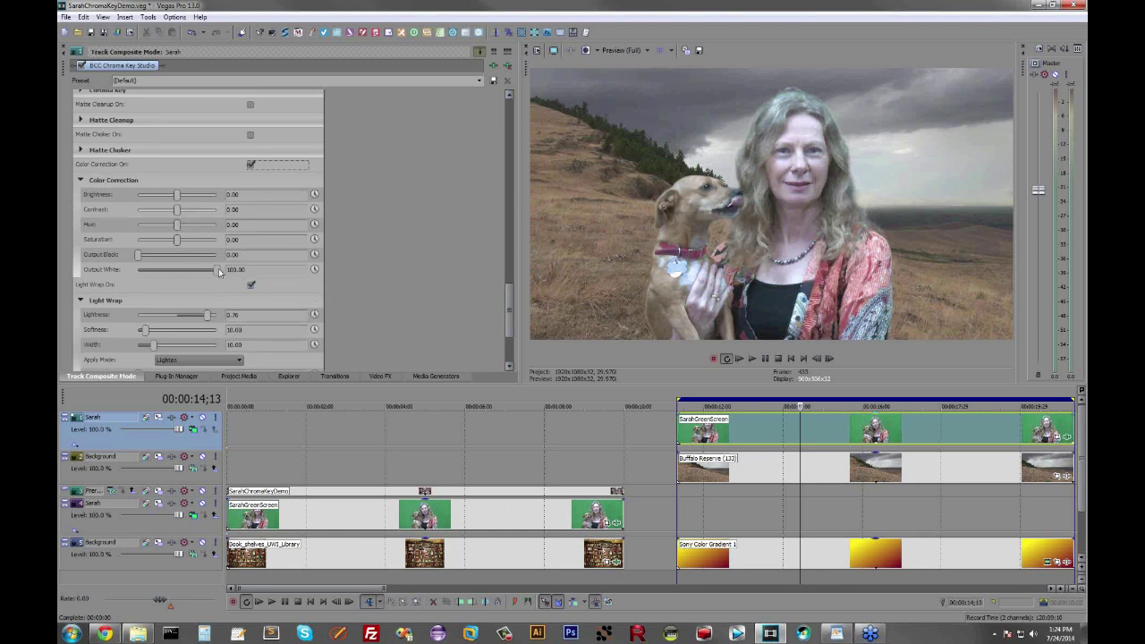
{"action": "left_click_drag", "start_coordinate": [218, 268], "coordinate": [214, 274]}
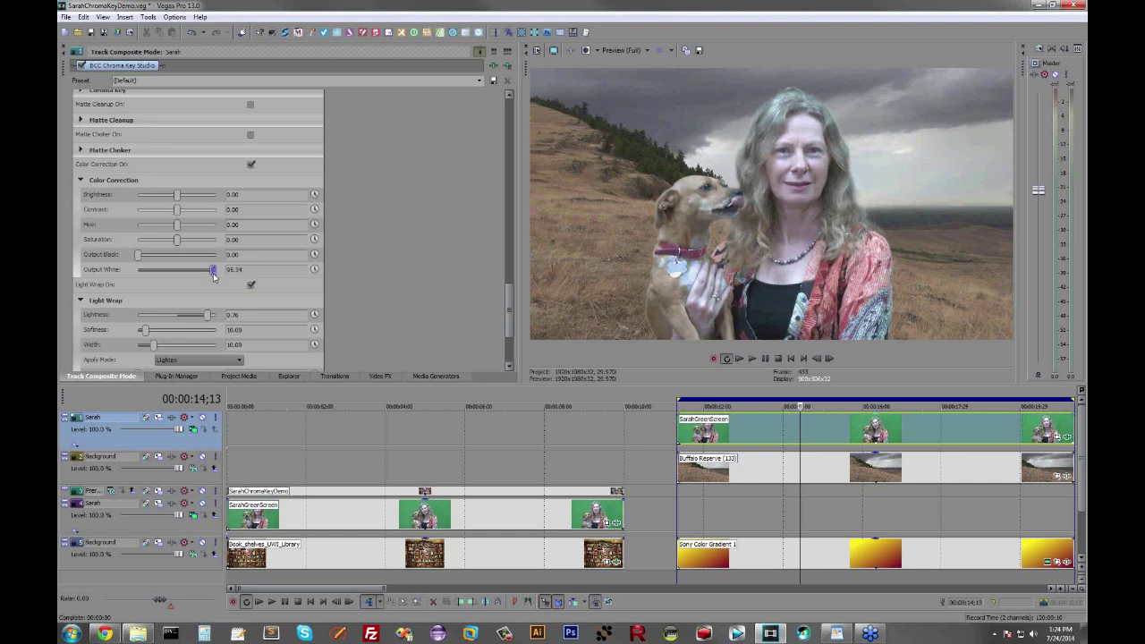
{"action": "left_click_drag", "start_coordinate": [176, 241], "coordinate": [172, 243]}
- Try a strong negative Color Correction Hue shift, then set the Hue to -3.00
{"action": "left_click_drag", "start_coordinate": [177, 227], "coordinate": [174, 227]}
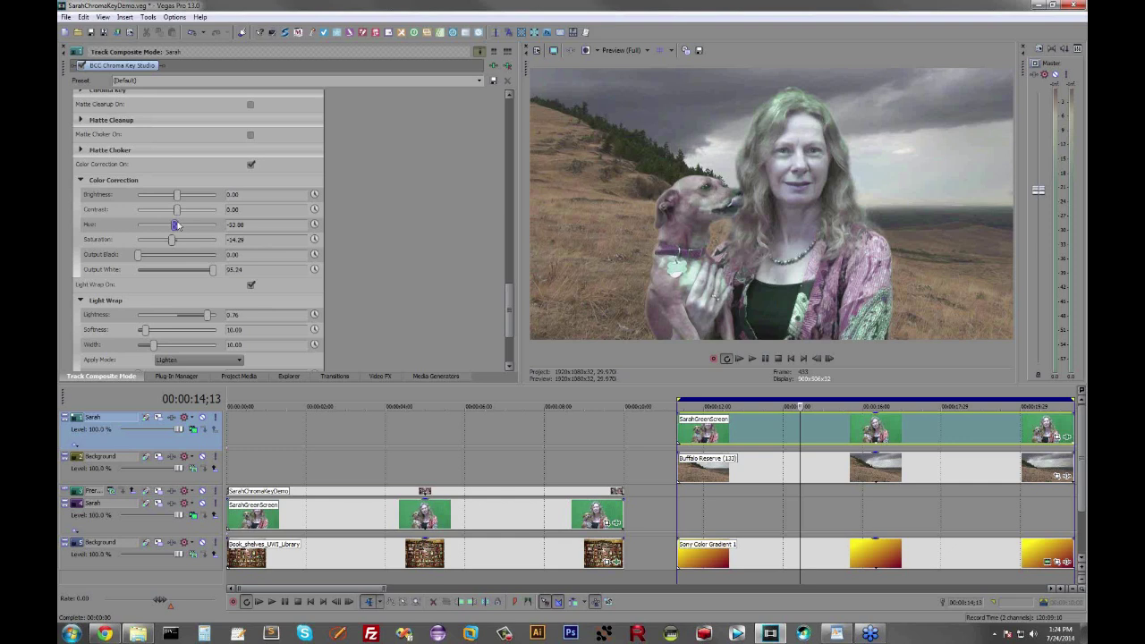
{"action": "left_click", "coordinate": [274, 224]}
{"action": "type", "text": "-14.2"}
{"action": "key", "text": "Return"}
{"action": "left_click", "coordinate": [838, 633]}
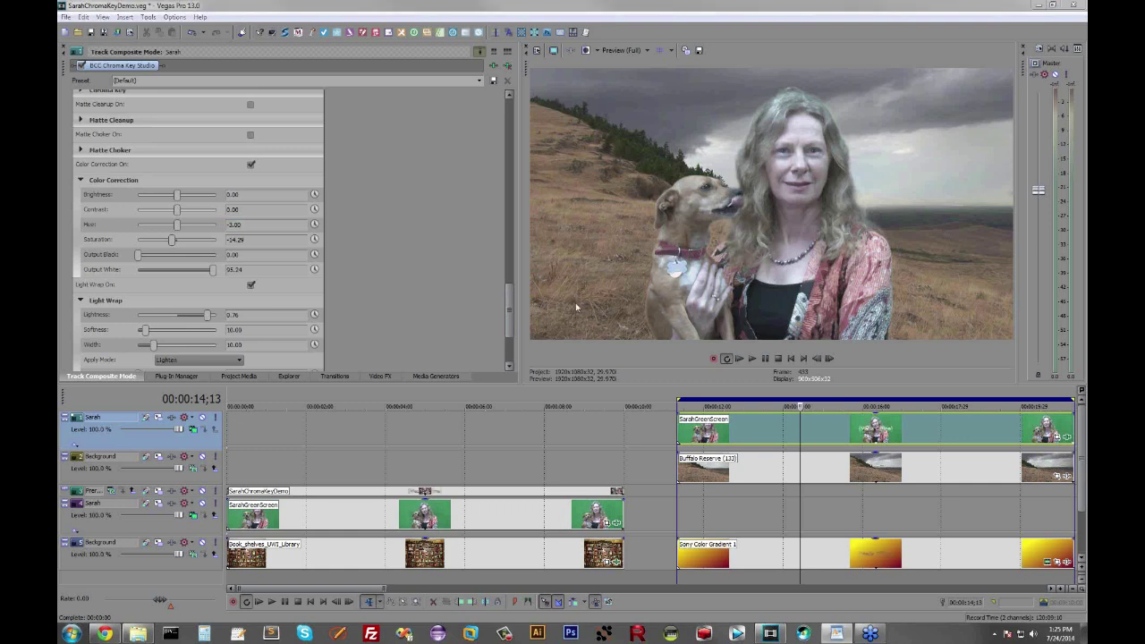
- Open the BCCMagicSharpDemo project from the webinar folder without saving the current project
{"action": "left_click", "coordinate": [289, 376]}
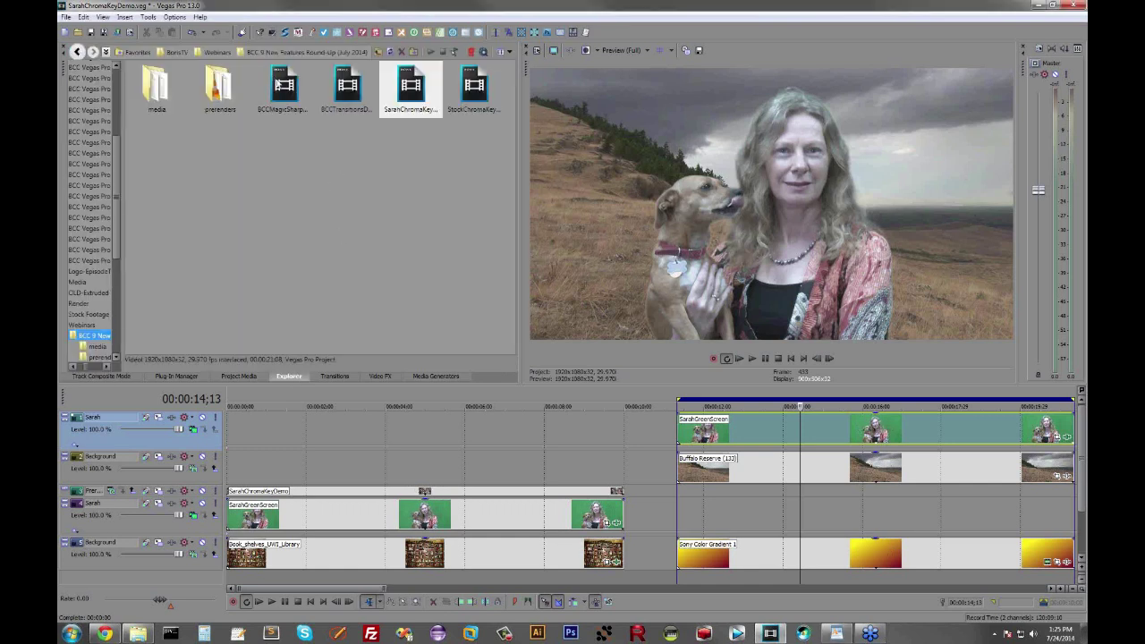
{"action": "double_click", "coordinate": [281, 86]}
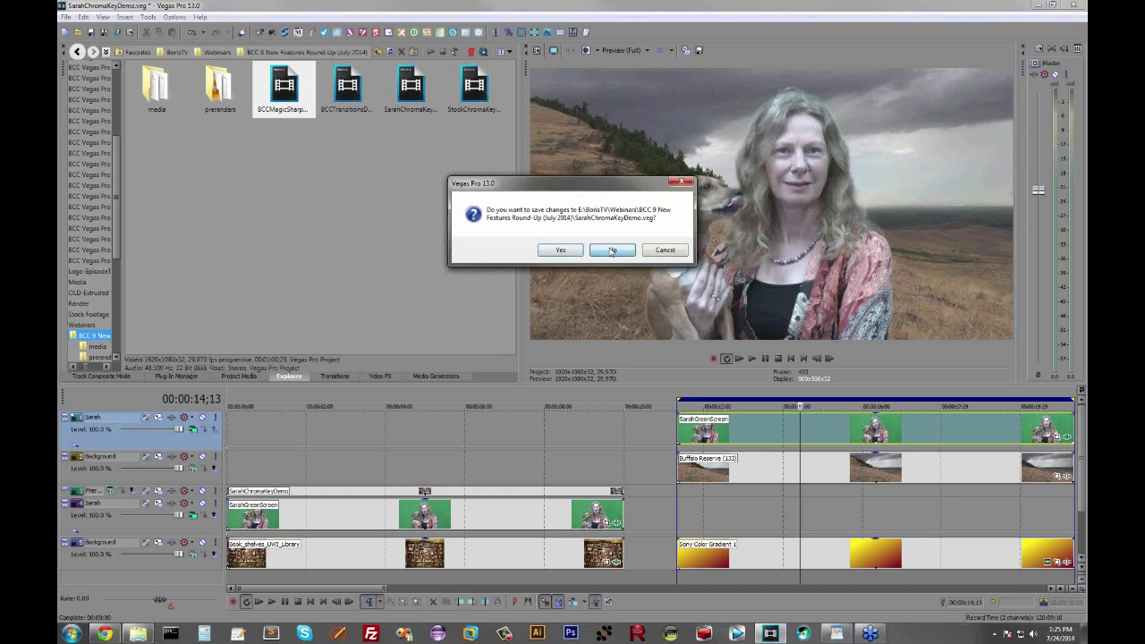
{"action": "left_click", "coordinate": [612, 249]}
- Set the first rosebush clip as the loop region and play it to review the footage
{"action": "left_click", "coordinate": [543, 452]}
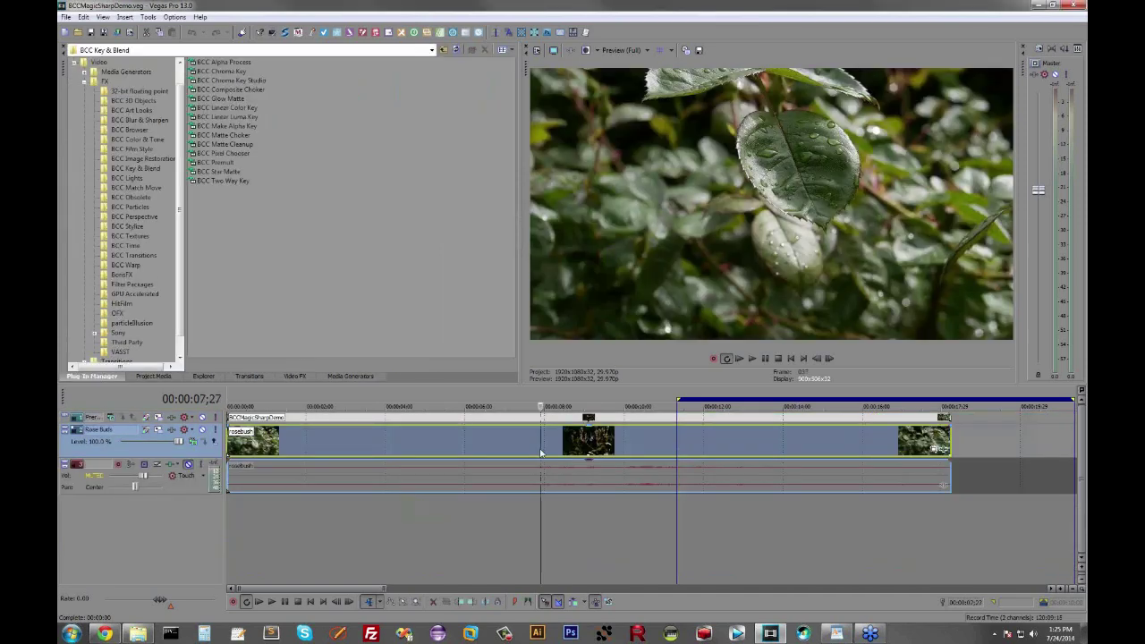
{"action": "scroll", "coordinate": [542, 453], "scroll_direction": "down", "scroll_amount": 3}
{"action": "left_click", "coordinate": [391, 451]}
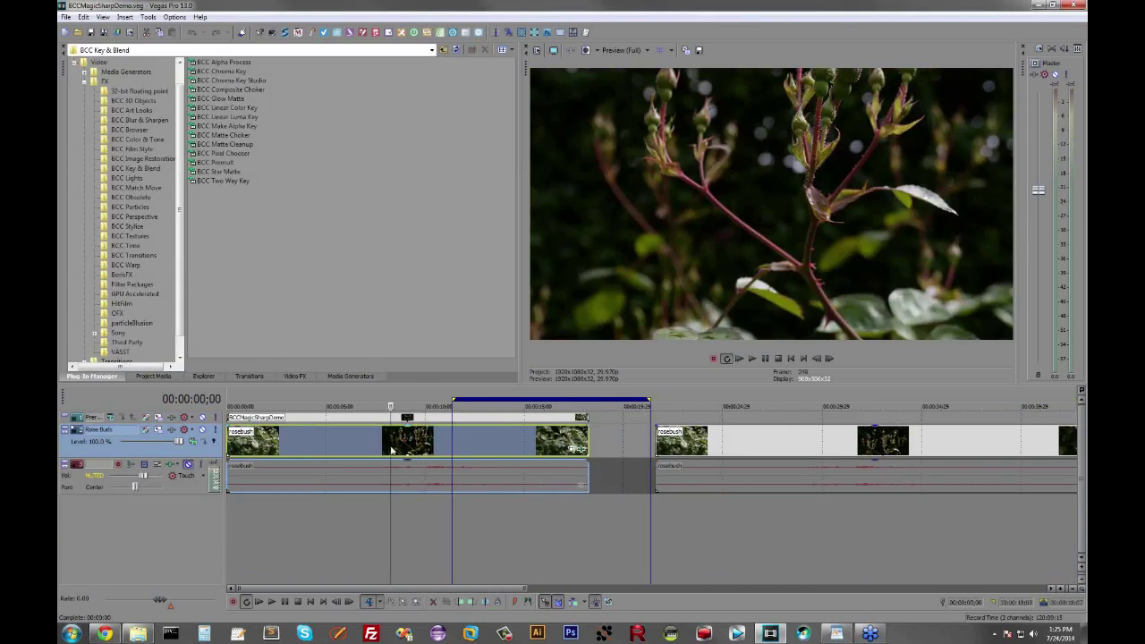
{"action": "double_click", "coordinate": [391, 451]}
{"action": "key", "text": "space"}
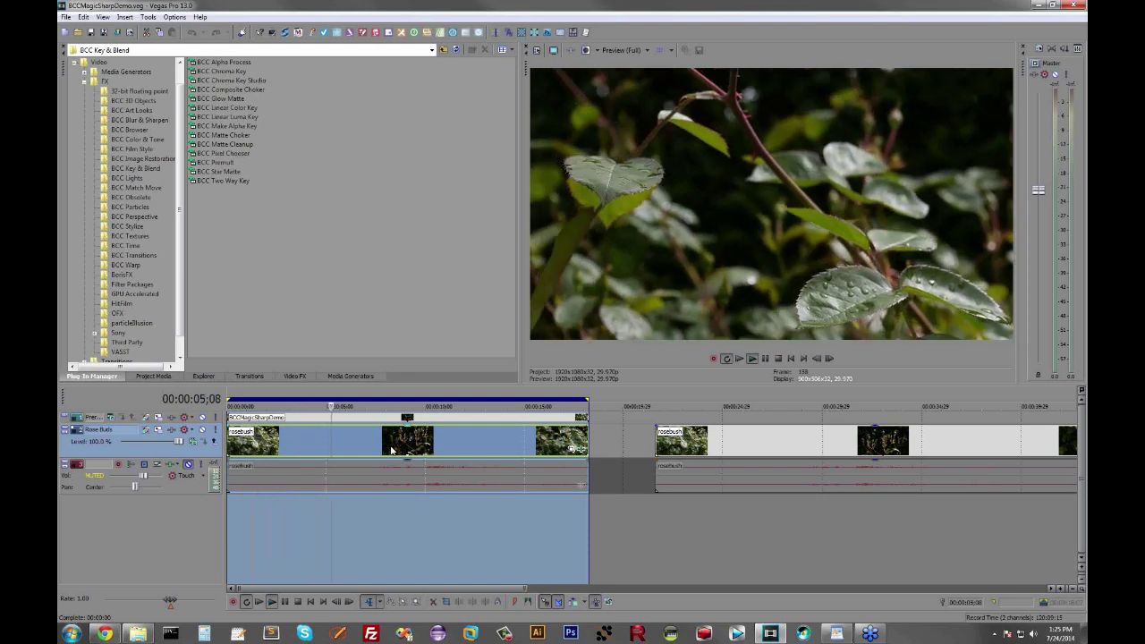
{"action": "left_click", "coordinate": [320, 442]}
{"action": "left_click", "coordinate": [306, 440]}
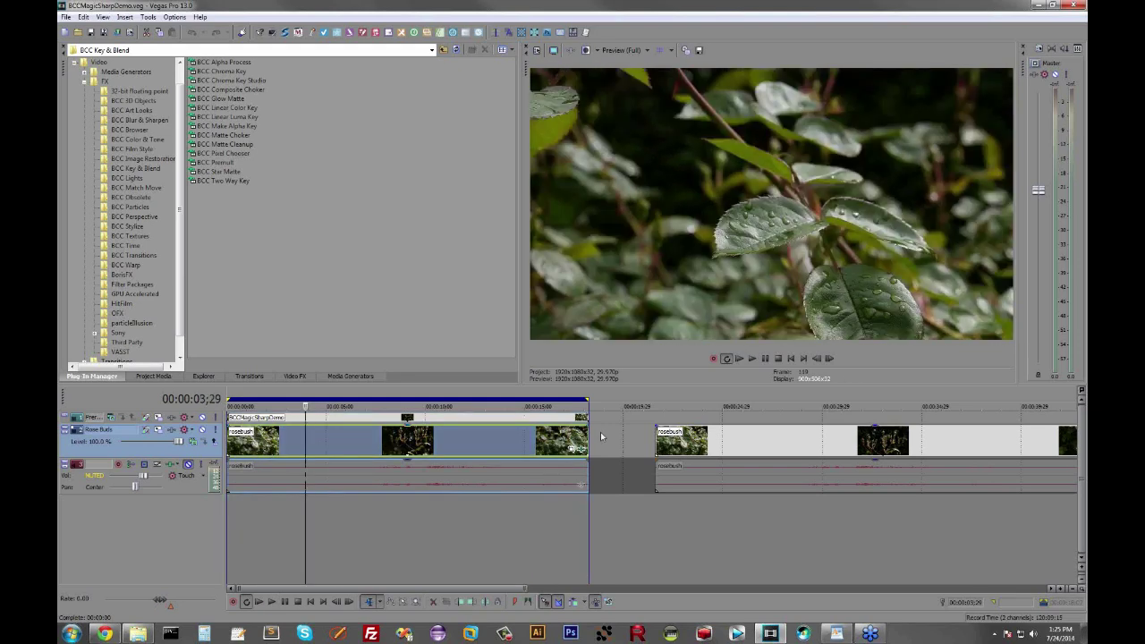
- Set the second rosebush clip as the loop region and show its preview unscaled at 1920x1080
{"action": "double_click", "coordinate": [682, 452]}
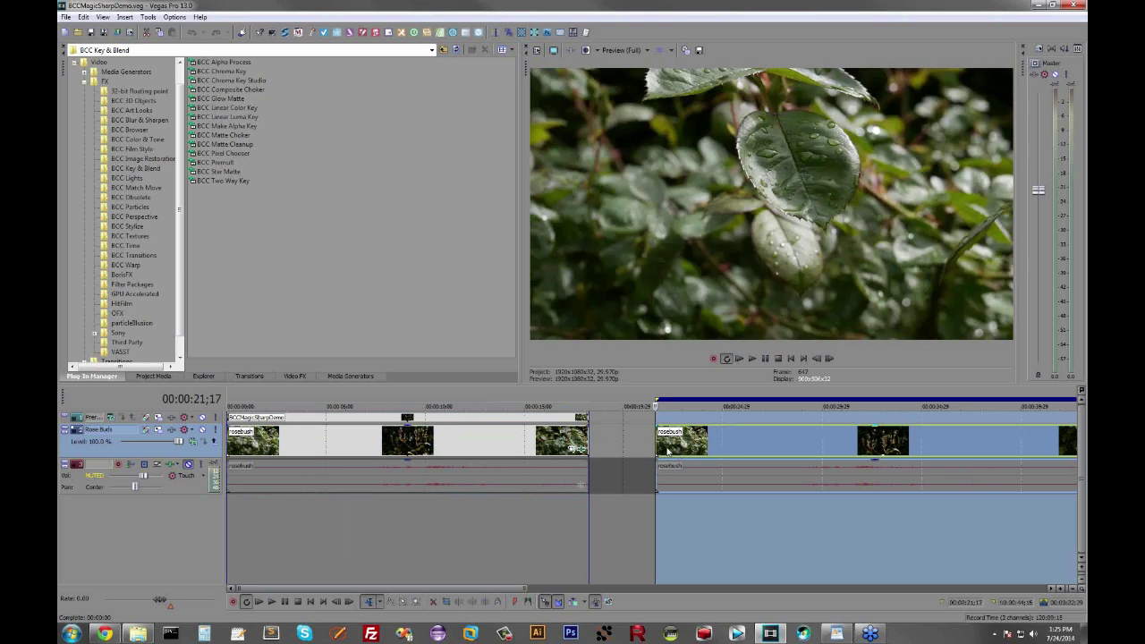
{"action": "left_click", "coordinate": [665, 436]}
{"action": "right_click", "coordinate": [774, 176]}
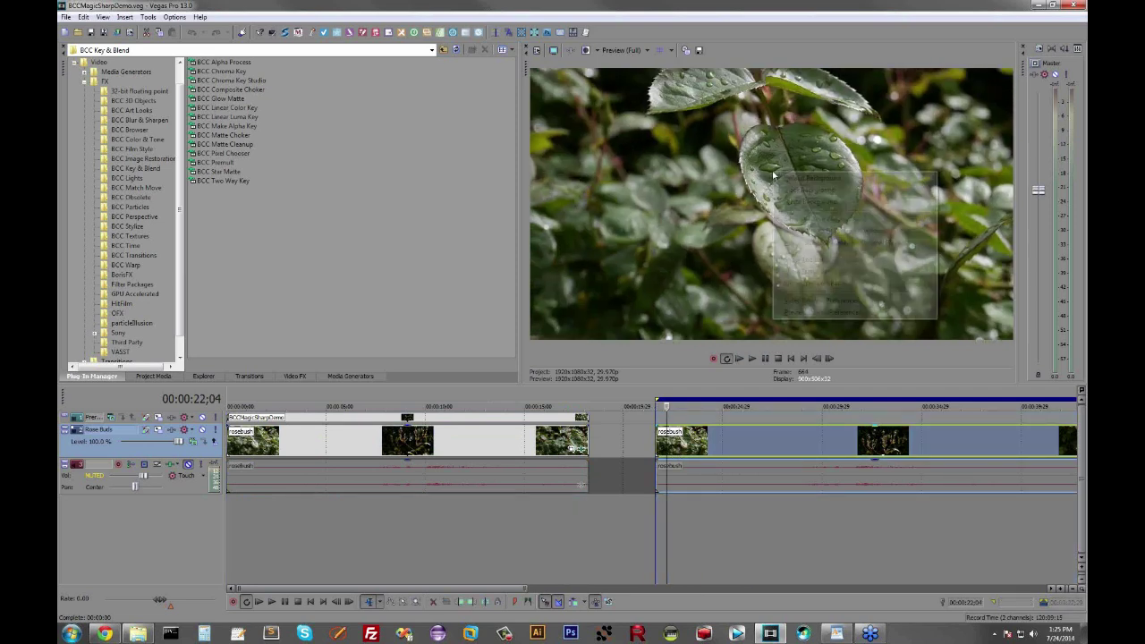
{"action": "left_click", "coordinate": [801, 231]}
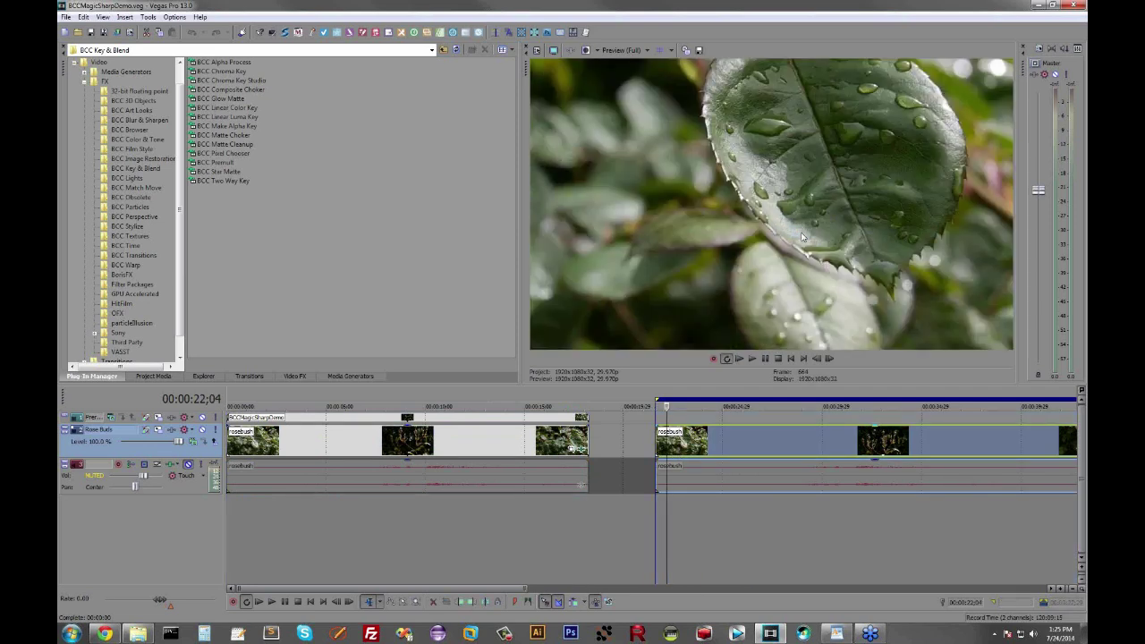
- Step through frames near the start of the second rosebush clip to examine the detail in the leaves
{"action": "key", "text": "Right"}
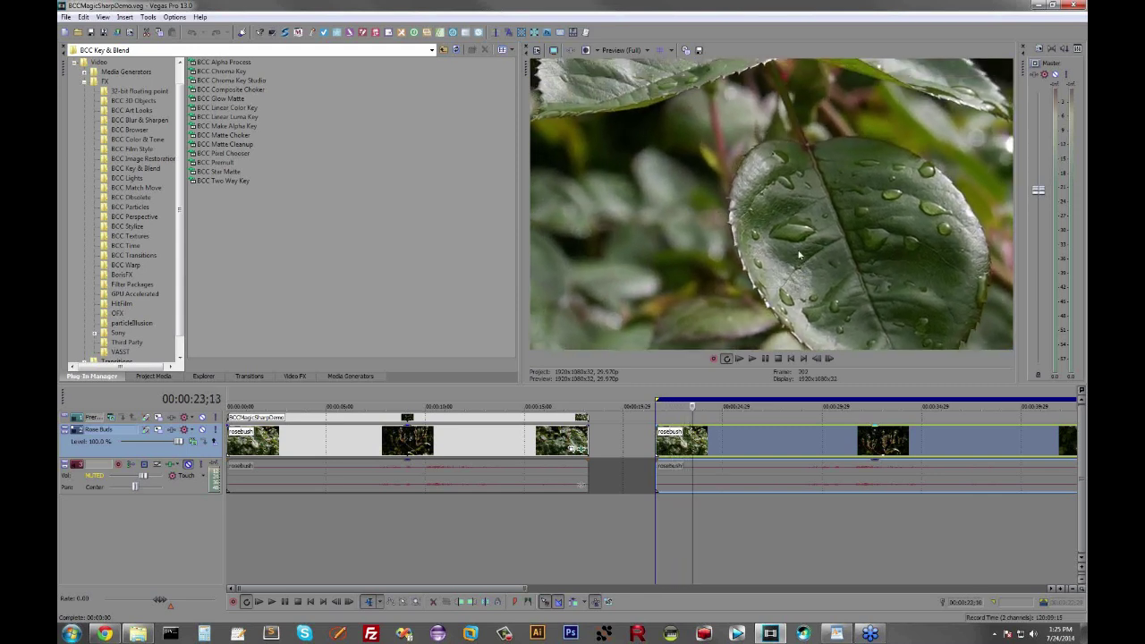
{"action": "key", "text": "Left"}
{"action": "key", "text": "Left"}
{"action": "key", "text": "Left"}
{"action": "key", "text": "Left"}
{"action": "key", "text": "Left"}
{"action": "key", "text": "Left"}
{"action": "key", "text": "Left"}
{"action": "key", "text": "Left"}
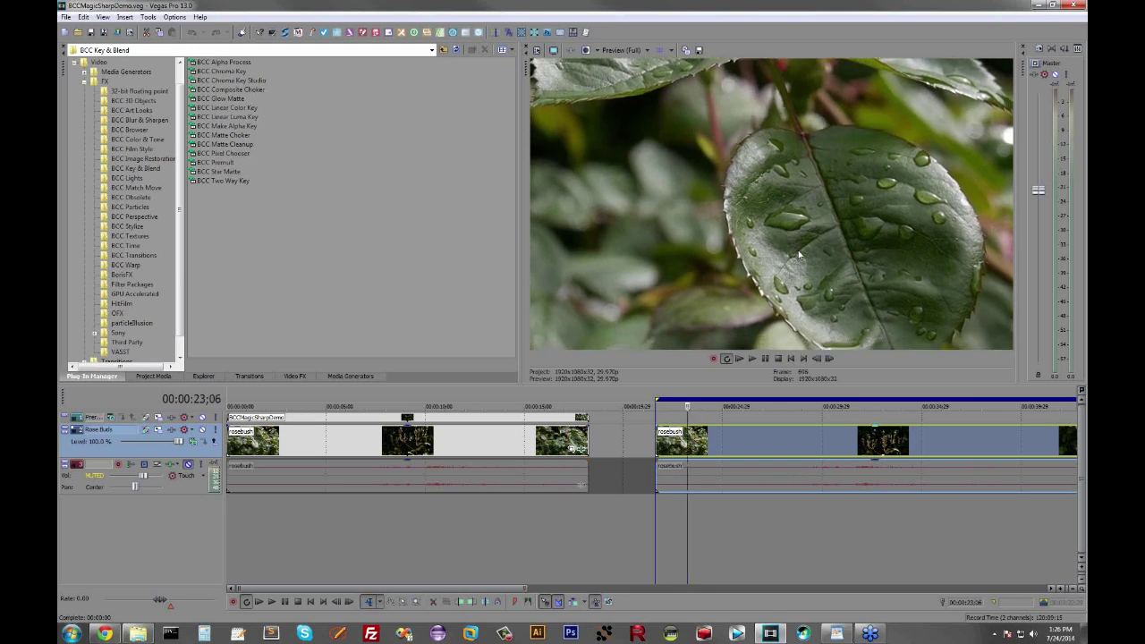
- Add the BCC Magic Sharp effect from BCC Image Restoration to the second rosebush clip
{"action": "left_click", "coordinate": [712, 456]}
{"action": "scroll", "coordinate": [712, 456], "scroll_direction": "down", "scroll_amount": 1}
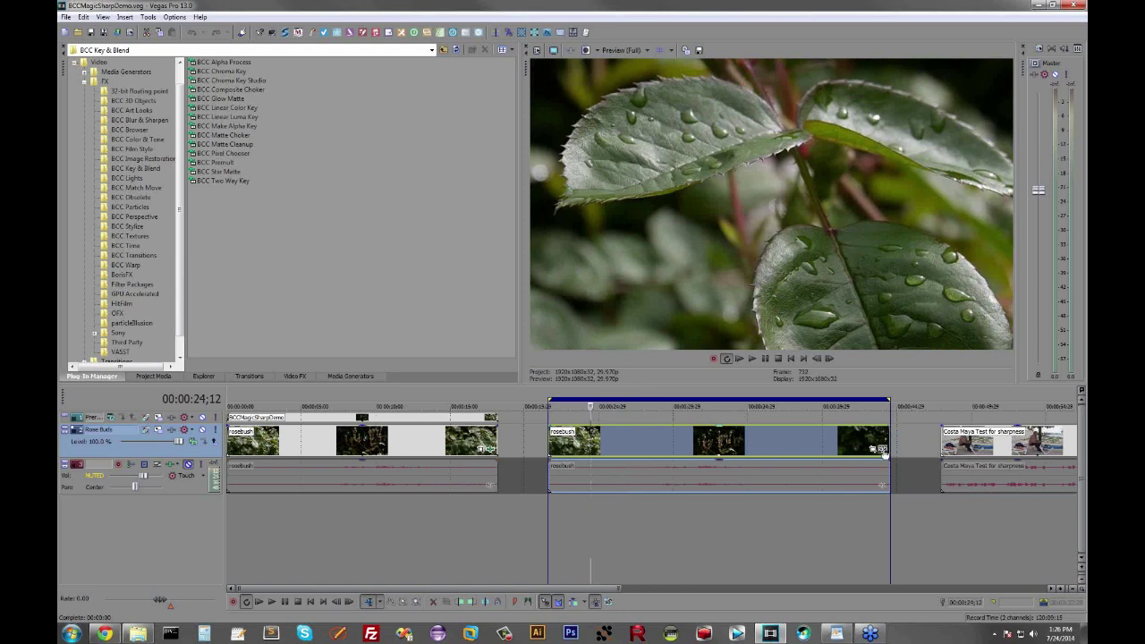
{"action": "left_click", "coordinate": [883, 450]}
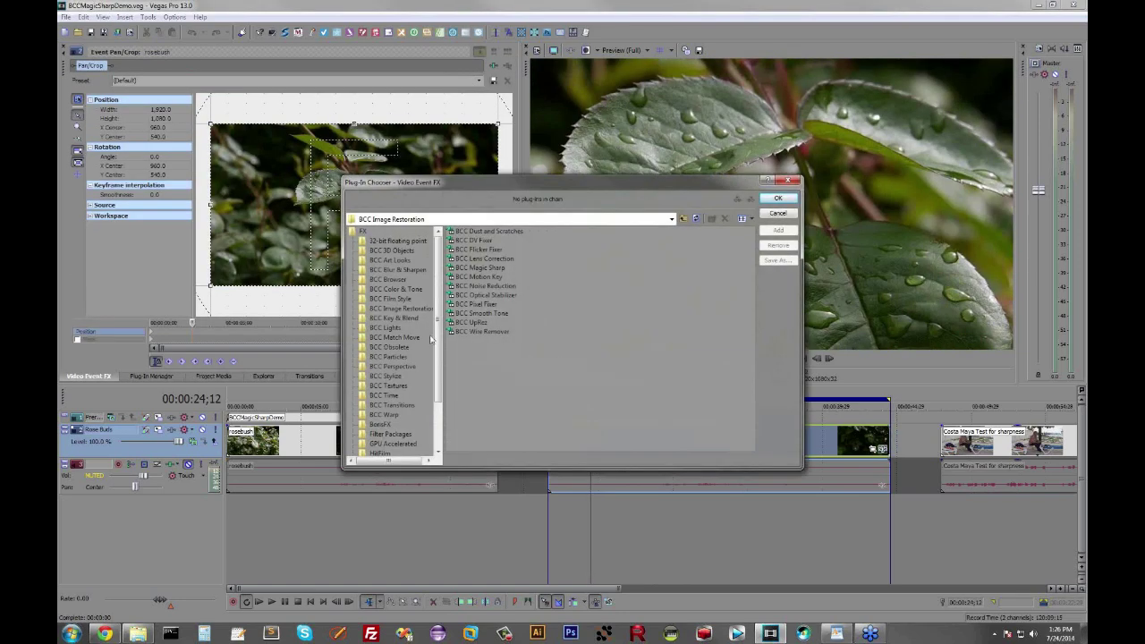
{"action": "left_click", "coordinate": [403, 309]}
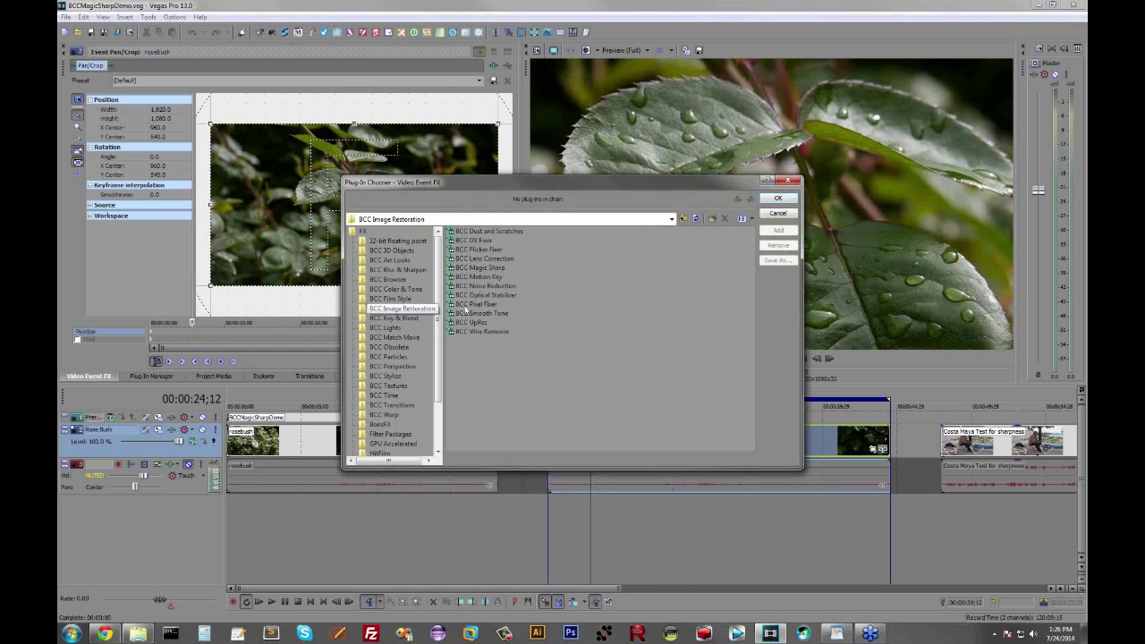
{"action": "double_click", "coordinate": [480, 267]}
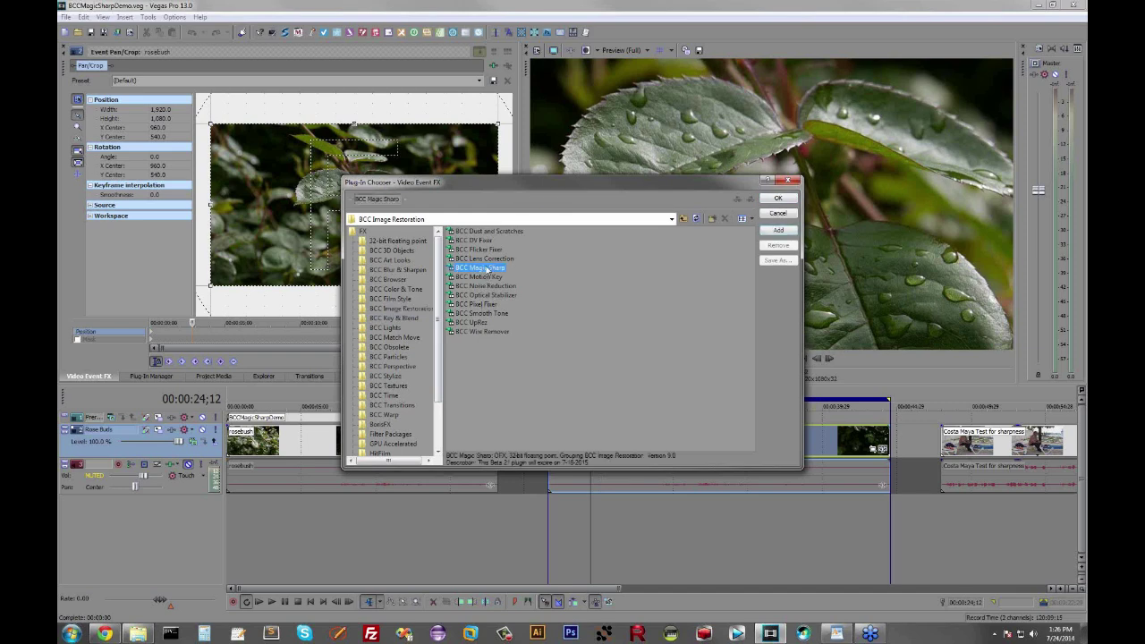
{"action": "left_click", "coordinate": [775, 198]}
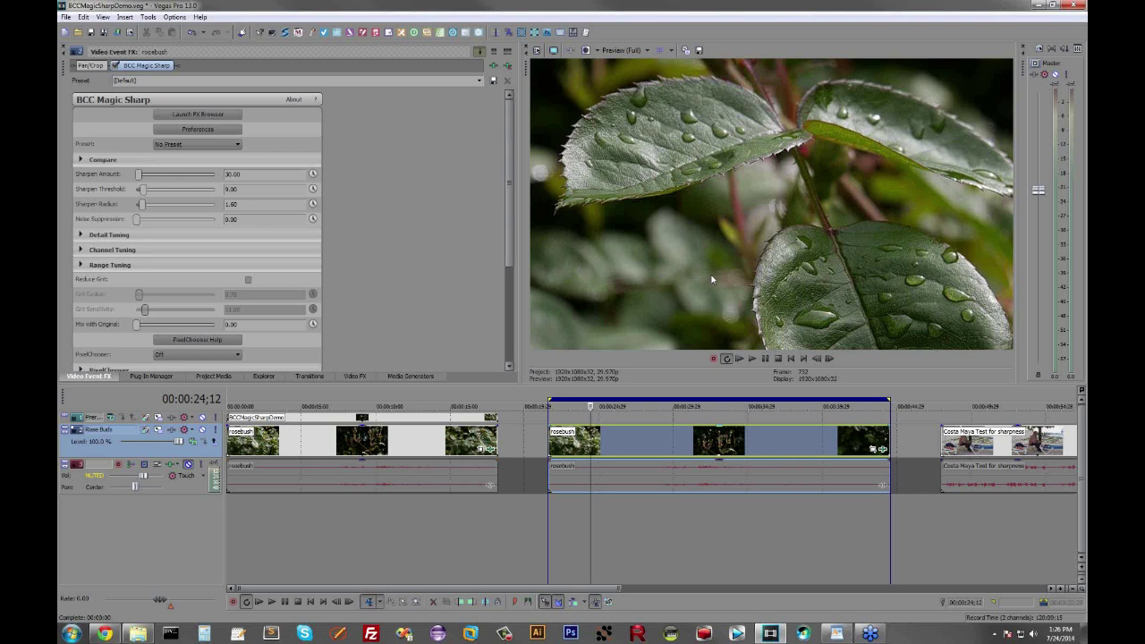
- Step the second rosebush clip back to 00:00:23;14 to inspect the sharpened leaf detail
{"action": "left_click", "coordinate": [579, 439]}
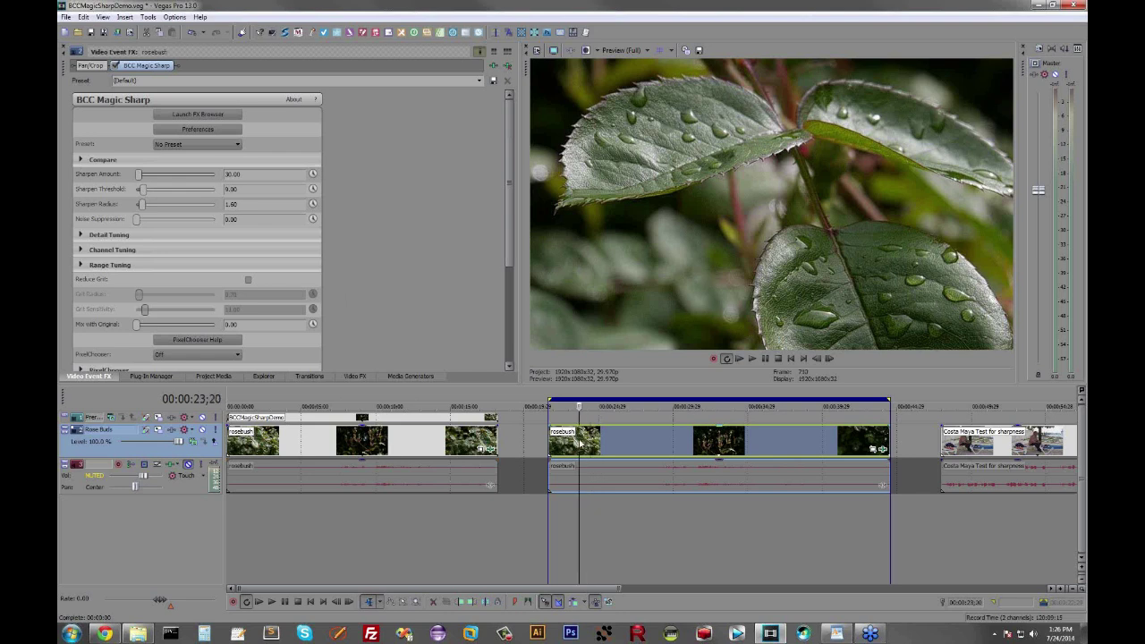
{"action": "key", "text": "Left"}
{"action": "key", "text": "Left"}
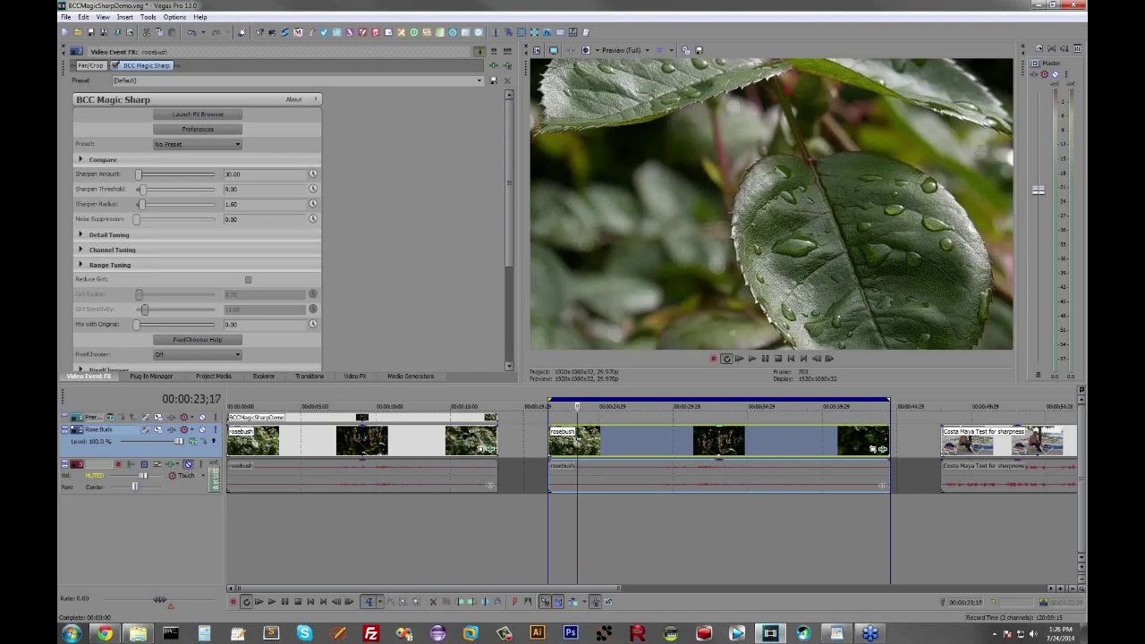
{"action": "key", "text": "Left"}
{"action": "key", "text": "Left"}
{"action": "key", "text": "Left"}
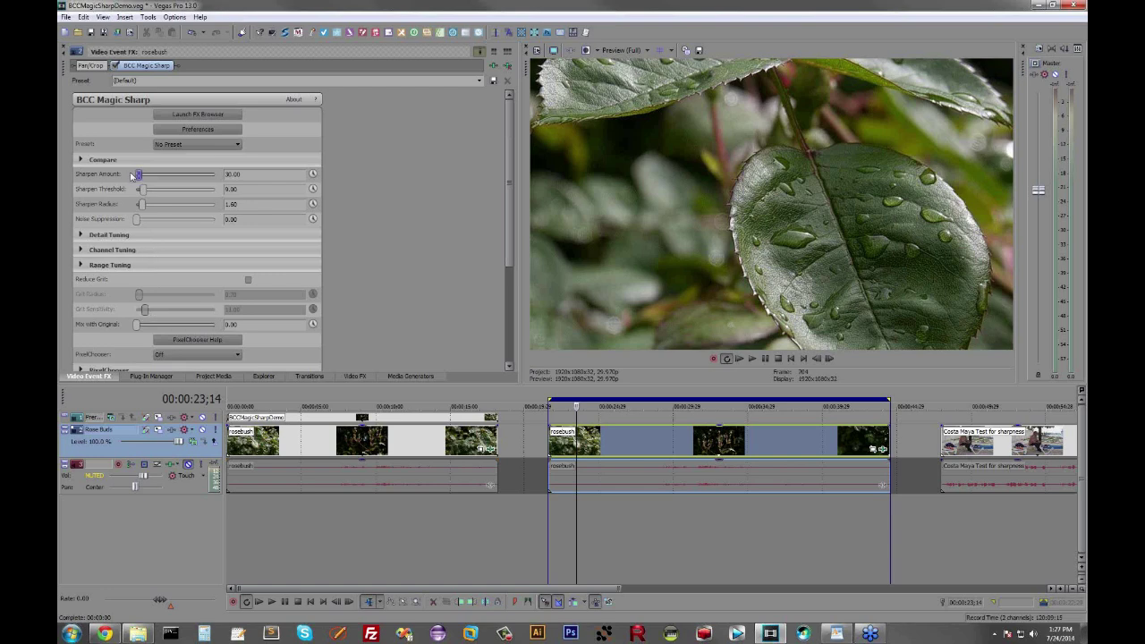
- Exaggerate the sharpening by raising the Sharpen Amount to about 469 and the Sharpen Radius to 12.67
{"action": "left_click_drag", "start_coordinate": [140, 180], "coordinate": [185, 177]}
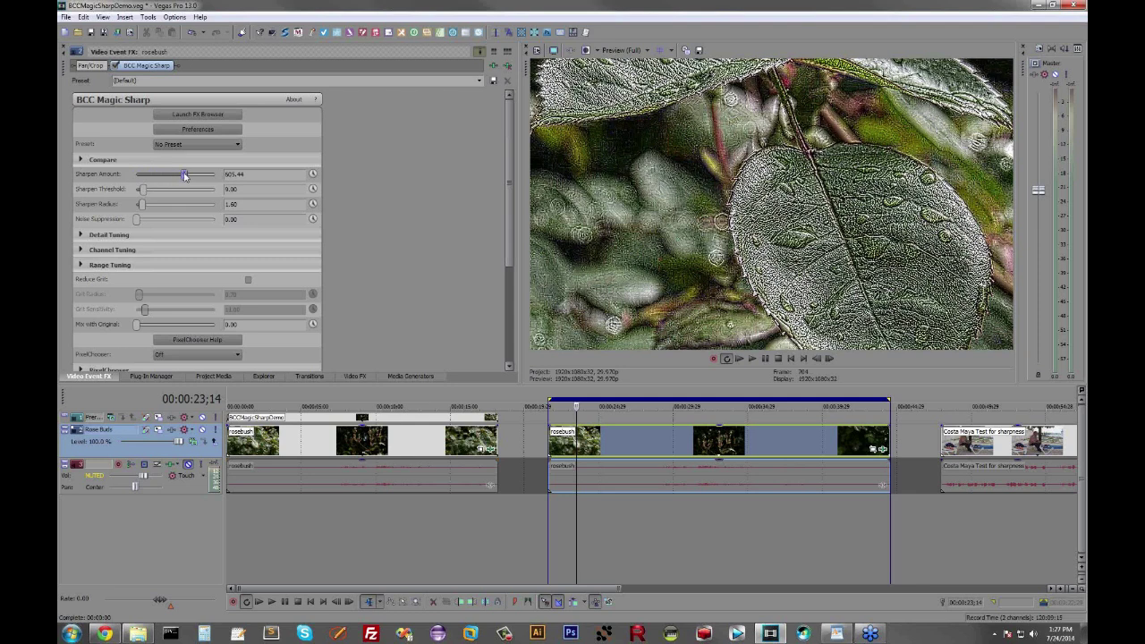
{"action": "left_click_drag", "start_coordinate": [185, 177], "coordinate": [174, 185]}
{"action": "left_click_drag", "start_coordinate": [141, 205], "coordinate": [187, 206]}
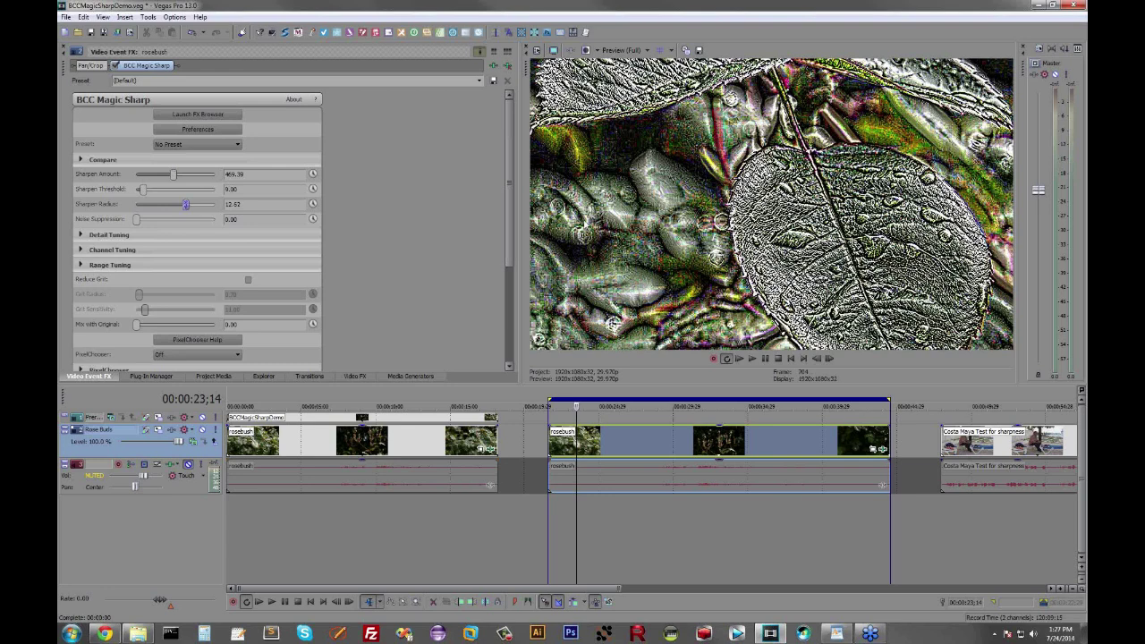
- Set Magic Sharp's Sharpen Radius to 1.60, Sharpen Amount to 70.07 and Sharpen Threshold to 97.28
{"action": "left_click_drag", "start_coordinate": [186, 206], "coordinate": [141, 177]}
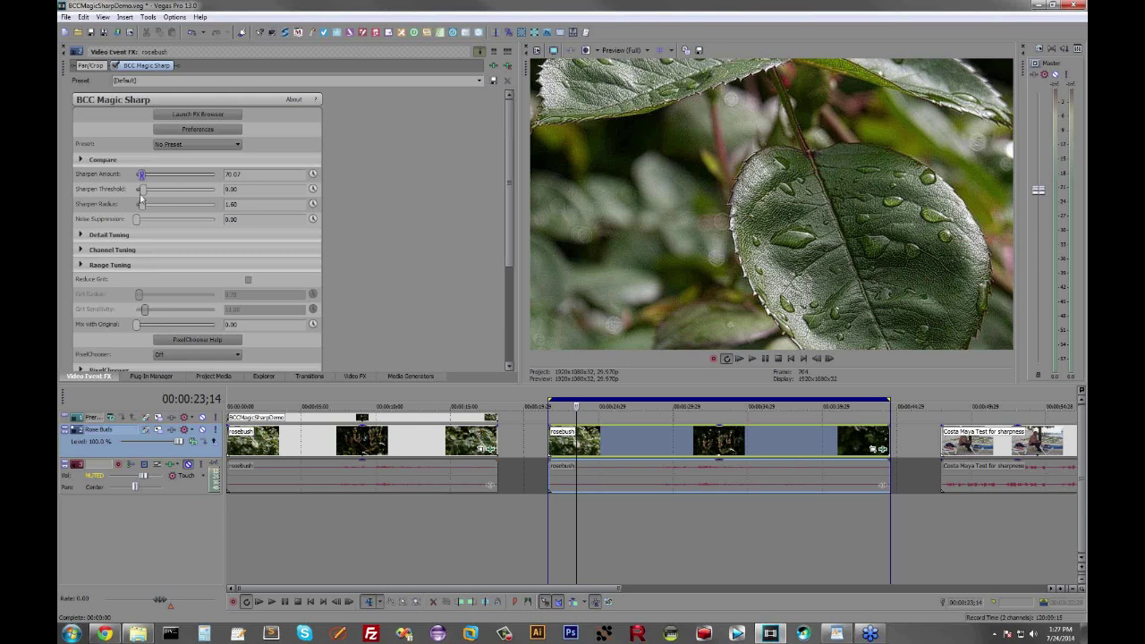
{"action": "mouse_move", "coordinate": [145, 194]}
{"action": "left_mouse_down"}
{"action": "mouse_move", "coordinate": [184, 191]}
{"action": "mouse_move", "coordinate": [156, 200]}
{"action": "left_mouse_up"}
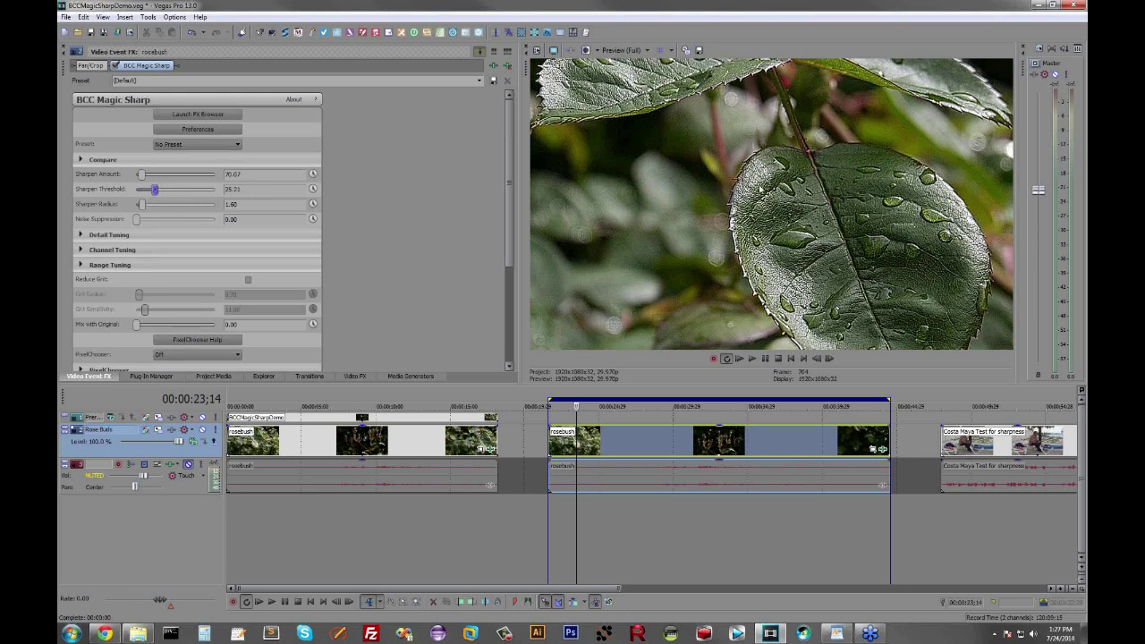
{"action": "left_click_drag", "start_coordinate": [156, 193], "coordinate": [214, 206]}
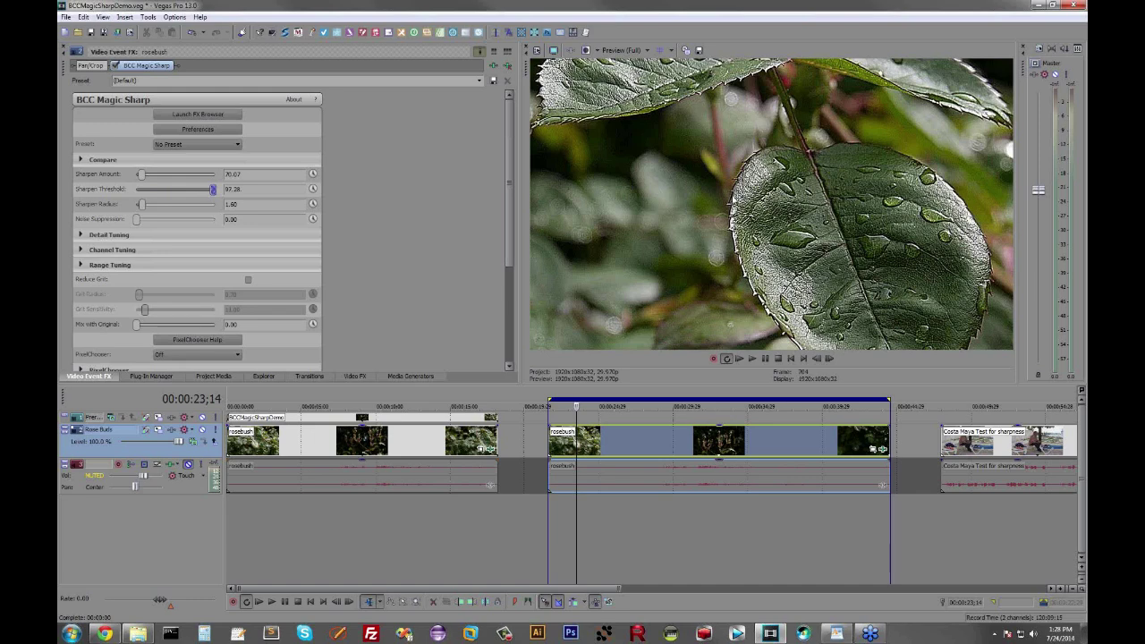
- Set Magic Sharp's Sharpen Threshold to 11.17, Sharpen Amount to about 61.9 and Noise Suppression to 6.42, comparing against the bypassed effect
{"action": "left_click", "coordinate": [115, 66]}
{"action": "left_click", "coordinate": [115, 67]}
{"action": "left_click", "coordinate": [312, 189]}
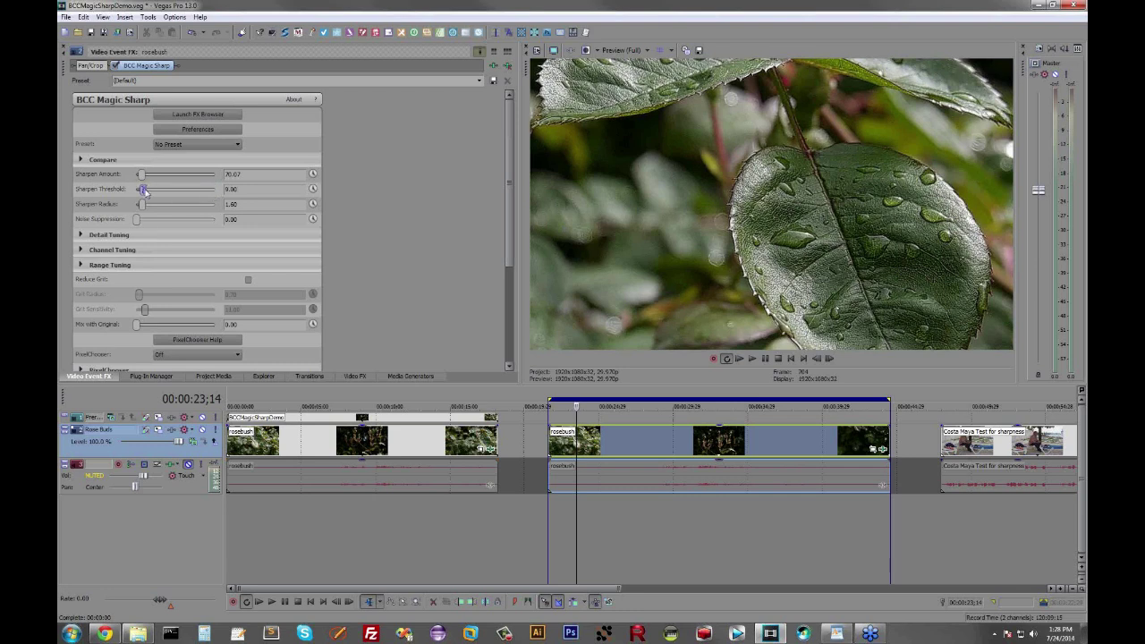
{"action": "left_click_drag", "start_coordinate": [142, 190], "coordinate": [145, 190]}
{"action": "left_click_drag", "start_coordinate": [142, 177], "coordinate": [140, 179]}
{"action": "left_click_drag", "start_coordinate": [137, 224], "coordinate": [138, 223]}
{"action": "left_click", "coordinate": [114, 65]}
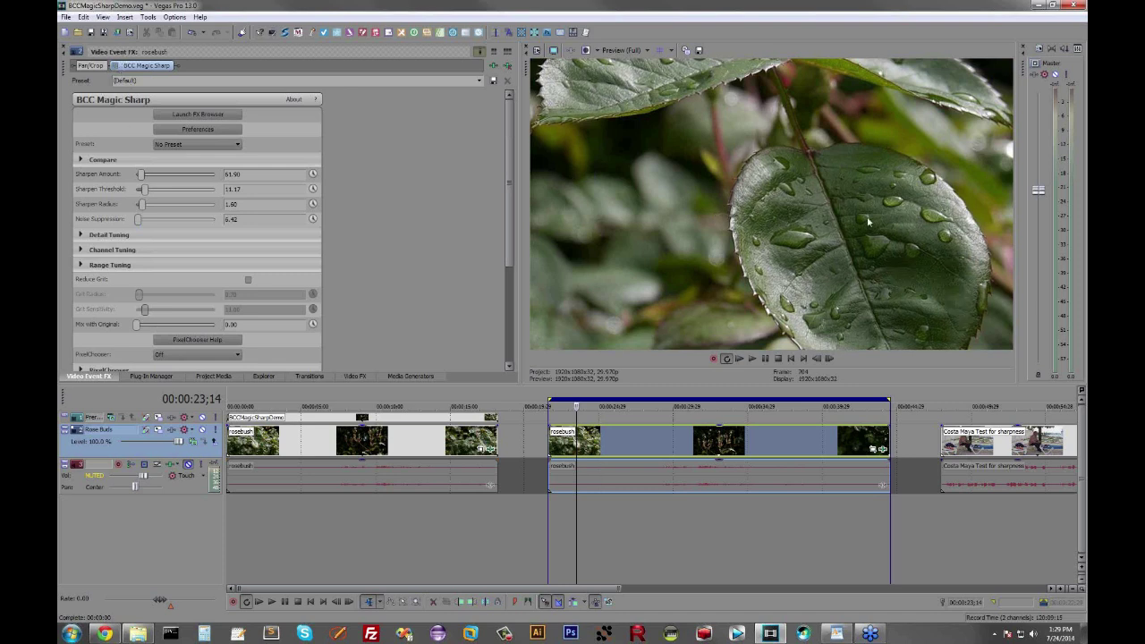
{"action": "left_click", "coordinate": [115, 66]}
- Expand Magic Sharp's Detail Tuning settings and disable both the Small Pass and the Fine Pass
{"action": "scroll", "coordinate": [319, 234], "scroll_direction": "down", "scroll_amount": 1}
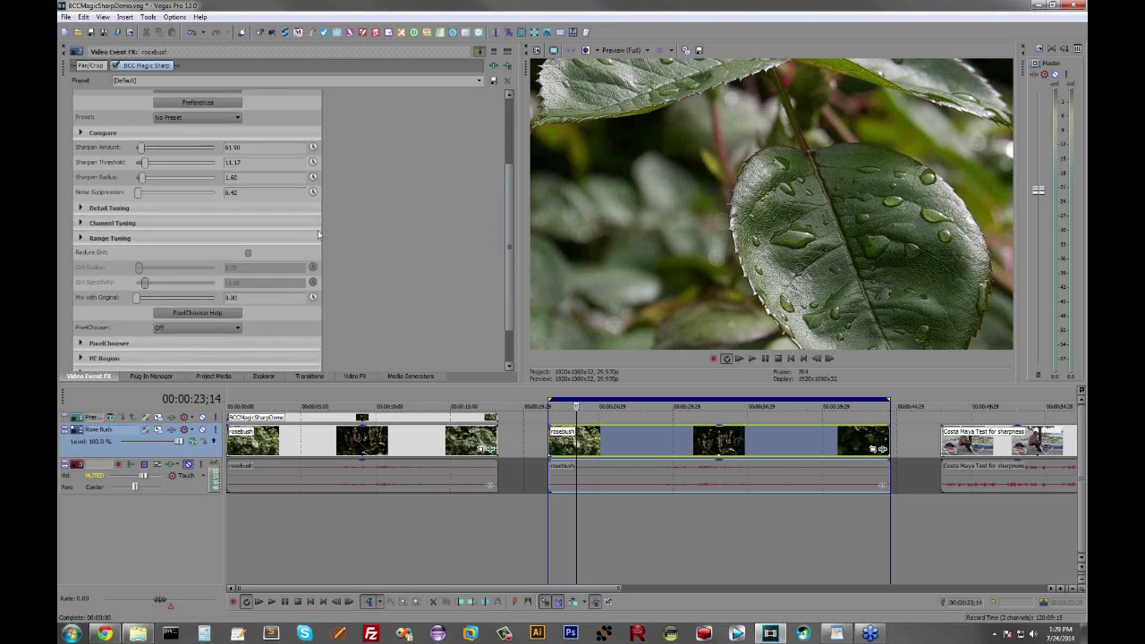
{"action": "left_click", "coordinate": [81, 207]}
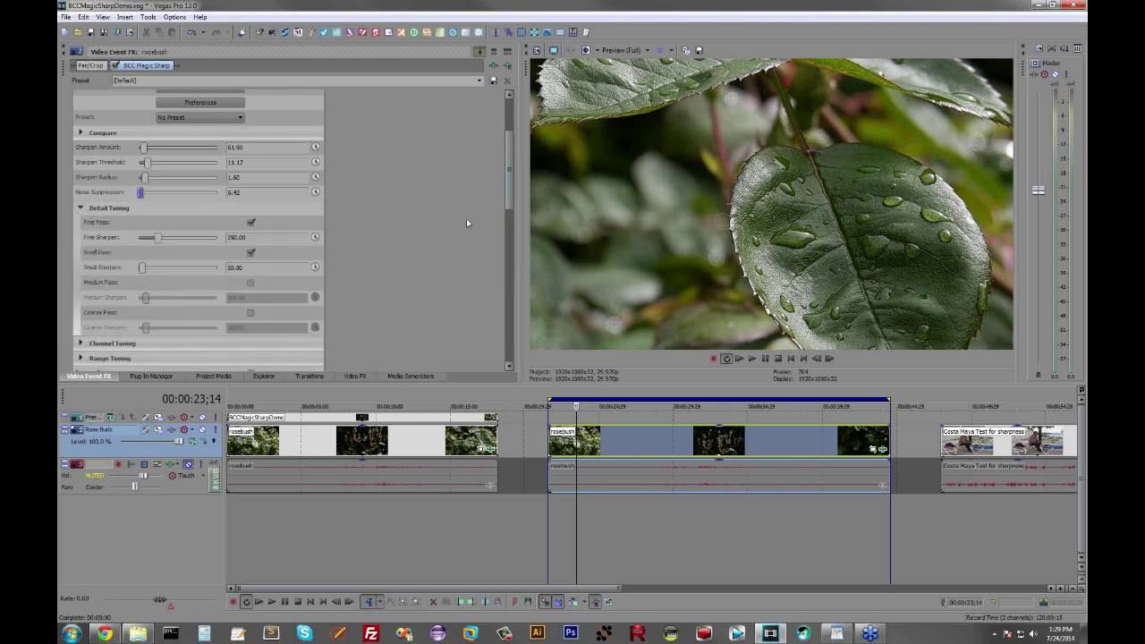
{"action": "scroll", "coordinate": [501, 215], "scroll_direction": "down", "scroll_amount": 2}
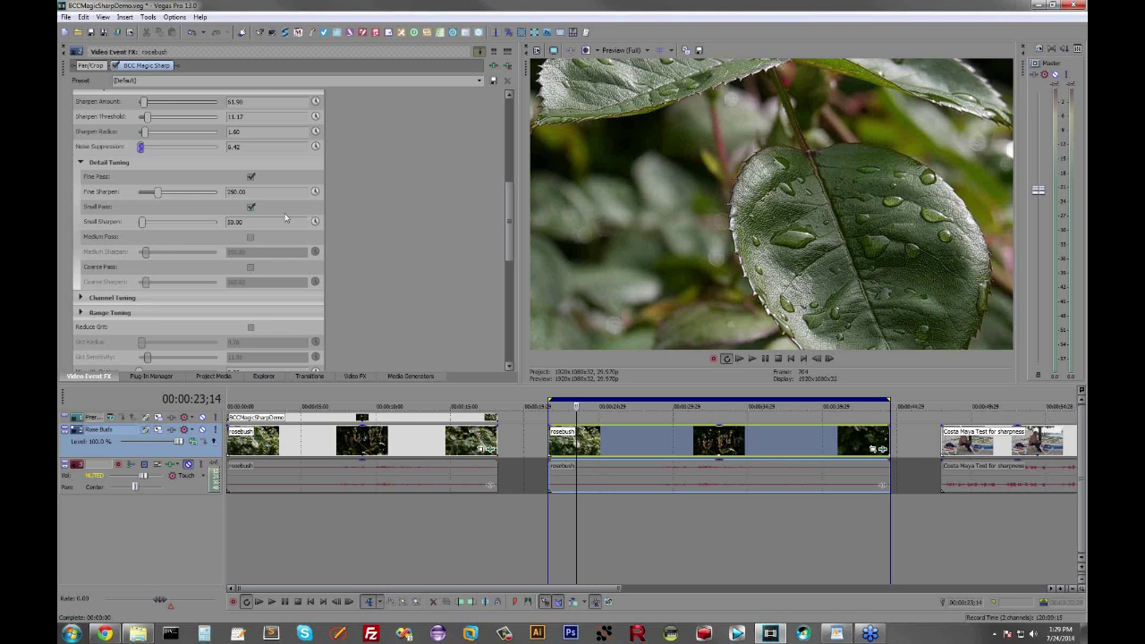
{"action": "left_click", "coordinate": [250, 209]}
{"action": "left_click", "coordinate": [250, 176]}
- Try the Coarse Pass alone with Coarse Sharpen raised to about half its range, reset the value and disable the pass
{"action": "left_click", "coordinate": [251, 268]}
{"action": "left_click", "coordinate": [251, 268]}
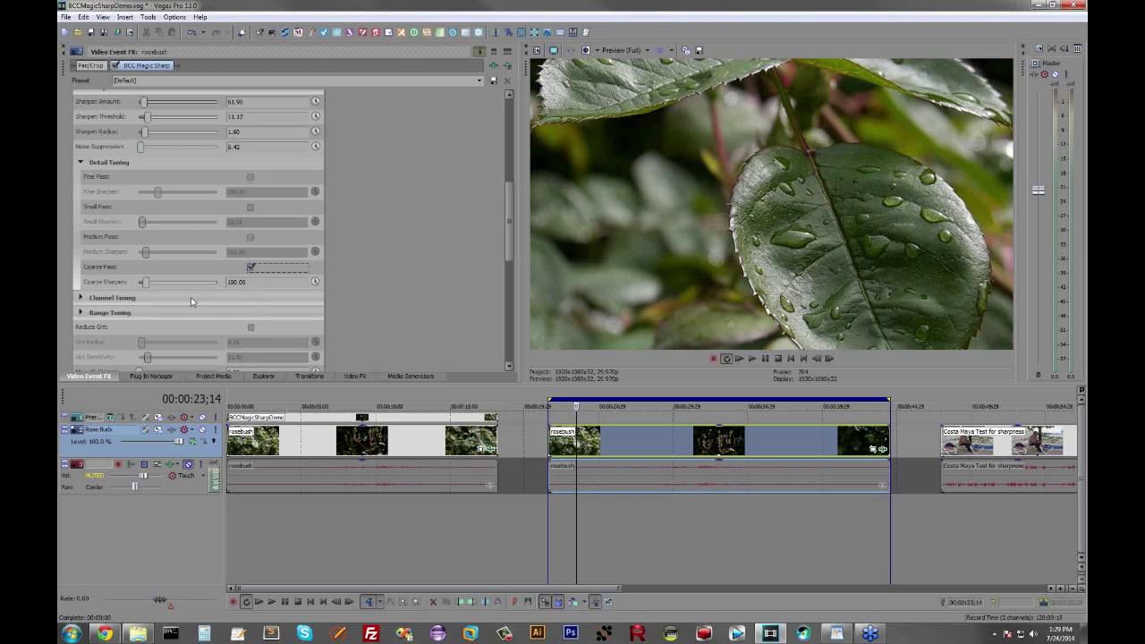
{"action": "left_click_drag", "start_coordinate": [148, 284], "coordinate": [181, 284]}
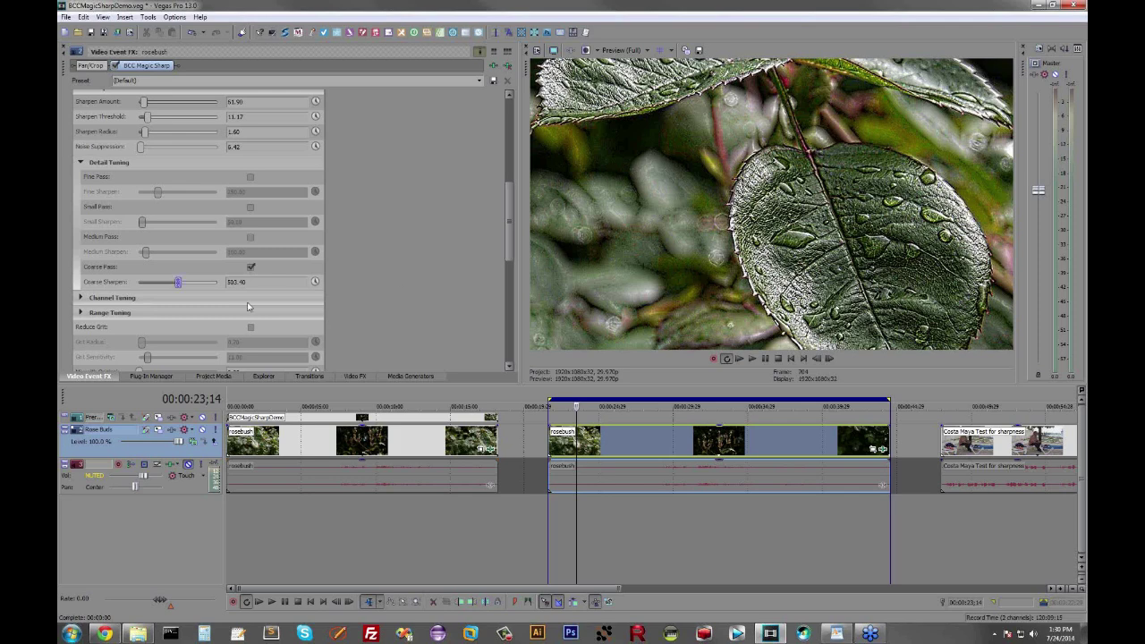
{"action": "double_click", "coordinate": [178, 282]}
{"action": "left_click", "coordinate": [249, 268]}
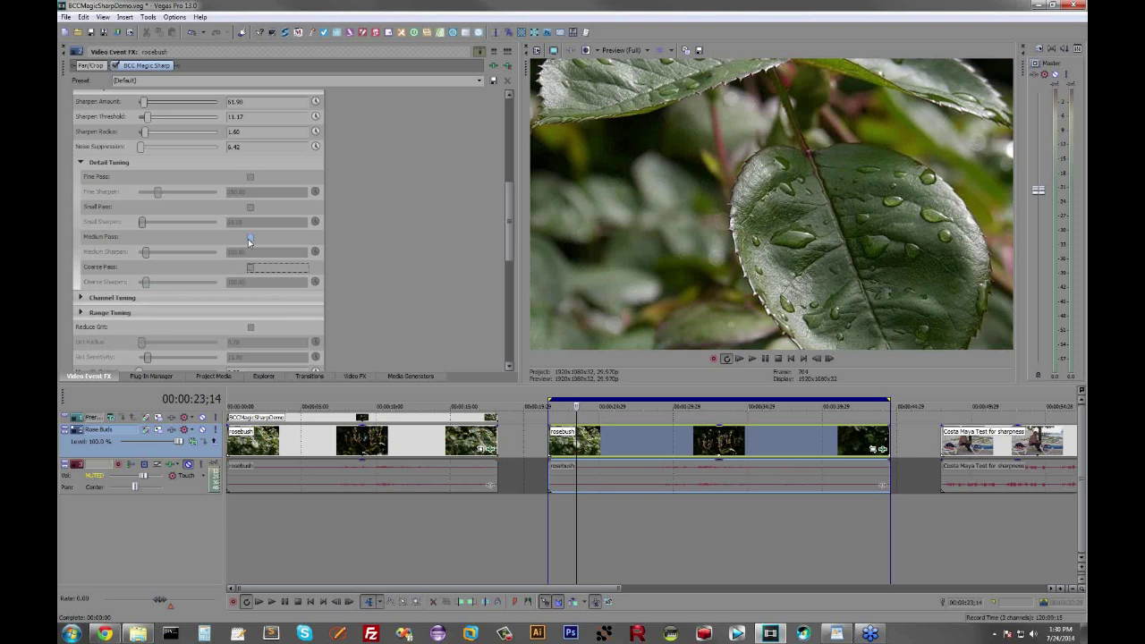
- Try the Medium Pass alone with Medium Sharpen raised to about 544, and disable the pass again
{"action": "left_click", "coordinate": [248, 237]}
{"action": "left_click_drag", "start_coordinate": [145, 252], "coordinate": [181, 254]}
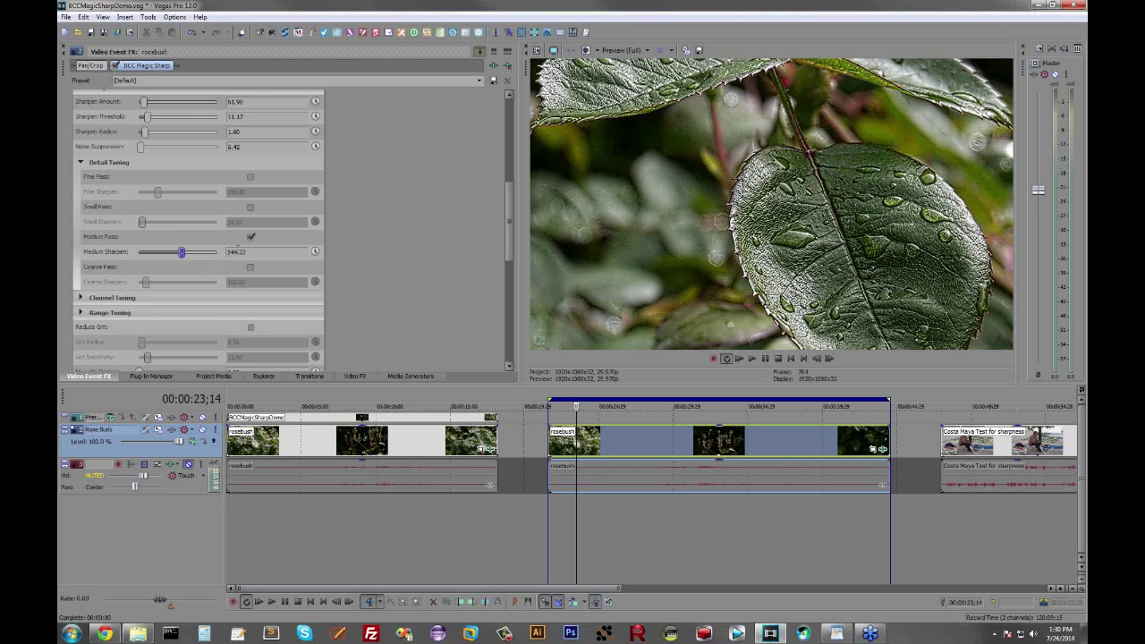
{"action": "left_click", "coordinate": [250, 236]}
- Enable the Small Pass, raise Small Sharpen to about 250, and turn the pass off for comparison
{"action": "left_click", "coordinate": [251, 207]}
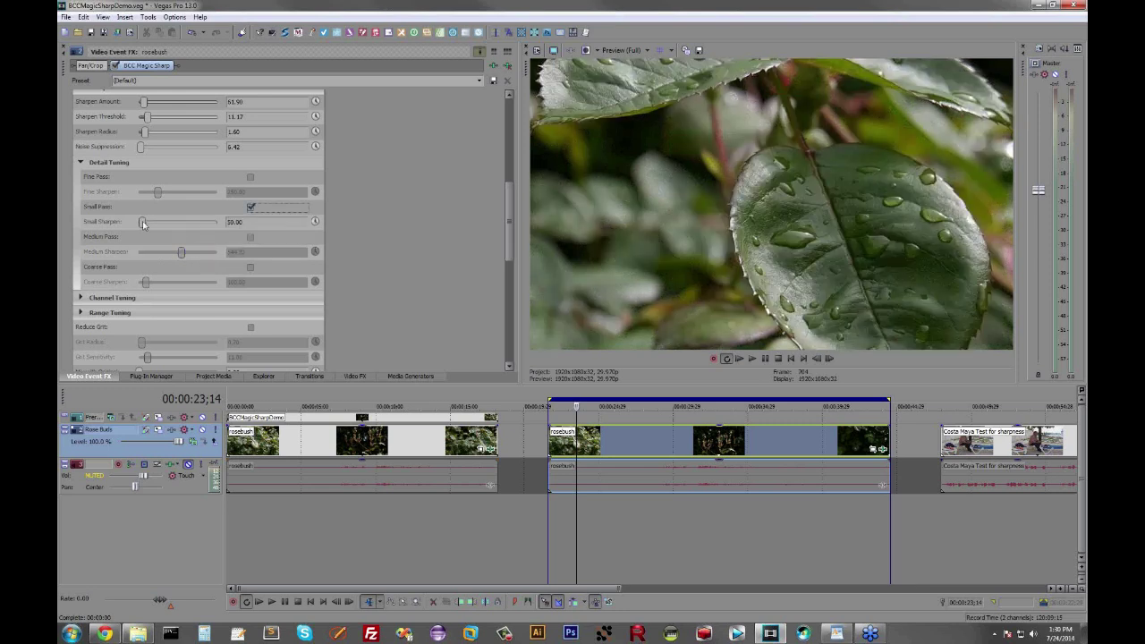
{"action": "left_click_drag", "start_coordinate": [142, 221], "coordinate": [151, 224]}
{"action": "left_click_drag", "start_coordinate": [157, 226], "coordinate": [158, 223]}
{"action": "left_click", "coordinate": [251, 207]}
- Try the Fine Pass alone with Fine Sharpen at 1000 and at about 319, and disable the pass again
{"action": "left_click", "coordinate": [251, 176]}
{"action": "left_click_drag", "start_coordinate": [158, 196], "coordinate": [228, 196]}
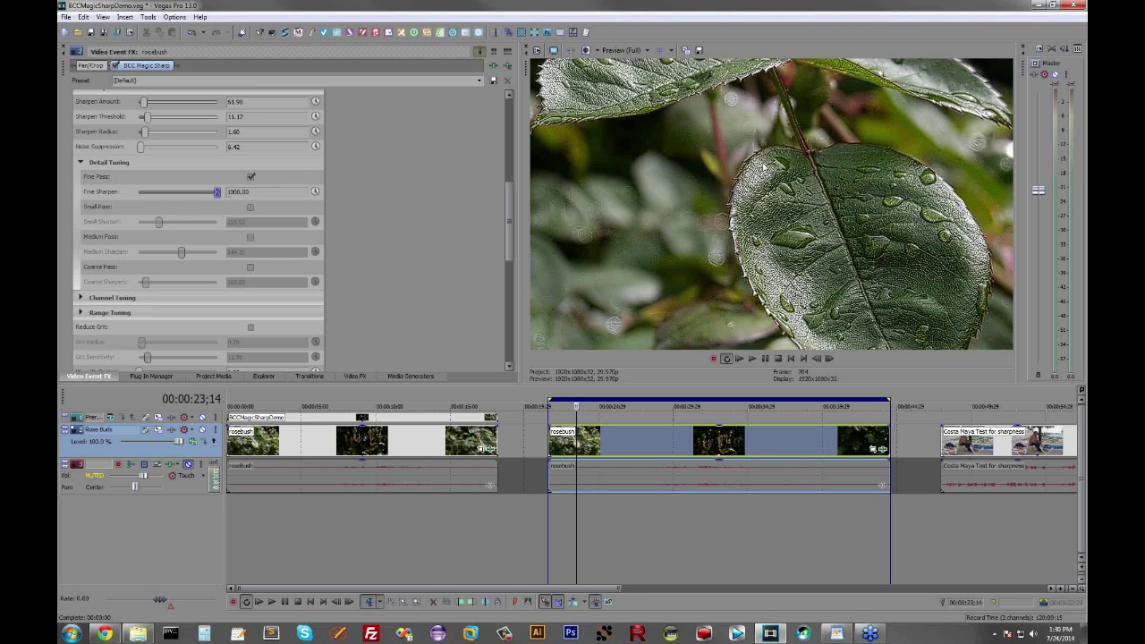
{"action": "left_click_drag", "start_coordinate": [217, 199], "coordinate": [164, 199]}
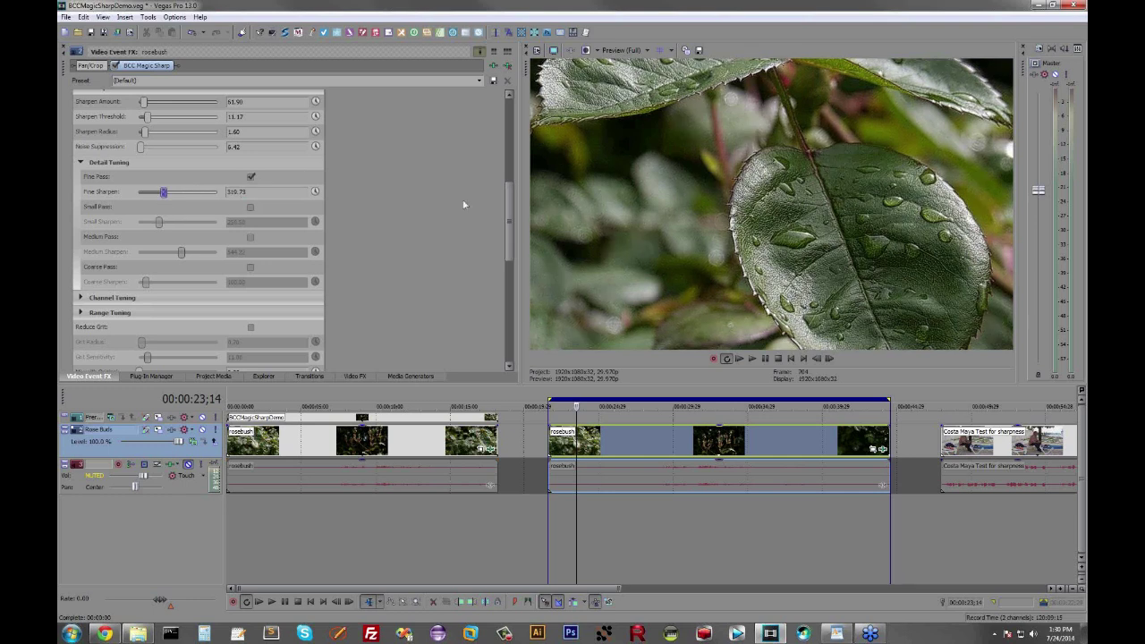
{"action": "left_click", "coordinate": [250, 177]}
- Enable only the Small Pass and play the clip with Magic Sharp bypassed before turning the effect back on
{"action": "left_click", "coordinate": [251, 208]}
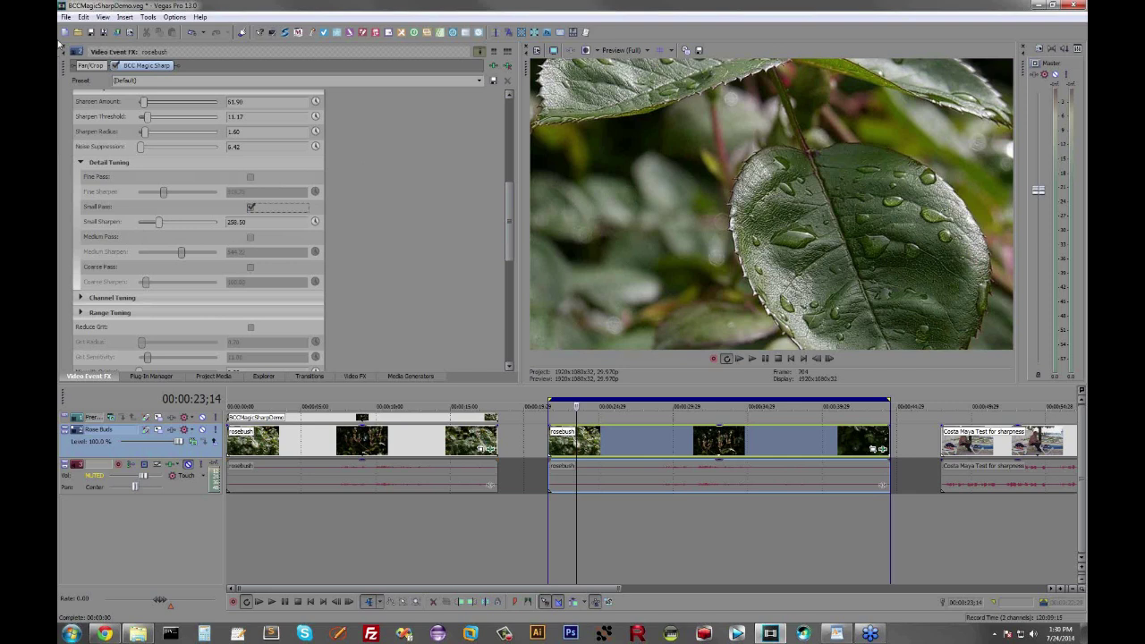
{"action": "left_click", "coordinate": [115, 66]}
{"action": "key", "text": "space"}
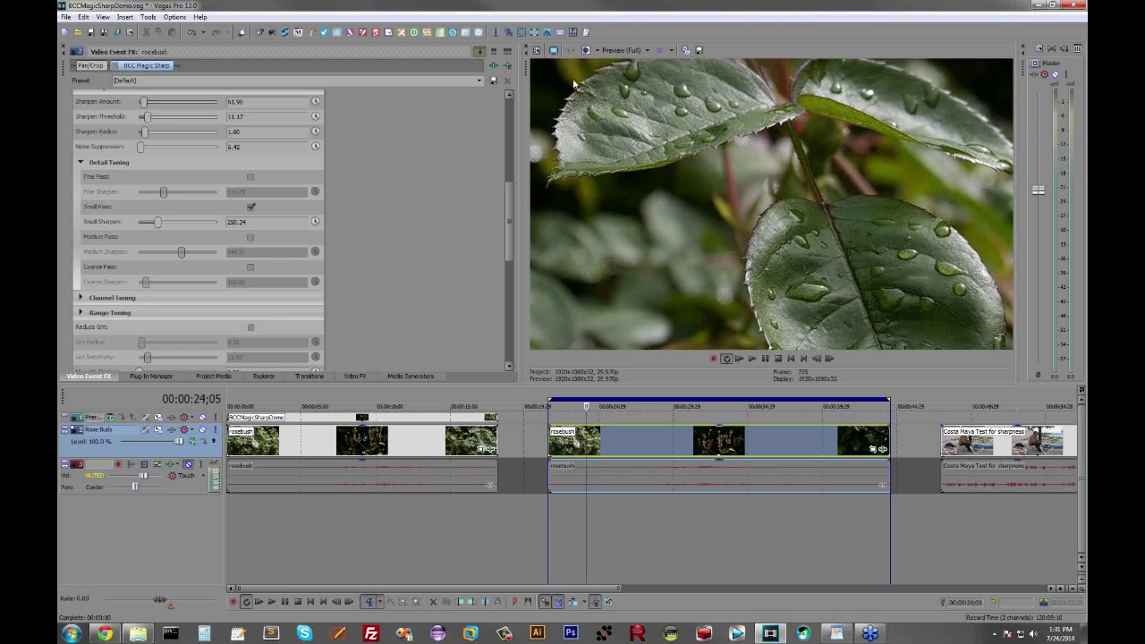
{"action": "left_click", "coordinate": [115, 65]}
- Move the playhead to the rosebuds at 00:00:32;28, collapse Detail Tuning and expand Channel Tuning
{"action": "left_click", "coordinate": [719, 447]}
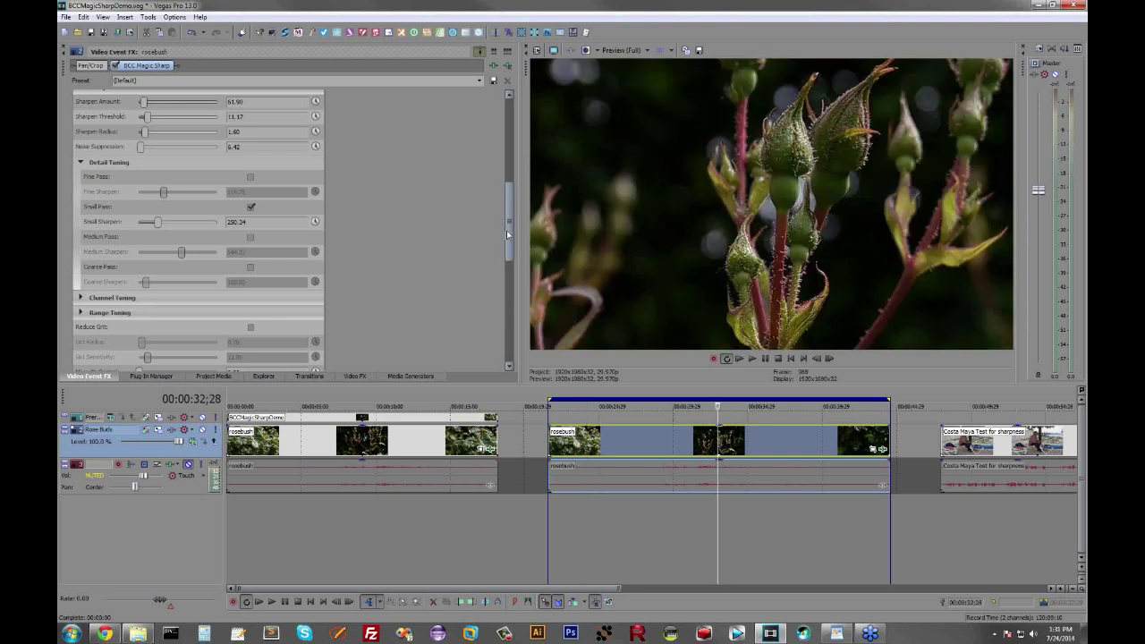
{"action": "left_click", "coordinate": [80, 161]}
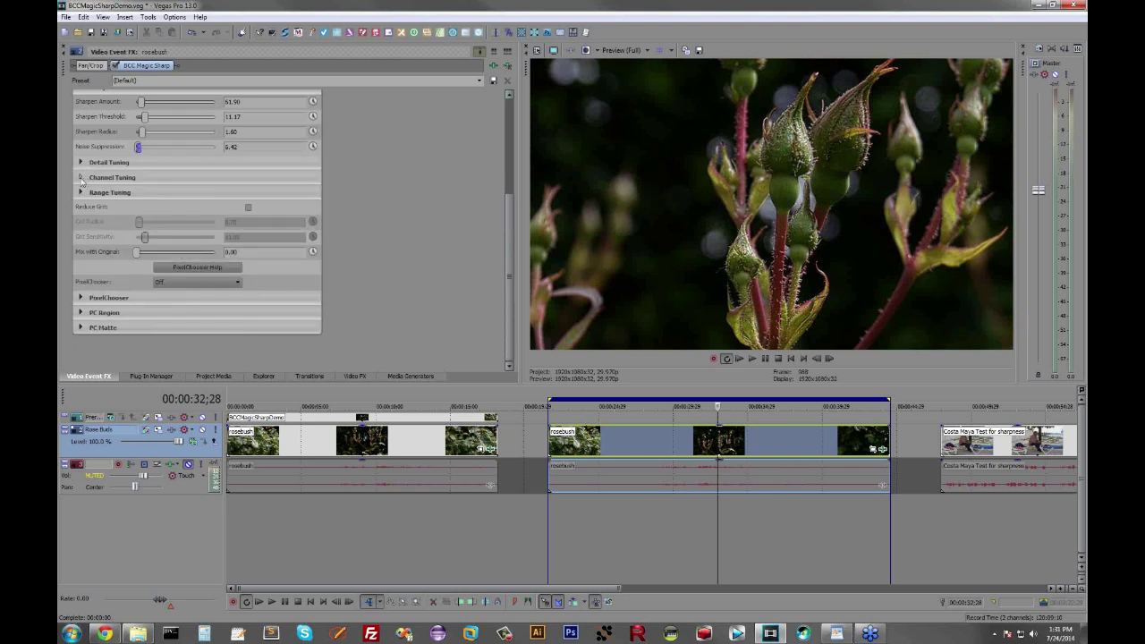
{"action": "left_click", "coordinate": [81, 178]}
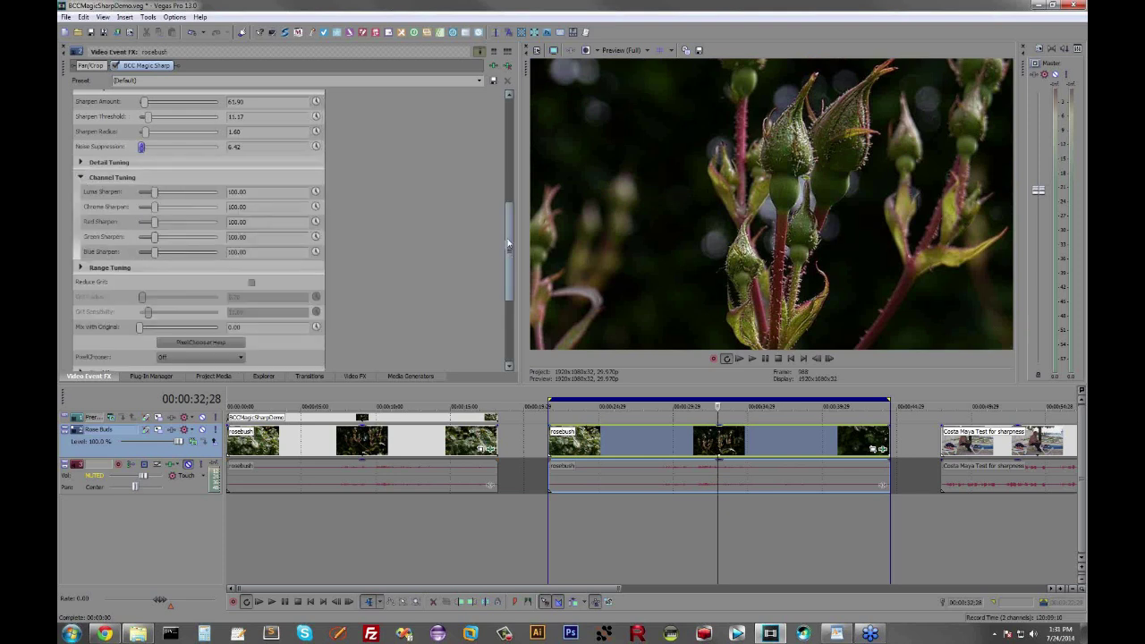
{"action": "left_click_drag", "start_coordinate": [510, 245], "coordinate": [508, 267]}
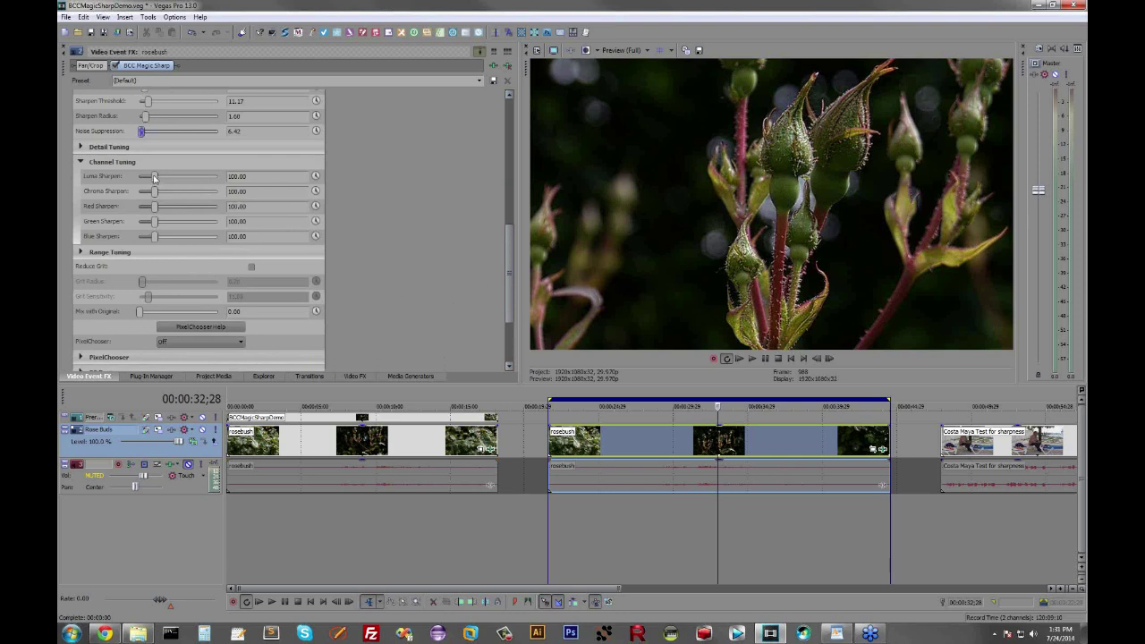
- Try Luma Sharpen at about 313, compare it with the bypassed effect, and reset it to its default
{"action": "left_click_drag", "start_coordinate": [155, 176], "coordinate": [187, 172]}
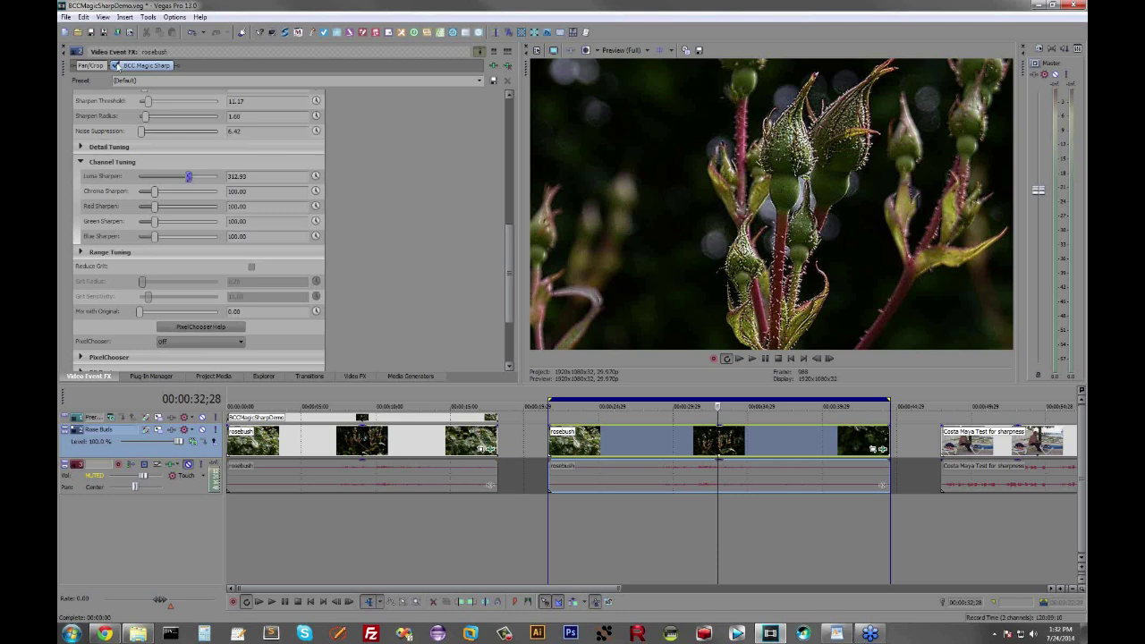
{"action": "left_click", "coordinate": [115, 66]}
{"action": "left_click", "coordinate": [115, 66]}
{"action": "double_click", "coordinate": [188, 177]}
- Try Chroma Sharpen at 500 and Red Sharpen close to its maximum, resetting each to its default
{"action": "left_click_drag", "start_coordinate": [155, 191], "coordinate": [230, 193]}
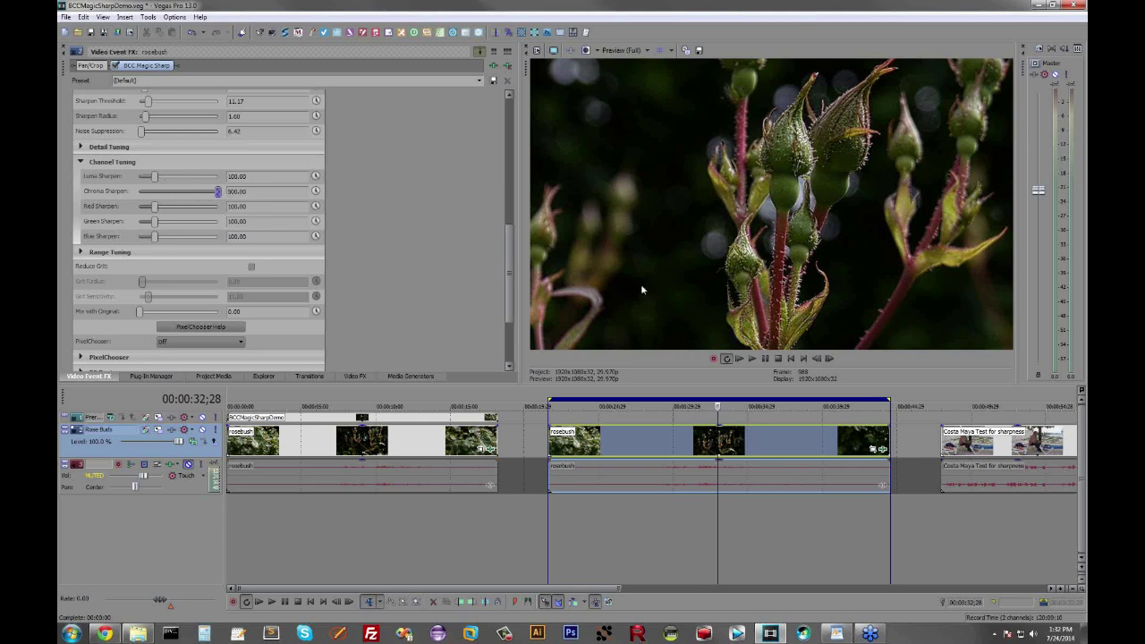
{"action": "double_click", "coordinate": [218, 192]}
{"action": "left_click_drag", "start_coordinate": [155, 206], "coordinate": [215, 208]}
{"action": "double_click", "coordinate": [214, 207]}
- Try Green Sharpen and Blue Sharpen at 500 each, reset both to their defaults, and collapse Channel Tuning
{"action": "left_click_drag", "start_coordinate": [156, 222], "coordinate": [222, 224]}
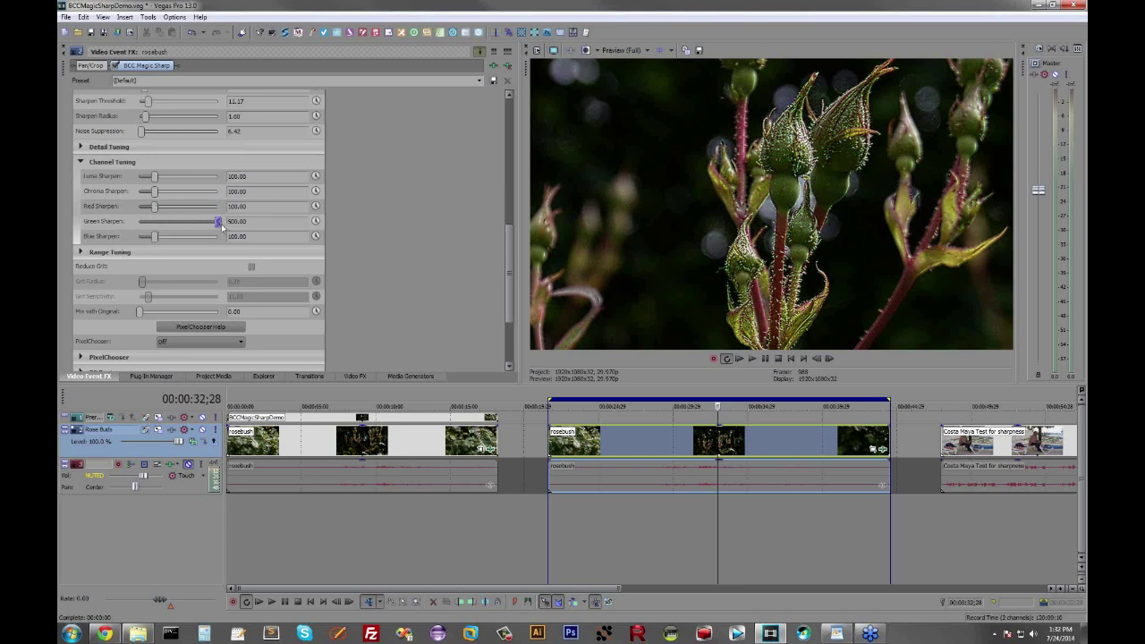
{"action": "double_click", "coordinate": [218, 223]}
{"action": "left_click_drag", "start_coordinate": [156, 237], "coordinate": [230, 237]}
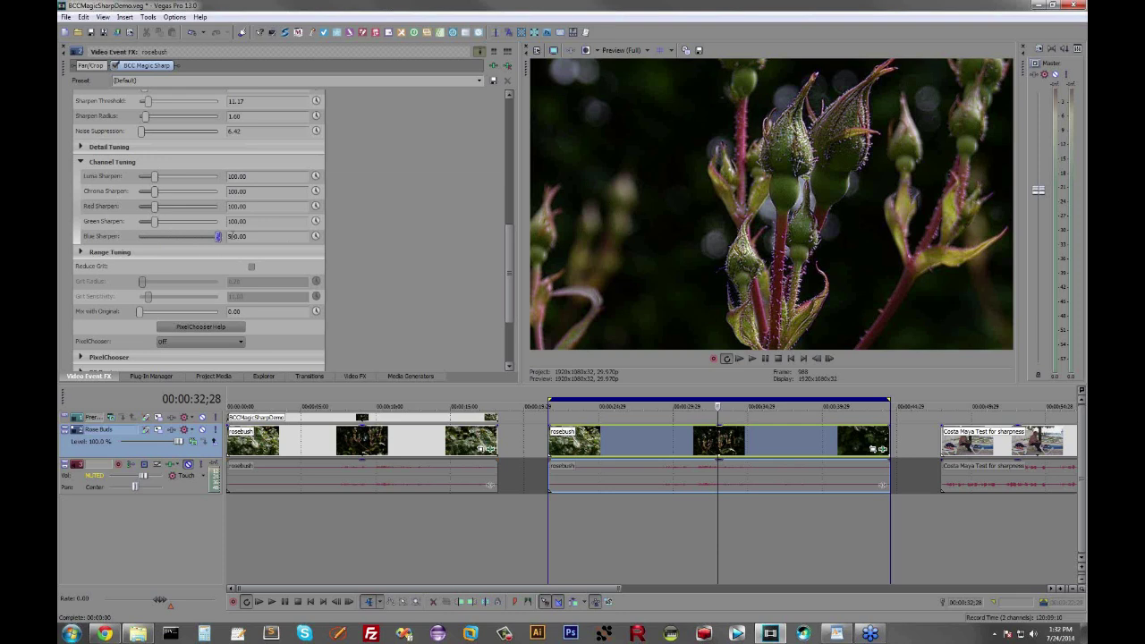
{"action": "left_click_drag", "start_coordinate": [216, 242], "coordinate": [192, 249]}
{"action": "double_click", "coordinate": [191, 245]}
{"action": "left_click", "coordinate": [80, 162]}
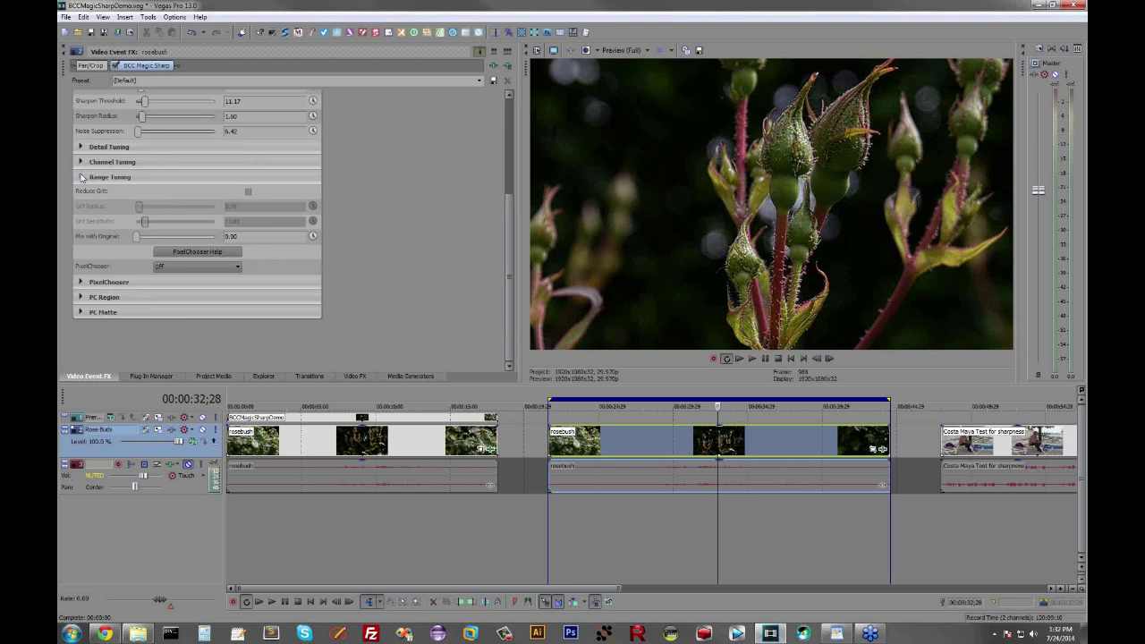
- Expand Range Tuning and preview the Highlights, Midtones and Shadows ranges one after another
{"action": "left_click", "coordinate": [81, 177]}
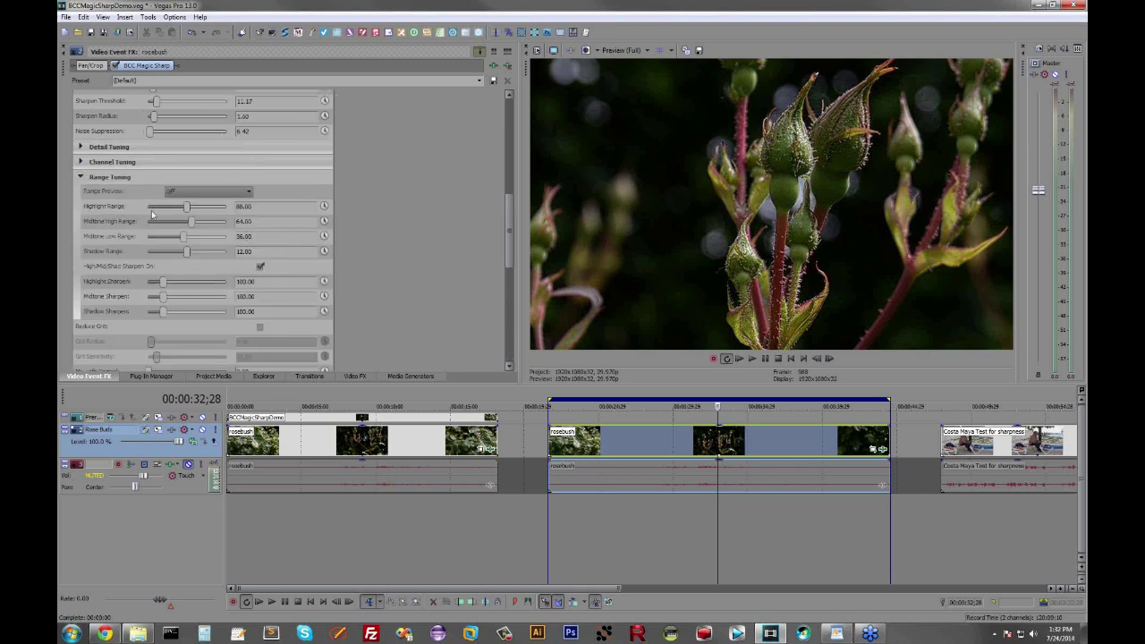
{"action": "left_click", "coordinate": [197, 192]}
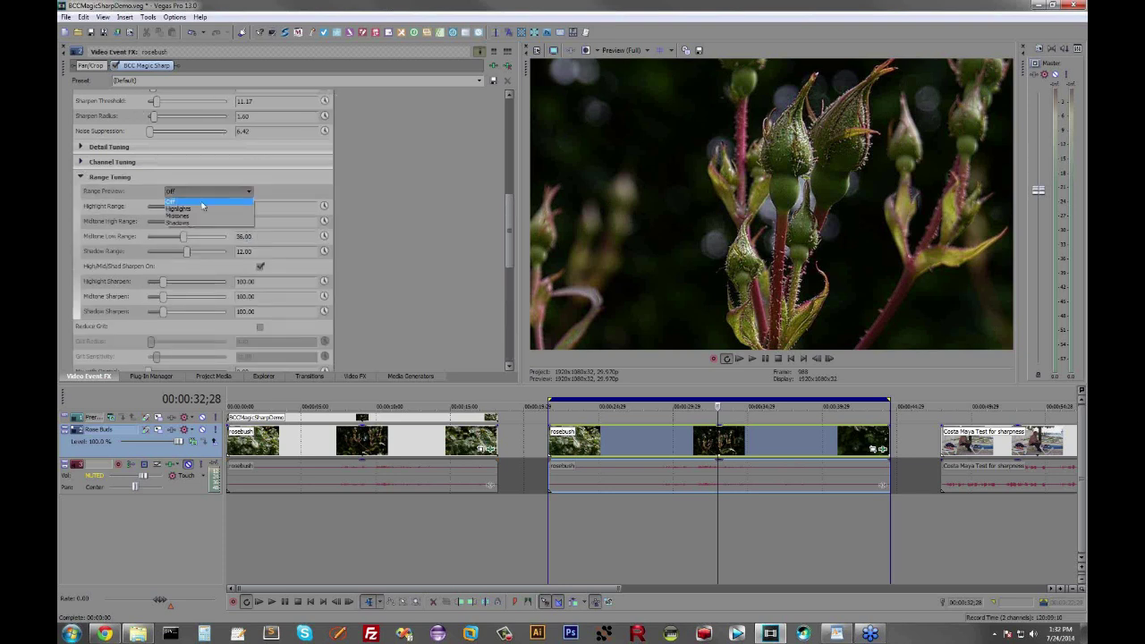
{"action": "left_click", "coordinate": [206, 207]}
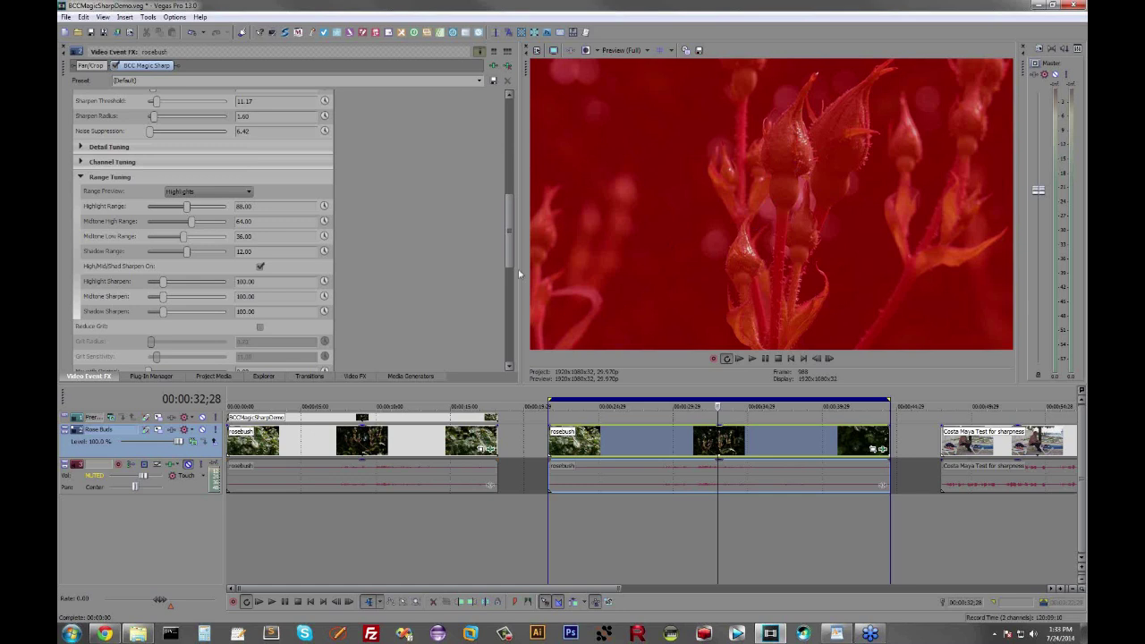
{"action": "left_click", "coordinate": [231, 192]}
{"action": "left_click", "coordinate": [221, 220]}
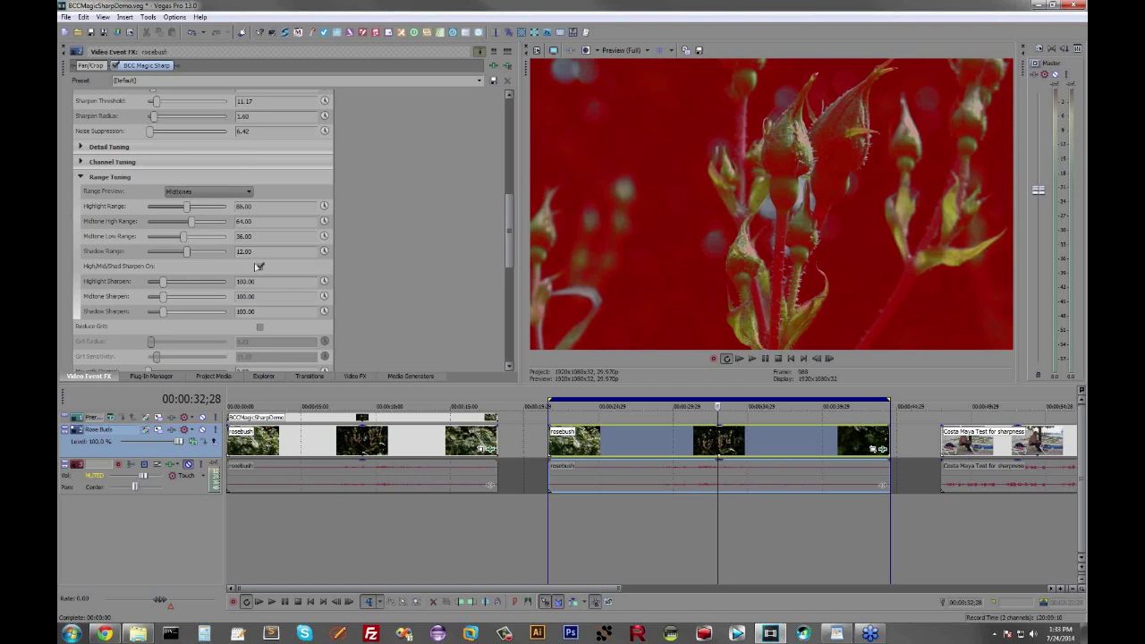
{"action": "left_click", "coordinate": [202, 191]}
{"action": "left_click", "coordinate": [201, 223]}
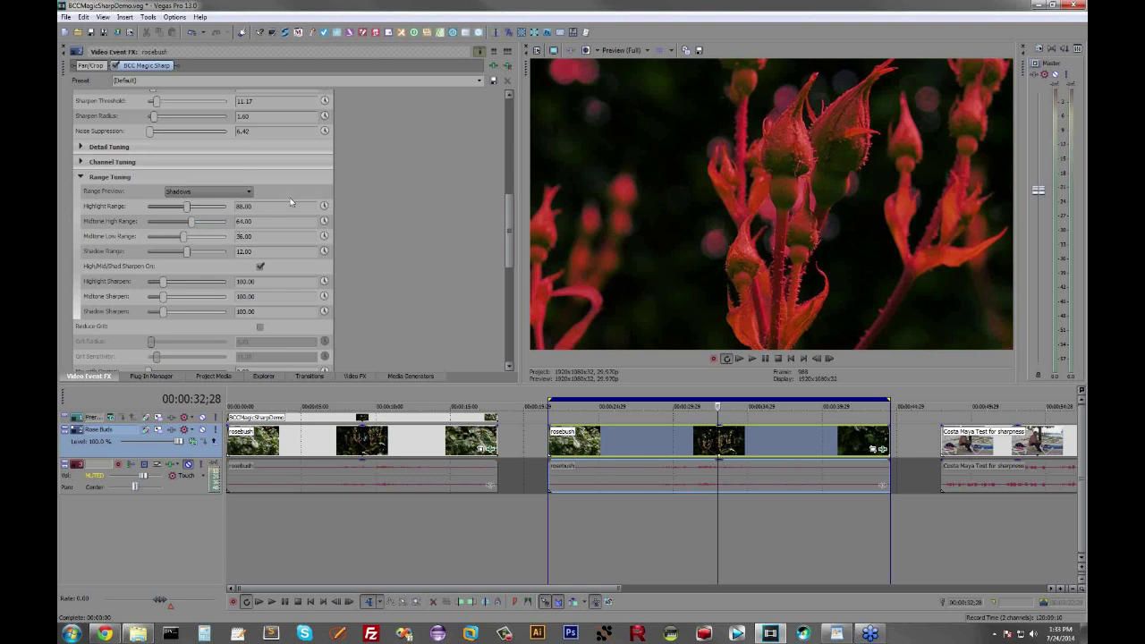
- Preview the Midtones range, adjust Midtone High Range to about 64.5 and Midtone Low Range to about 31.2, and turn Range Preview off
{"action": "left_click", "coordinate": [206, 192]}
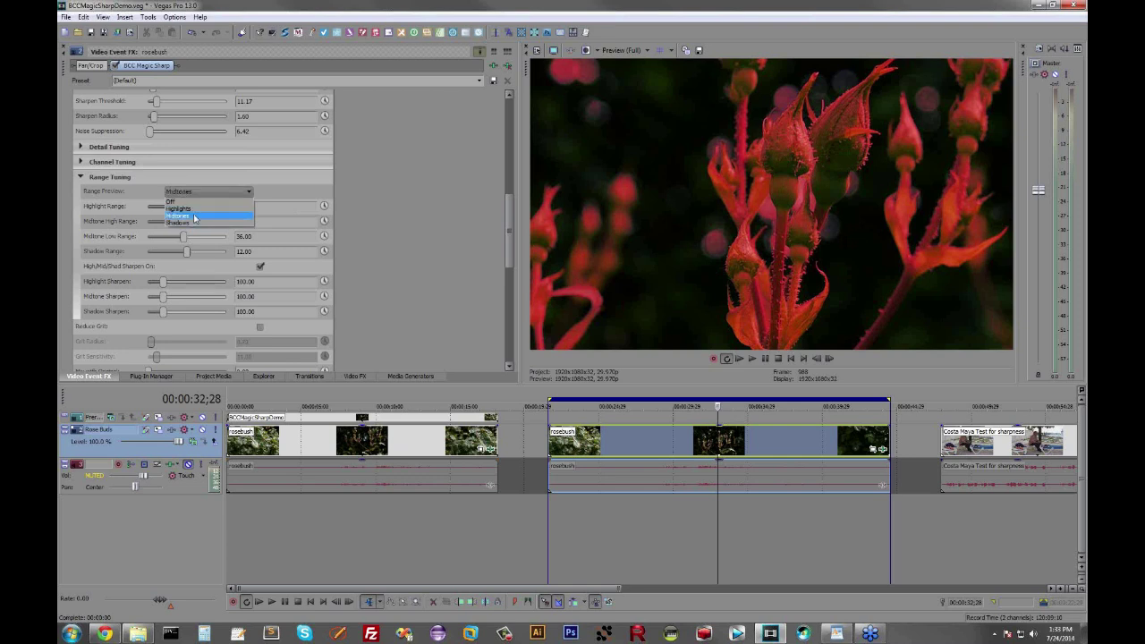
{"action": "left_click", "coordinate": [196, 216]}
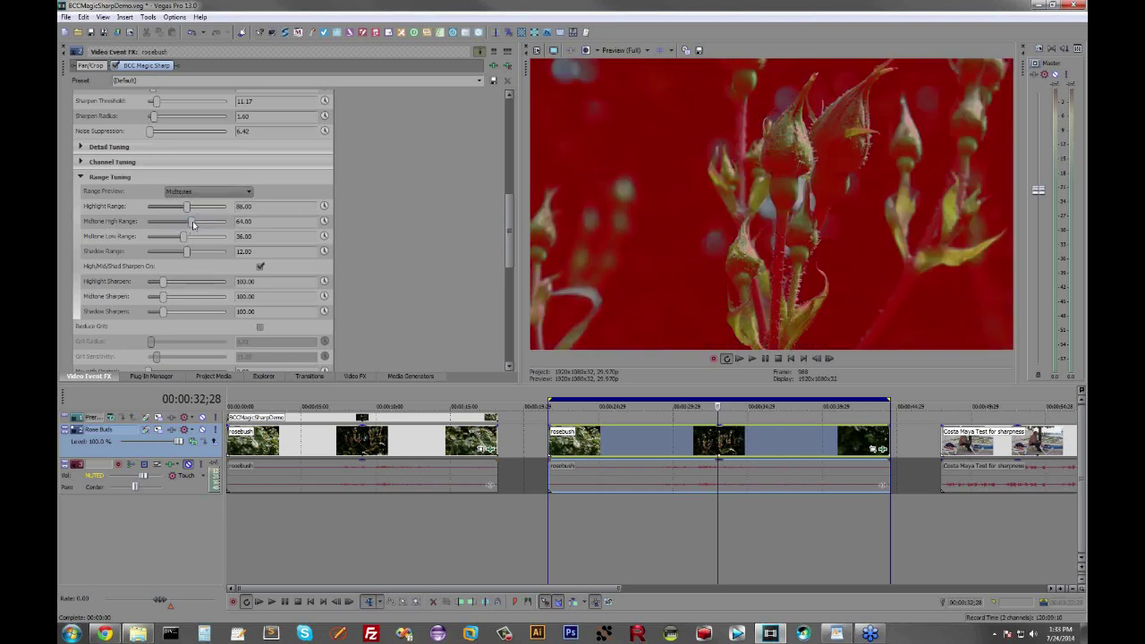
{"action": "left_click_drag", "start_coordinate": [192, 225], "coordinate": [169, 242]}
{"action": "left_click", "coordinate": [213, 192]}
{"action": "left_click", "coordinate": [215, 207]}
- Raise Midtone Sharpen to about 395, collapse Range Tuning and select the Costa Maya Test for sharpness clip
{"action": "left_click_drag", "start_coordinate": [163, 301], "coordinate": [210, 300]}
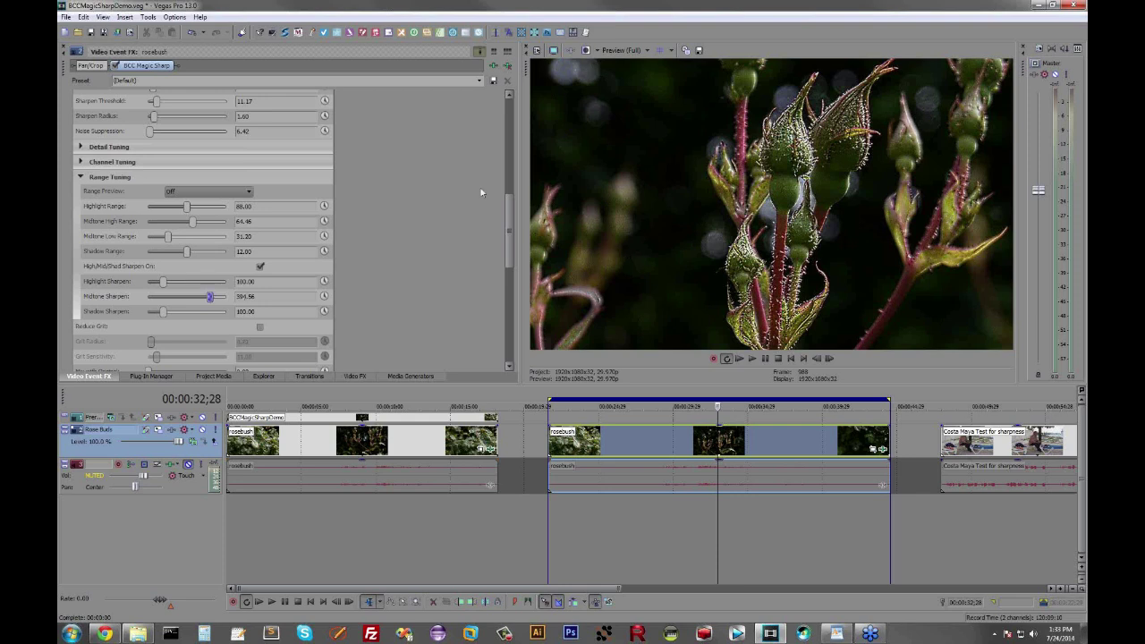
{"action": "left_click", "coordinate": [81, 177]}
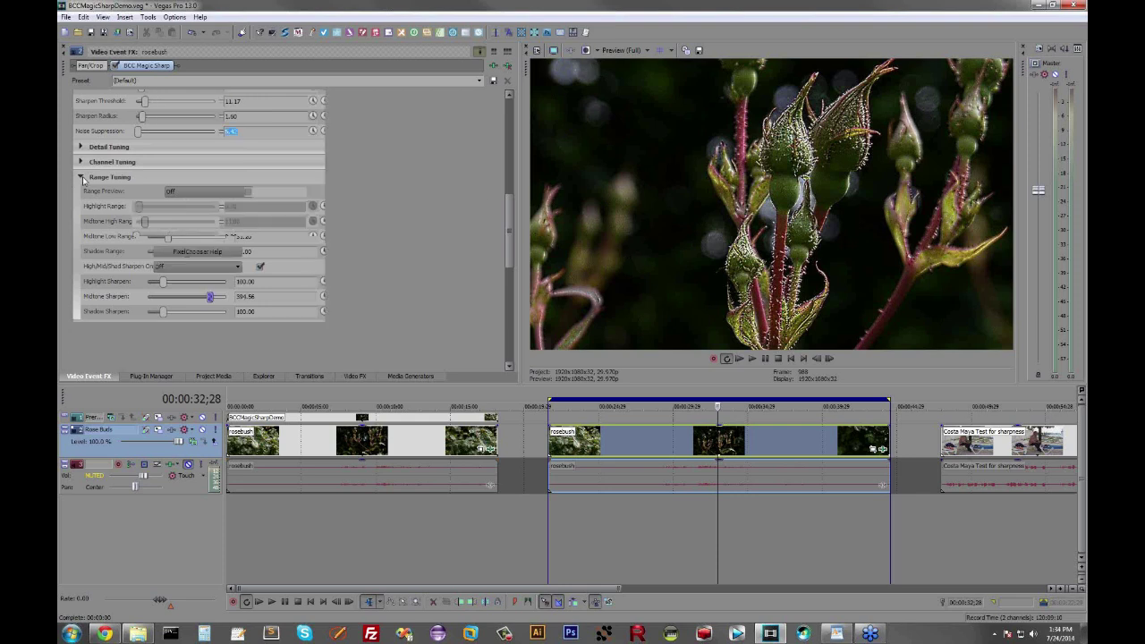
{"action": "left_click", "coordinate": [980, 444]}
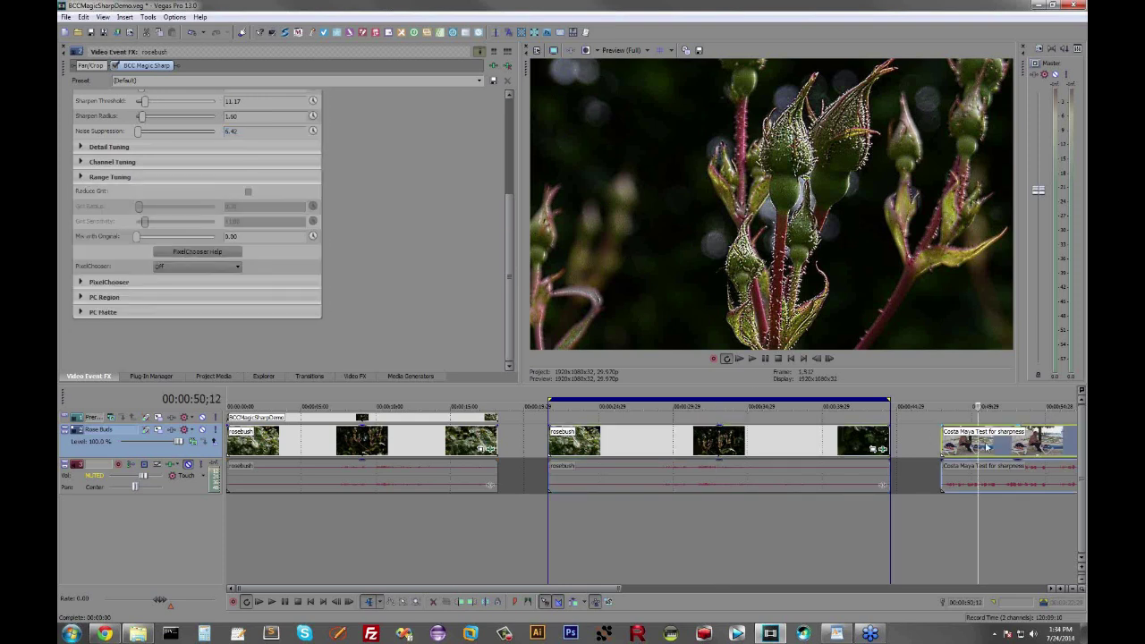
- Set the loop region to the Costa Maya clip and scale the video to fit the preview window
{"action": "double_click", "coordinate": [987, 445]}
{"action": "left_click_drag", "start_coordinate": [1012, 407], "coordinate": [732, 410]}
{"action": "right_click", "coordinate": [747, 152]}
{"action": "left_click", "coordinate": [806, 207]}
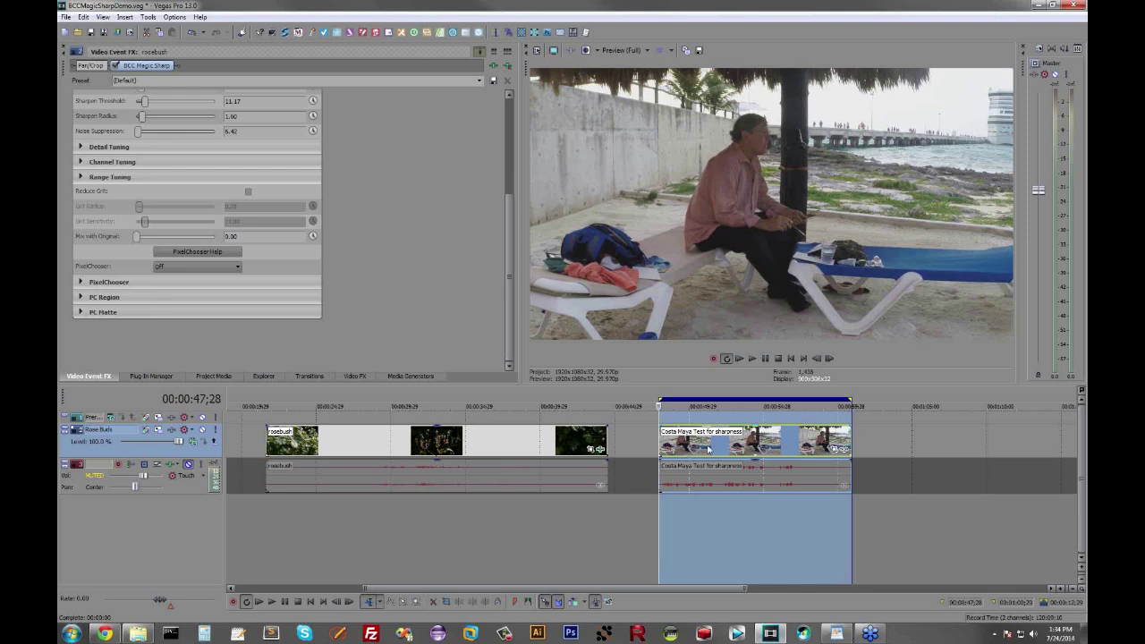
- Park the playhead at 00:00:52;04 and add BCC Magic Sharp from BCC Image Restoration to the Costa Maya clip
{"action": "left_click", "coordinate": [722, 438]}
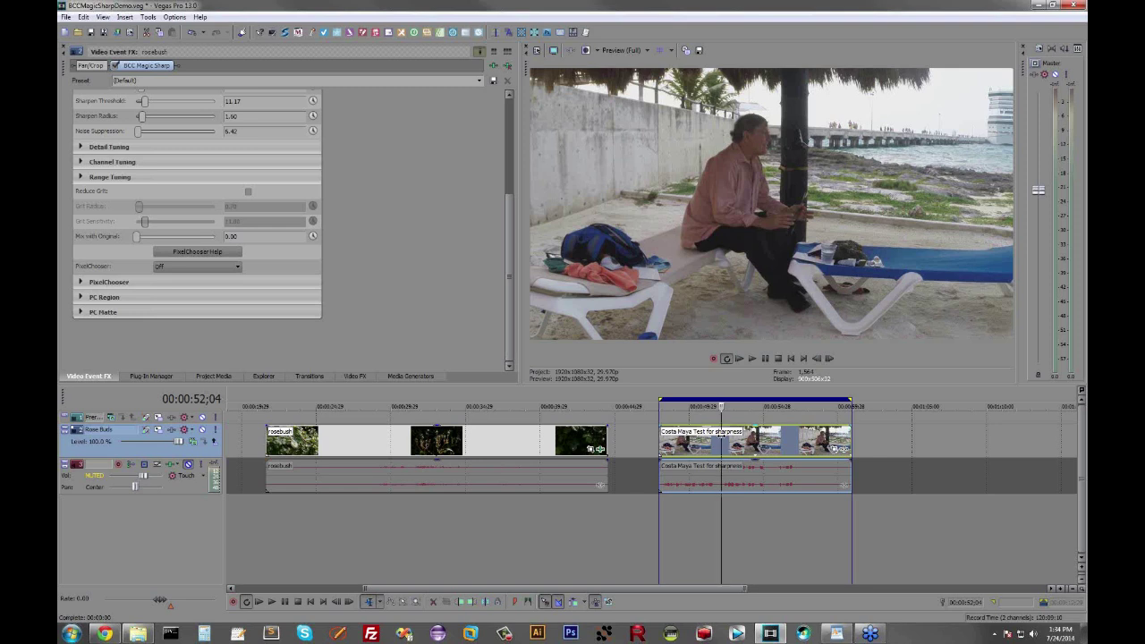
{"action": "left_click", "coordinate": [842, 449]}
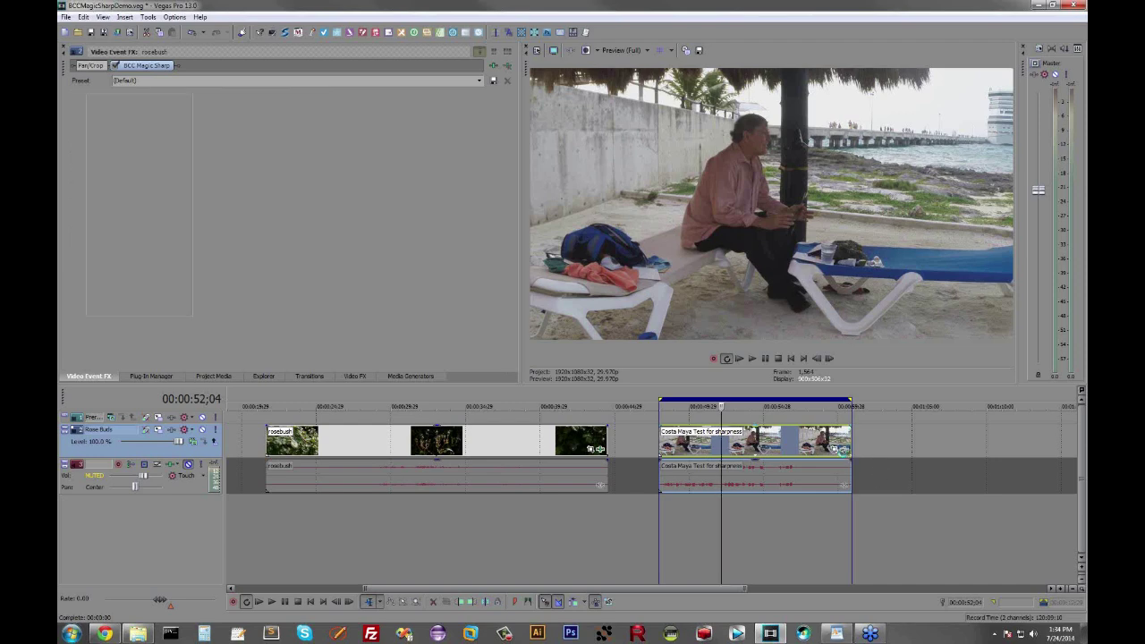
{"action": "left_click", "coordinate": [844, 450]}
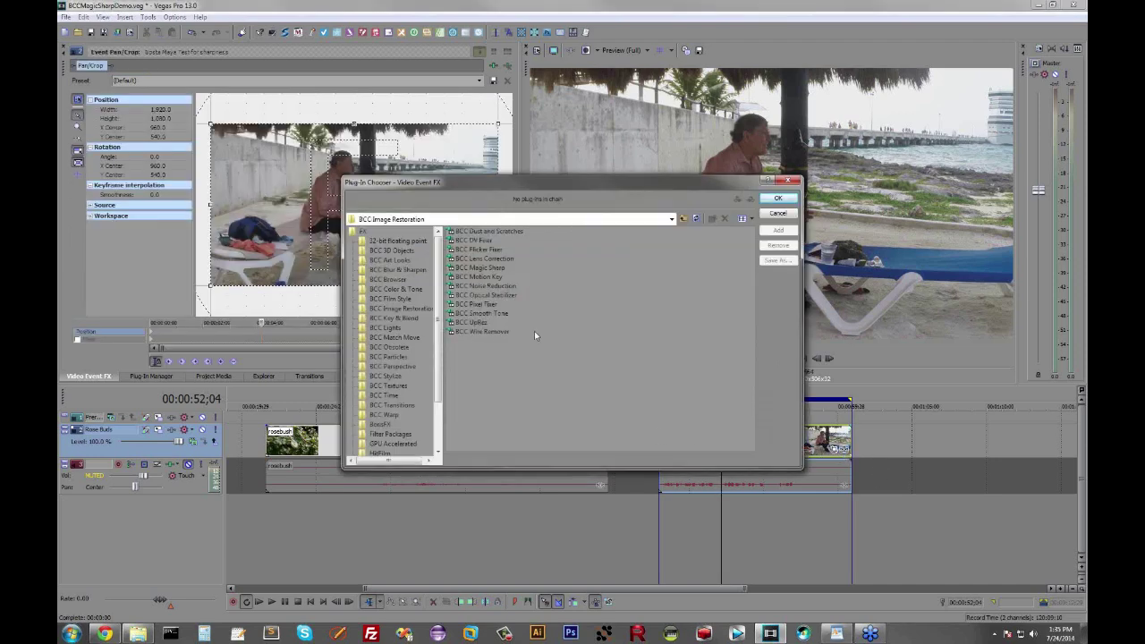
{"action": "double_click", "coordinate": [490, 269]}
{"action": "left_click", "coordinate": [778, 197]}
- Stop scaling the video to fit the preview window and open Magic Sharp's list of presets
{"action": "right_click", "coordinate": [824, 218]}
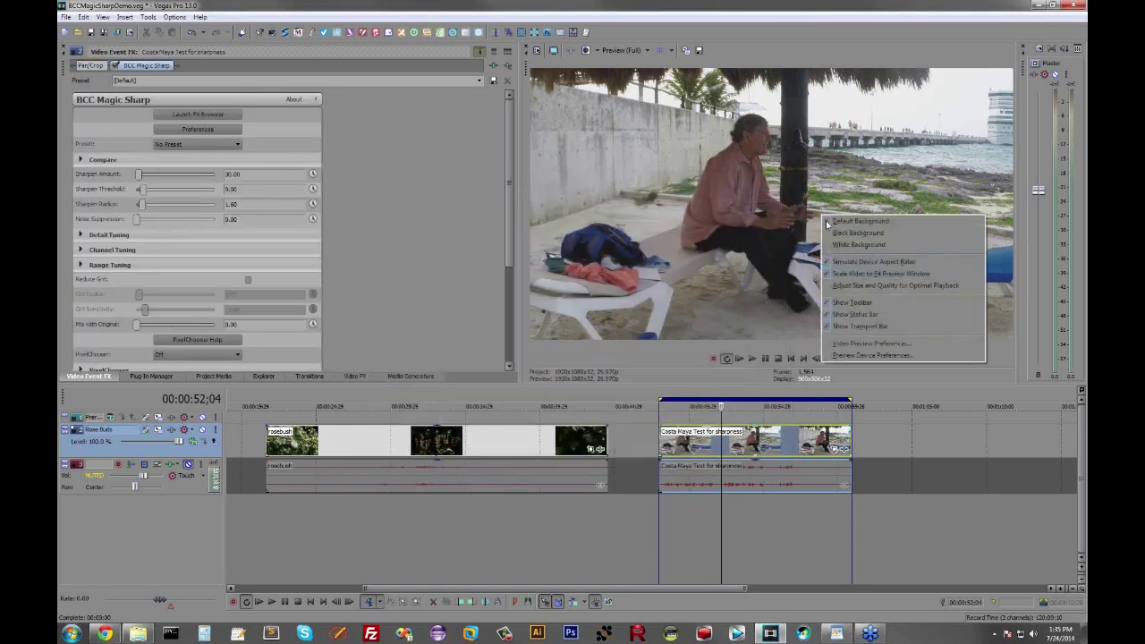
{"action": "left_click", "coordinate": [877, 273]}
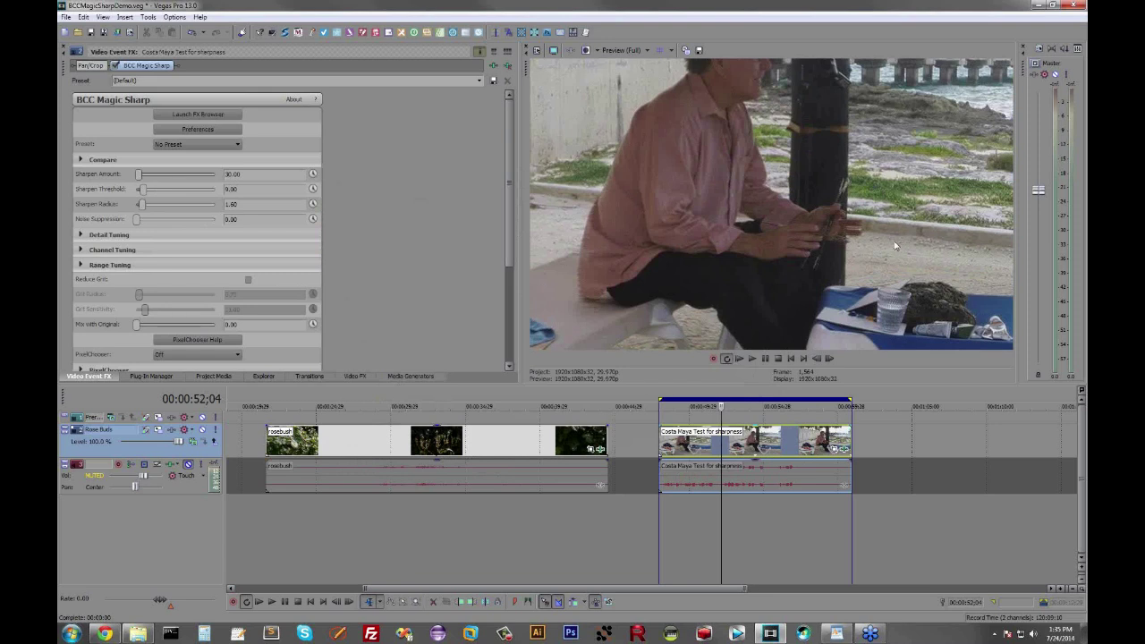
{"action": "left_click", "coordinate": [196, 145]}
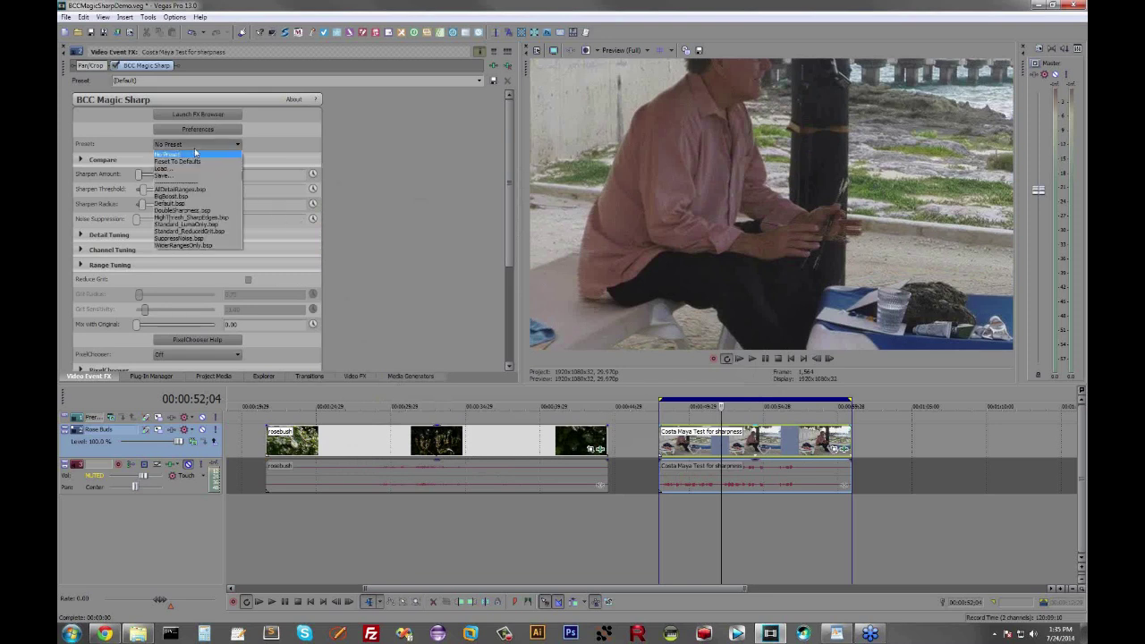
- Apply the BigBoost.bsp preset to the BCC Magic Sharp effect and scale the video to fit the preview window
{"action": "left_click", "coordinate": [186, 196]}
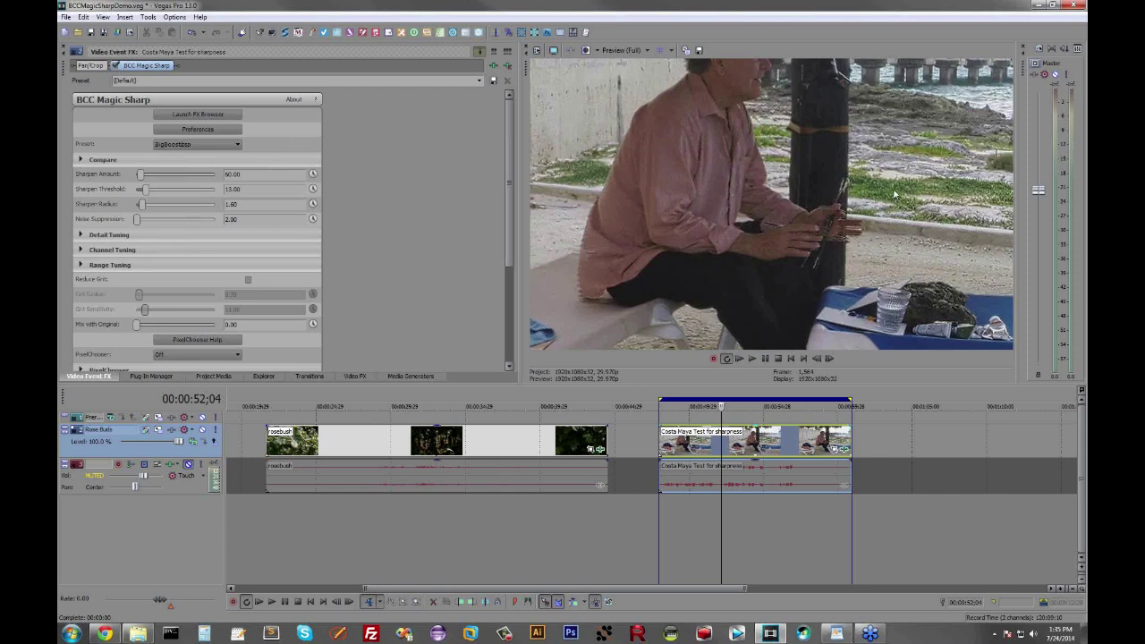
{"action": "right_click", "coordinate": [894, 192]}
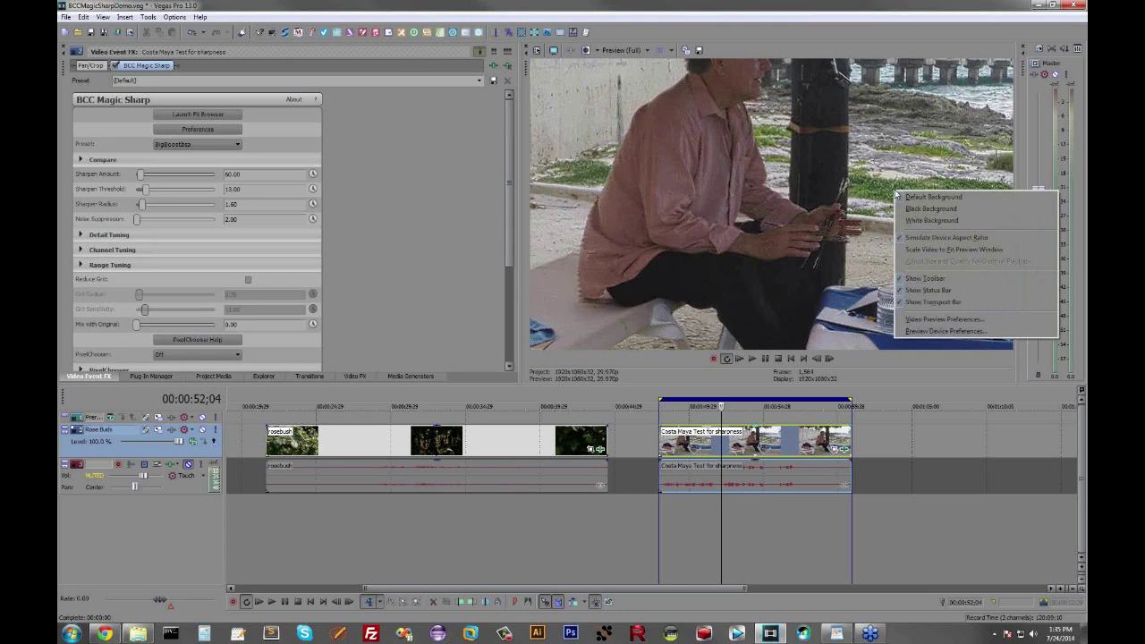
{"action": "left_click", "coordinate": [919, 251]}
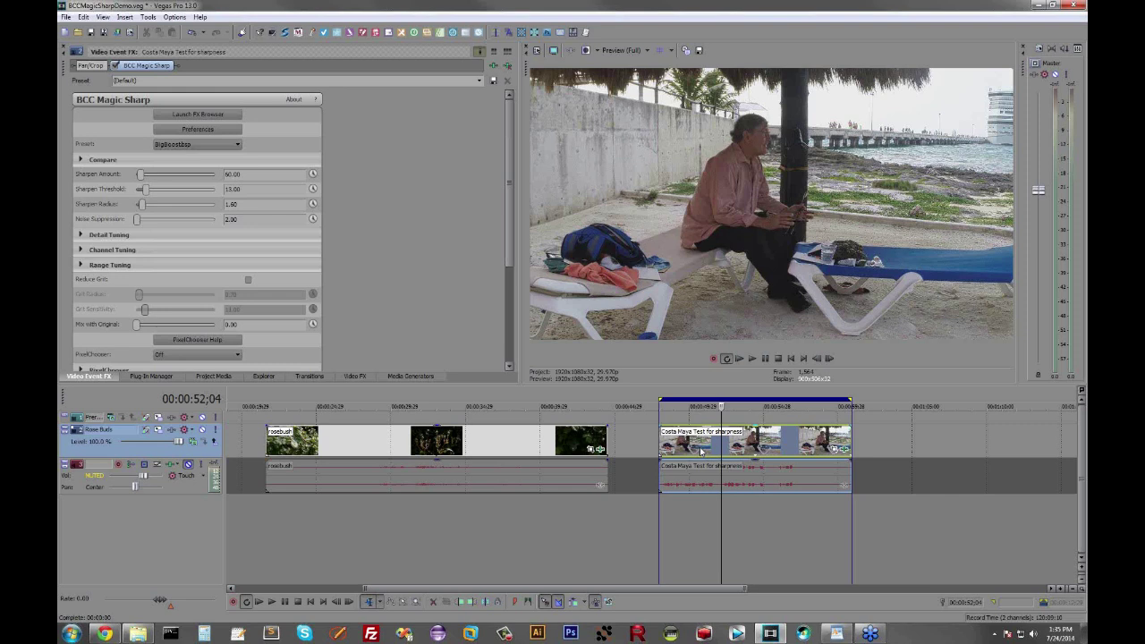
- Open the BCCTransitionsDemo project without saving the changes to BCCMagicSharpDemo.veg
{"action": "left_click", "coordinate": [266, 377]}
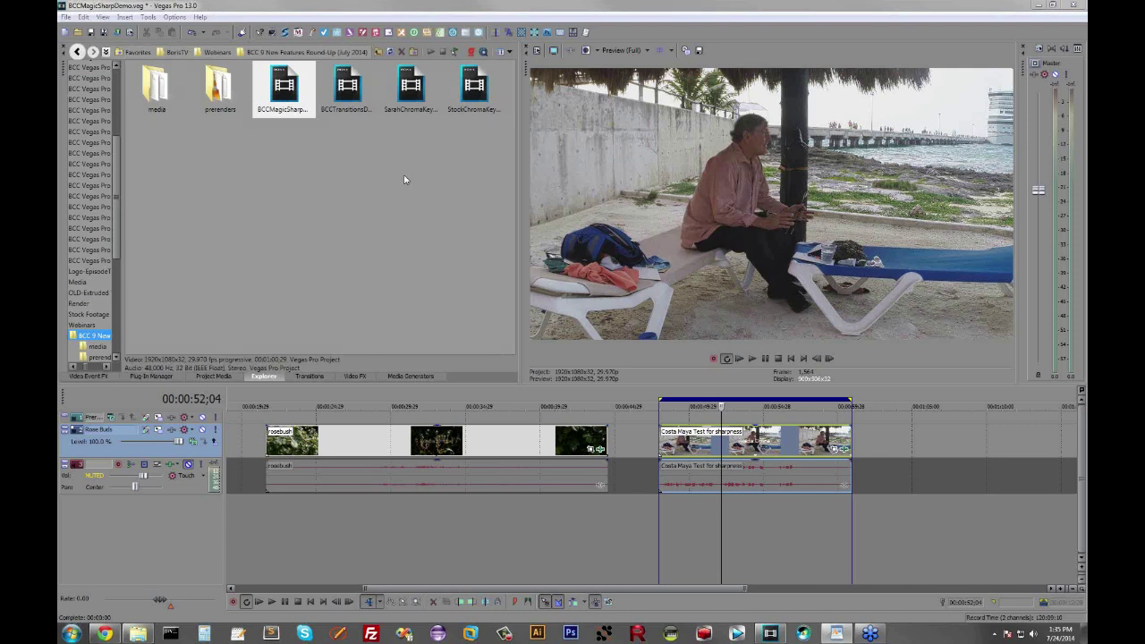
{"action": "double_click", "coordinate": [348, 86]}
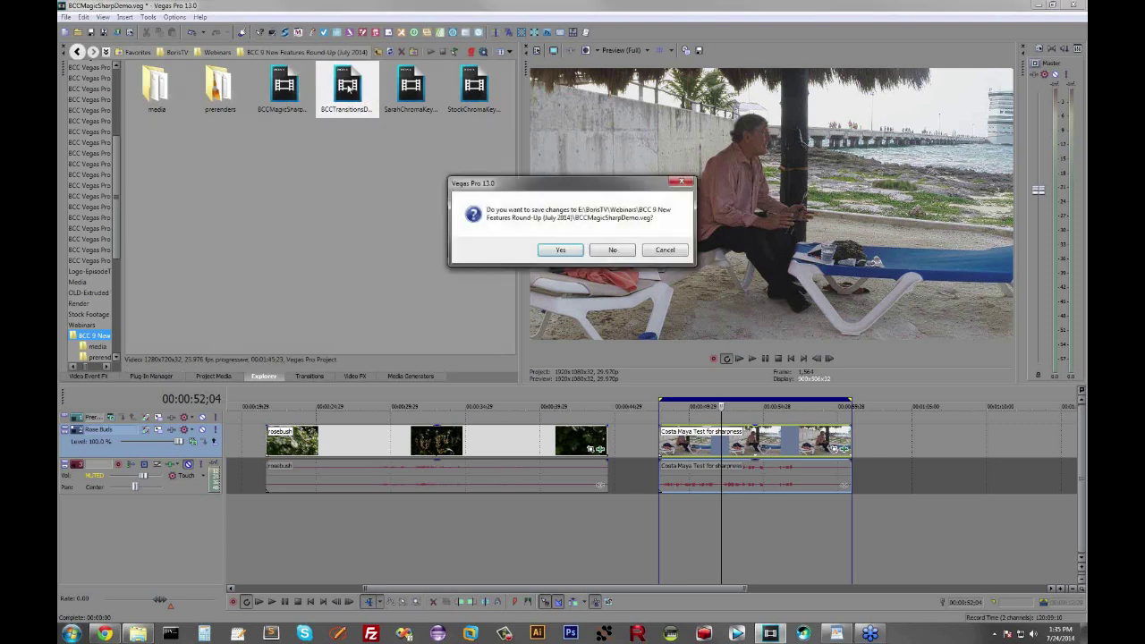
{"action": "left_click", "coordinate": [610, 249]}
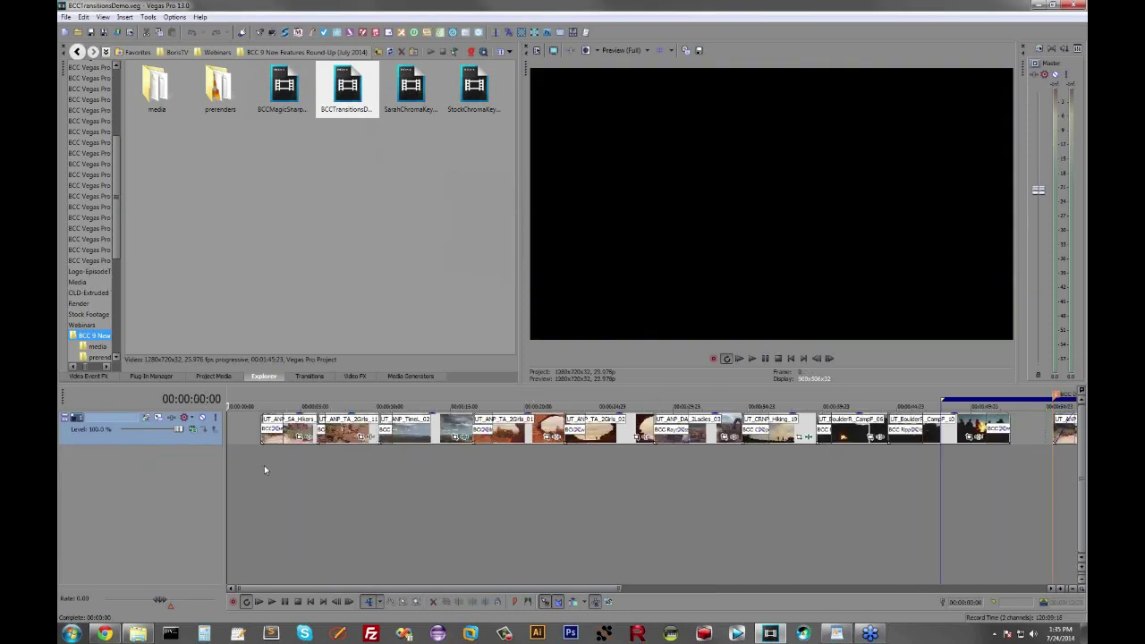
- Loop the first group of timeline clips and play their transitions
{"action": "left_click_drag", "start_coordinate": [263, 465], "coordinate": [1009, 506]}
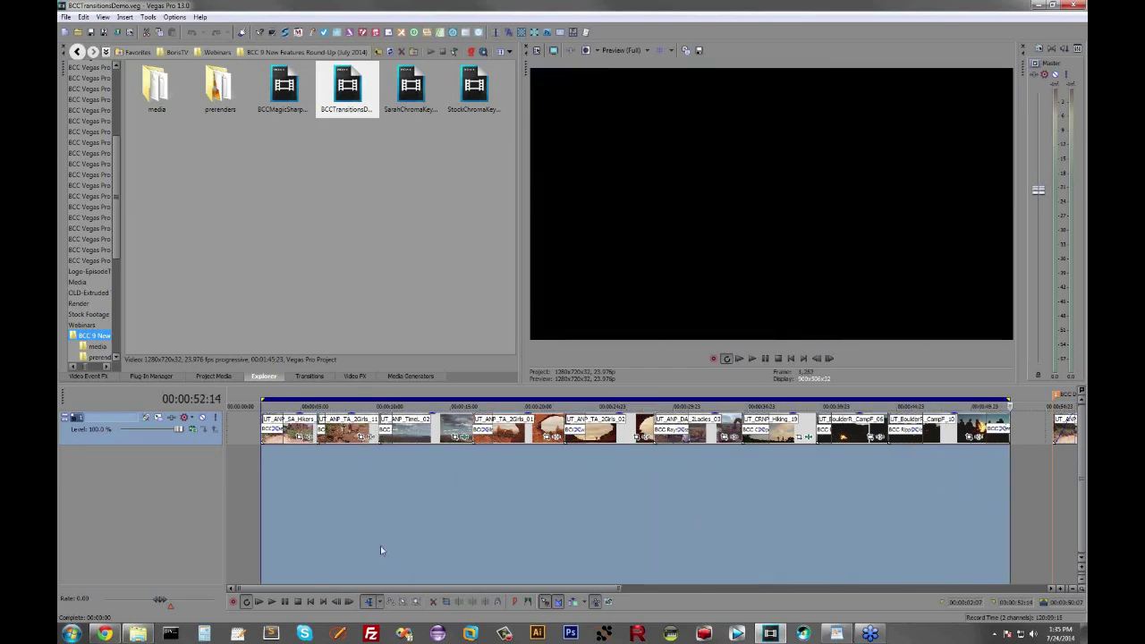
{"action": "left_click", "coordinate": [272, 601]}
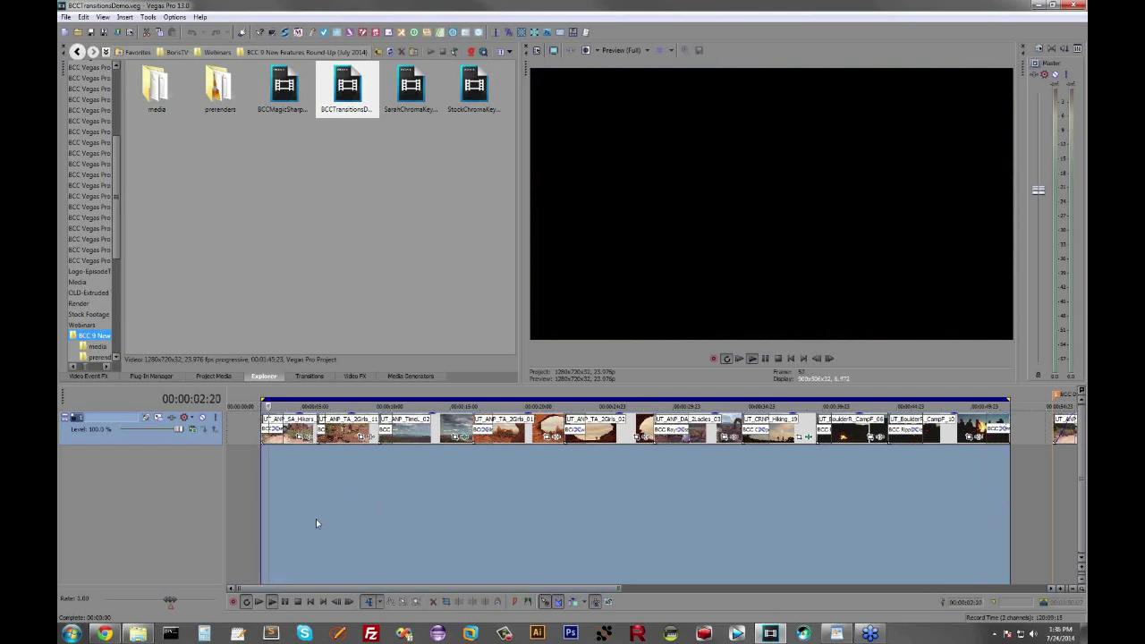
- Loop the start of the hikers clip at the BCC Damaged TV marker and apply the BCC Damaged TV Dissolve transition to its fade-in
{"action": "scroll", "coordinate": [360, 507], "scroll_direction": "down", "scroll_amount": 5}
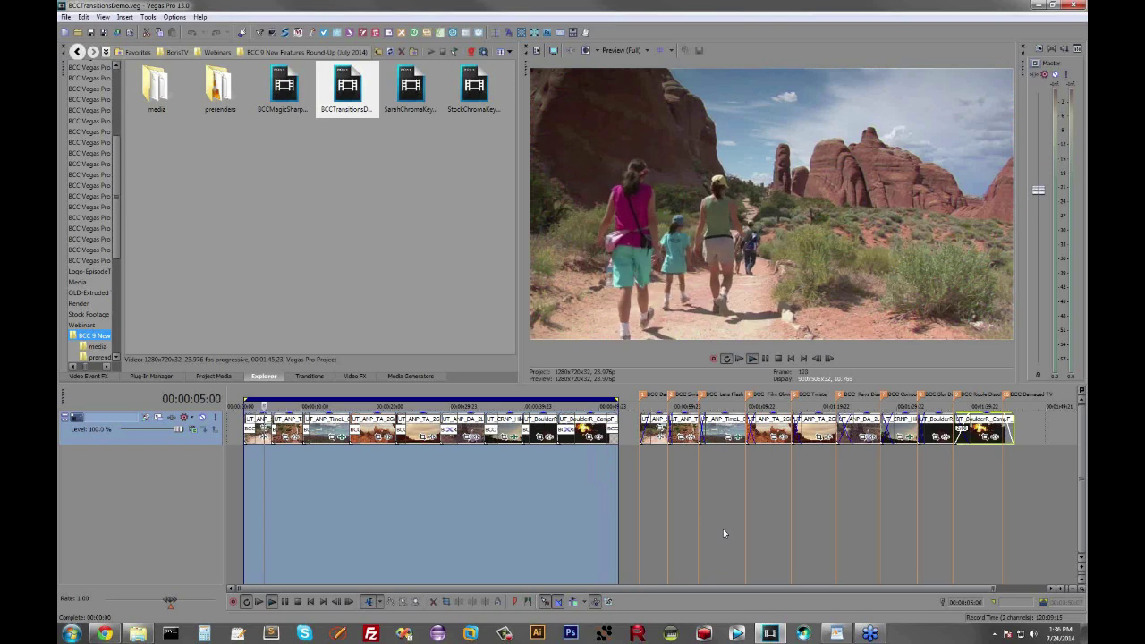
{"action": "left_click", "coordinate": [642, 494]}
{"action": "scroll", "coordinate": [642, 490], "scroll_direction": "up", "scroll_amount": 5}
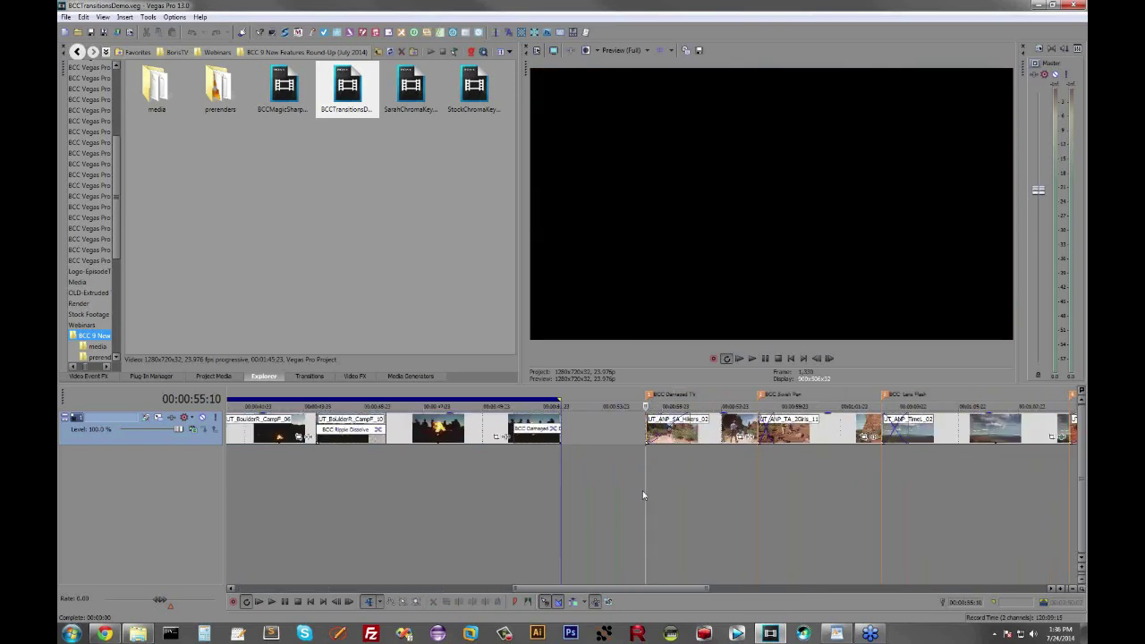
{"action": "left_click_drag", "start_coordinate": [629, 484], "coordinate": [720, 484]}
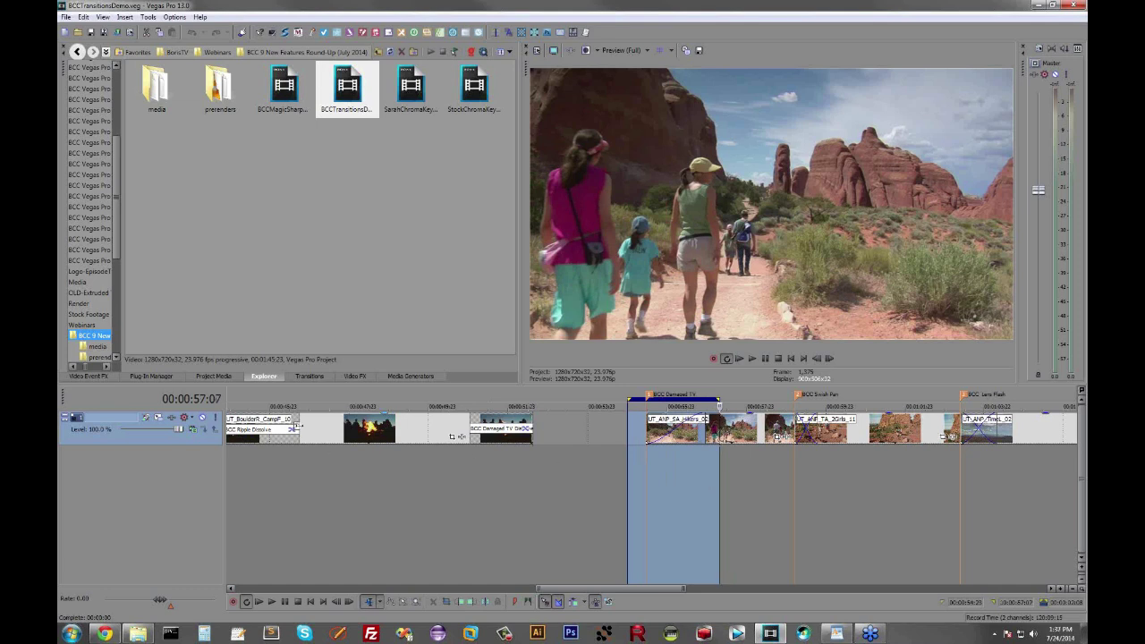
{"action": "left_click", "coordinate": [308, 377]}
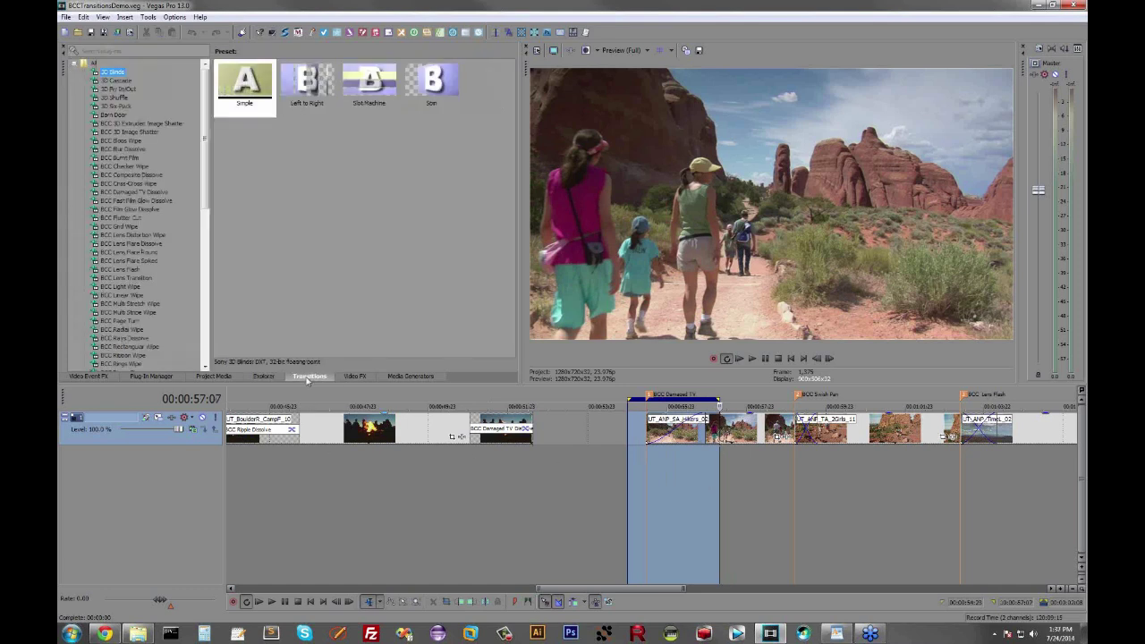
{"action": "left_click_drag", "start_coordinate": [122, 195], "coordinate": [676, 434]}
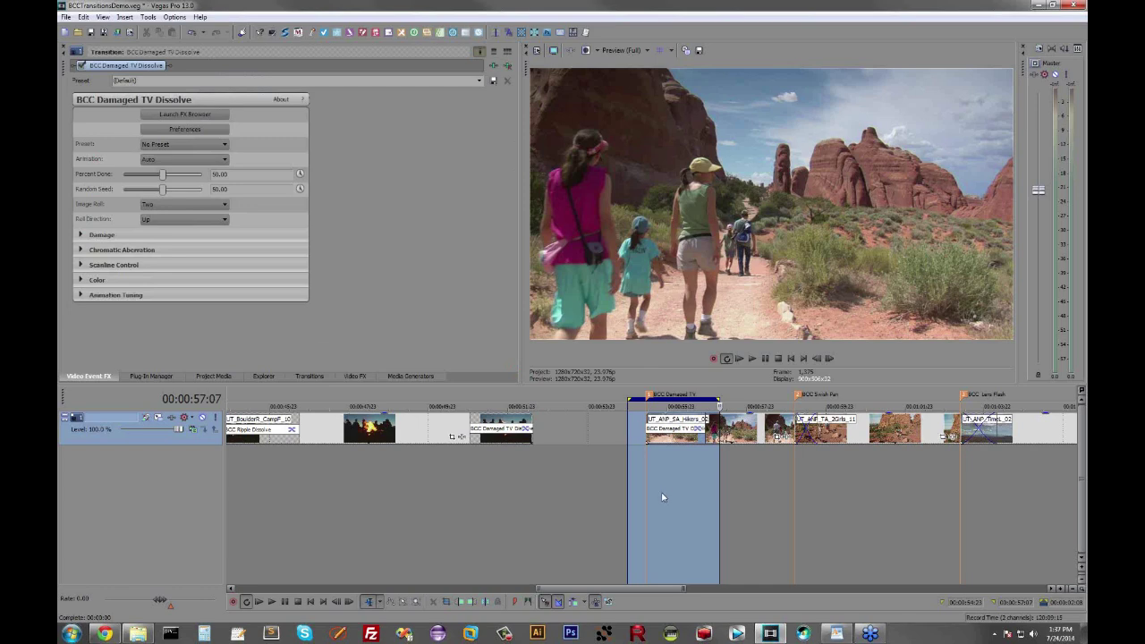
- Play back the BCC Damaged TV Dissolve transition on the hikers clip
{"action": "left_click", "coordinate": [651, 499]}
{"action": "key", "text": "space"}
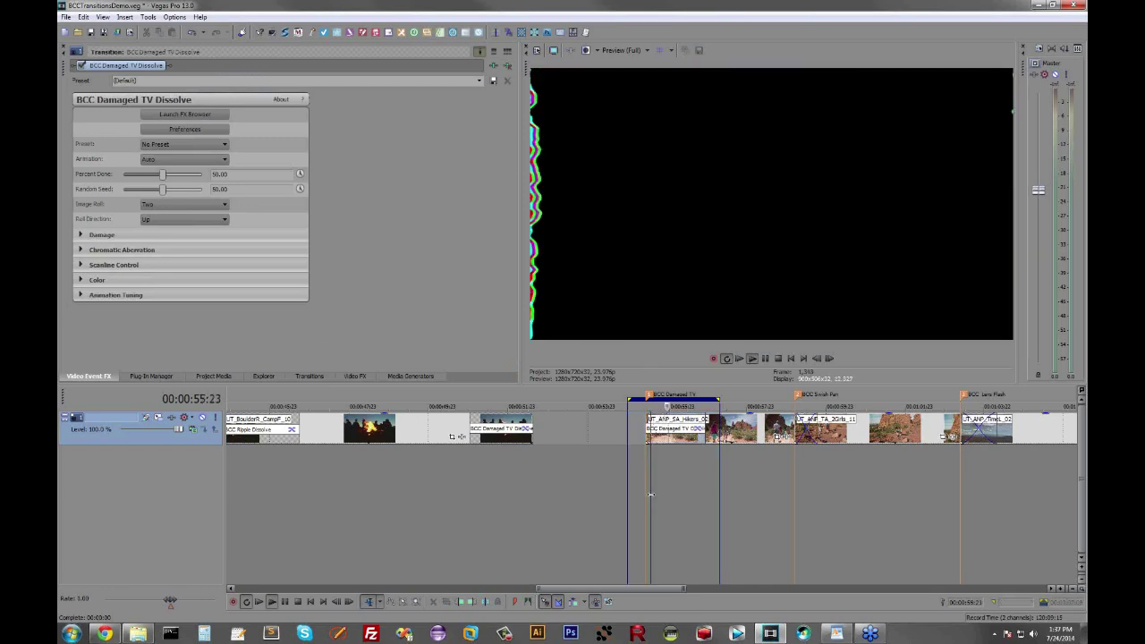
{"action": "key", "text": "space"}
{"action": "key", "text": "space"}
{"action": "key", "text": "space"}
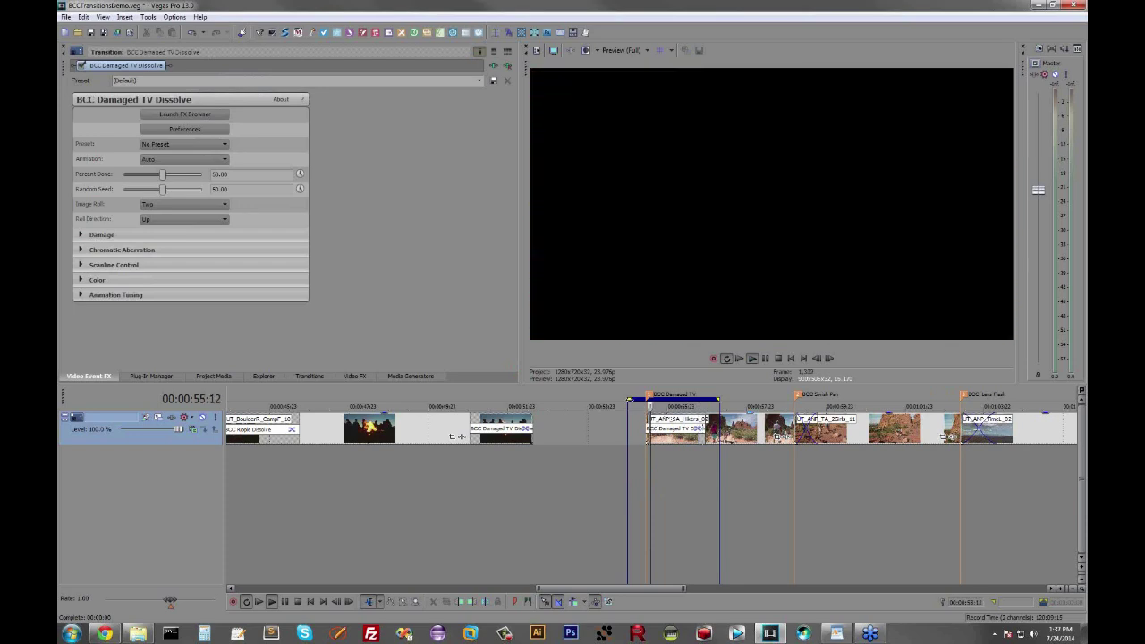
{"action": "key", "text": "space"}
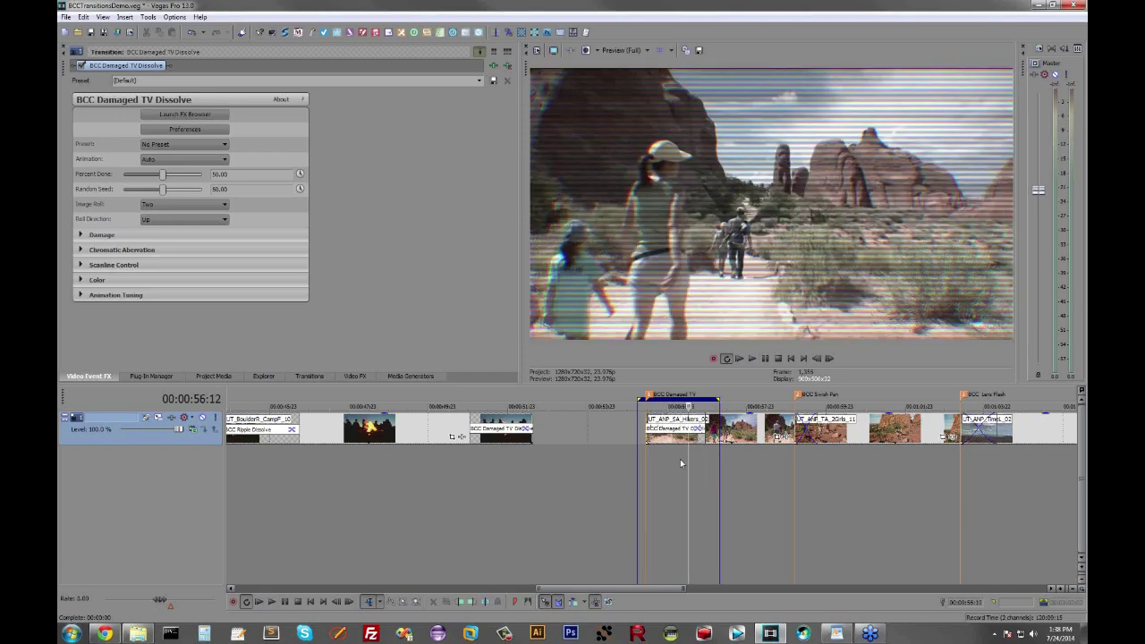
- Park the cursor inside the Damaged TV transition and set its Damage parameters: Roll Offset 4.76 and Edge Distorted Amount 57.82
{"action": "left_click", "coordinate": [680, 459]}
{"action": "left_click", "coordinate": [81, 234]}
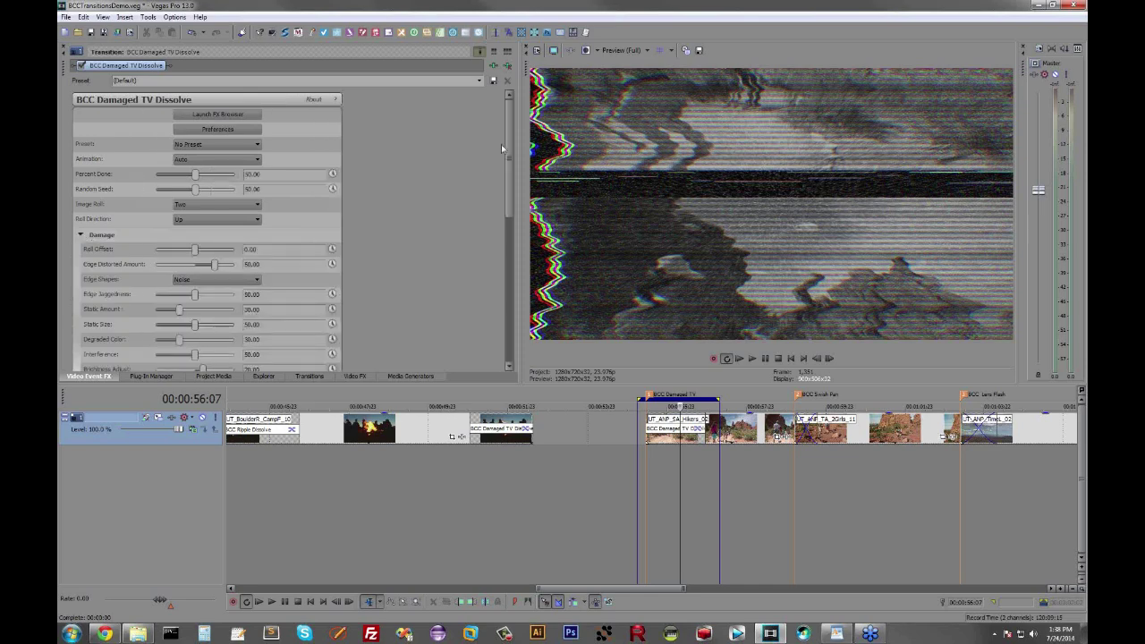
{"action": "left_click_drag", "start_coordinate": [509, 192], "coordinate": [506, 261]}
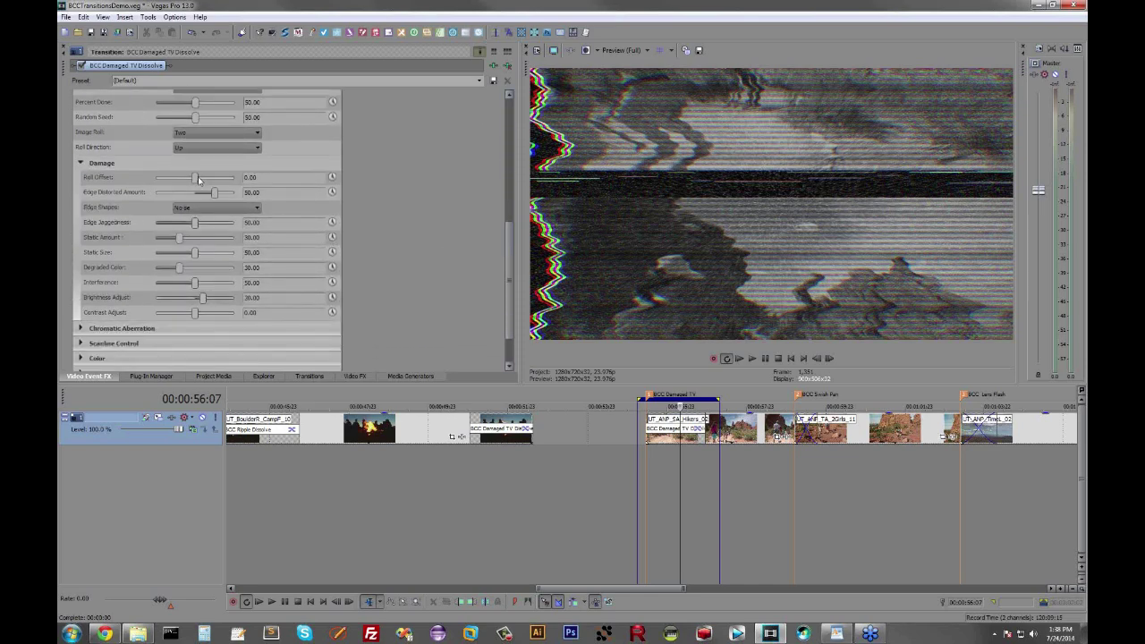
{"action": "mouse_move", "coordinate": [195, 176]}
{"action": "left_mouse_down"}
{"action": "mouse_move", "coordinate": [206, 177]}
{"action": "mouse_move", "coordinate": [182, 184]}
{"action": "left_mouse_up"}
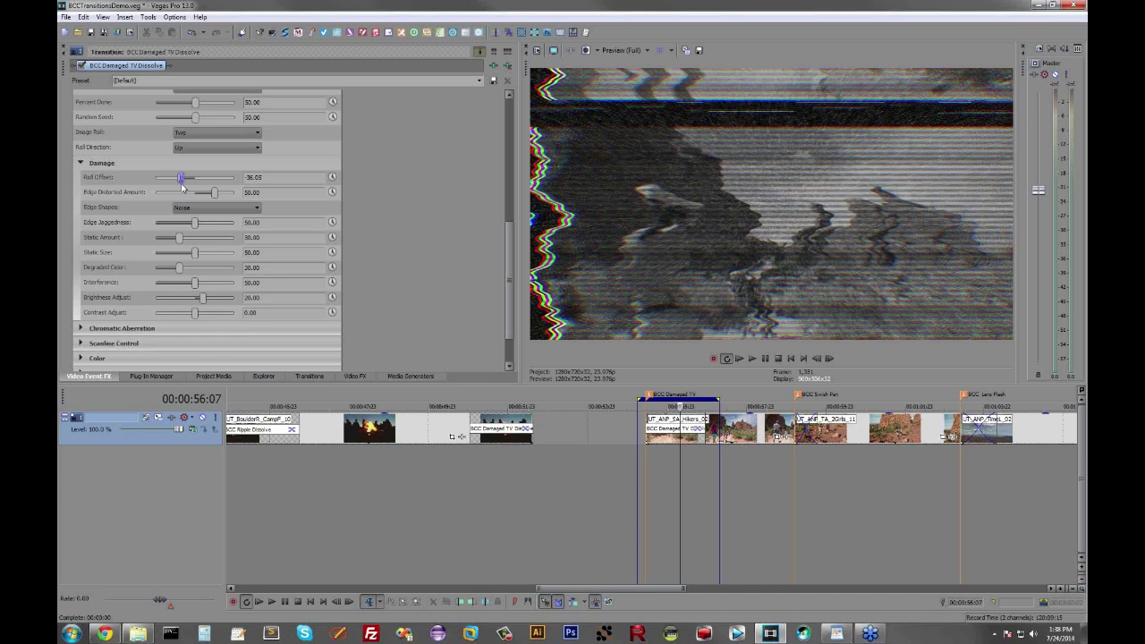
{"action": "left_click_drag", "start_coordinate": [185, 185], "coordinate": [219, 205]}
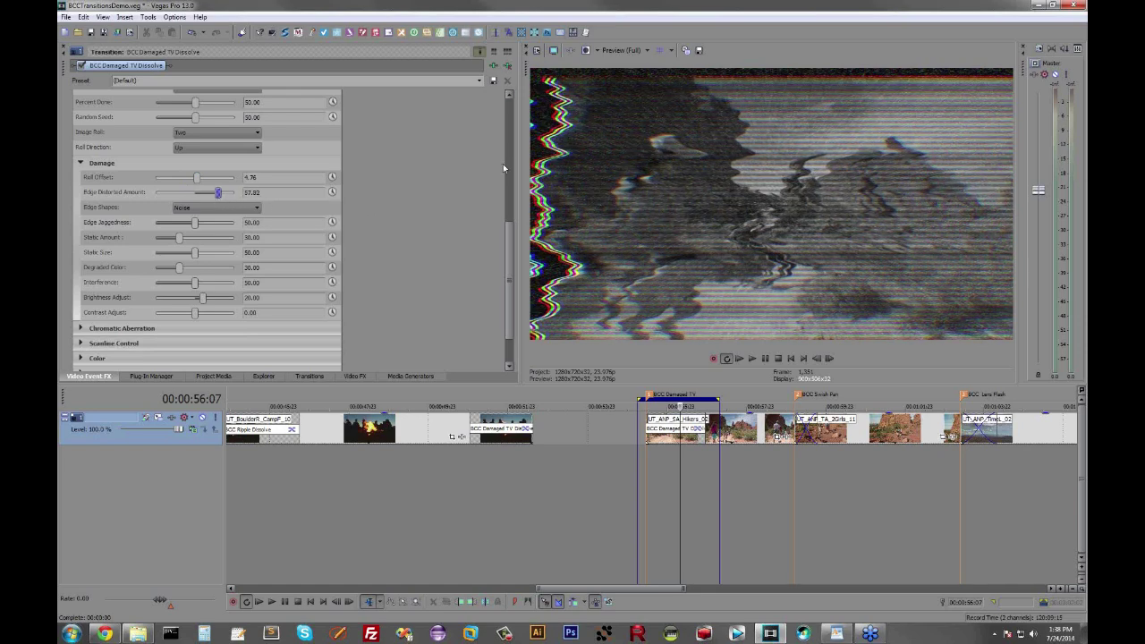
- Raise the CA Intensity of the transition's Chromatic Aberration to 94.56
{"action": "left_click", "coordinate": [86, 330]}
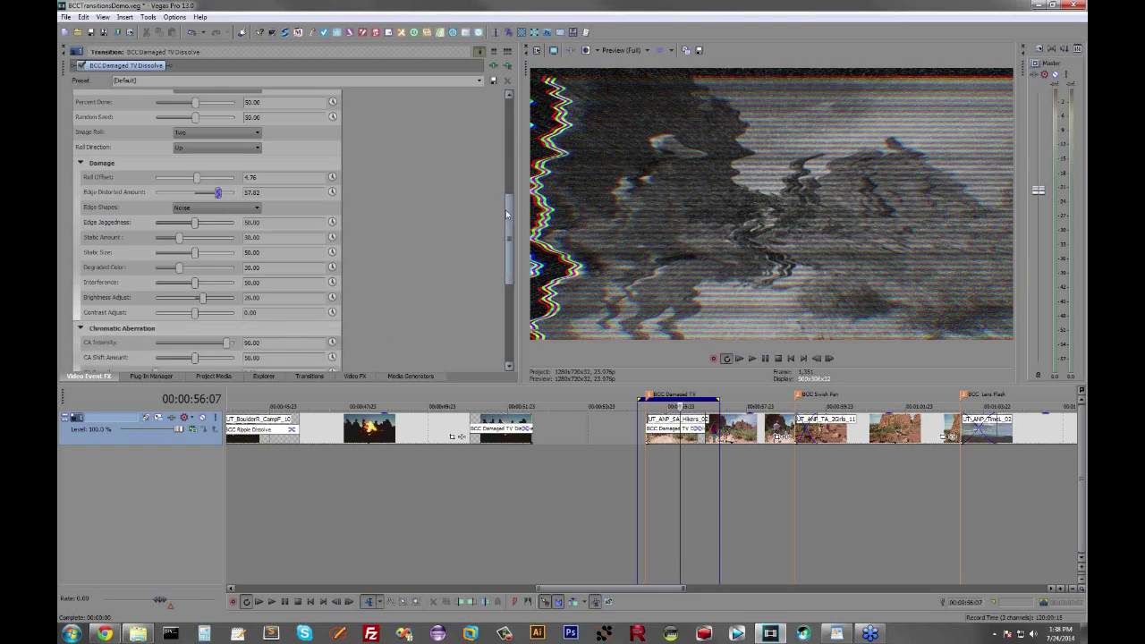
{"action": "left_click_drag", "start_coordinate": [508, 218], "coordinate": [514, 307]}
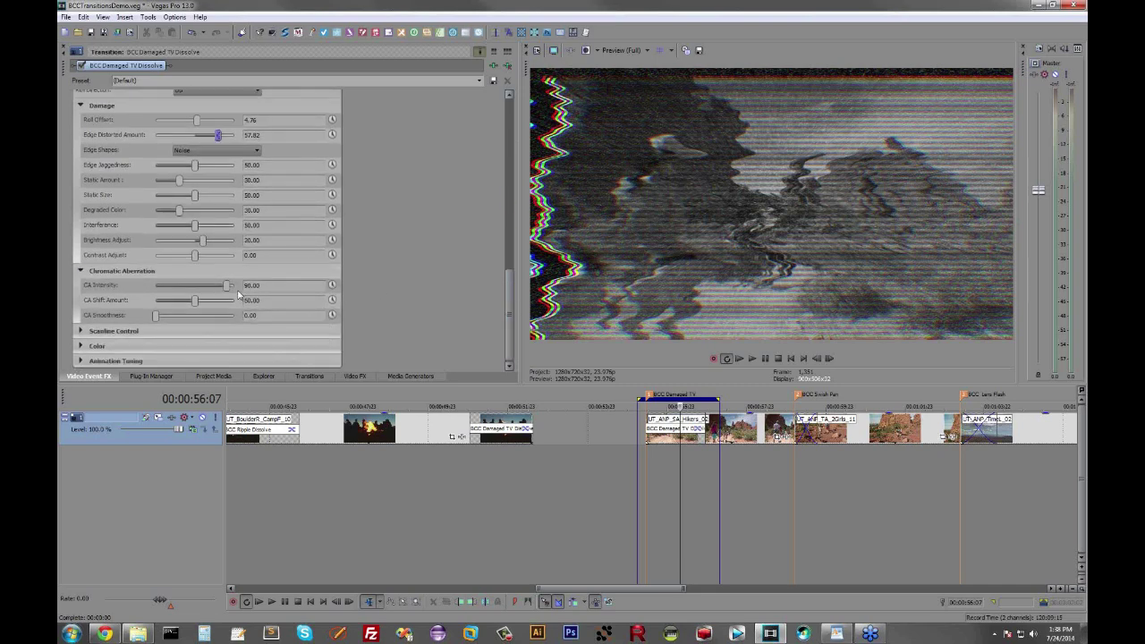
{"action": "mouse_move", "coordinate": [226, 285]}
{"action": "left_mouse_down"}
{"action": "mouse_move", "coordinate": [141, 300]}
{"action": "mouse_move", "coordinate": [230, 291]}
{"action": "left_mouse_up"}
- Adjust the transition's Scanline Control, setting Thickness to 12.24 and Spacing to 8.84
{"action": "left_click", "coordinate": [81, 331]}
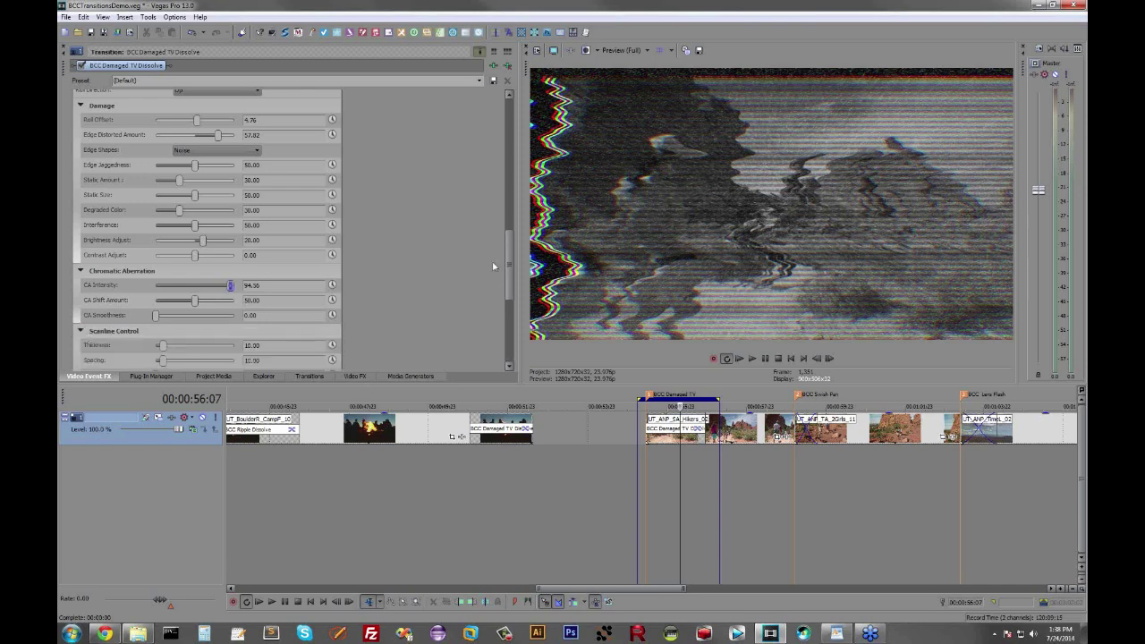
{"action": "left_click_drag", "start_coordinate": [509, 243], "coordinate": [515, 338]}
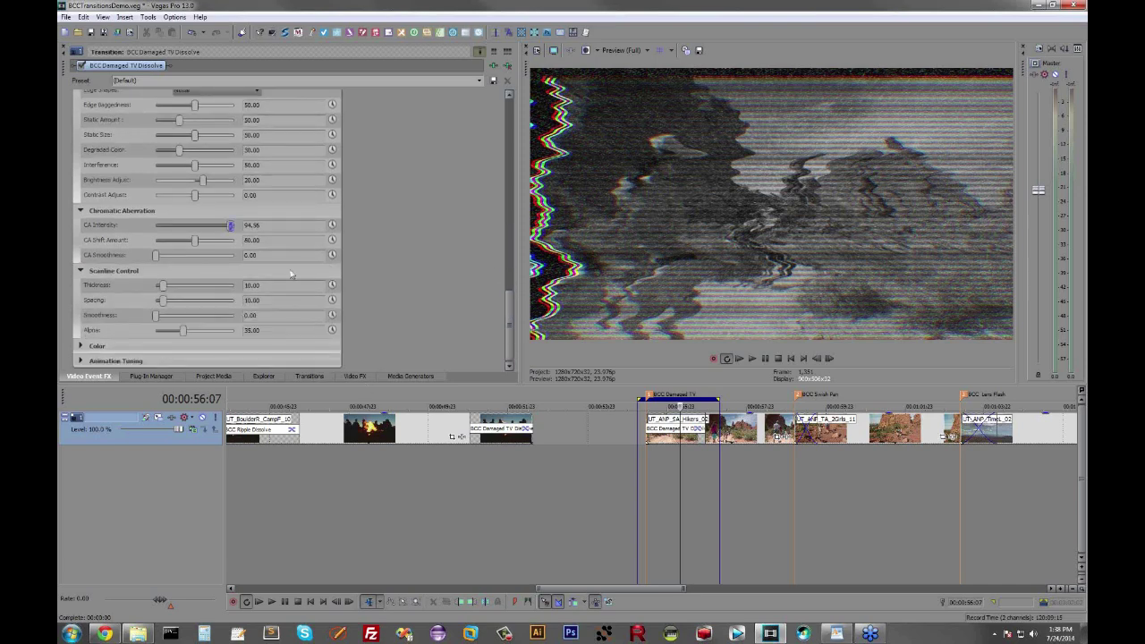
{"action": "left_click_drag", "start_coordinate": [164, 288], "coordinate": [166, 308]}
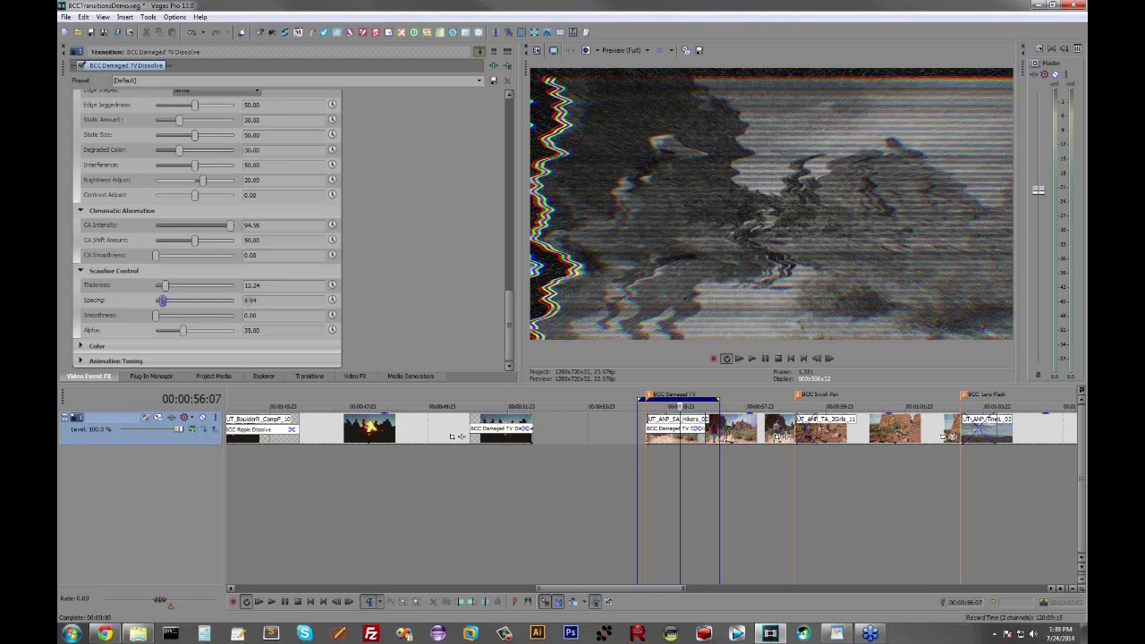
- Loop playback around the crossfade at the BCC Swish Pan marker and apply the BCC Swish Pan transition to it
{"action": "left_click", "coordinate": [758, 458]}
{"action": "left_click", "coordinate": [783, 462]}
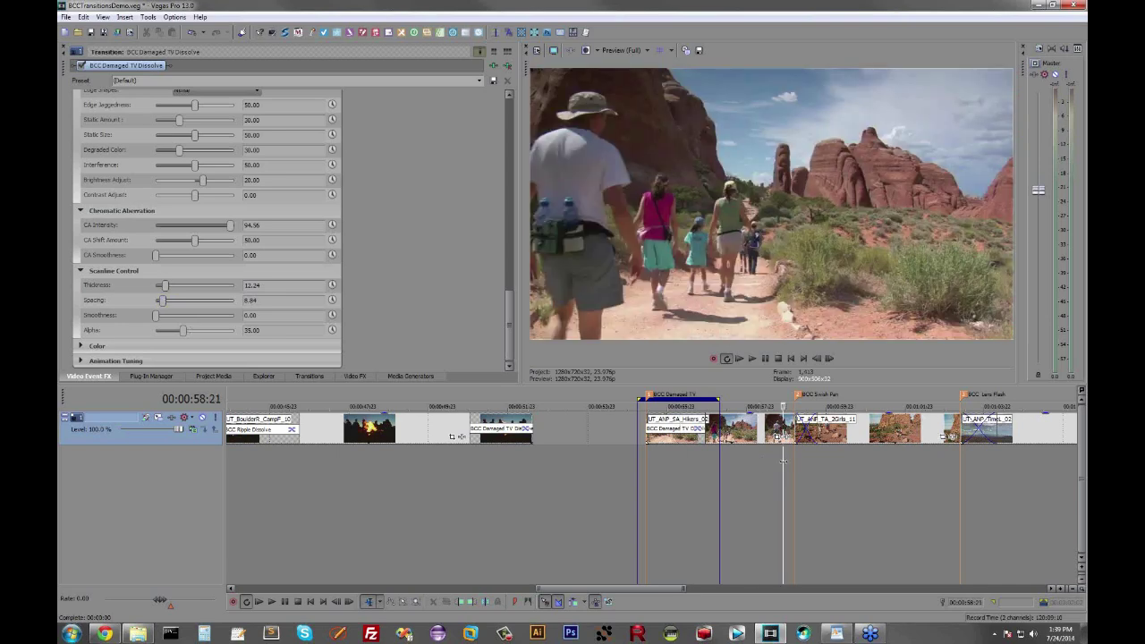
{"action": "scroll", "coordinate": [784, 465], "scroll_direction": "up", "scroll_amount": 3}
{"action": "left_click_drag", "start_coordinate": [666, 481], "coordinate": [763, 483]}
{"action": "key", "text": "space"}
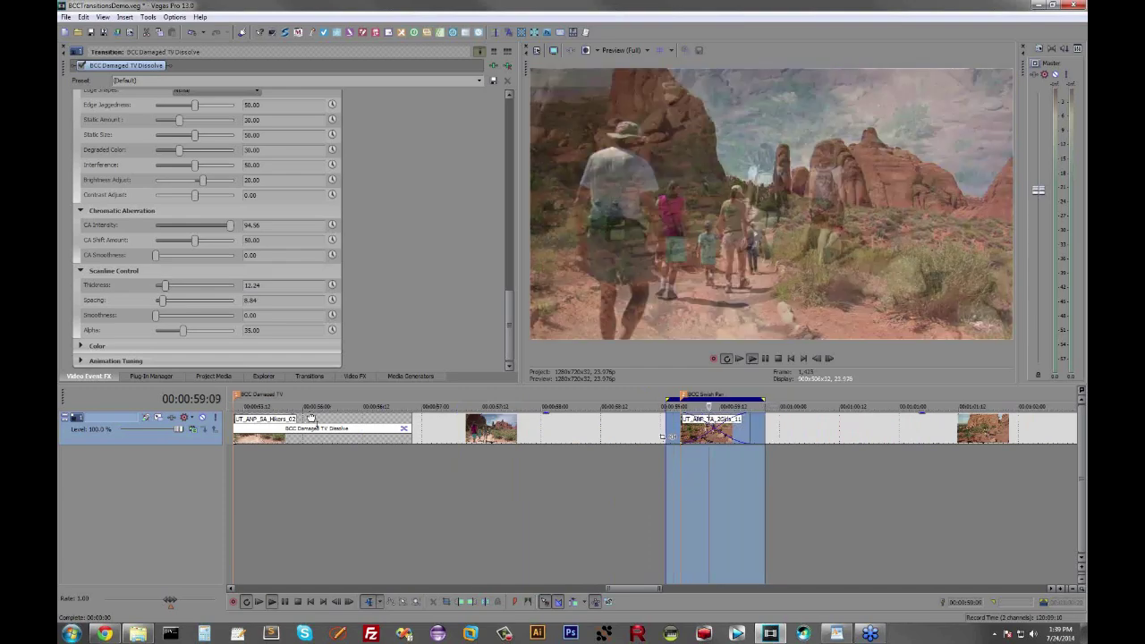
{"action": "left_click", "coordinate": [311, 377]}
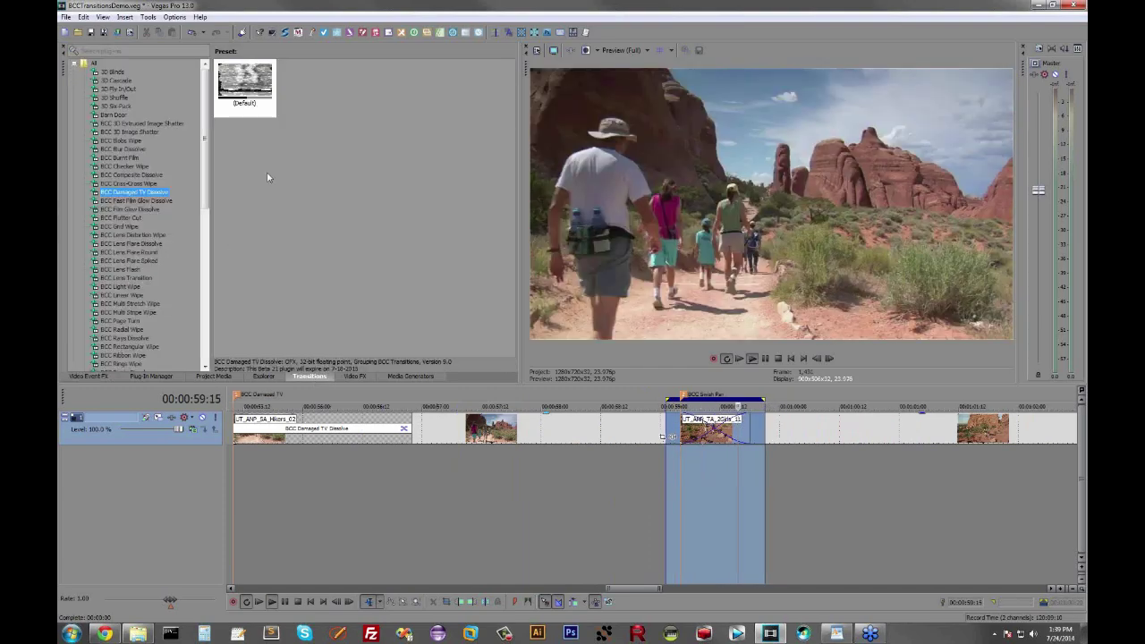
{"action": "left_click_drag", "start_coordinate": [203, 133], "coordinate": [708, 431]}
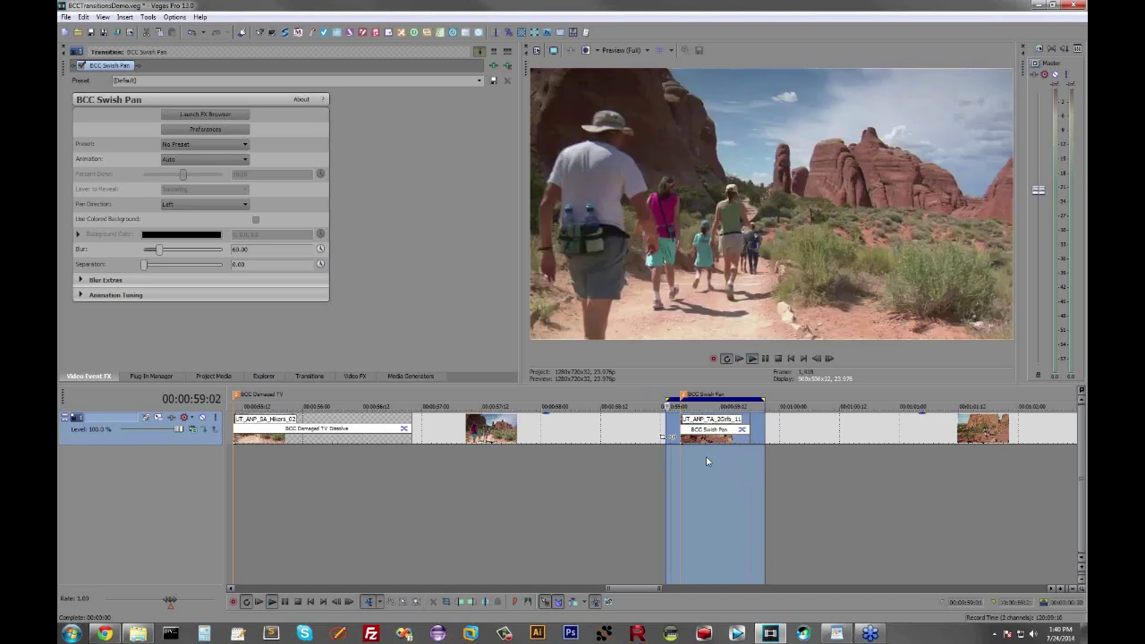
- Play back the crossfade with the BCC Swish Pan transition
{"action": "left_click", "coordinate": [705, 456]}
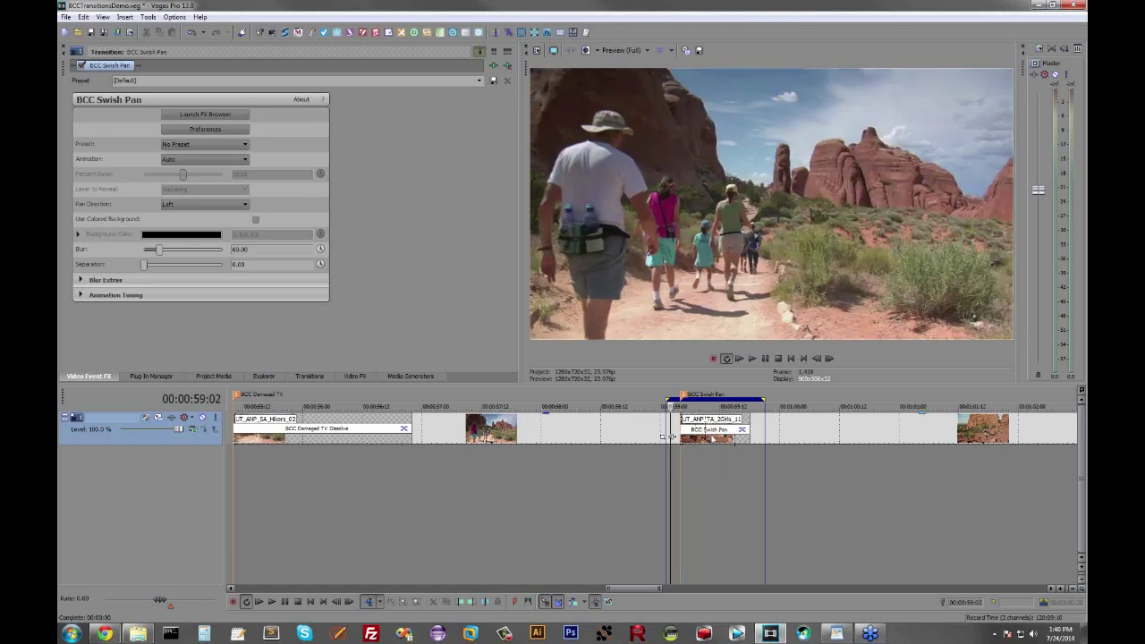
{"action": "left_click", "coordinate": [712, 436]}
{"action": "key", "text": "space"}
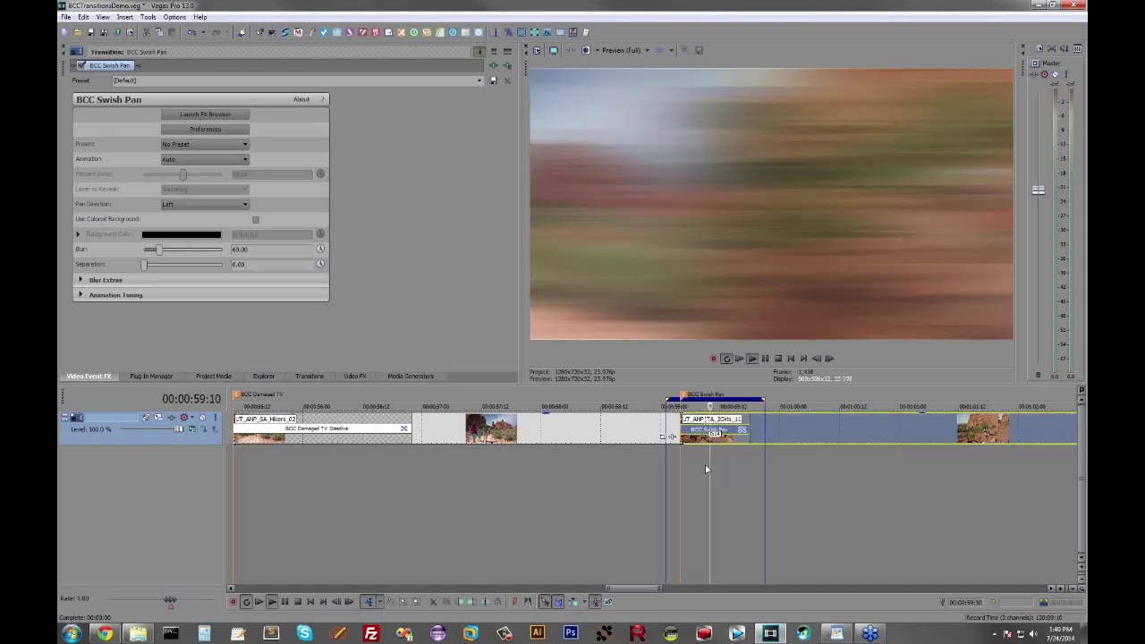
- Try the Top and Bottom pan directions of the Swish Pan during looped playback and settle on Right
{"action": "left_click", "coordinate": [200, 203]}
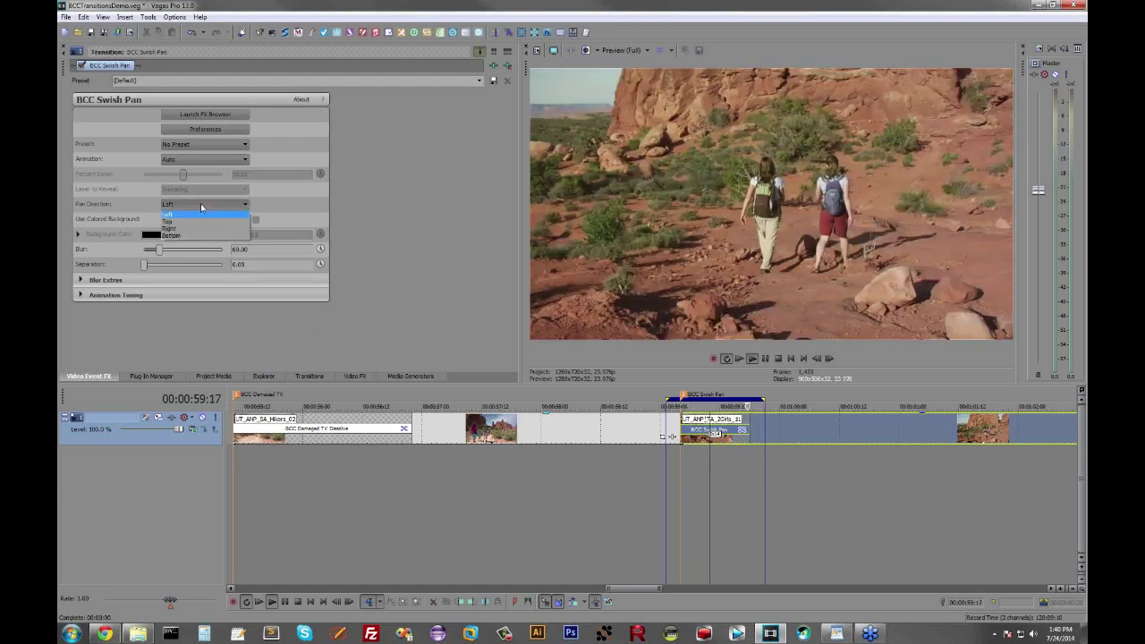
{"action": "left_click", "coordinate": [201, 219]}
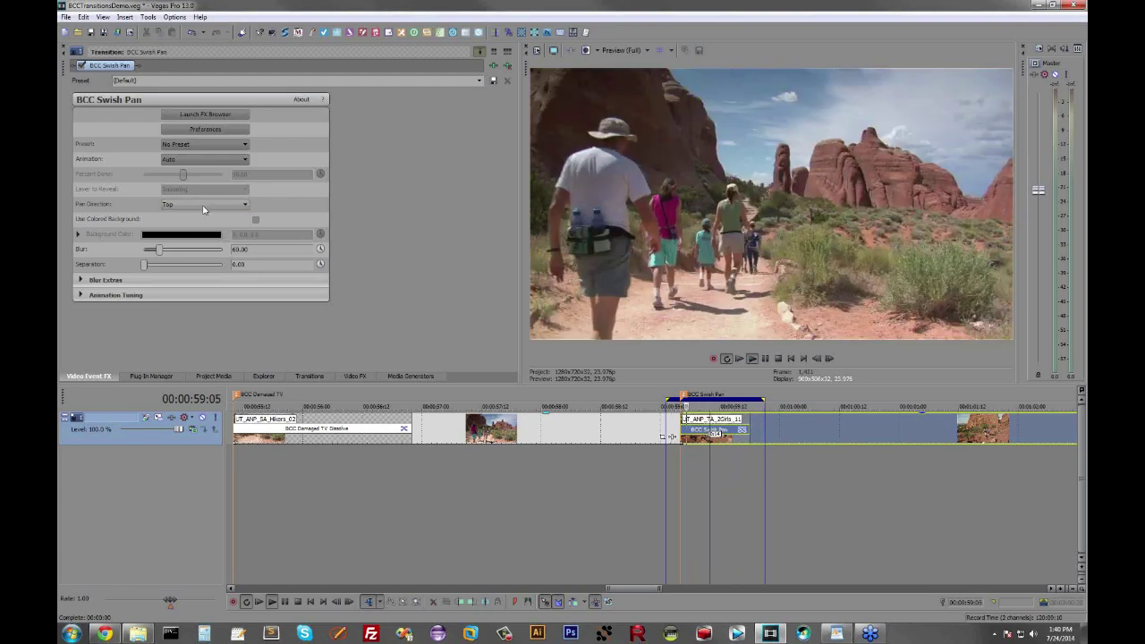
{"action": "left_click", "coordinate": [203, 206]}
{"action": "left_click", "coordinate": [208, 206]}
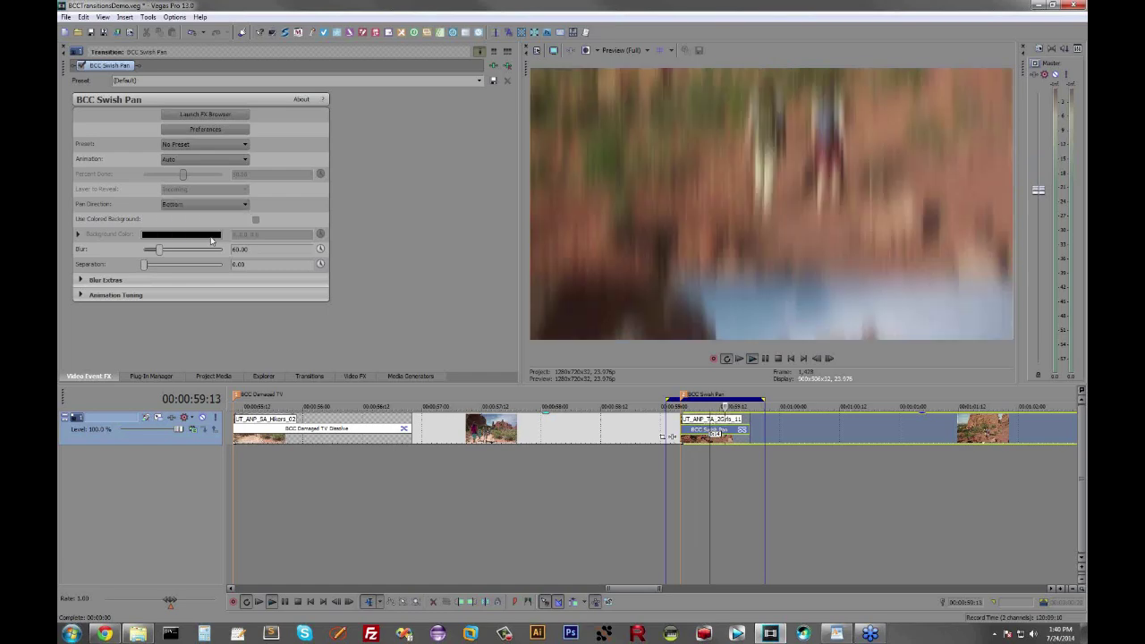
{"action": "left_click", "coordinate": [210, 206]}
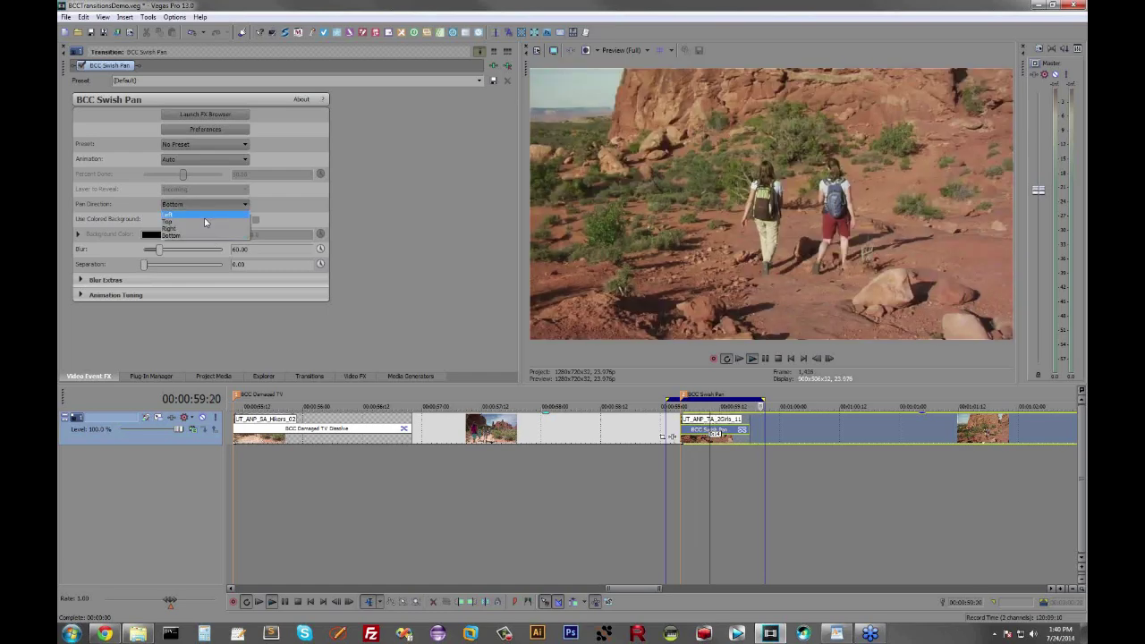
{"action": "left_click", "coordinate": [204, 230]}
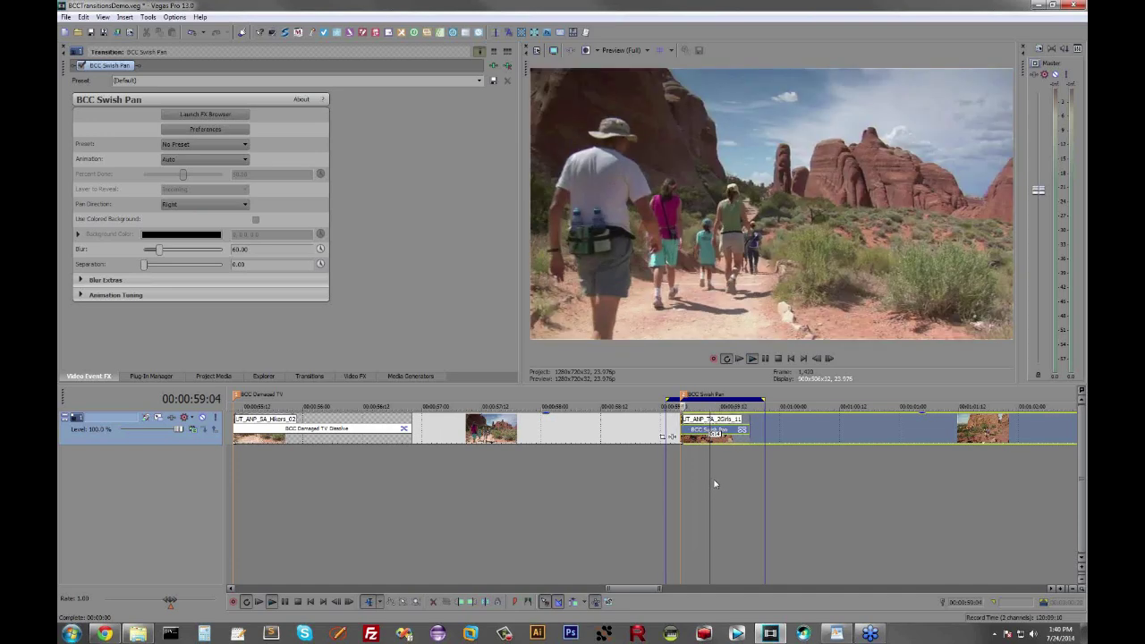
{"action": "left_click", "coordinate": [714, 484]}
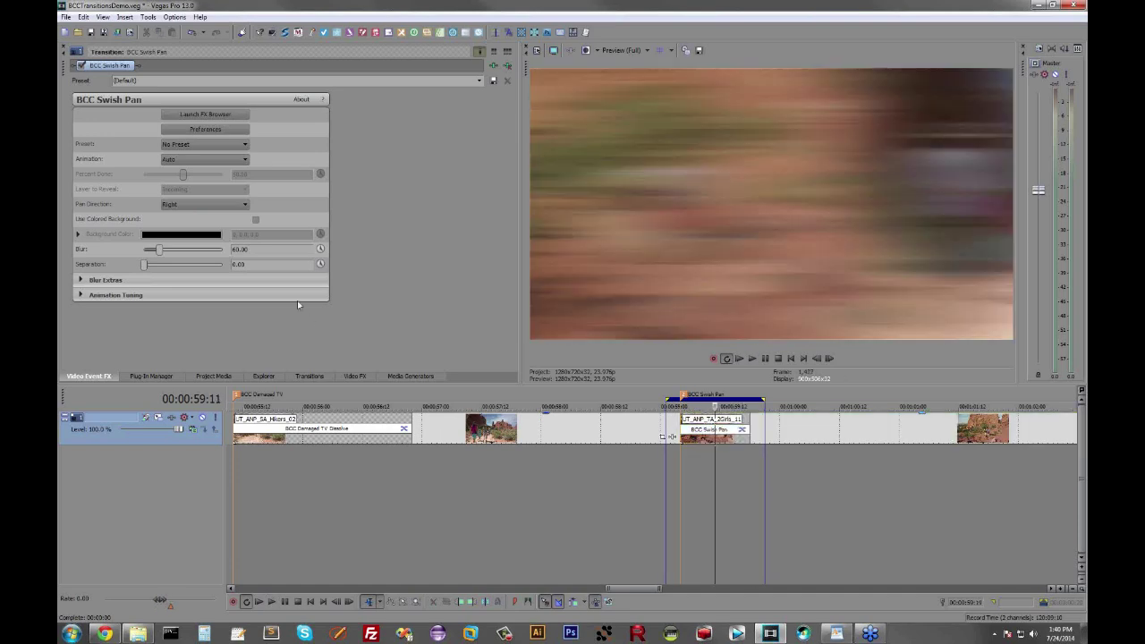
- Show the ease curve in Animation Tuning and set Ease In to 56.46 and Ease Out to 64.63
{"action": "left_click", "coordinate": [85, 296]}
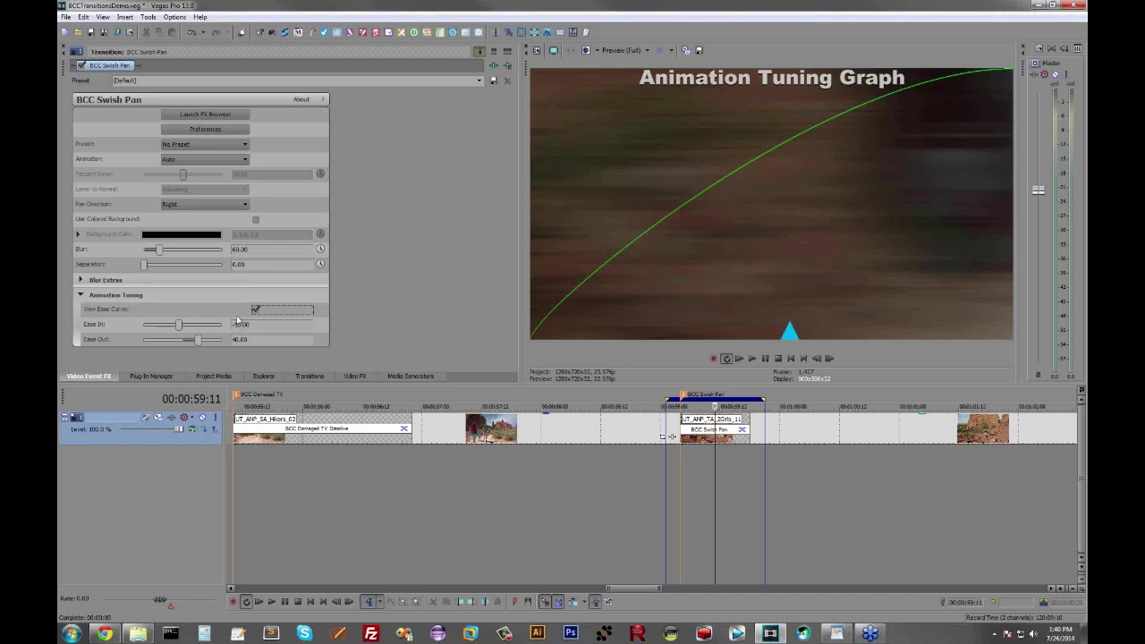
{"action": "left_click_drag", "start_coordinate": [178, 325], "coordinate": [204, 340]}
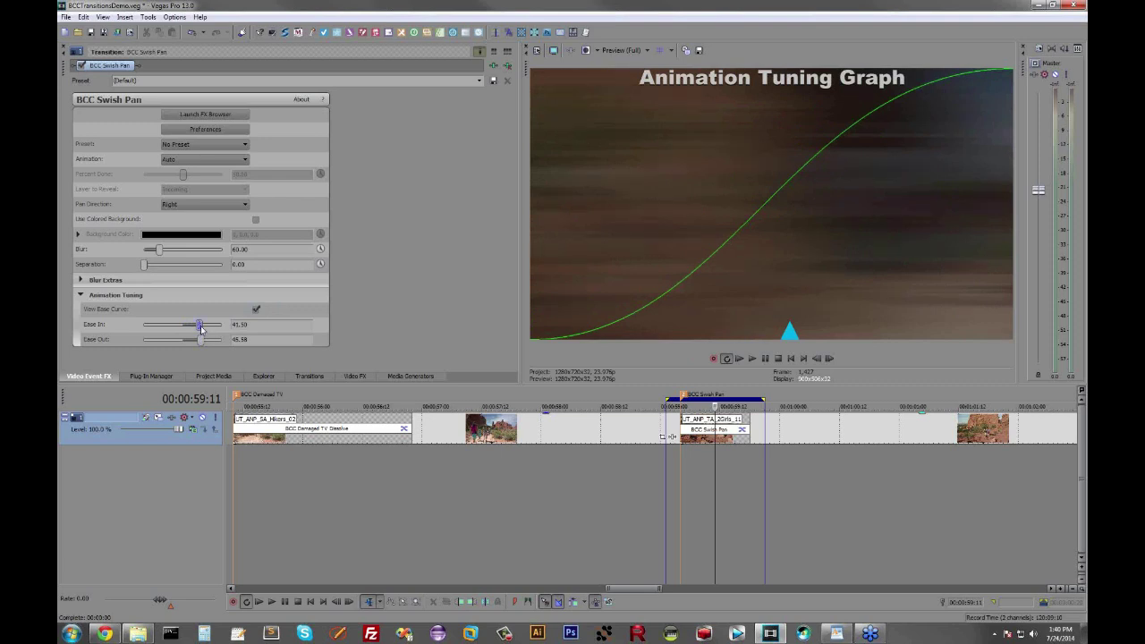
{"action": "left_click_drag", "start_coordinate": [203, 329], "coordinate": [208, 330]}
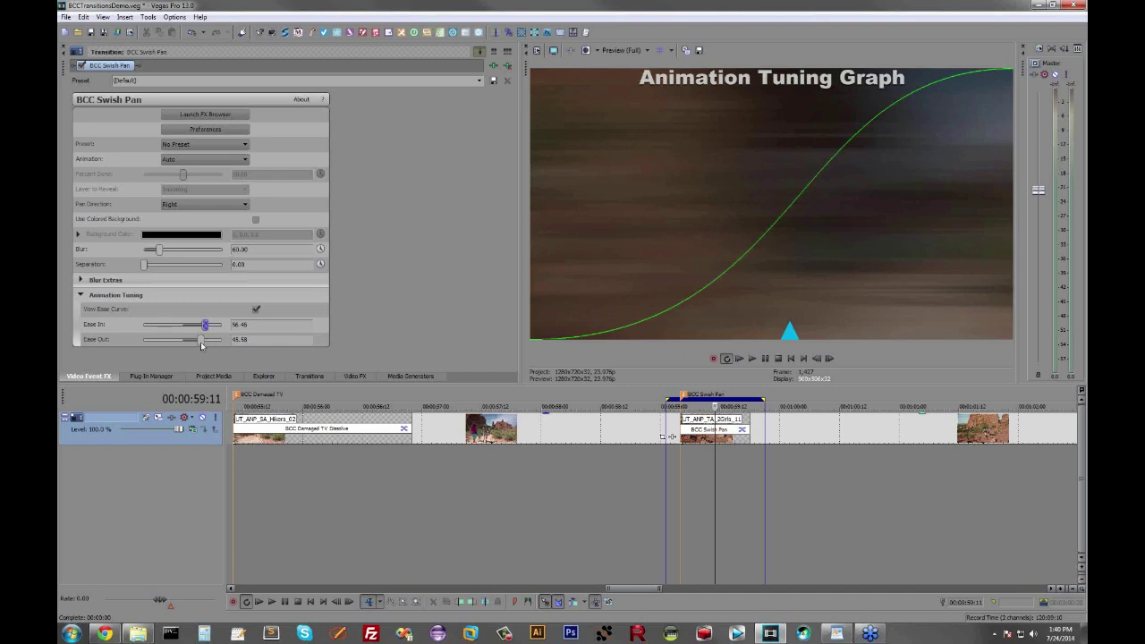
{"action": "left_click_drag", "start_coordinate": [204, 346], "coordinate": [211, 347]}
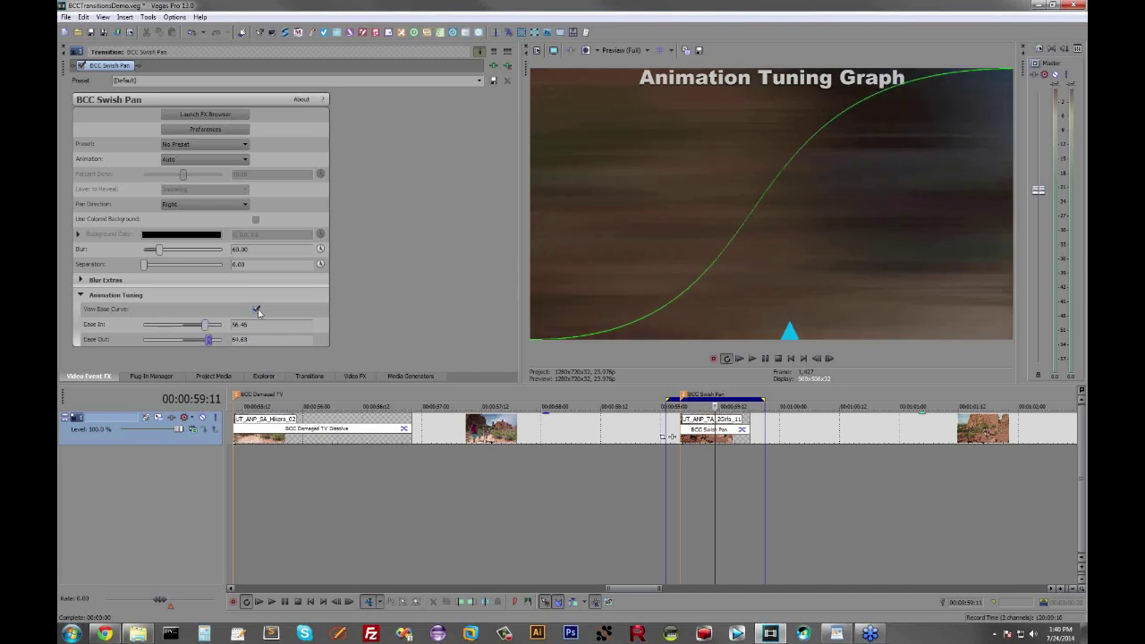
- Play back the transition with the tuning graph, hide the ease curve and stop playback near the end of the crossfade
{"action": "left_click", "coordinate": [694, 495]}
{"action": "key", "text": "space"}
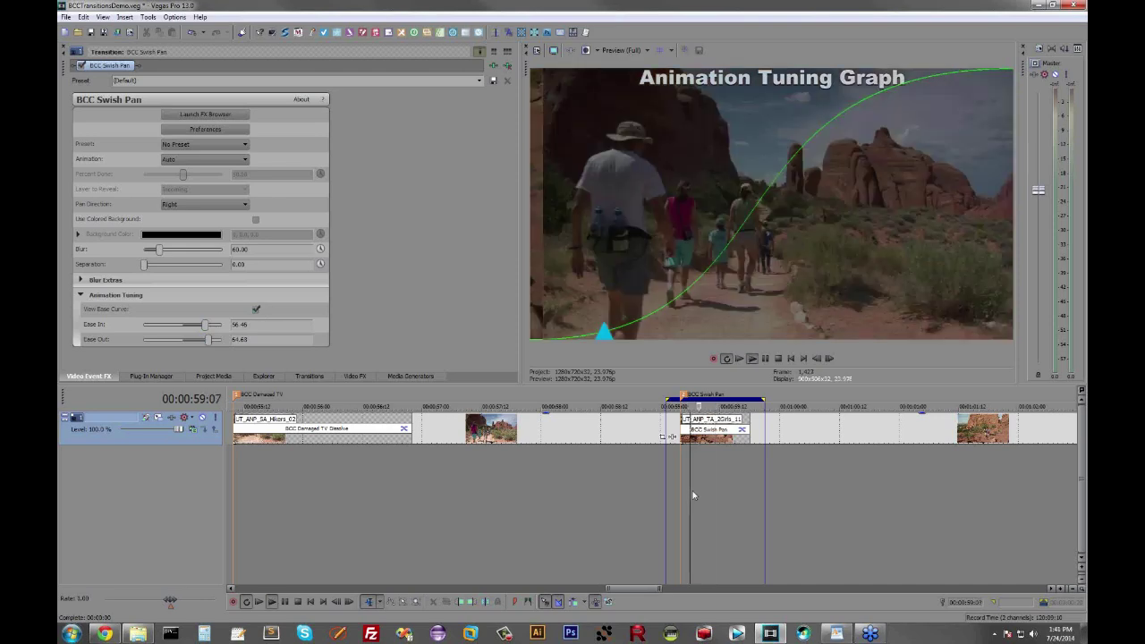
{"action": "key", "text": "space"}
{"action": "key", "text": "space"}
{"action": "left_click", "coordinate": [256, 309]}
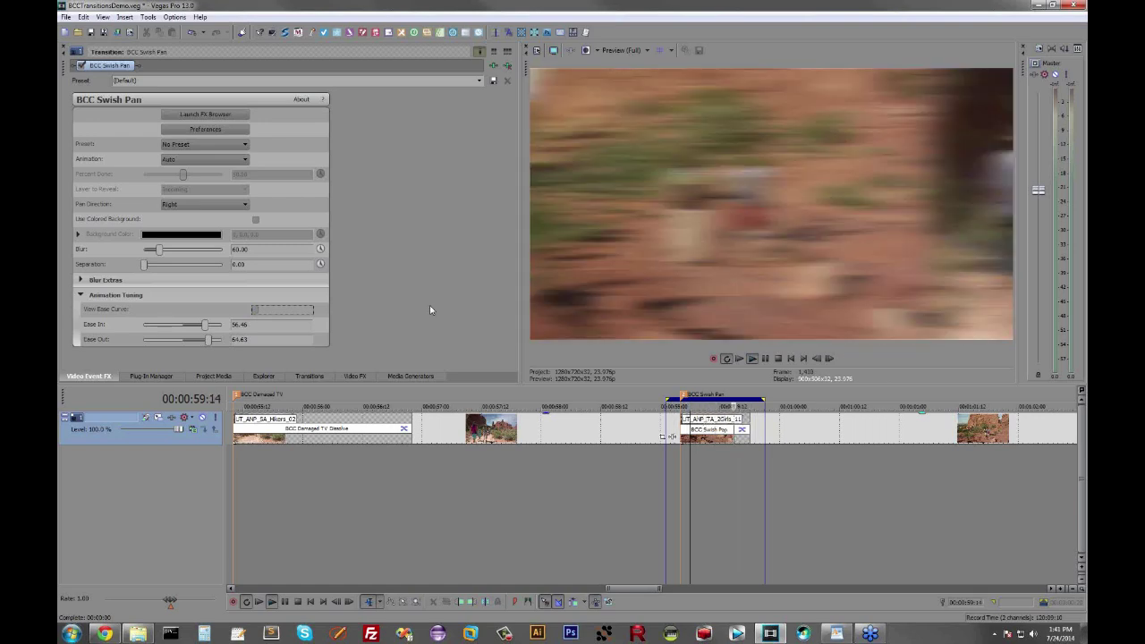
{"action": "key", "text": "Return"}
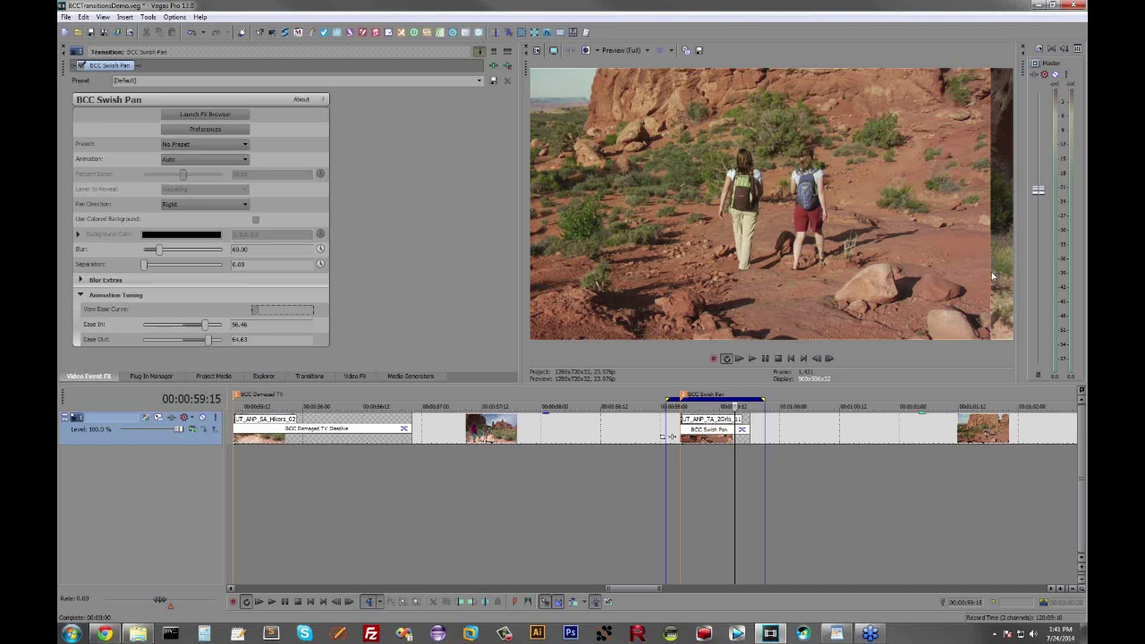
- Expand the Blur Extras of the Swish Pan and lower the Blur Delay to -6.12
{"action": "left_click", "coordinate": [81, 280]}
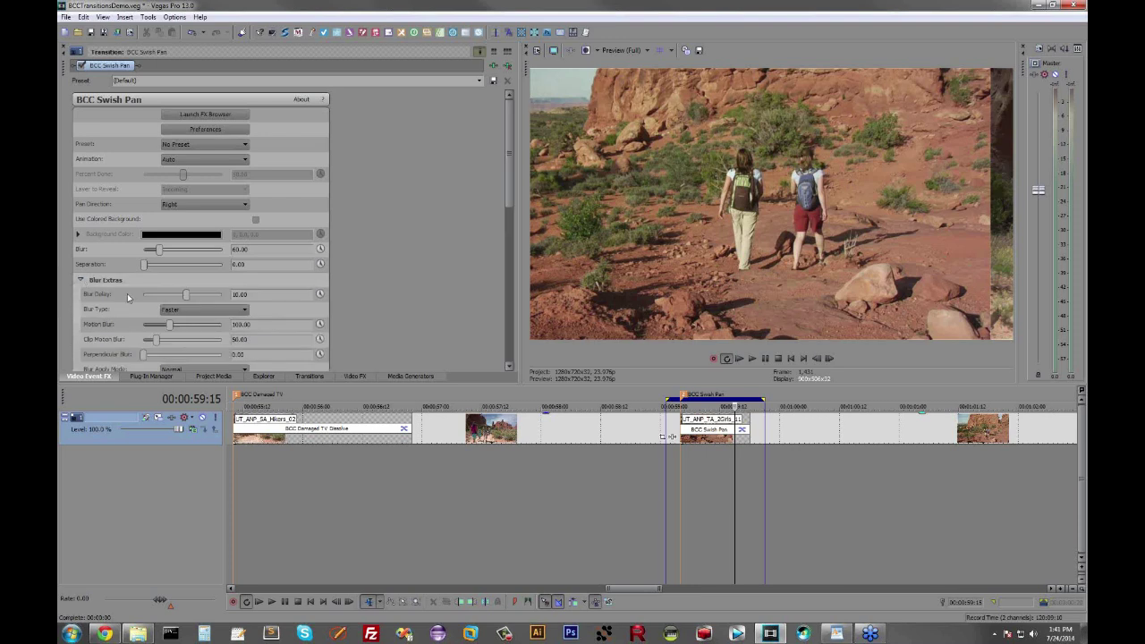
{"action": "left_click_drag", "start_coordinate": [509, 184], "coordinate": [507, 286]}
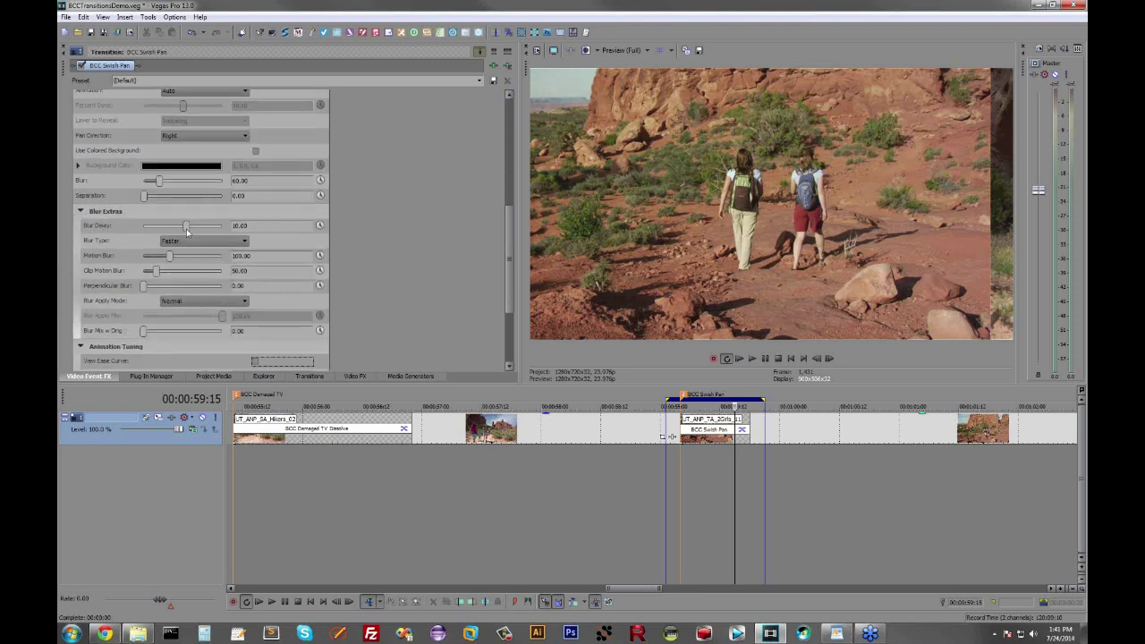
{"action": "left_click_drag", "start_coordinate": [183, 227], "coordinate": [180, 228]}
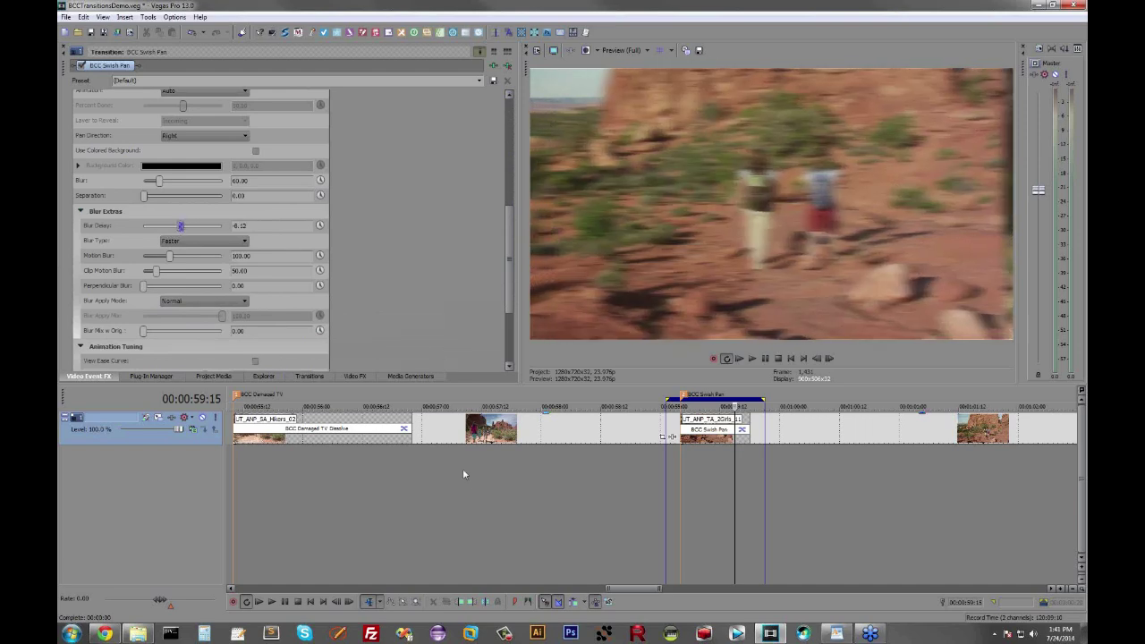
- Play back the Swish Pan from its start and step through its frames to examine the blur timing
{"action": "left_click", "coordinate": [680, 481]}
{"action": "key", "text": "space"}
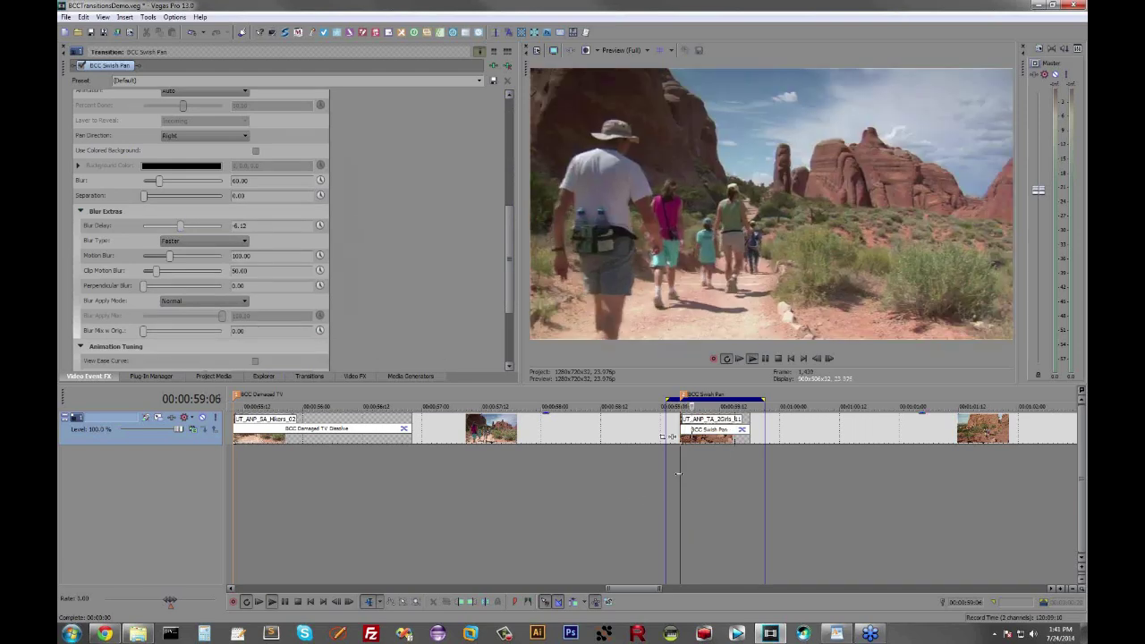
{"action": "key", "text": "space"}
{"action": "key", "text": "Left"}
{"action": "key", "text": "Left"}
{"action": "key", "text": "Left"}
{"action": "key", "text": "Left"}
{"action": "key", "text": "Left"}
{"action": "key", "text": "Left"}
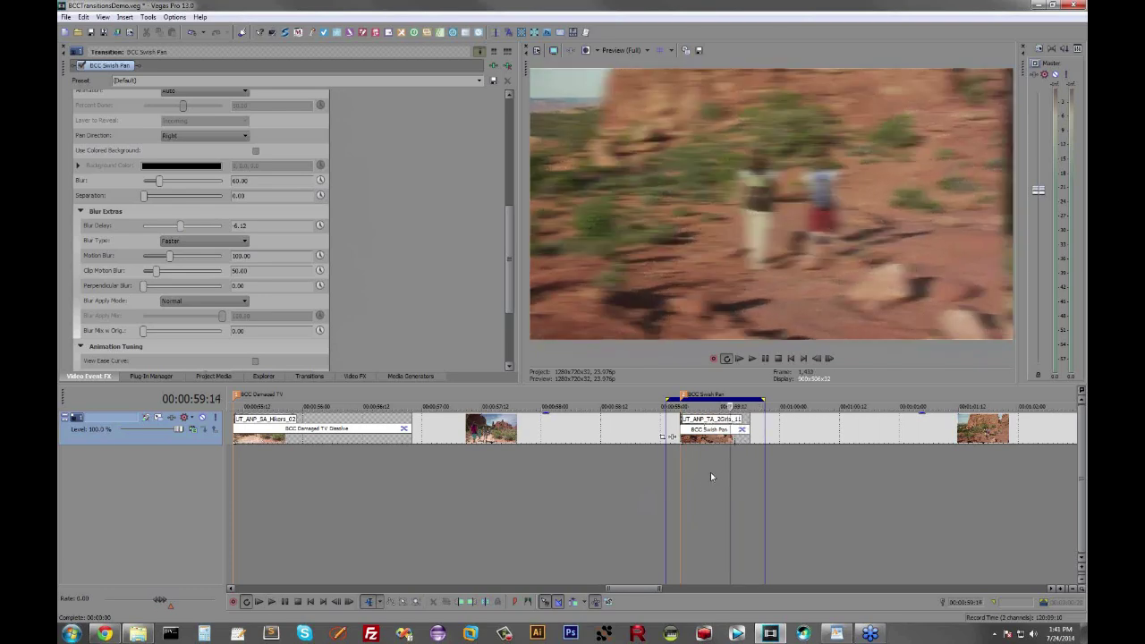
{"action": "key", "text": "Right"}
{"action": "key", "text": "Right"}
{"action": "key", "text": "Right"}
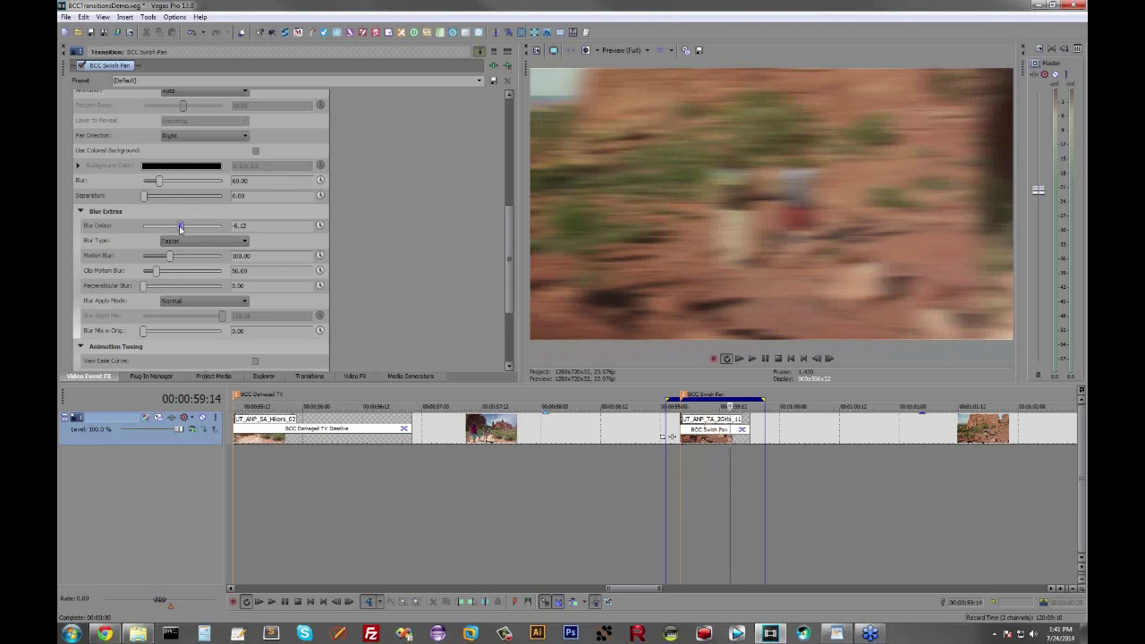
- Lower the Blur Delay further to about -12 and play back the Swish Pan from its start
{"action": "left_click_drag", "start_coordinate": [177, 230], "coordinate": [175, 228]}
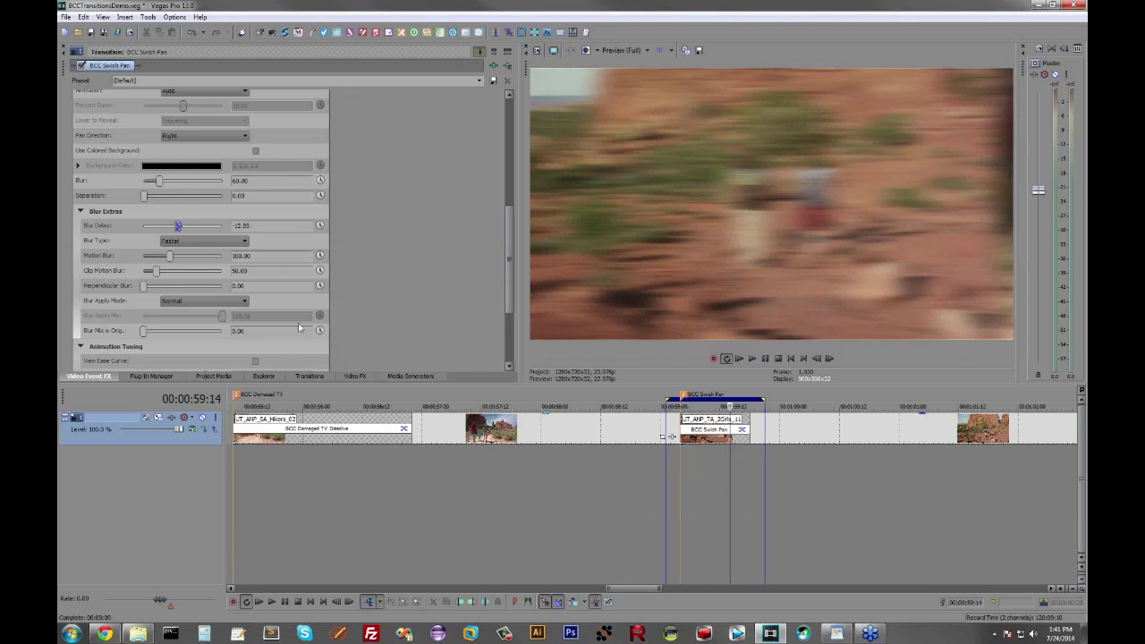
{"action": "left_click", "coordinate": [681, 476]}
{"action": "key", "text": "space"}
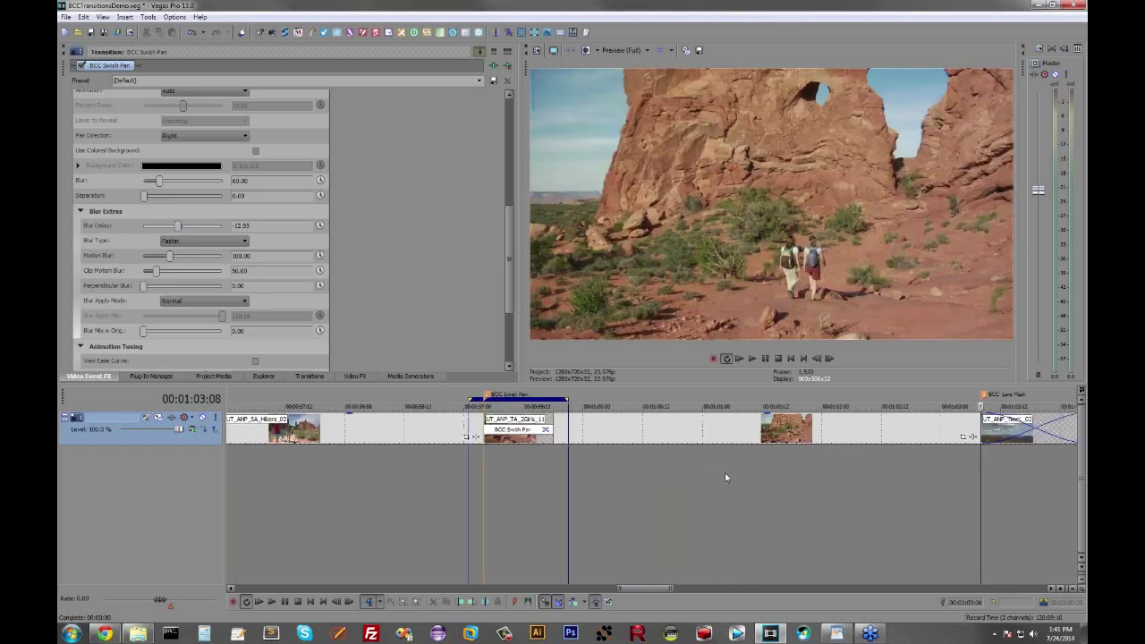
- Loop playback around the crossfade at the BCC Lens Flash marker and apply the BCC Lens Flare Dissolve transition to it
{"action": "scroll", "coordinate": [1008, 402], "scroll_direction": "right", "scroll_amount": 5}
{"action": "left_click_drag", "start_coordinate": [736, 470], "coordinate": [885, 461]}
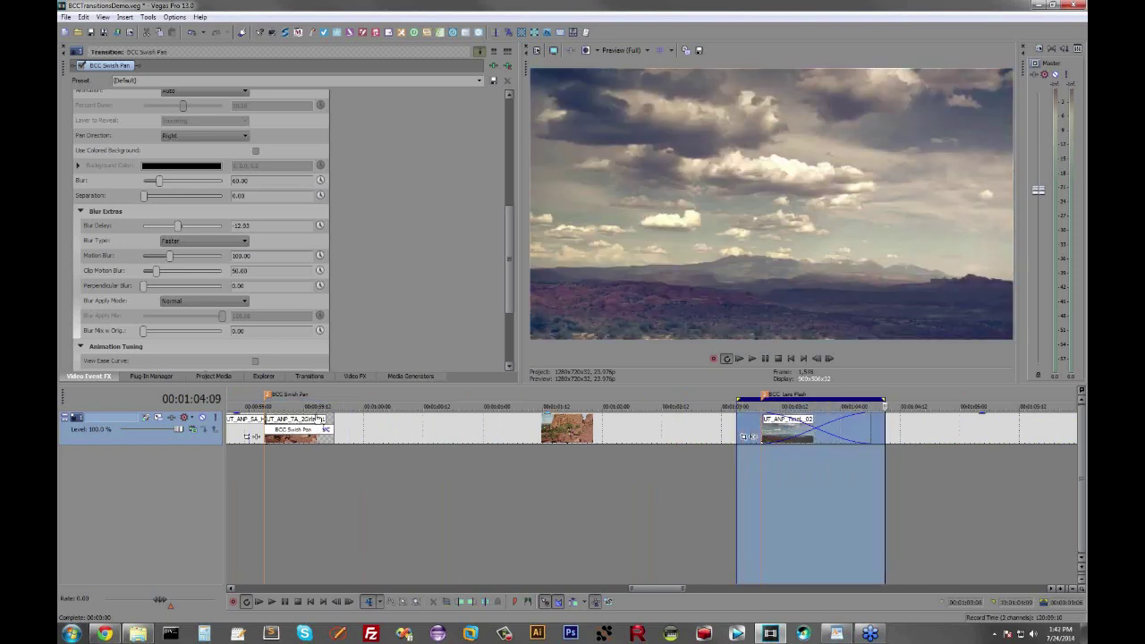
{"action": "left_click", "coordinate": [305, 376]}
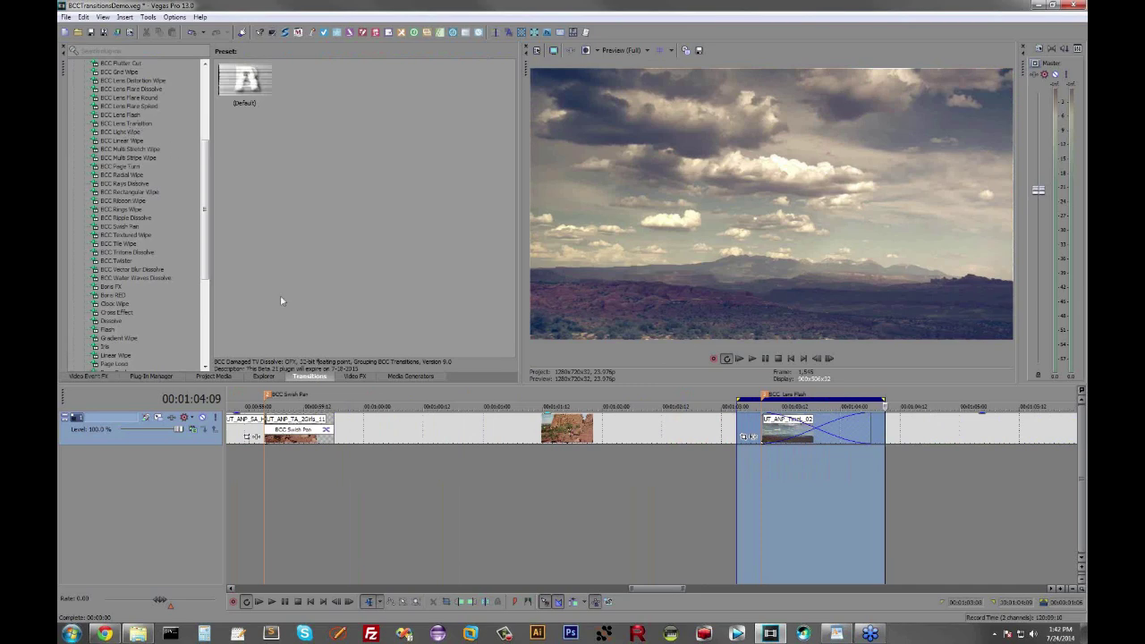
{"action": "left_click", "coordinate": [751, 509]}
{"action": "key", "text": "space"}
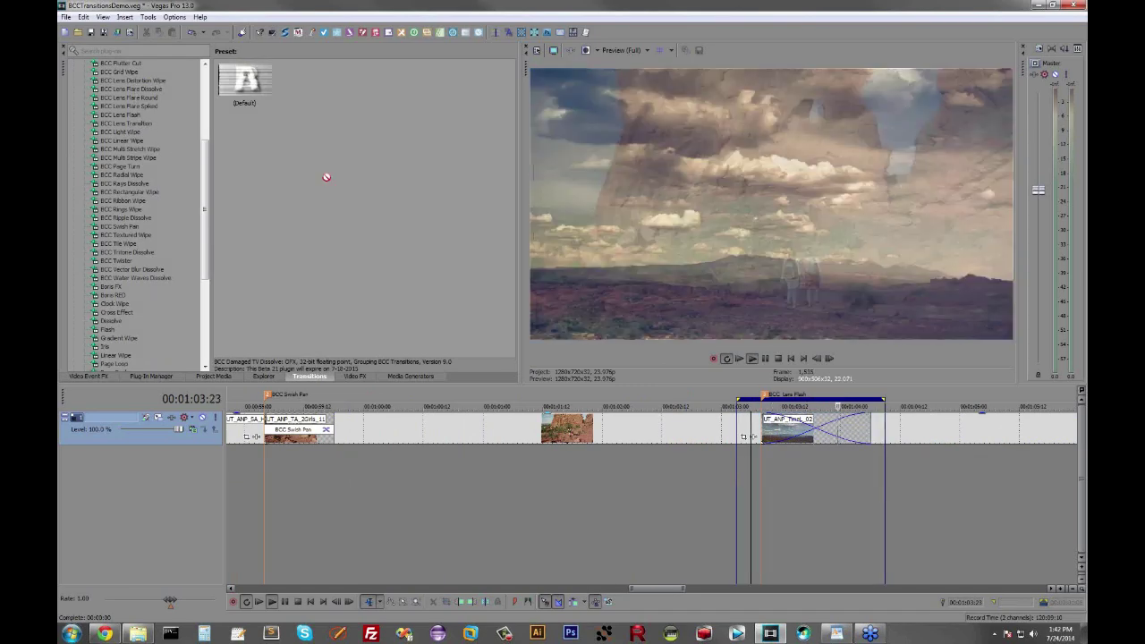
{"action": "left_click_drag", "start_coordinate": [817, 445], "coordinate": [817, 436]}
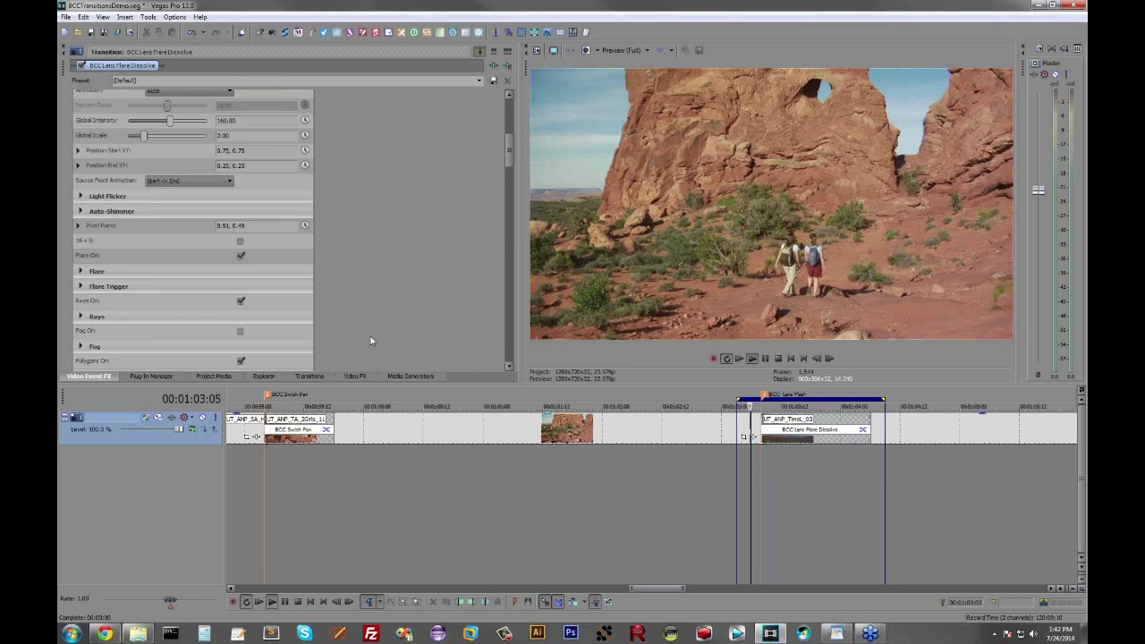
- Replace the crossfade's transition with BCC Lens Flare Round and then with BCC Lens Flare Spiked during playback
{"action": "left_click", "coordinate": [310, 376]}
{"action": "left_click", "coordinate": [131, 99]}
{"action": "left_click_drag", "start_coordinate": [129, 100], "coordinate": [789, 442]}
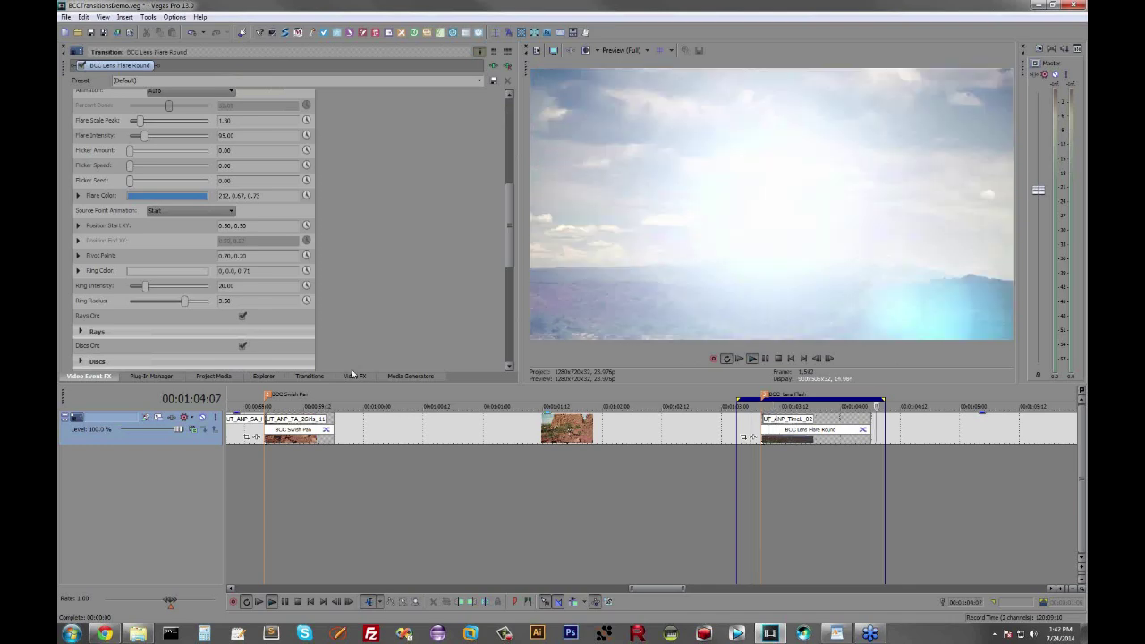
{"action": "left_click", "coordinate": [309, 377]}
{"action": "left_click_drag", "start_coordinate": [124, 107], "coordinate": [669, 369]}
{"action": "left_click_drag", "start_coordinate": [799, 430], "coordinate": [807, 432]}
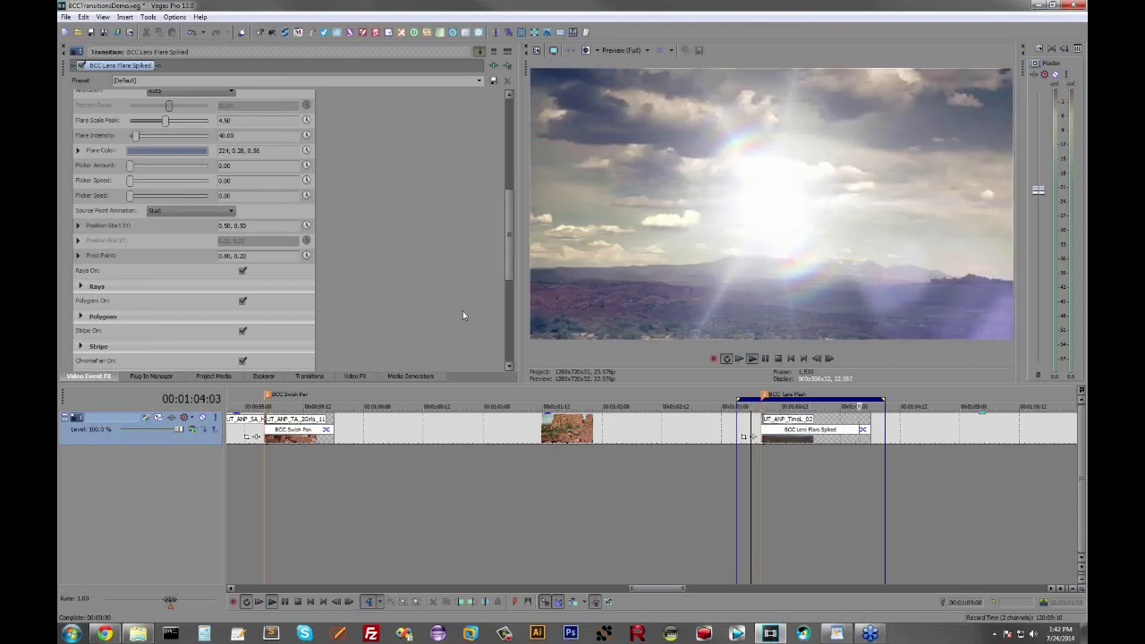
- Replace the crossfade's transition with BCC Lens Flash and stop playback in the middle of the flash
{"action": "left_click", "coordinate": [308, 376]}
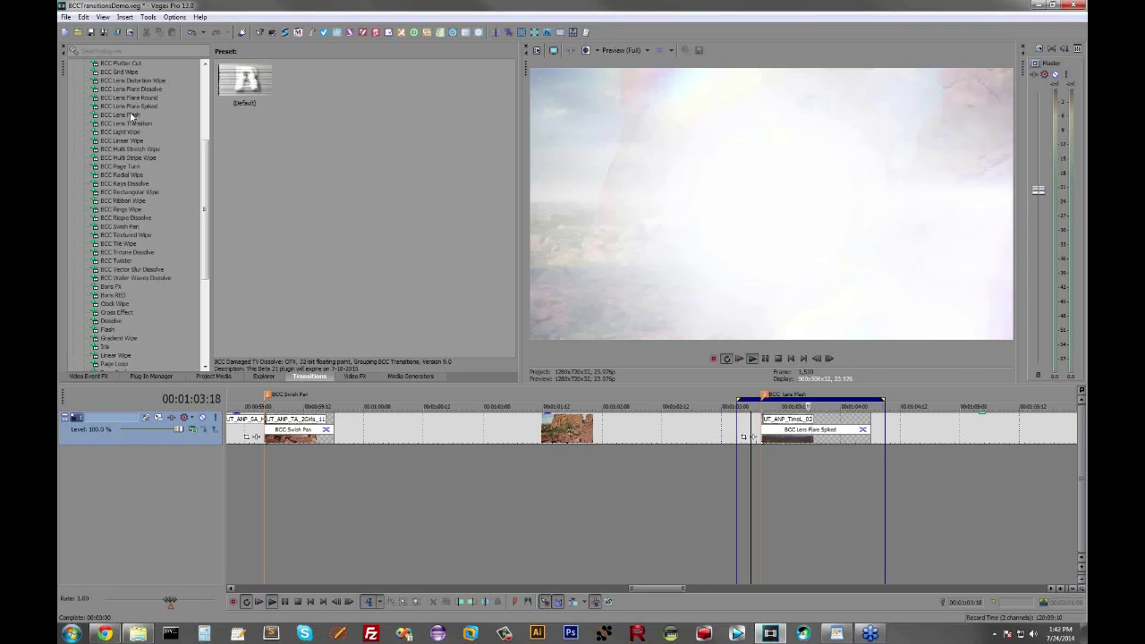
{"action": "left_click_drag", "start_coordinate": [817, 436], "coordinate": [816, 436]}
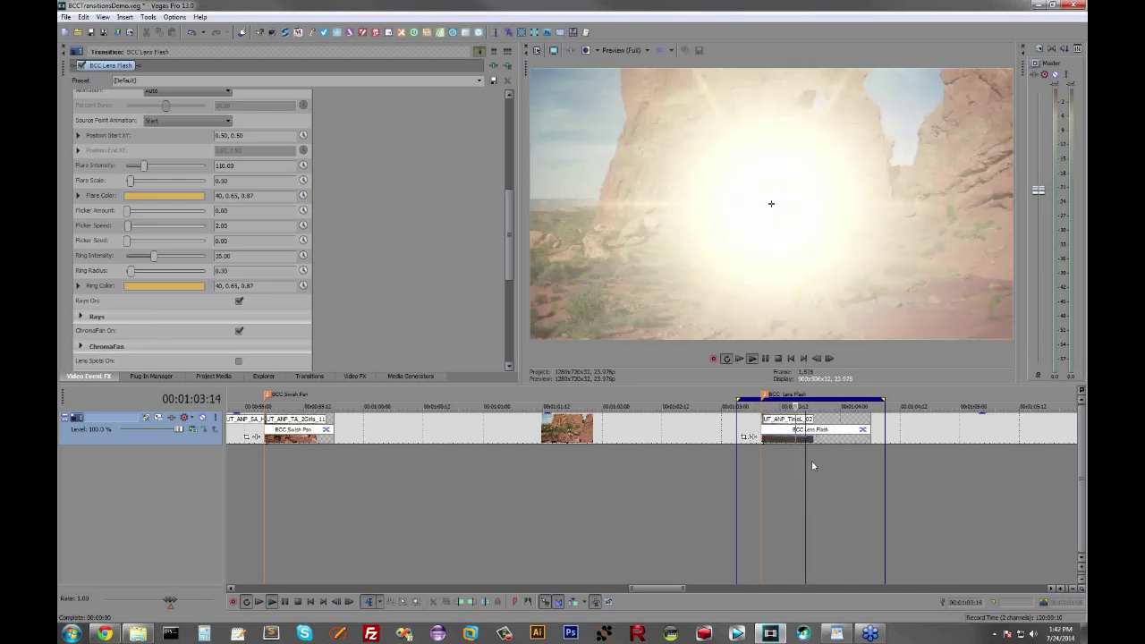
{"action": "left_click", "coordinate": [811, 460]}
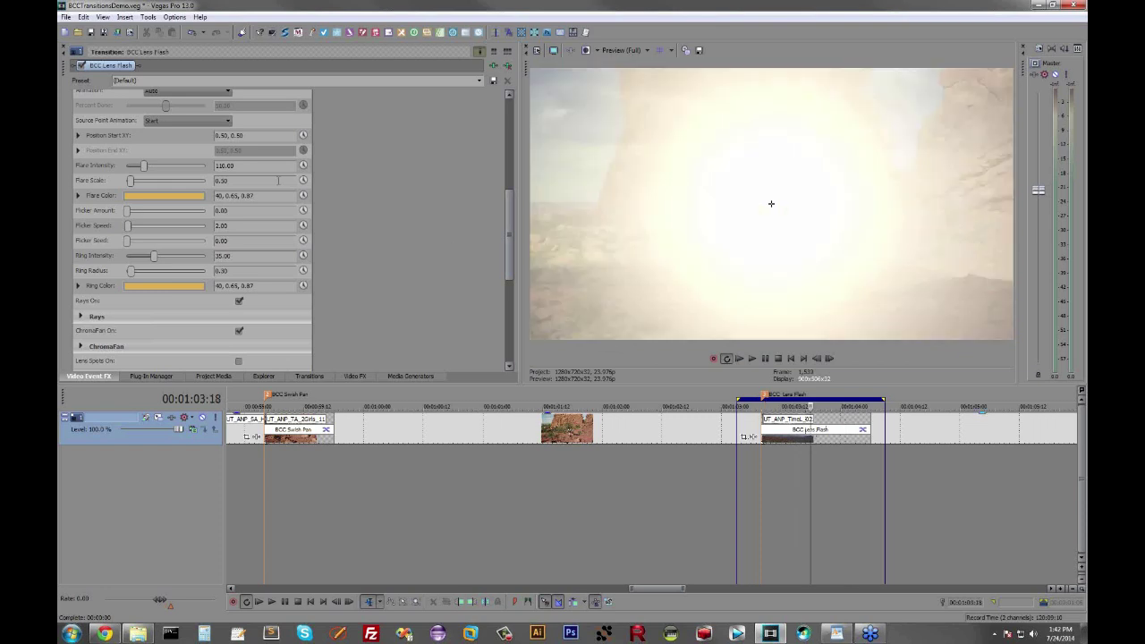
- Preview the BCC Lens Flash presets in the FX Browser: ExpandingChromaRings, Default, FlickeringChromafan and FlickeringShimmeringWhite
{"action": "left_click_drag", "start_coordinate": [509, 235], "coordinate": [509, 158]}
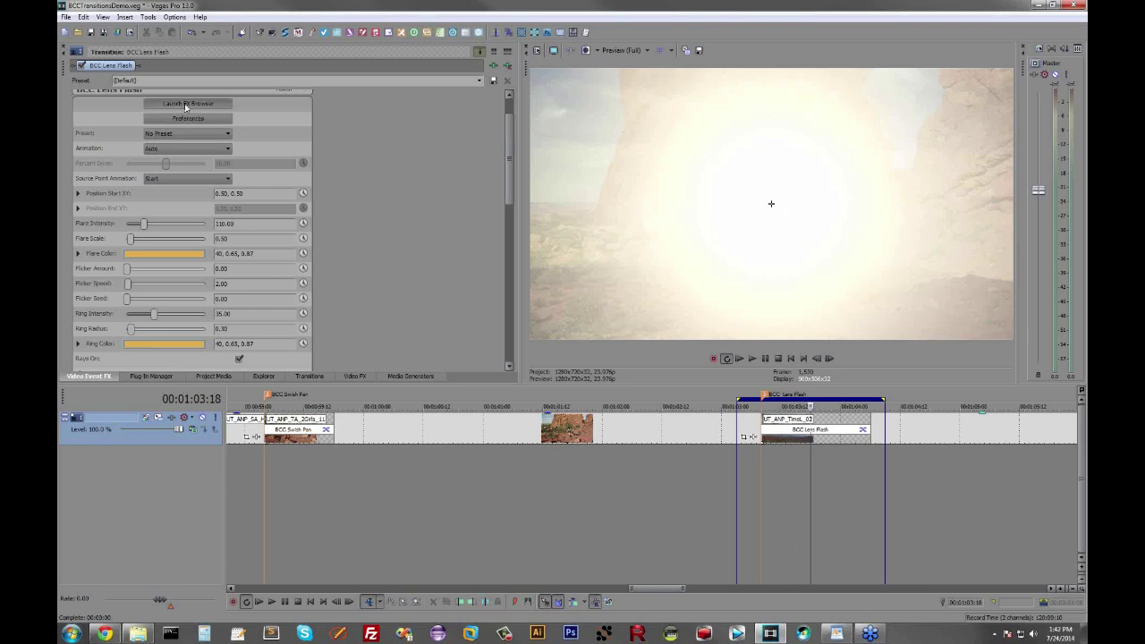
{"action": "left_click", "coordinate": [186, 105]}
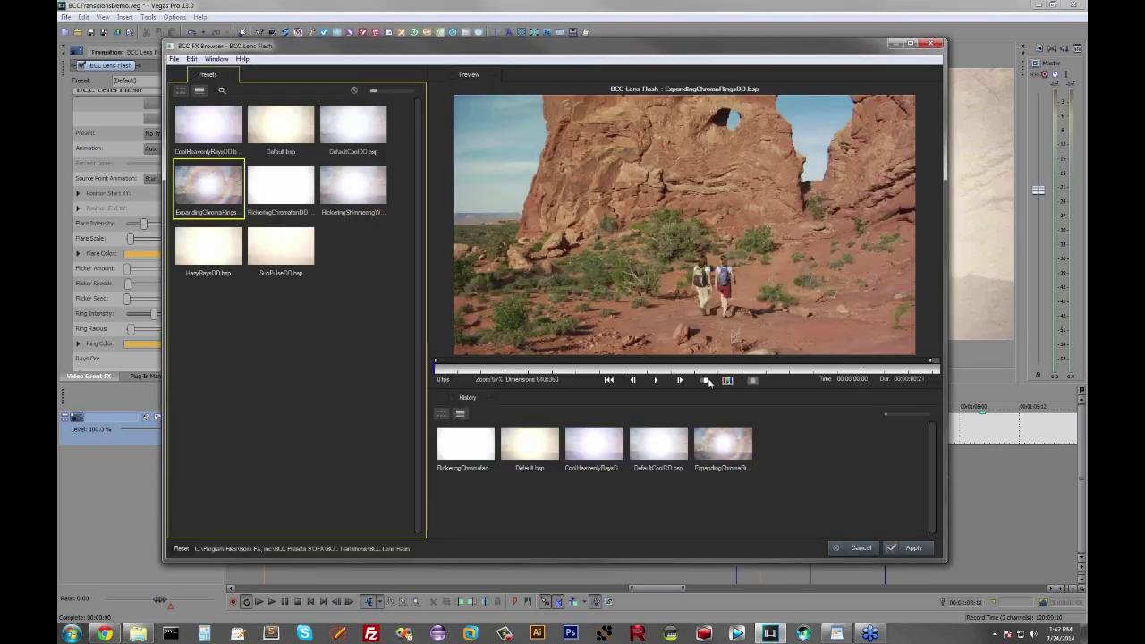
{"action": "left_click", "coordinate": [657, 381]}
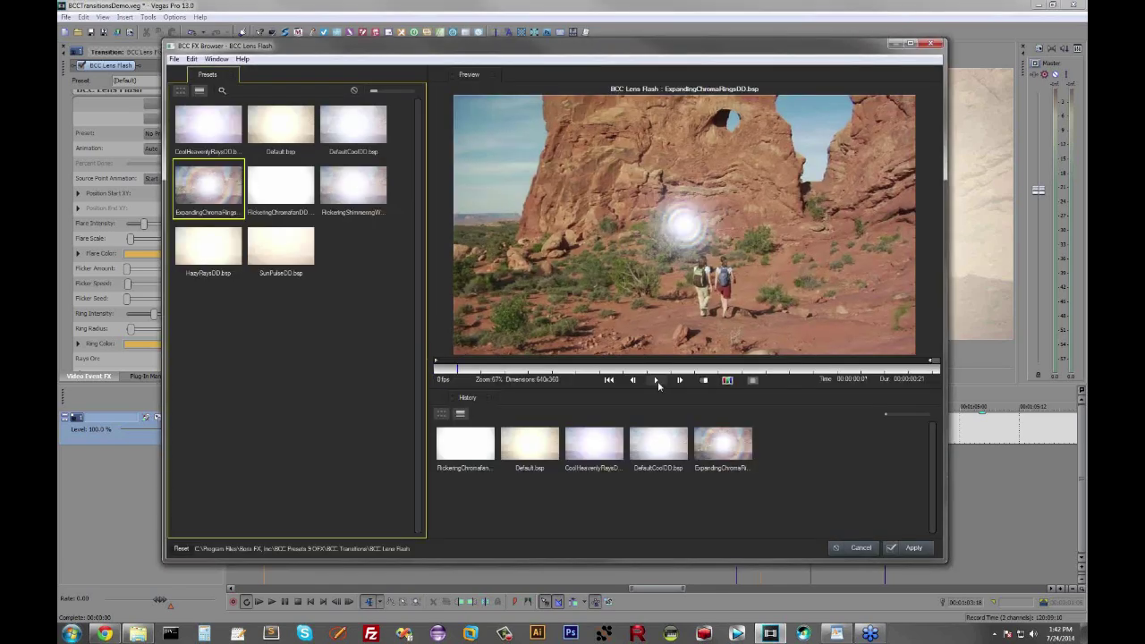
{"action": "left_click", "coordinate": [281, 125]}
{"action": "left_click", "coordinate": [300, 207]}
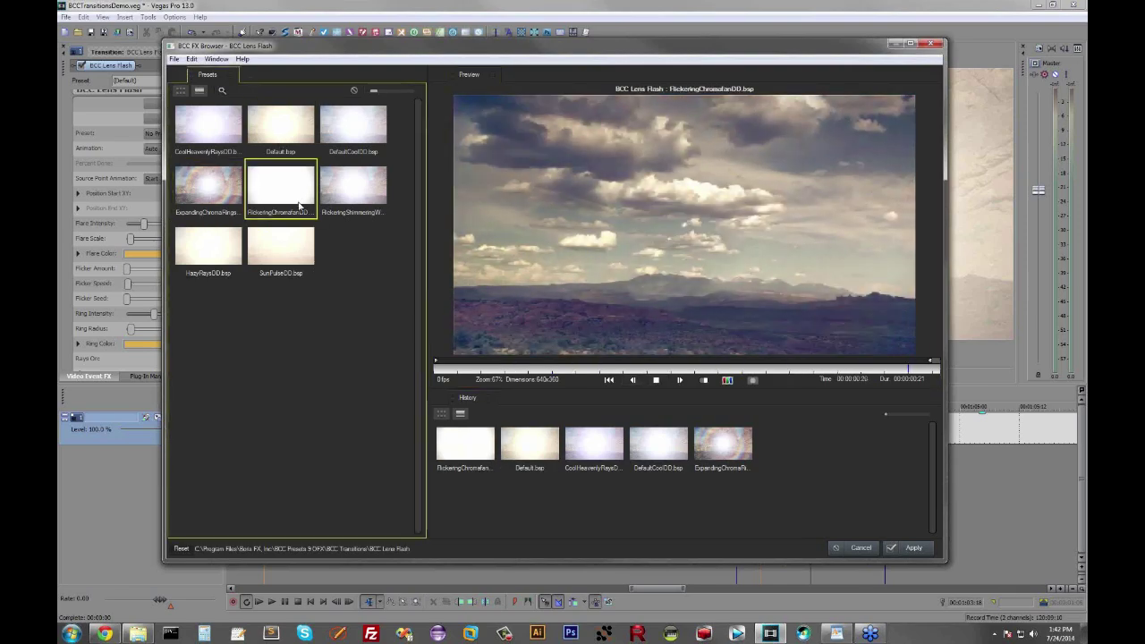
{"action": "left_click", "coordinate": [371, 193]}
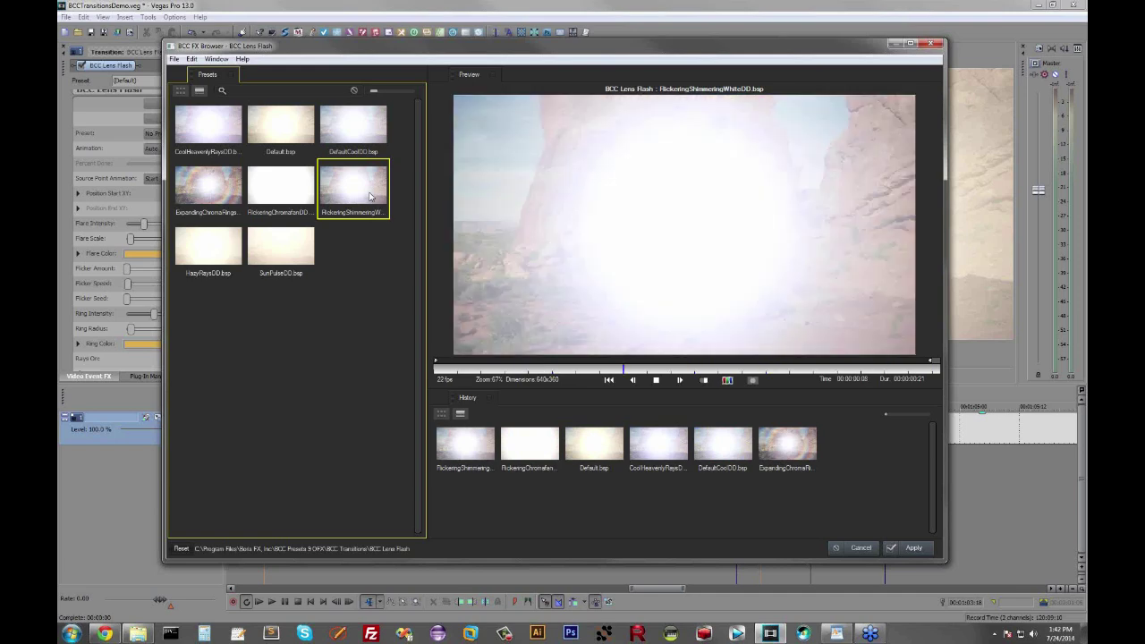
- Apply the DefaultCoolDD preset to the Lens Flash transition and play it back, stopping in the middle of the flash
{"action": "left_click", "coordinate": [353, 127]}
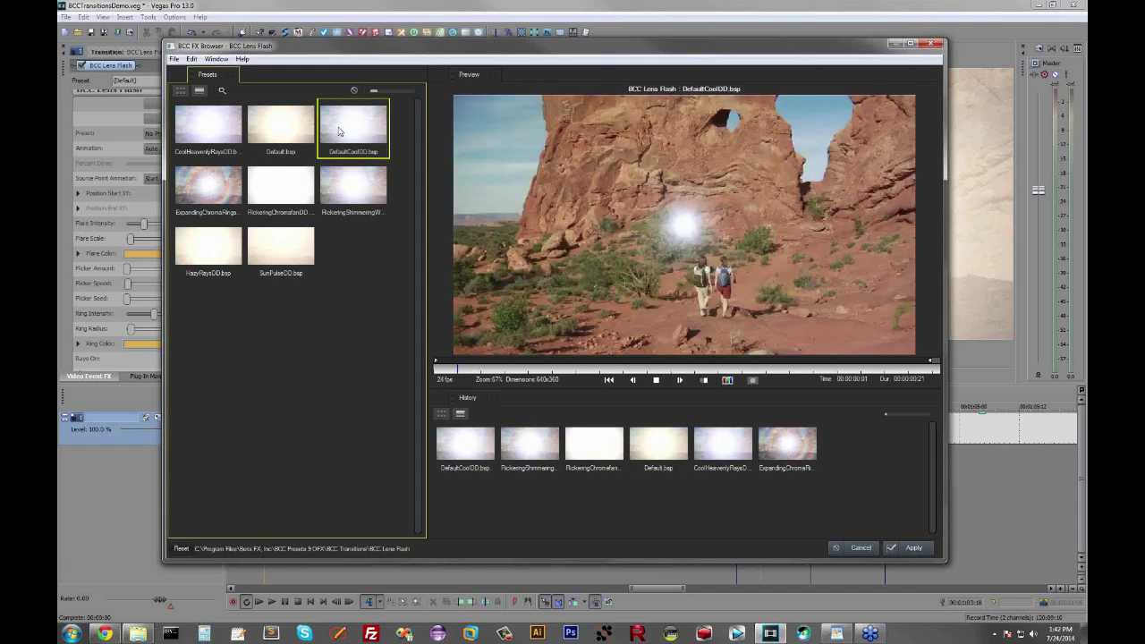
{"action": "left_click", "coordinate": [909, 547]}
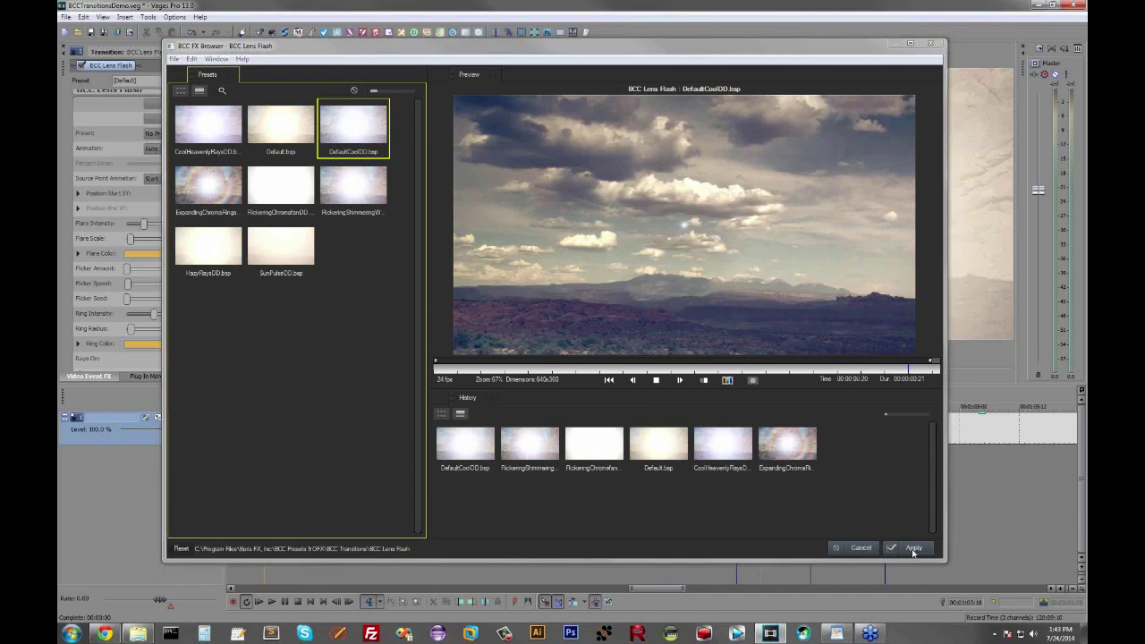
{"action": "key", "text": "space"}
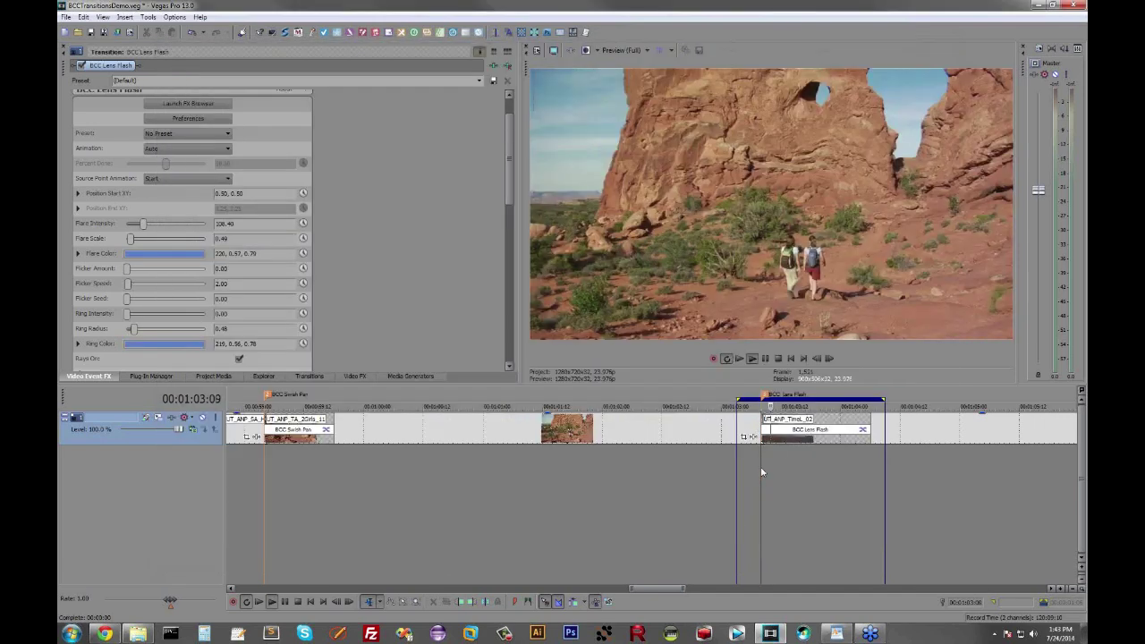
{"action": "key", "text": "space"}
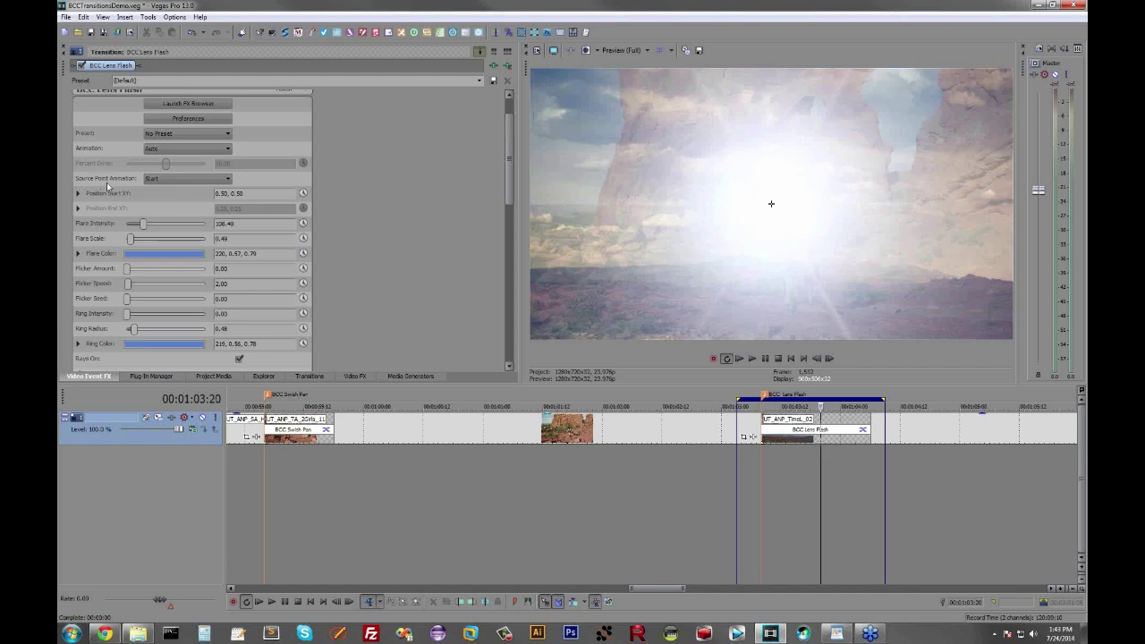
- Place the flare's start position over the two hikers at about 0.56, 0.22 and play back the transition
{"action": "left_click", "coordinate": [776, 468]}
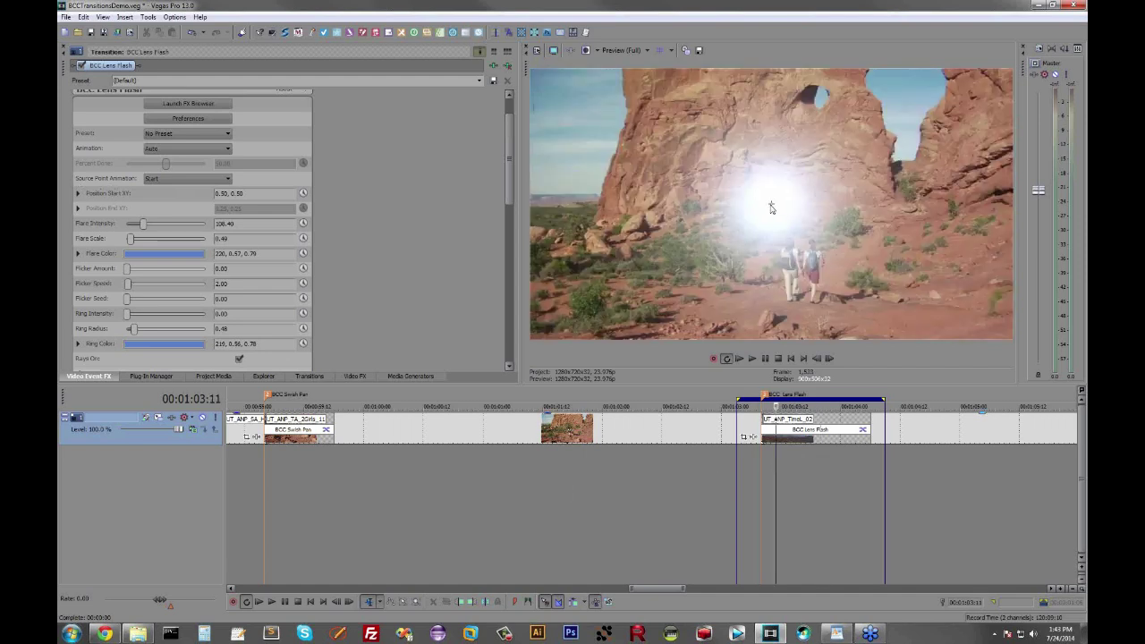
{"action": "left_click_drag", "start_coordinate": [775, 211], "coordinate": [801, 282]}
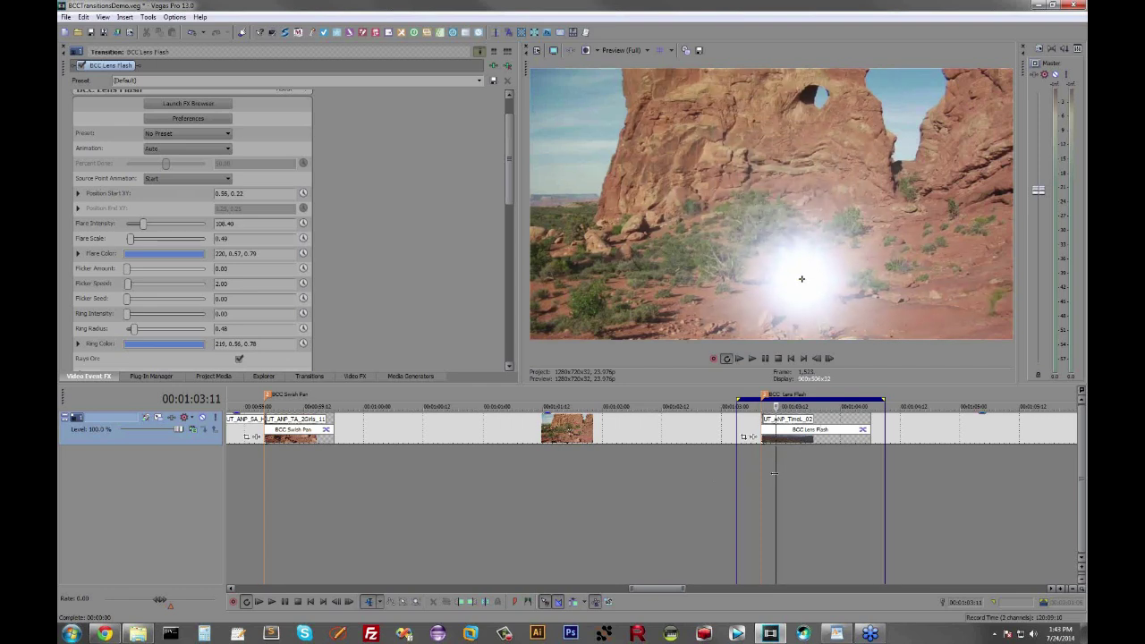
{"action": "key", "text": "space"}
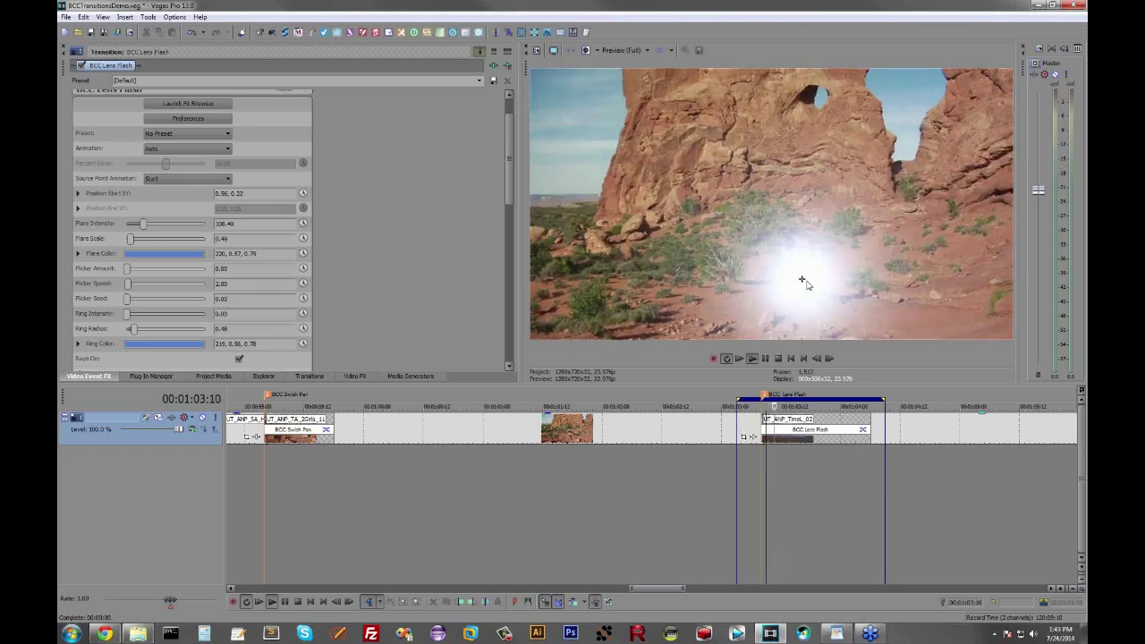
- Set the Source Point Animation to Start -> End, place the flare's end position at about 0.77, 0.69 and play back the move
{"action": "left_click", "coordinate": [790, 484]}
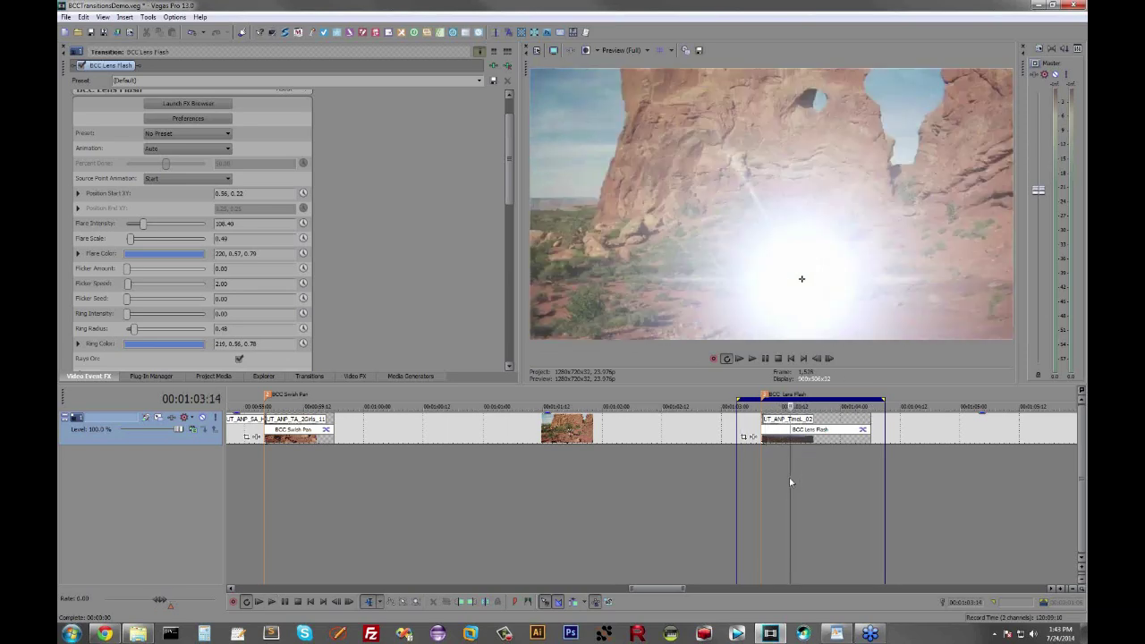
{"action": "left_click", "coordinate": [205, 180]}
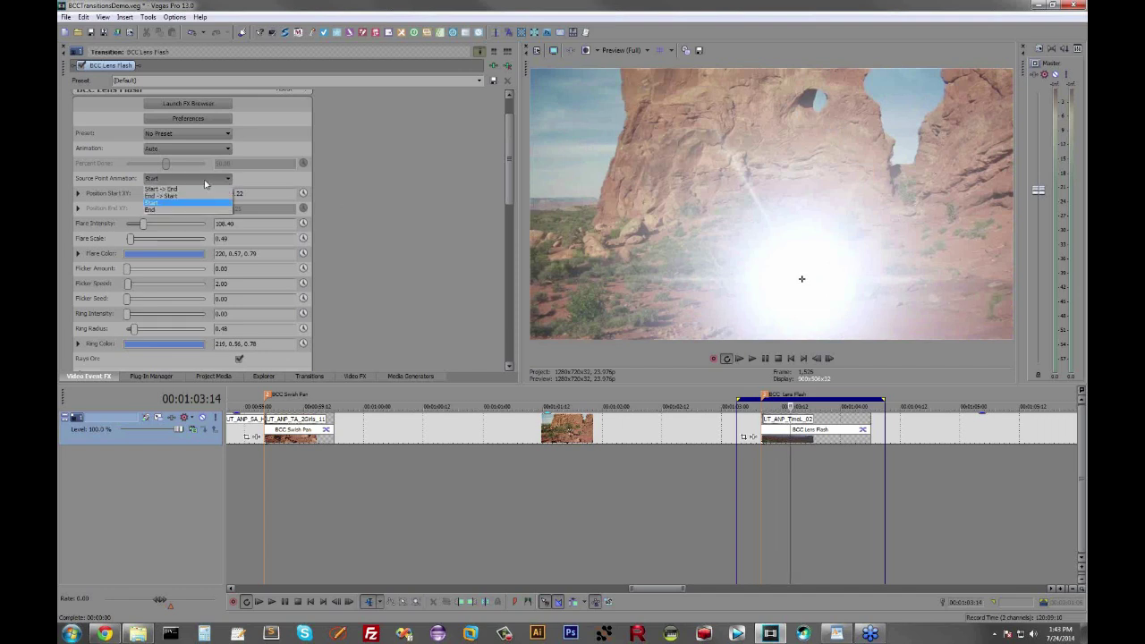
{"action": "left_click", "coordinate": [181, 192]}
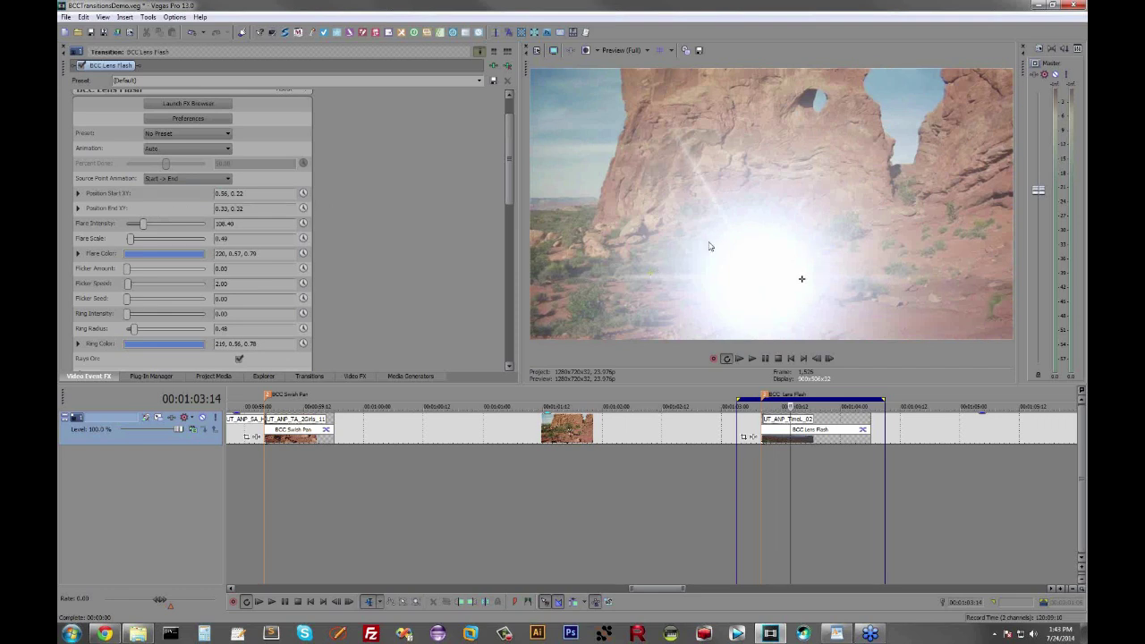
{"action": "left_click_drag", "start_coordinate": [709, 246], "coordinate": [900, 150]}
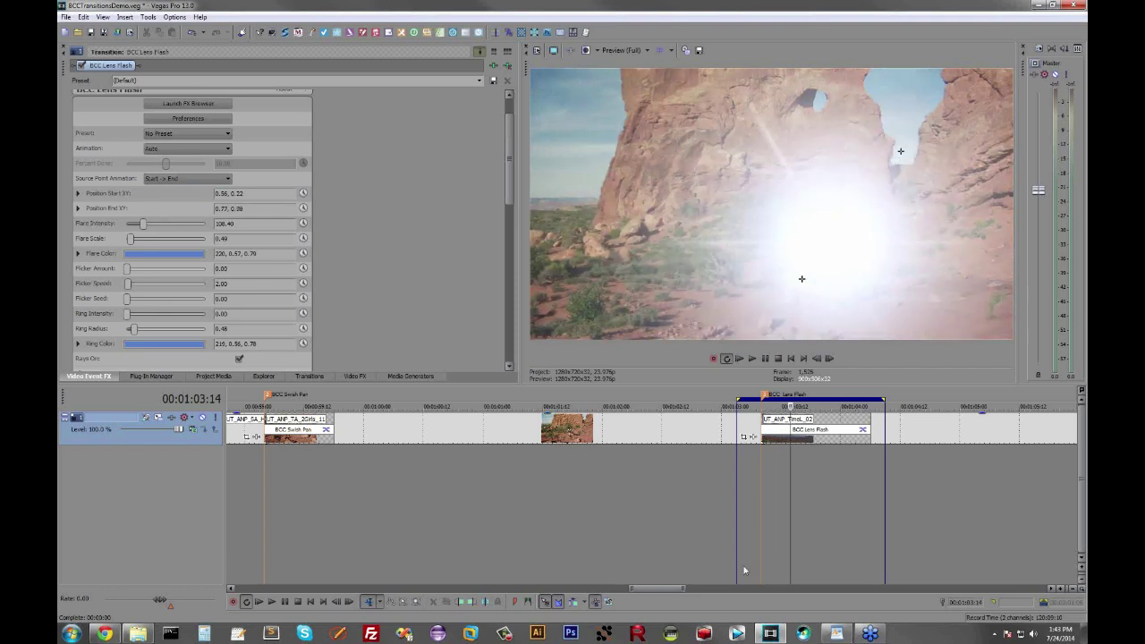
{"action": "key", "text": "space"}
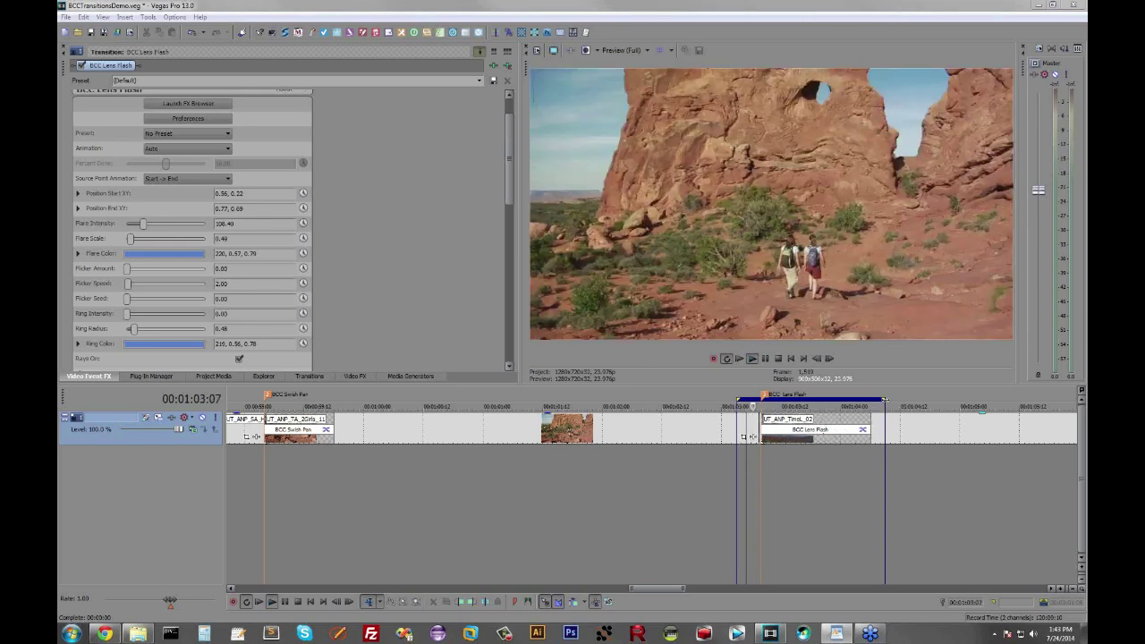
- Extend the loop region, lengthen the Lens Flash crossfade to about two seconds and play back the slower flare move
{"action": "left_click_drag", "start_coordinate": [883, 401], "coordinate": [1029, 401]}
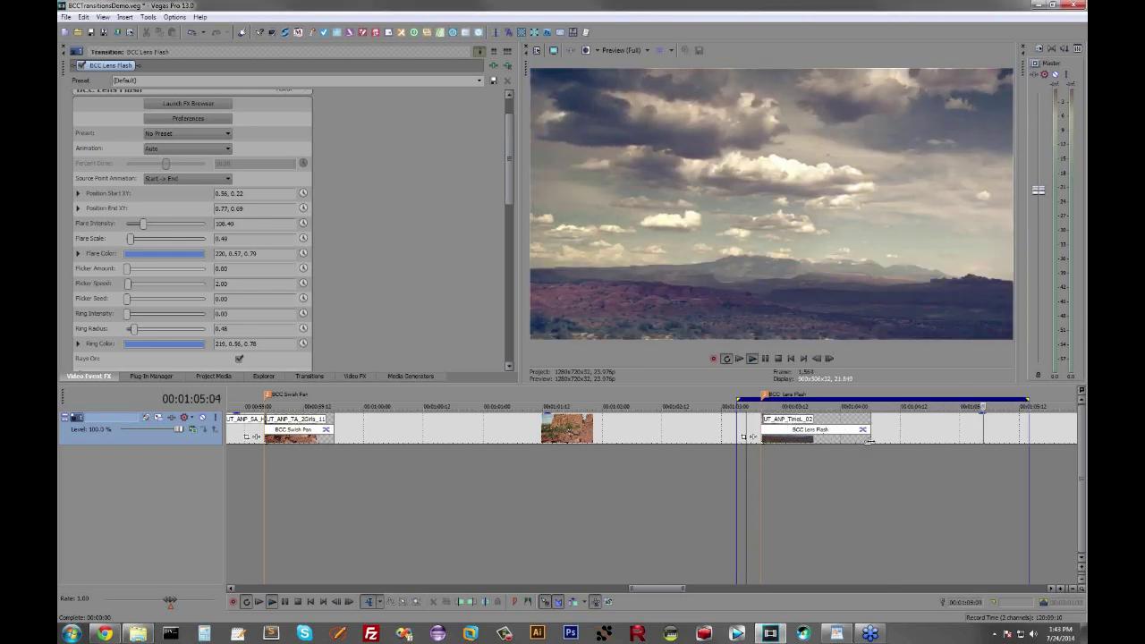
{"action": "left_click_drag", "start_coordinate": [867, 433], "coordinate": [1001, 431]}
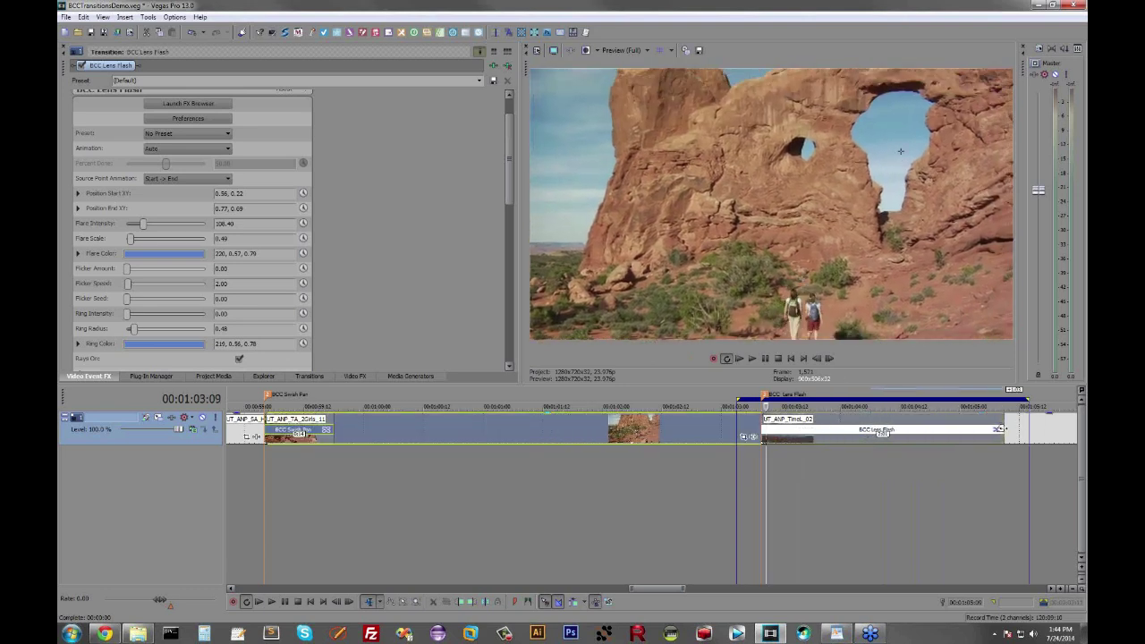
{"action": "left_click", "coordinate": [784, 486]}
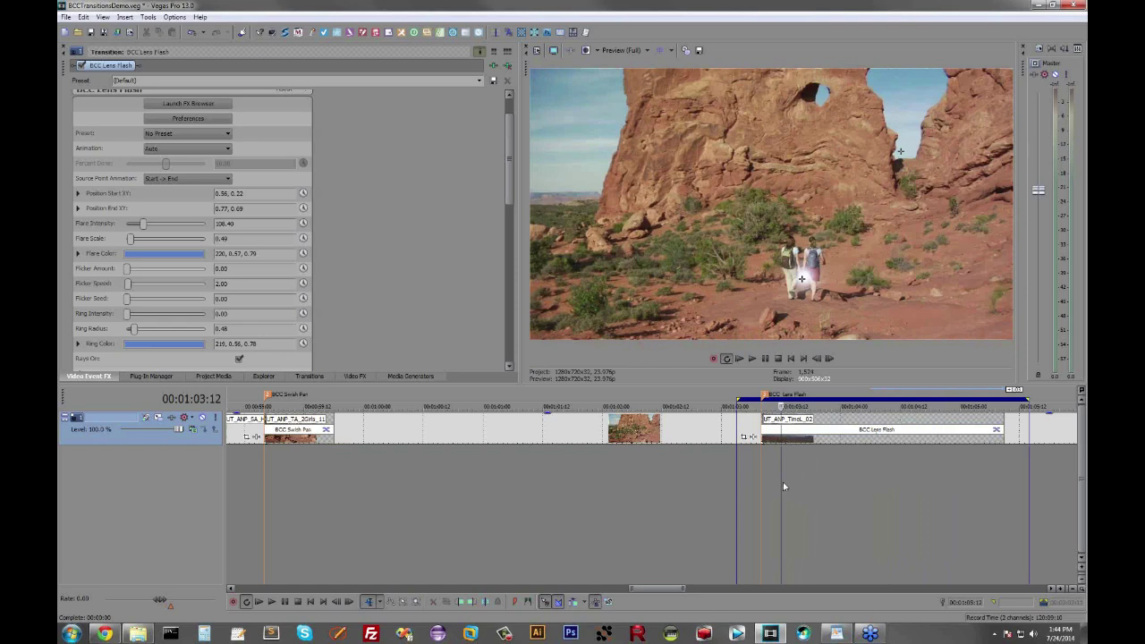
{"action": "key", "text": "space"}
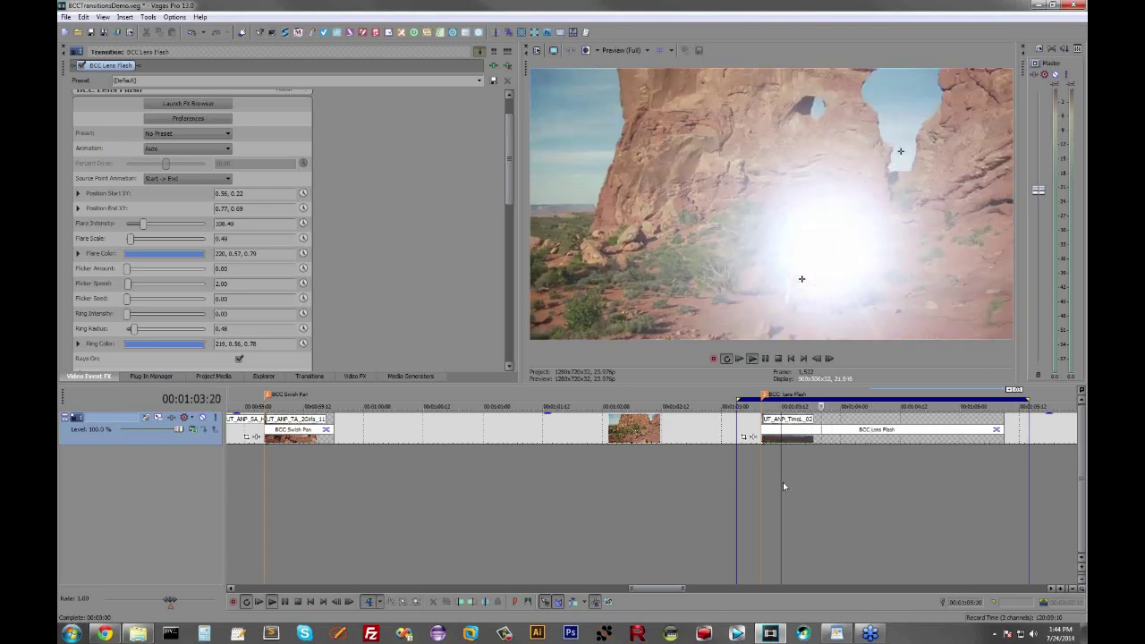
{"action": "key", "text": "space"}
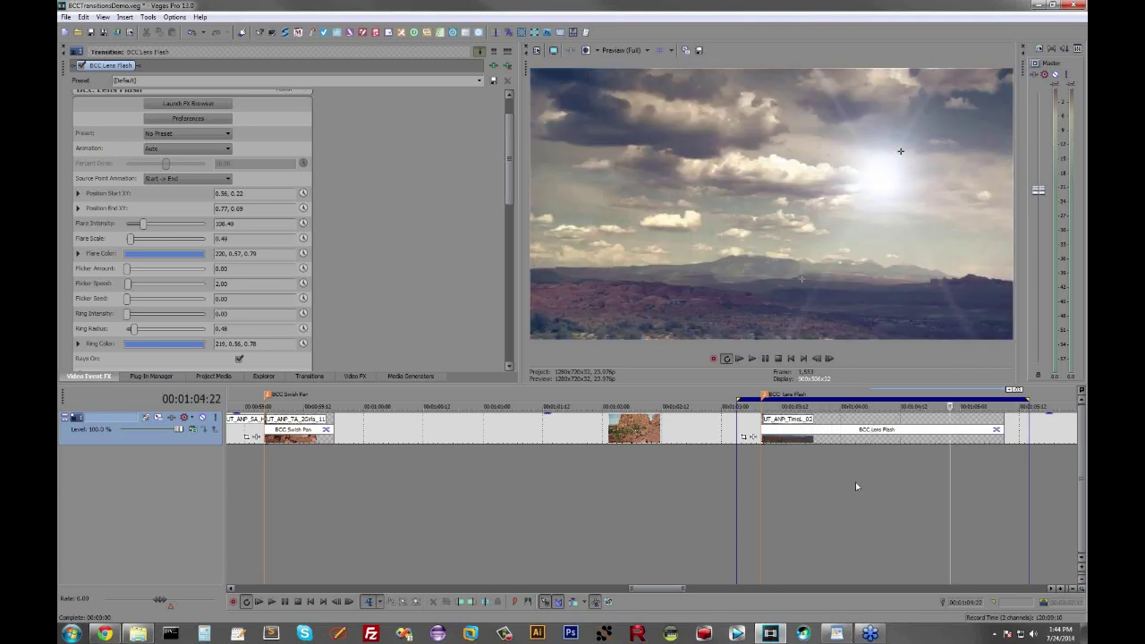
- Set a loop region around the crossfade at the BCC Film Glow Dissolve marker and apply the BCC Film Glow Dissolve transition to it
{"action": "scroll", "coordinate": [855, 482], "scroll_direction": "right", "scroll_amount": 7}
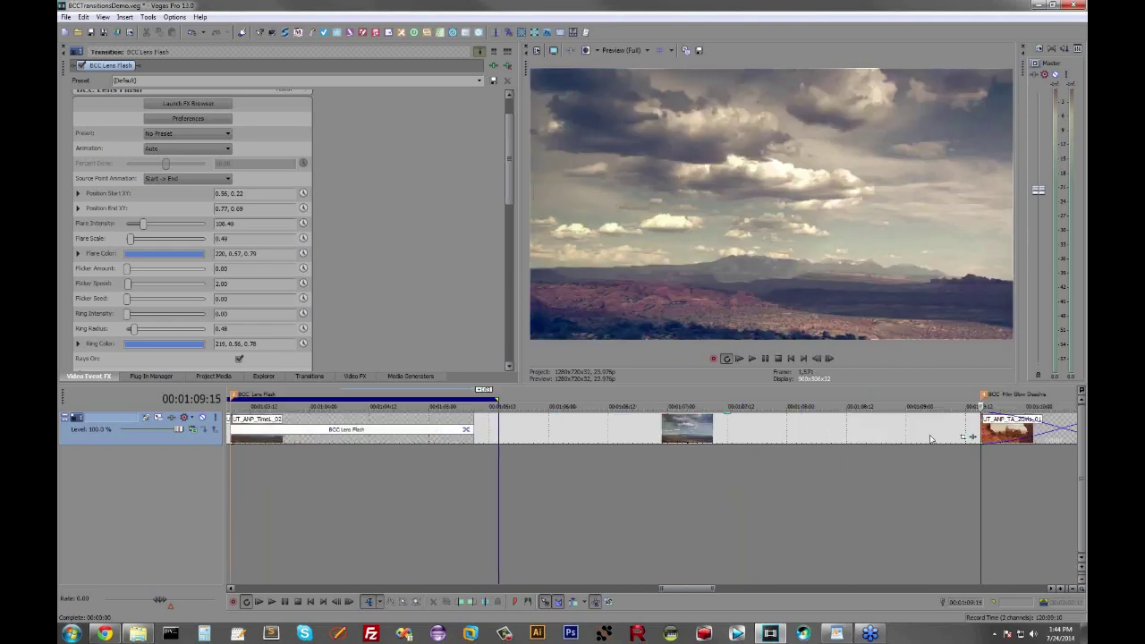
{"action": "left_click", "coordinate": [565, 461]}
{"action": "left_click_drag", "start_coordinate": [552, 475], "coordinate": [744, 470]}
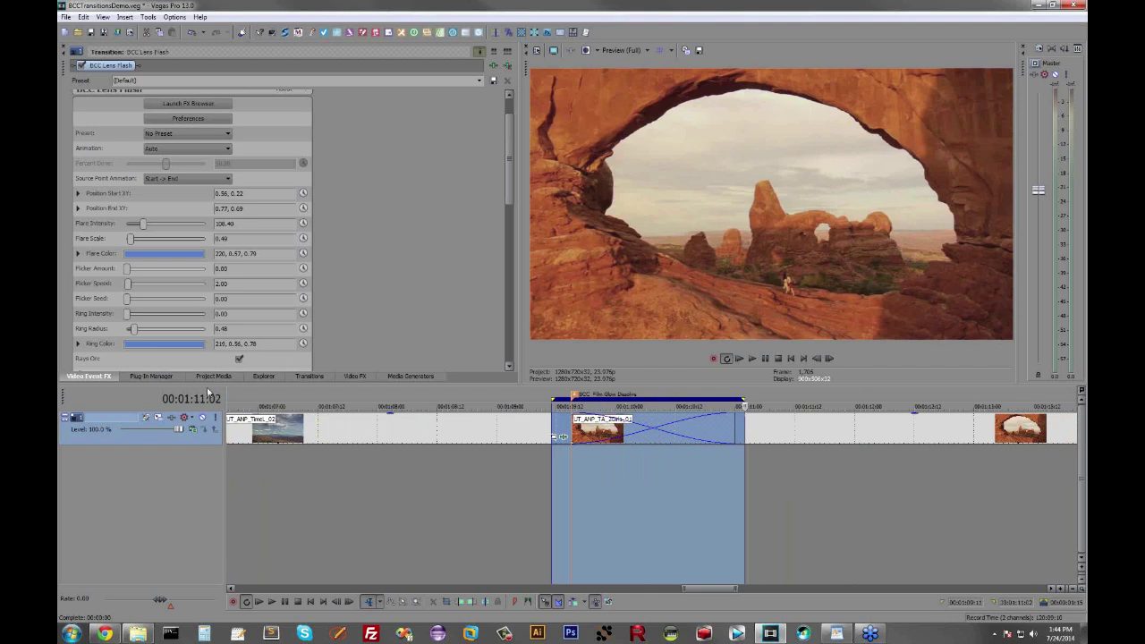
{"action": "left_click", "coordinate": [310, 377]}
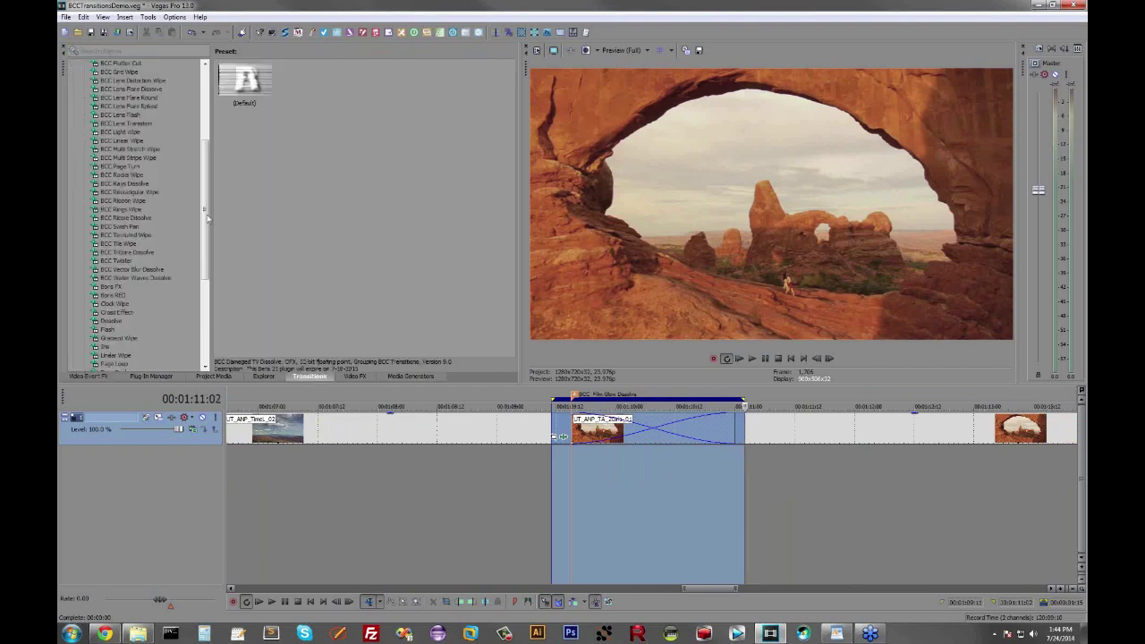
{"action": "left_click_drag", "start_coordinate": [204, 208], "coordinate": [204, 171]}
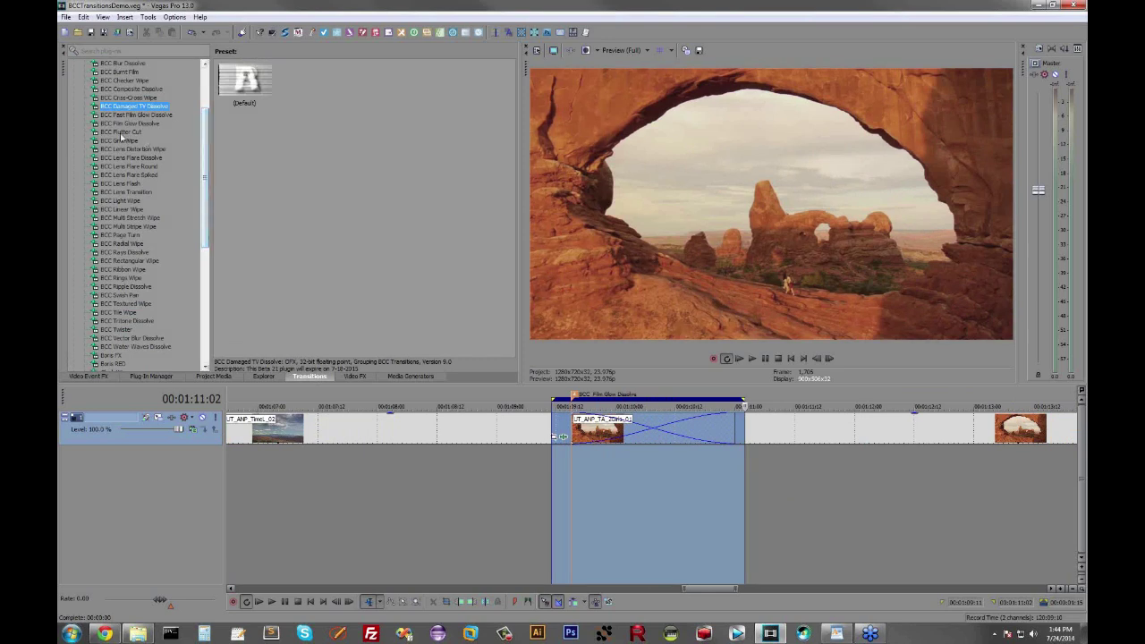
{"action": "left_click_drag", "start_coordinate": [130, 125], "coordinate": [298, 198]}
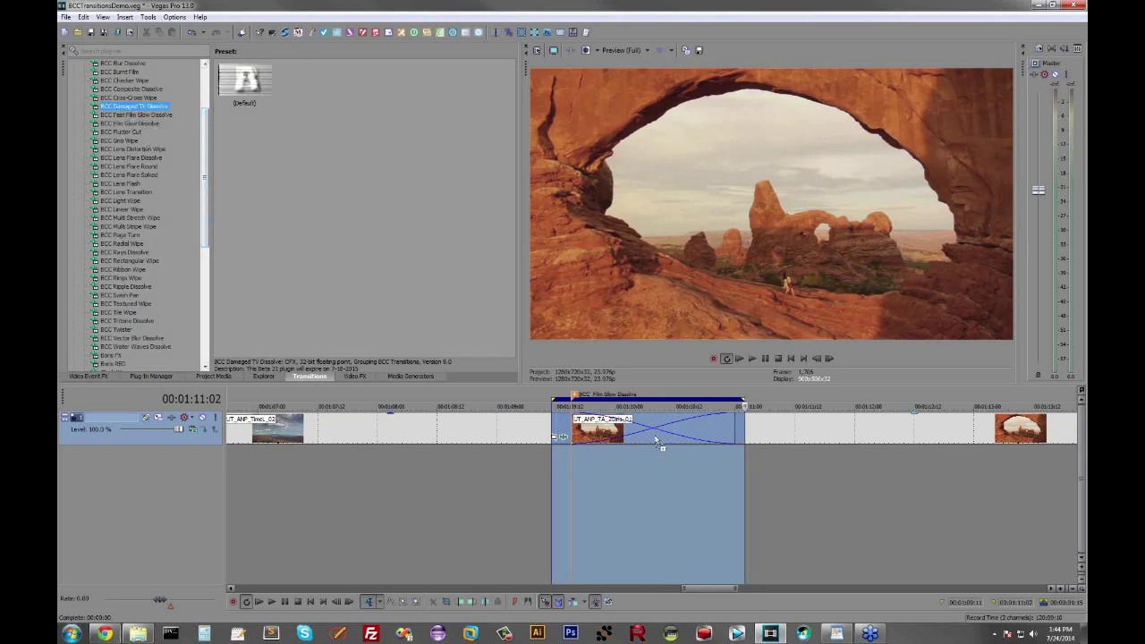
{"action": "left_click_drag", "start_coordinate": [656, 442], "coordinate": [656, 439]}
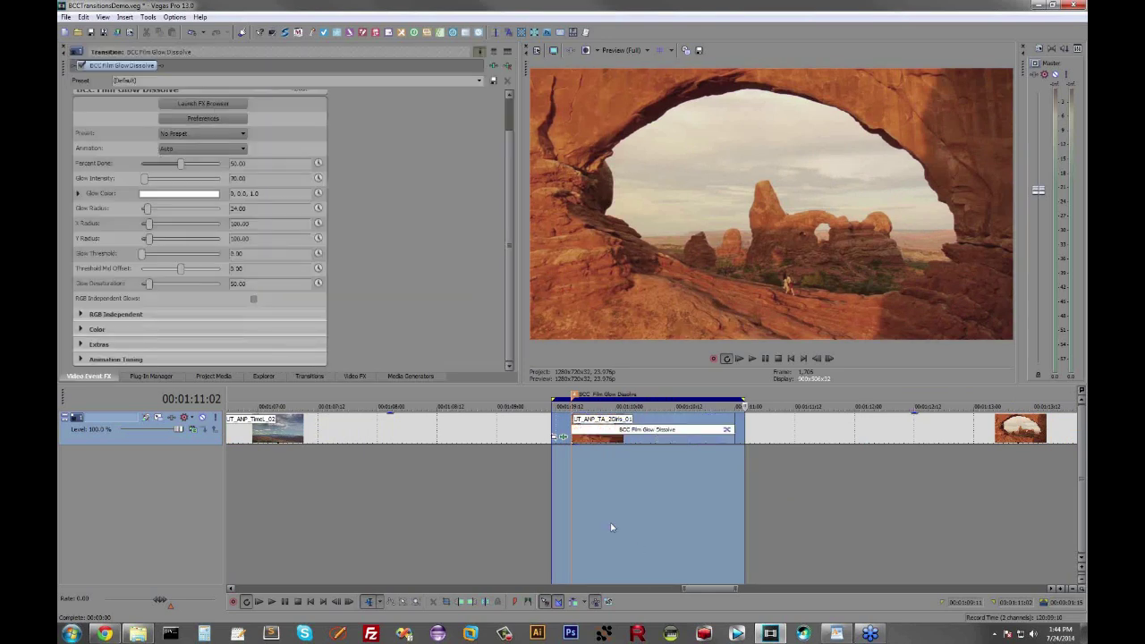
- Play back the Film Glow Dissolve and examine frames in the middle and near the end of the crossfade
{"action": "key", "text": "space"}
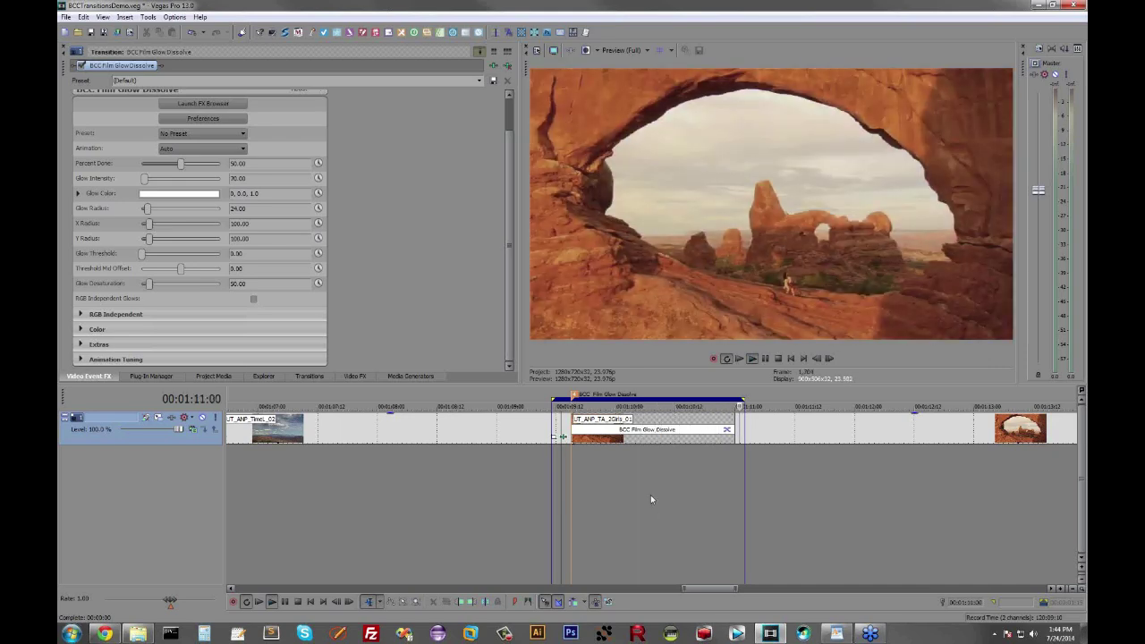
{"action": "key", "text": "Return"}
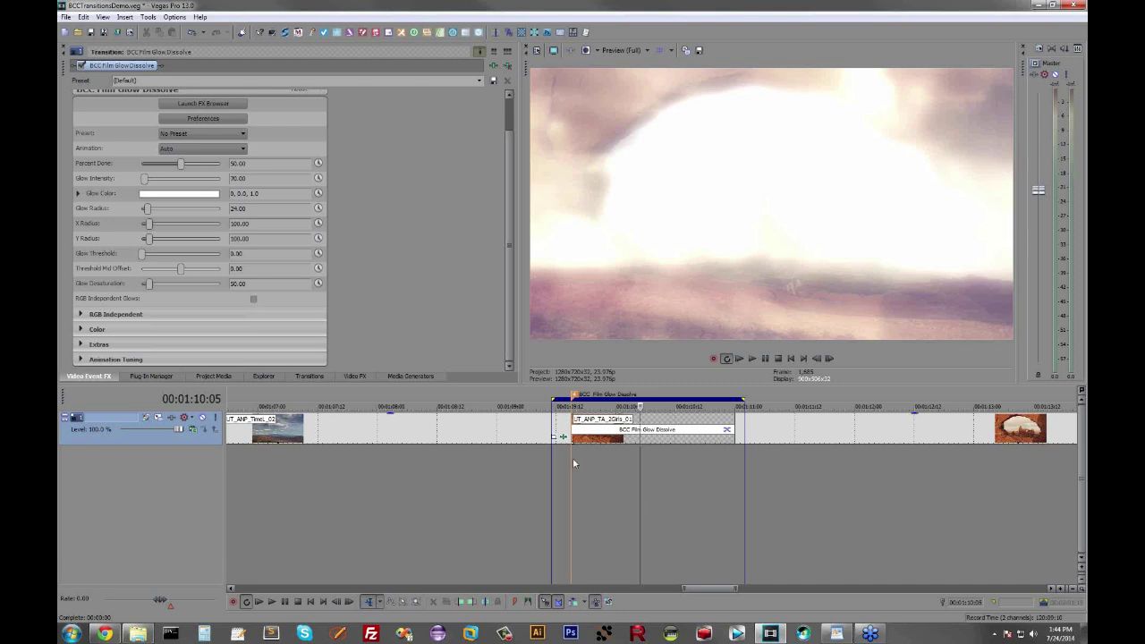
{"action": "left_click", "coordinate": [705, 460]}
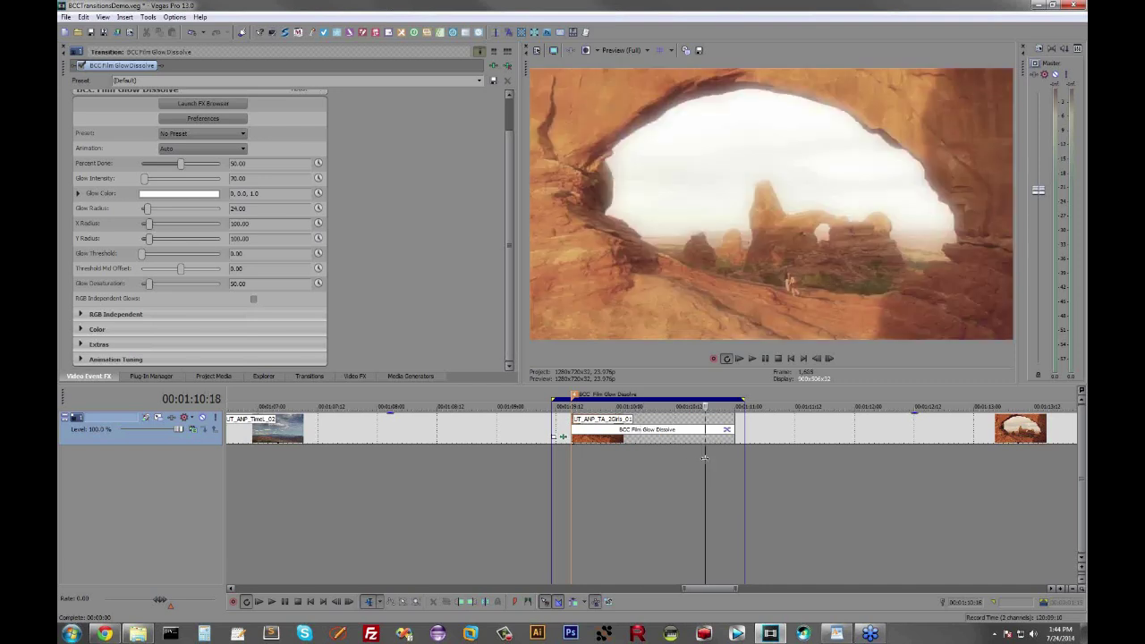
{"action": "left_click", "coordinate": [721, 458]}
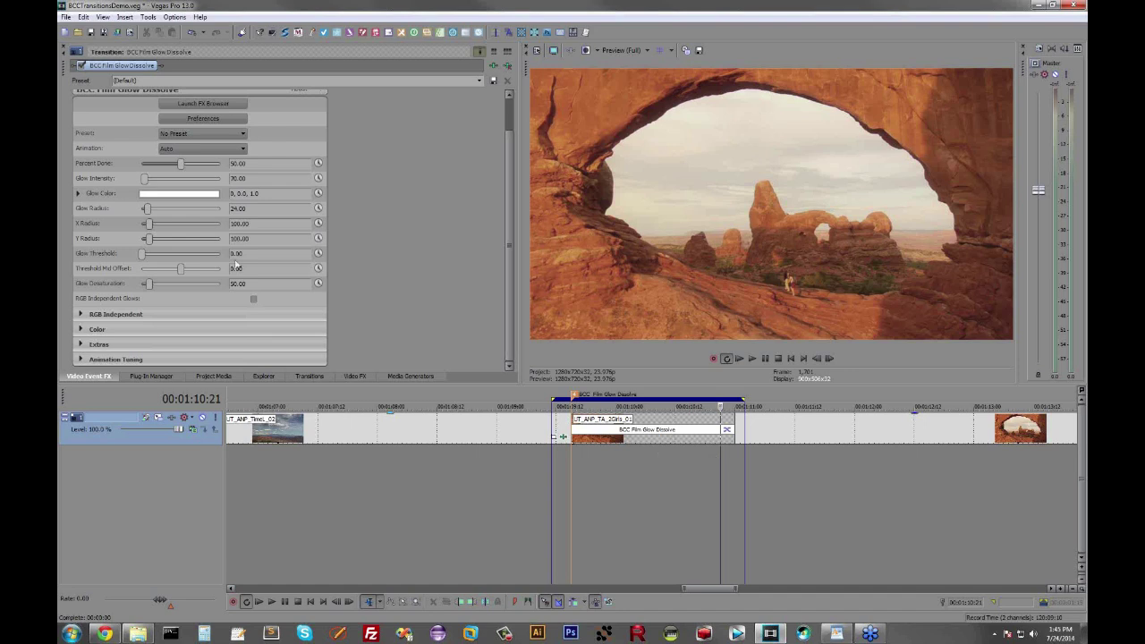
- Set the Glow Color to the orange sampled from the rock in the preview (23, 0.65, 0.74) and play back the dissolve
{"action": "left_click", "coordinate": [149, 195]}
{"action": "left_click", "coordinate": [167, 209]}
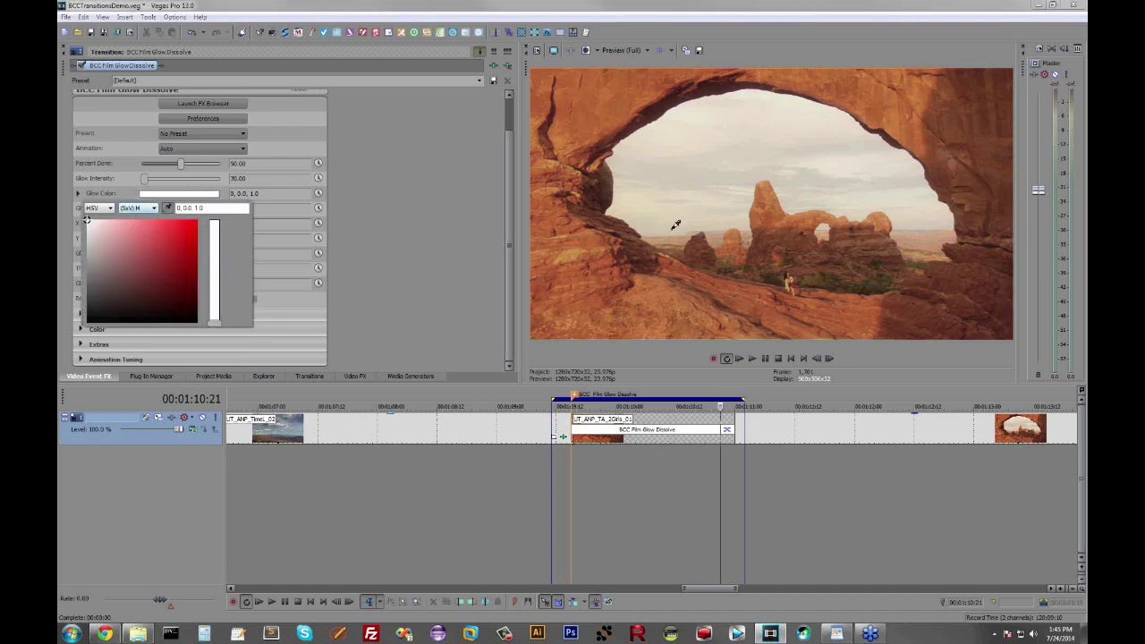
{"action": "left_click", "coordinate": [644, 291]}
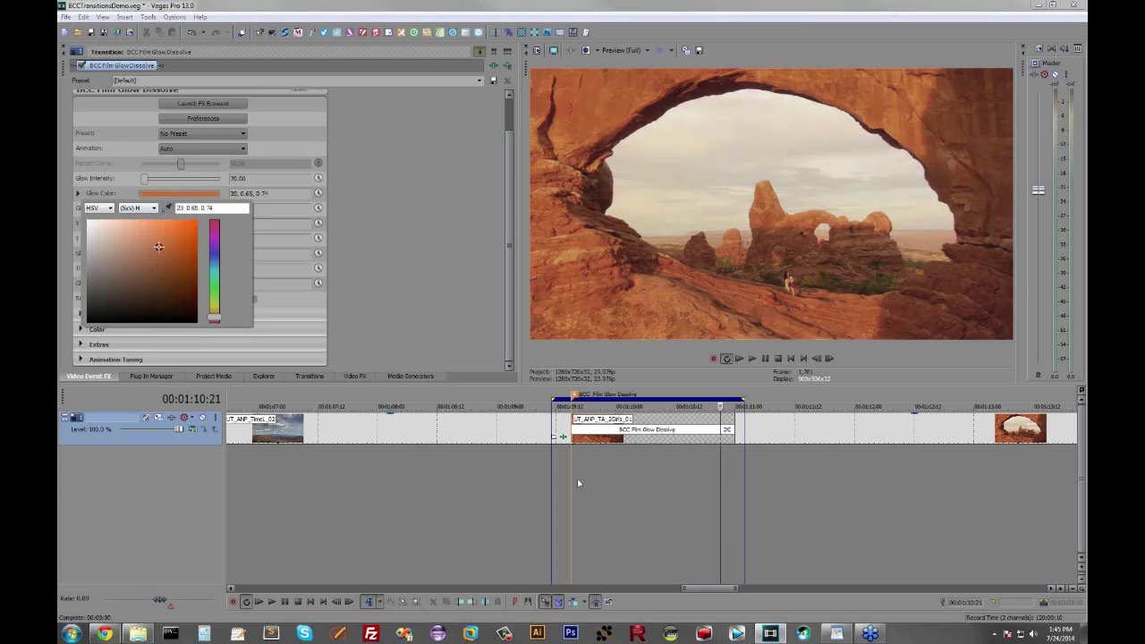
{"action": "left_click", "coordinate": [576, 480]}
{"action": "left_click", "coordinate": [585, 484]}
{"action": "key", "text": "space"}
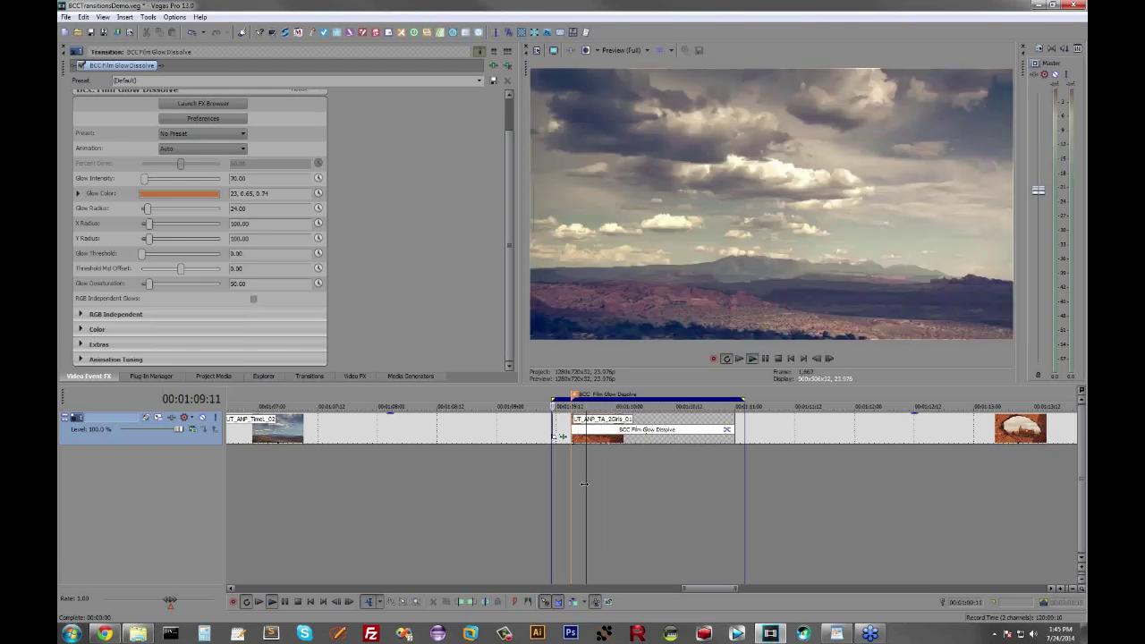
- Stop playback, expand the Film Glow Dissolve's Animation Tuning settings and show its ease curve on a frame near the middle of the crossfade
{"action": "key", "text": "Return"}
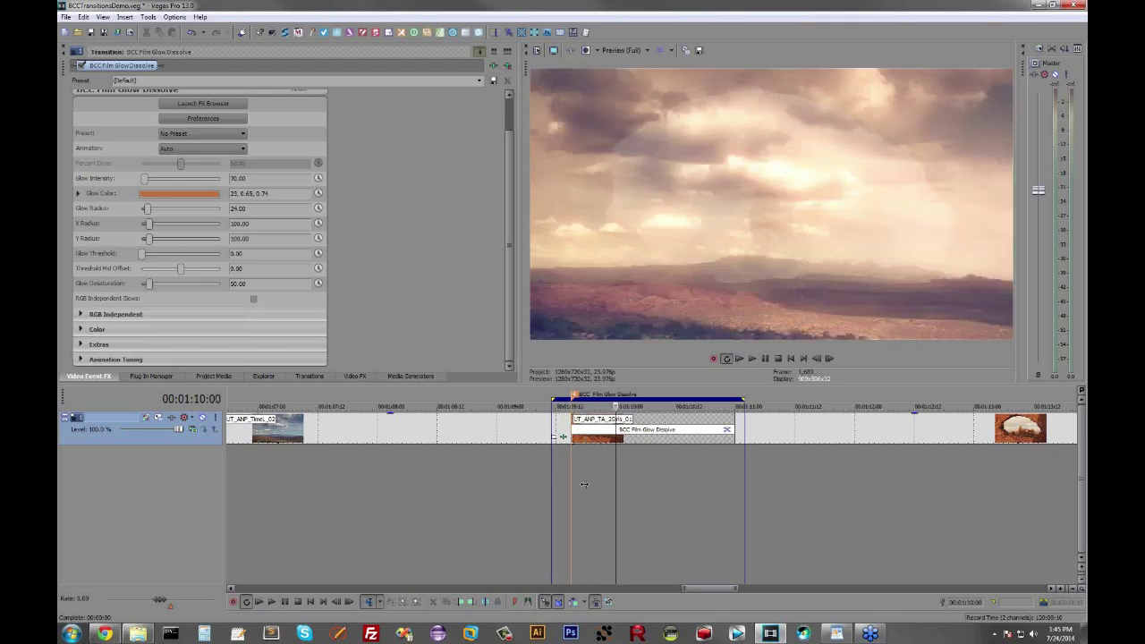
{"action": "left_click", "coordinate": [83, 358]}
{"action": "left_click_drag", "start_coordinate": [509, 222], "coordinate": [503, 383]}
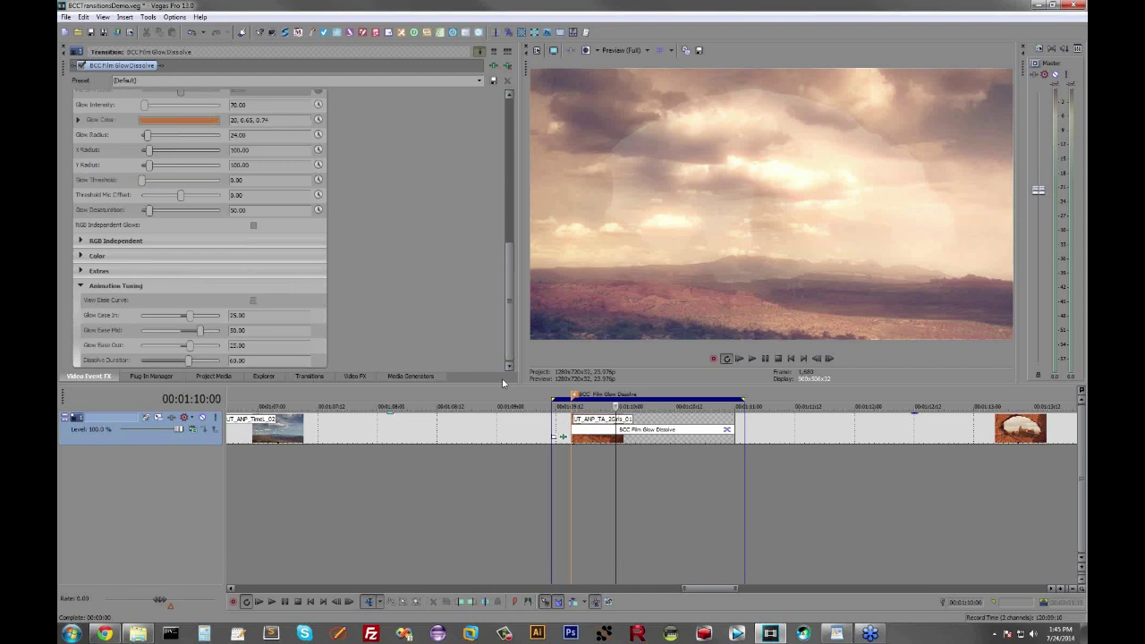
{"action": "left_click", "coordinate": [646, 462]}
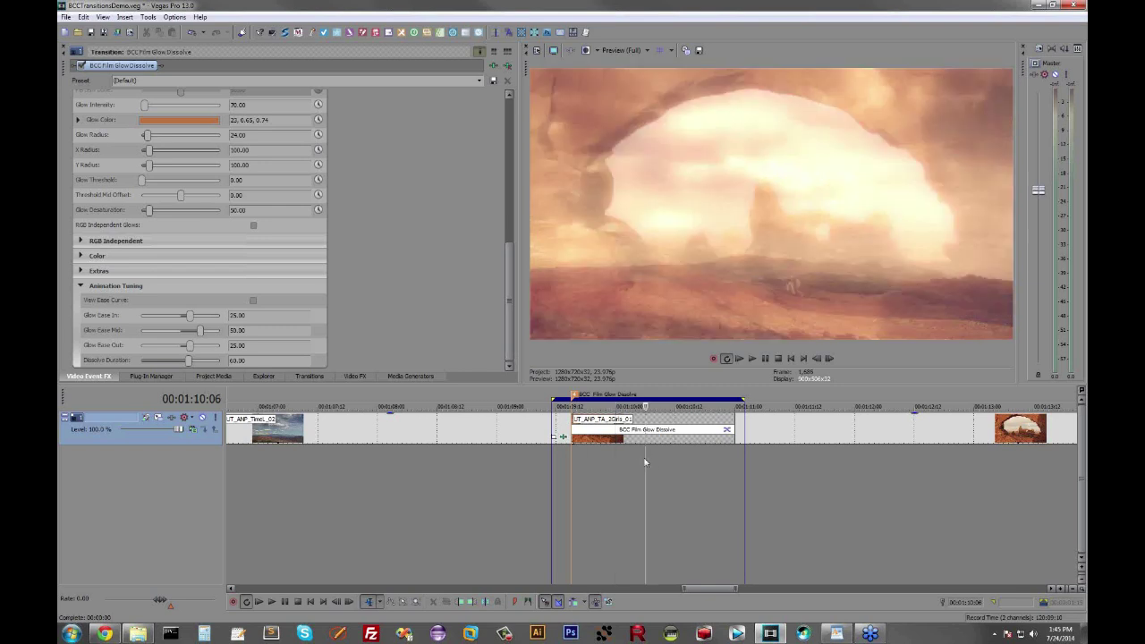
{"action": "left_click", "coordinate": [255, 302]}
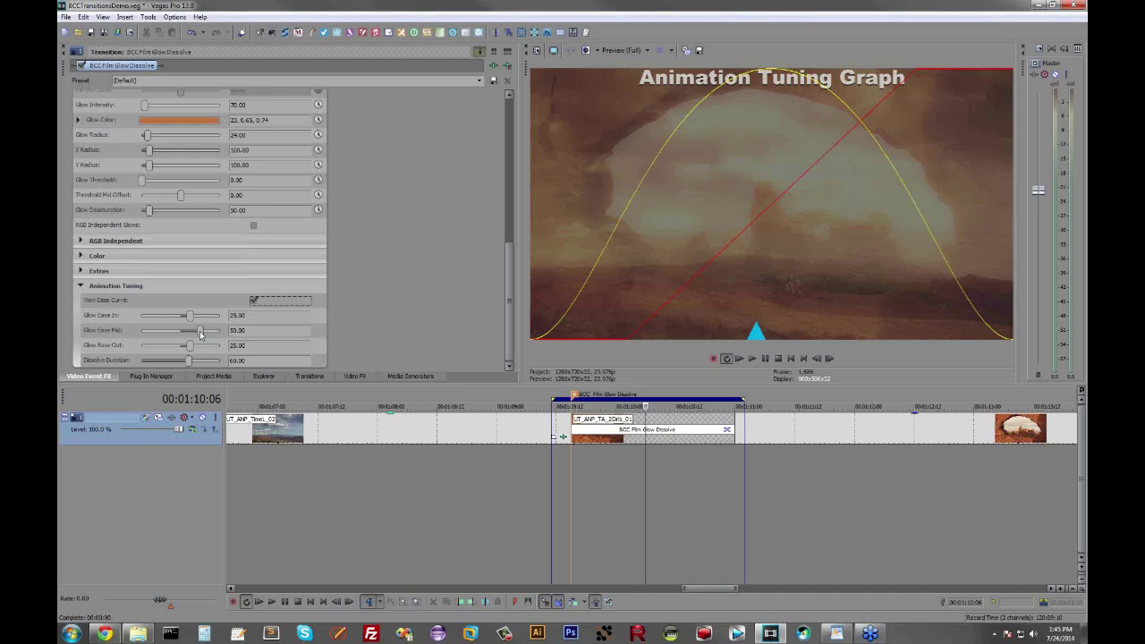
- Set Glow Ease Mid to 100, hide the ease curve and play back the dissolve, stopping near mid-crossfade
{"action": "left_click_drag", "start_coordinate": [206, 331], "coordinate": [224, 331]}
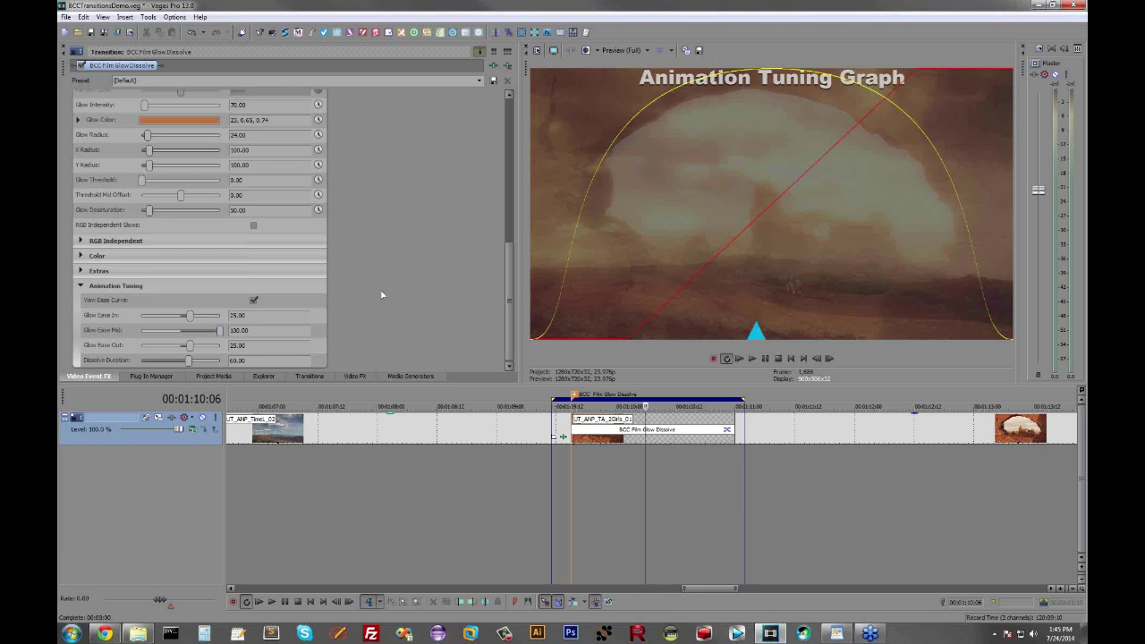
{"action": "left_click", "coordinate": [254, 301]}
{"action": "key", "text": "space"}
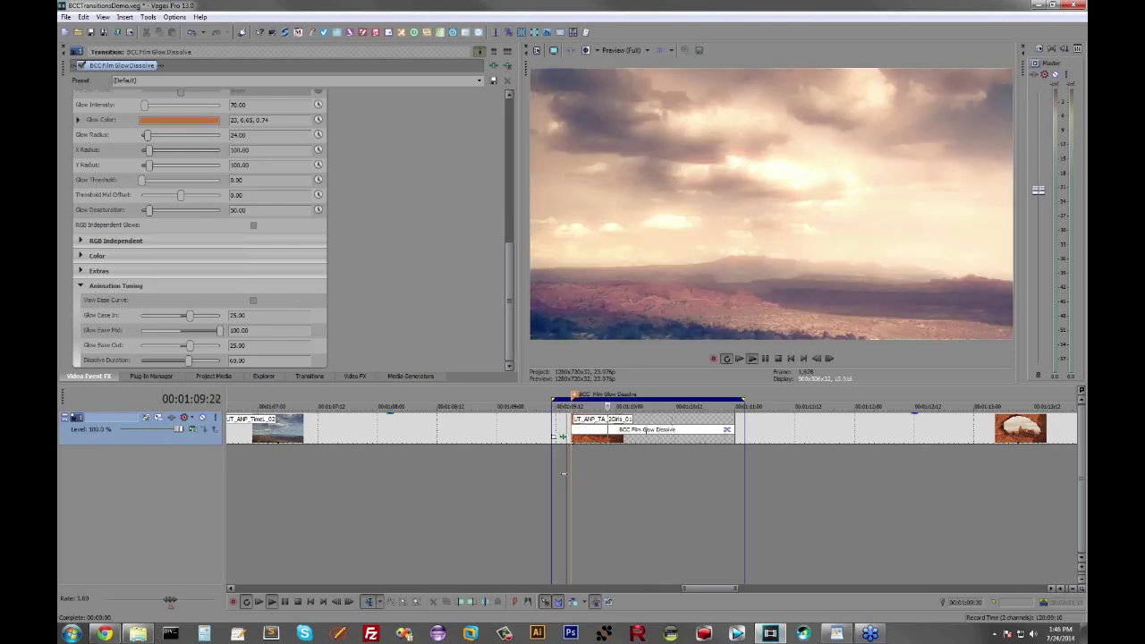
{"action": "key", "text": "space"}
{"action": "left_click", "coordinate": [652, 484]}
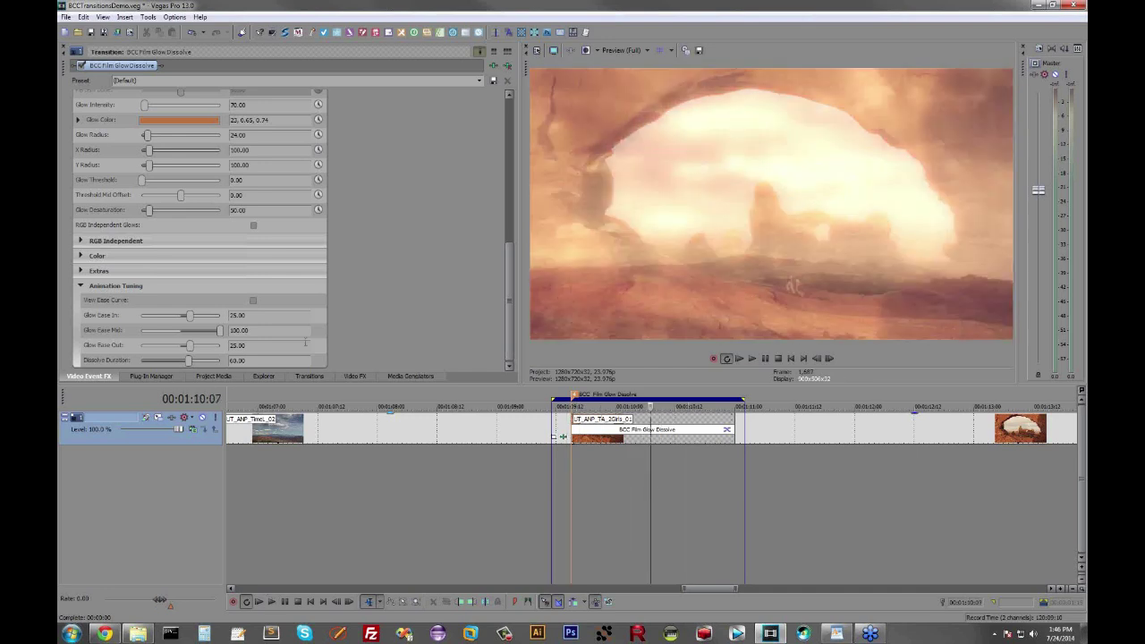
- Show the ease curve, set Glow Ease In to 38.78 and Glow Ease Out to 63.27, and play back the dissolve
{"action": "left_click", "coordinate": [254, 302]}
{"action": "left_click_drag", "start_coordinate": [183, 319], "coordinate": [206, 348]}
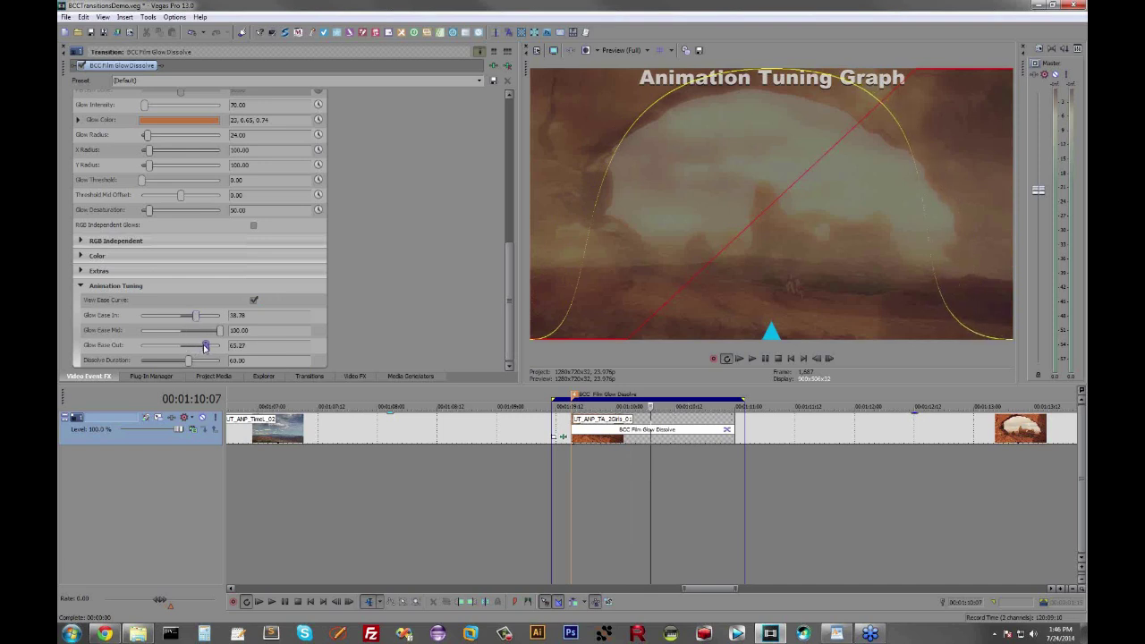
{"action": "left_click", "coordinate": [601, 489]}
{"action": "key", "text": "space"}
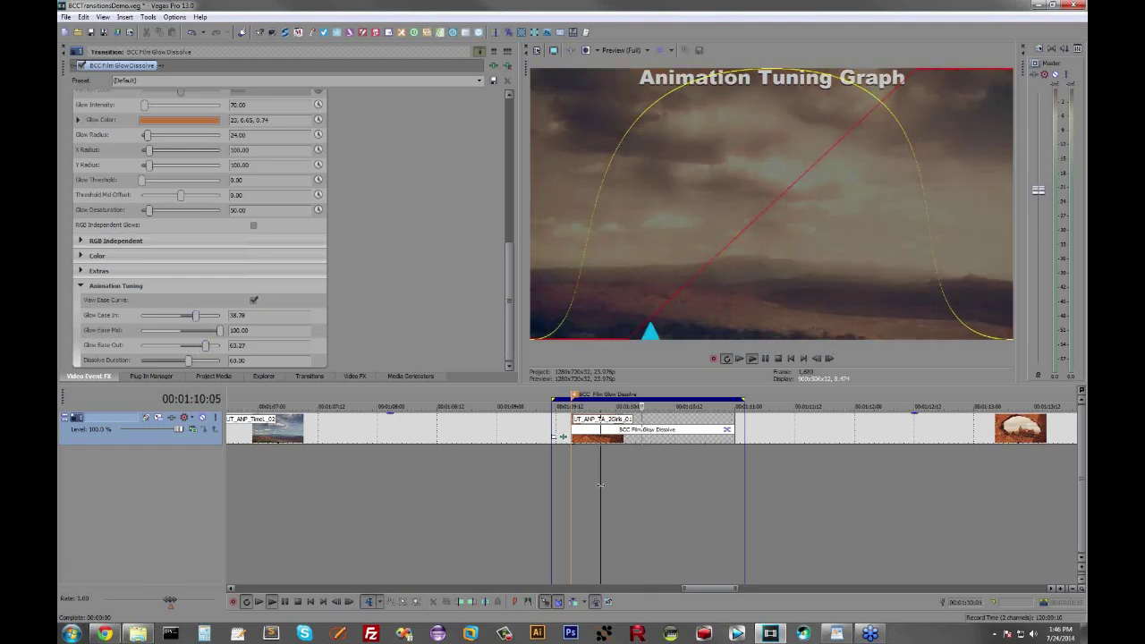
{"action": "key", "text": "space"}
{"action": "left_click", "coordinate": [654, 483]}
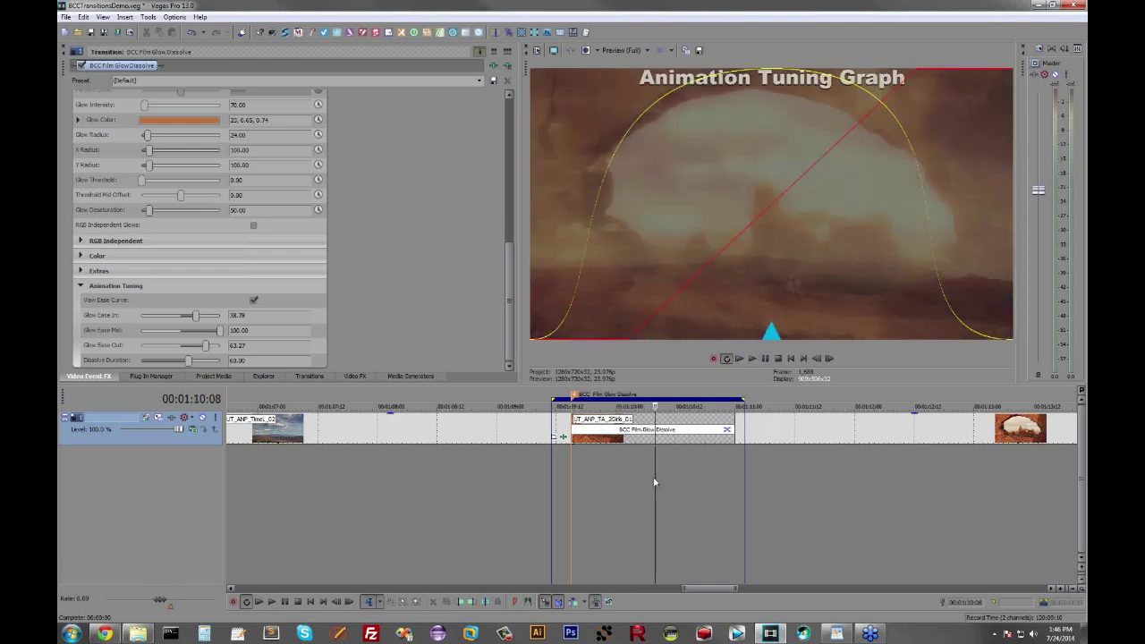
- Set Glow Ease Mid to about -50 and Glow Ease Out to 41.50, then play back the dissolve without the ease curve
{"action": "left_click_drag", "start_coordinate": [216, 333], "coordinate": [199, 349]}
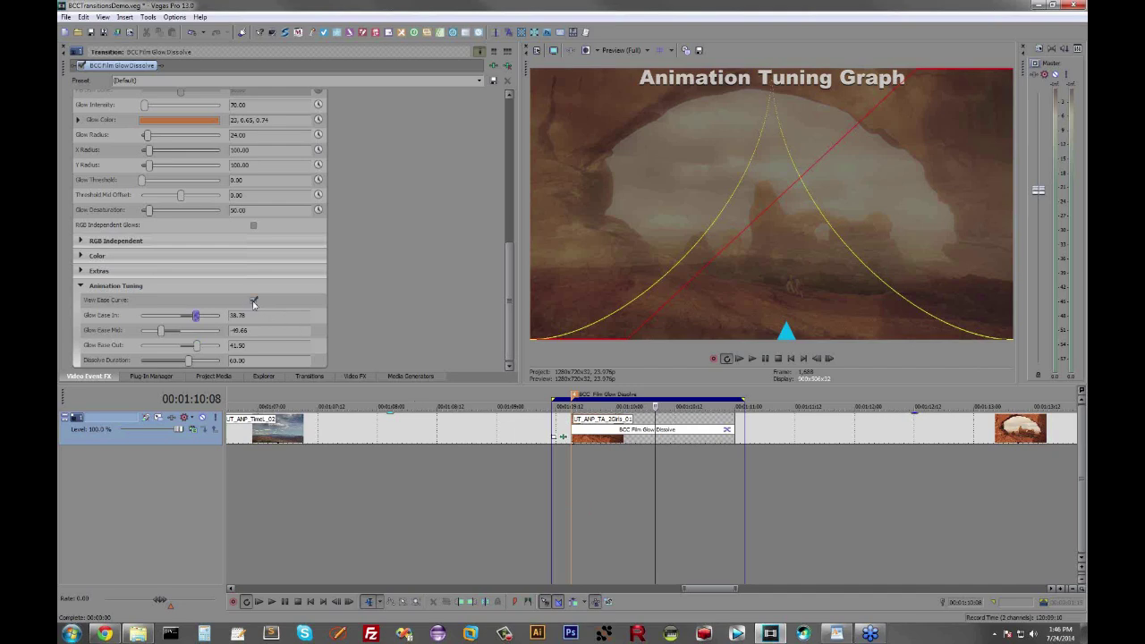
{"action": "left_click", "coordinate": [254, 302]}
{"action": "left_click", "coordinate": [563, 495]}
{"action": "key", "text": "space"}
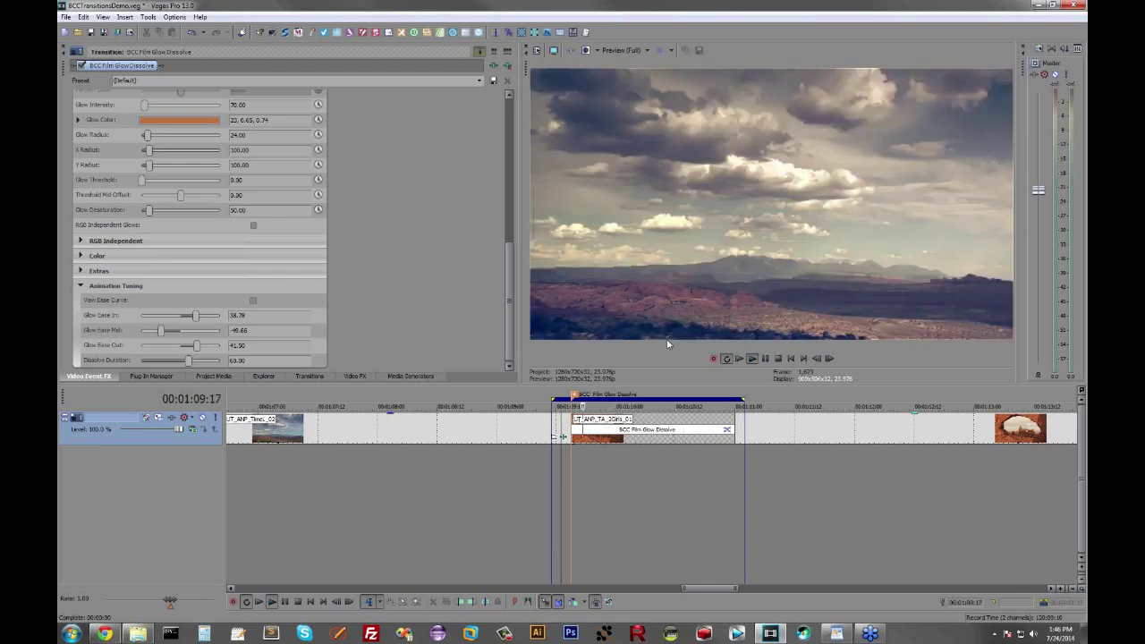
{"action": "key", "text": "space"}
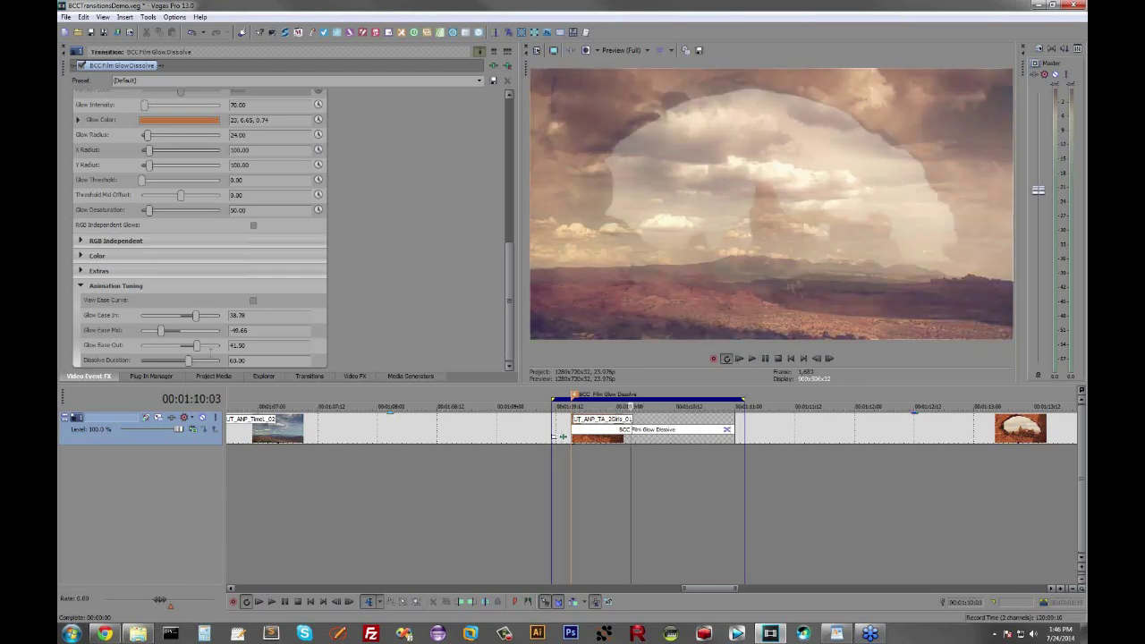
- Shorten the Dissolve Duration to 24.49 using the ease curve display, then hide the curve and play back the Film Glow Dissolve
{"action": "left_click", "coordinate": [254, 300]}
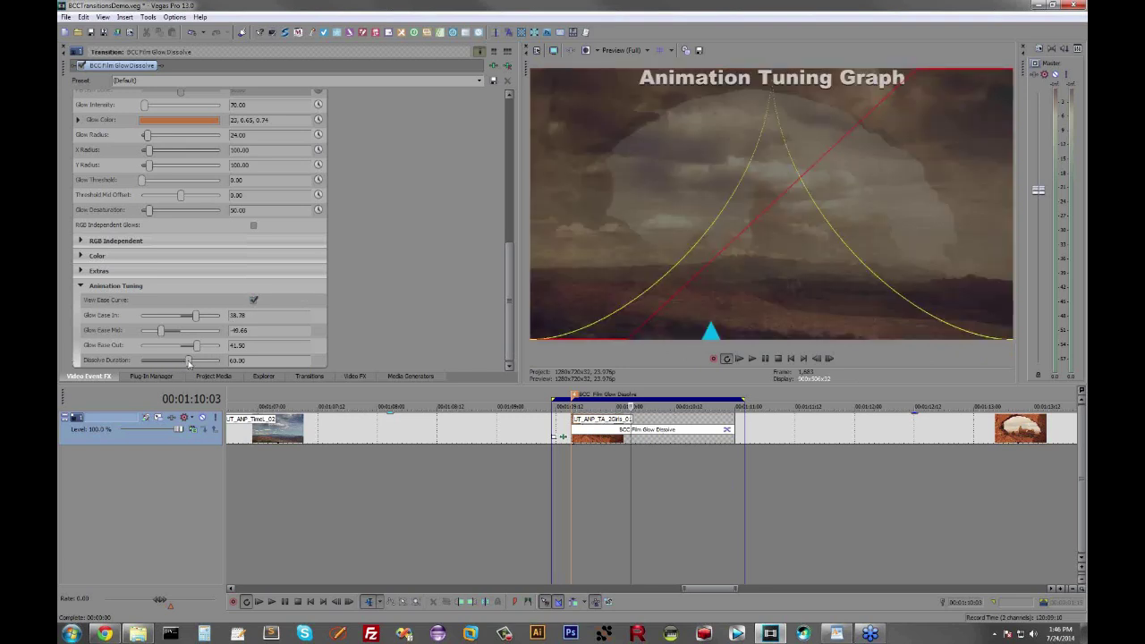
{"action": "left_click_drag", "start_coordinate": [172, 367], "coordinate": [157, 370]}
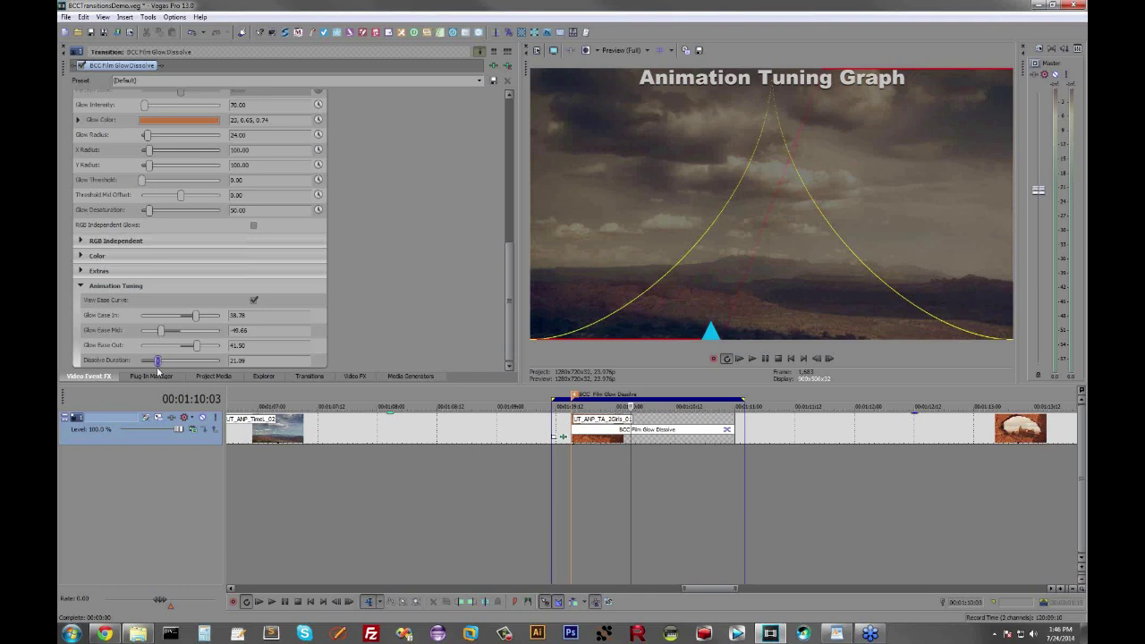
{"action": "left_click_drag", "start_coordinate": [194, 369], "coordinate": [248, 365]}
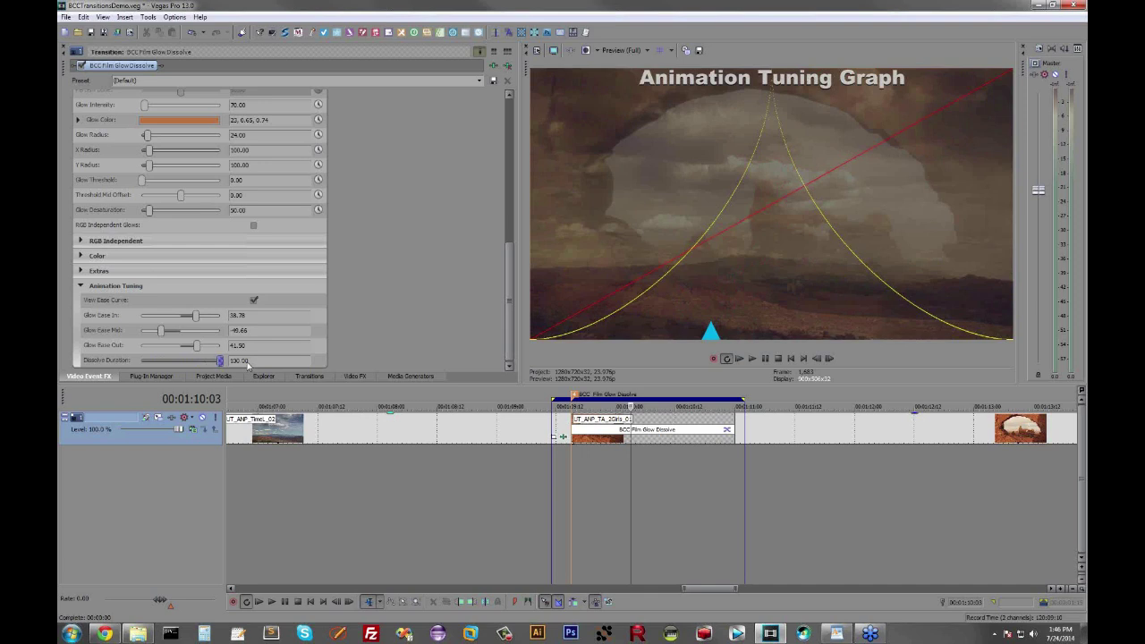
{"action": "left_click_drag", "start_coordinate": [201, 369], "coordinate": [176, 374]}
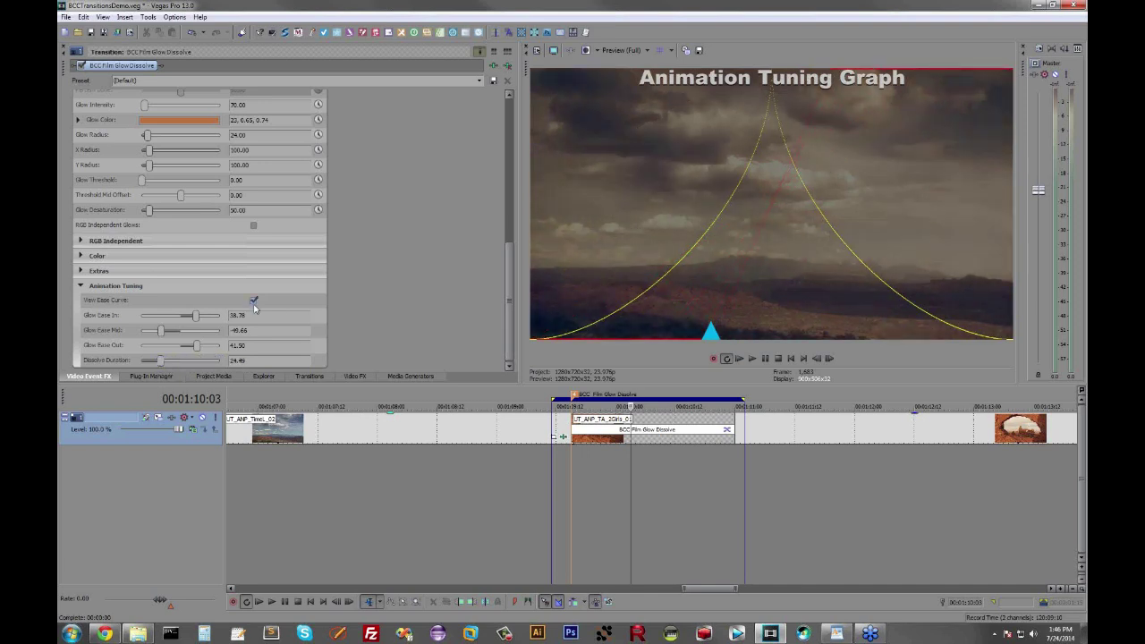
{"action": "left_click", "coordinate": [596, 498]}
{"action": "left_click", "coordinate": [569, 494]}
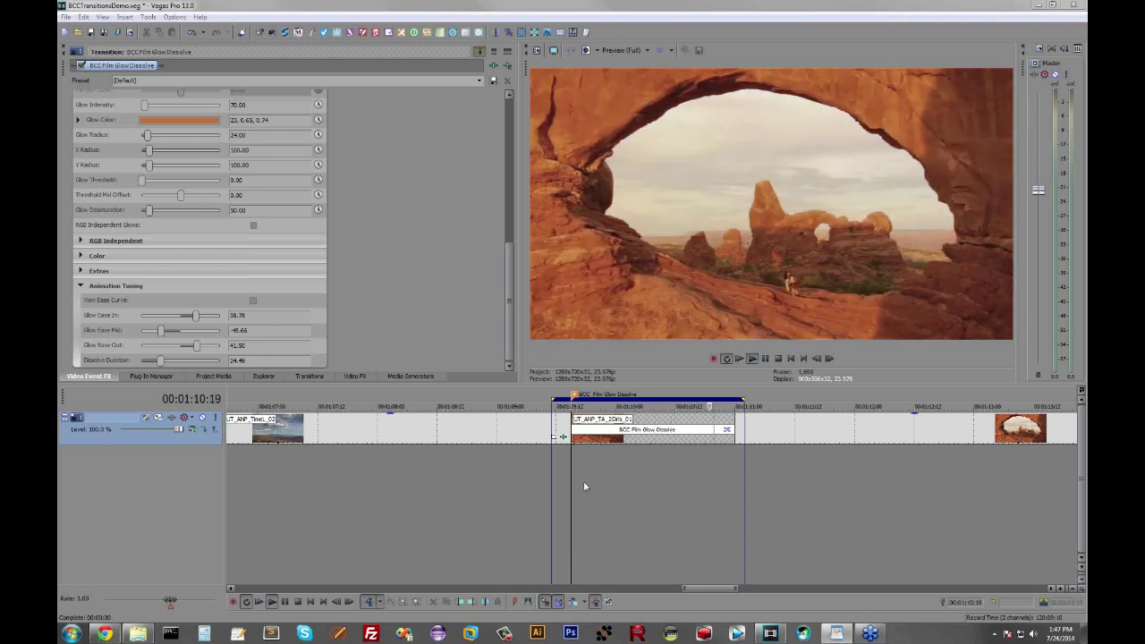
{"action": "key", "text": "Return"}
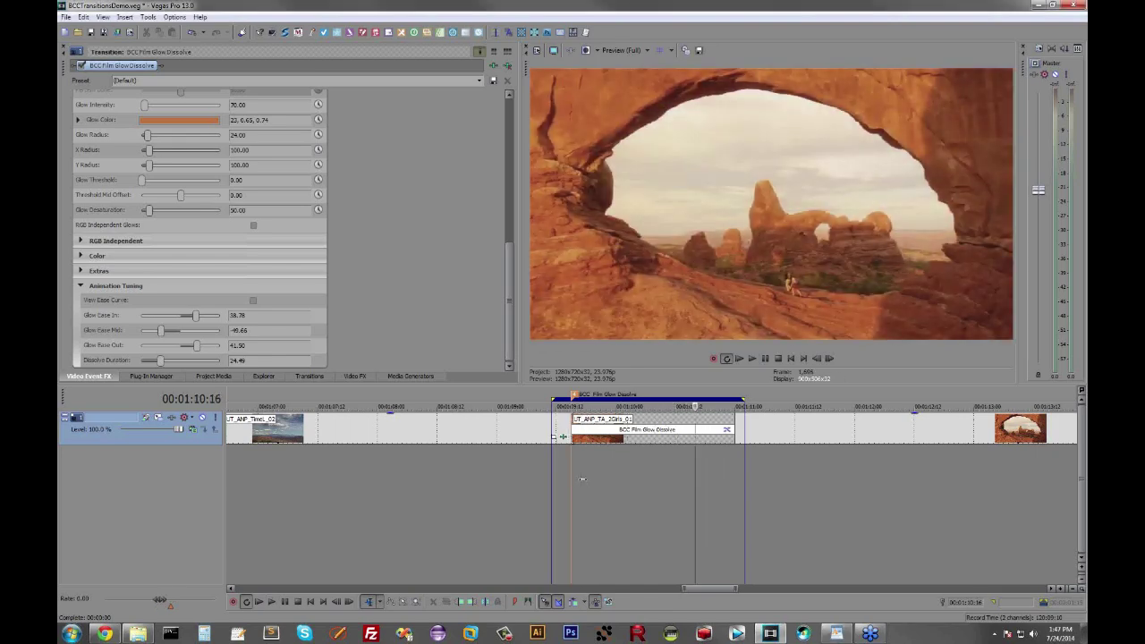
- Set a loop region around the crossfade at the BCC Twister marker and apply the BCC Twister transition to it
{"action": "key", "text": "ctrl+Right"}
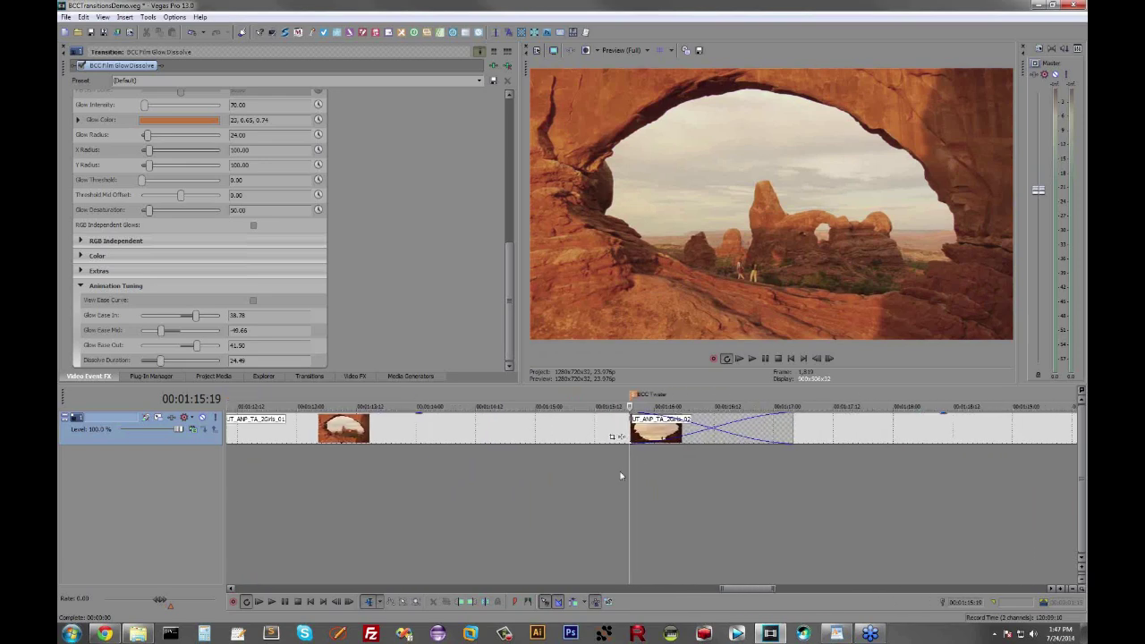
{"action": "left_click_drag", "start_coordinate": [616, 472], "coordinate": [803, 469]}
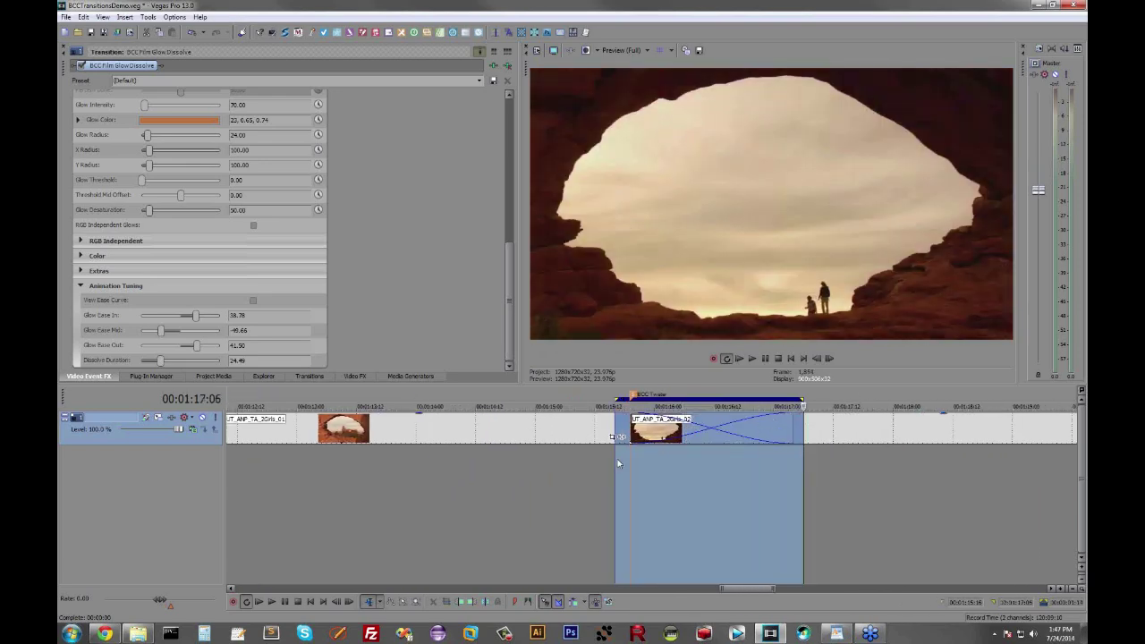
{"action": "key", "text": "space"}
{"action": "left_click", "coordinate": [265, 376]}
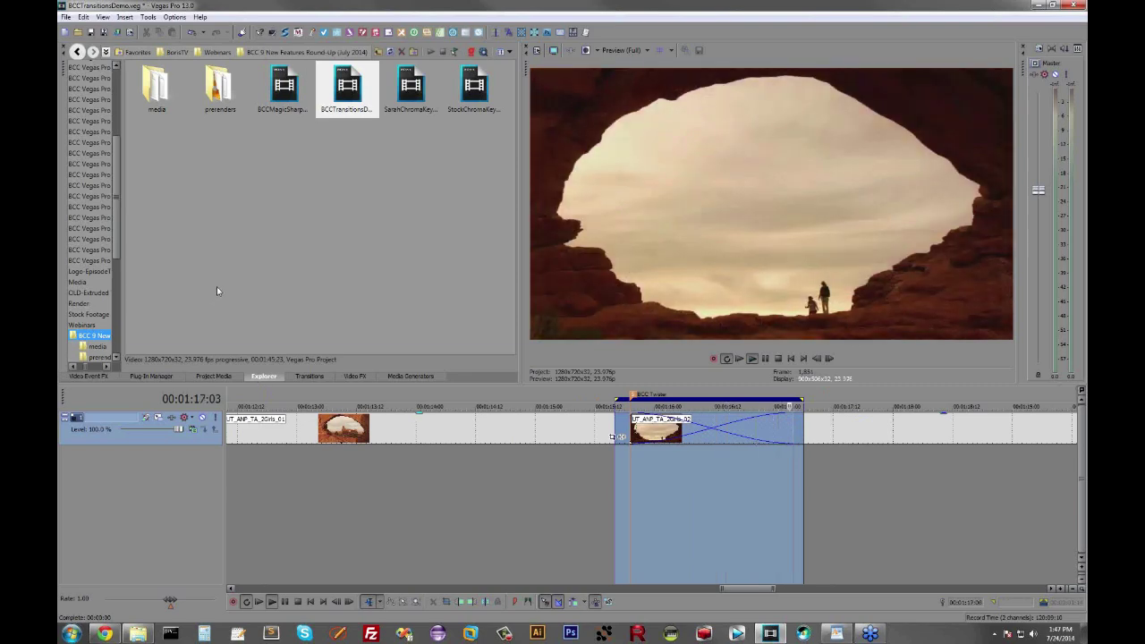
{"action": "left_click", "coordinate": [313, 377]}
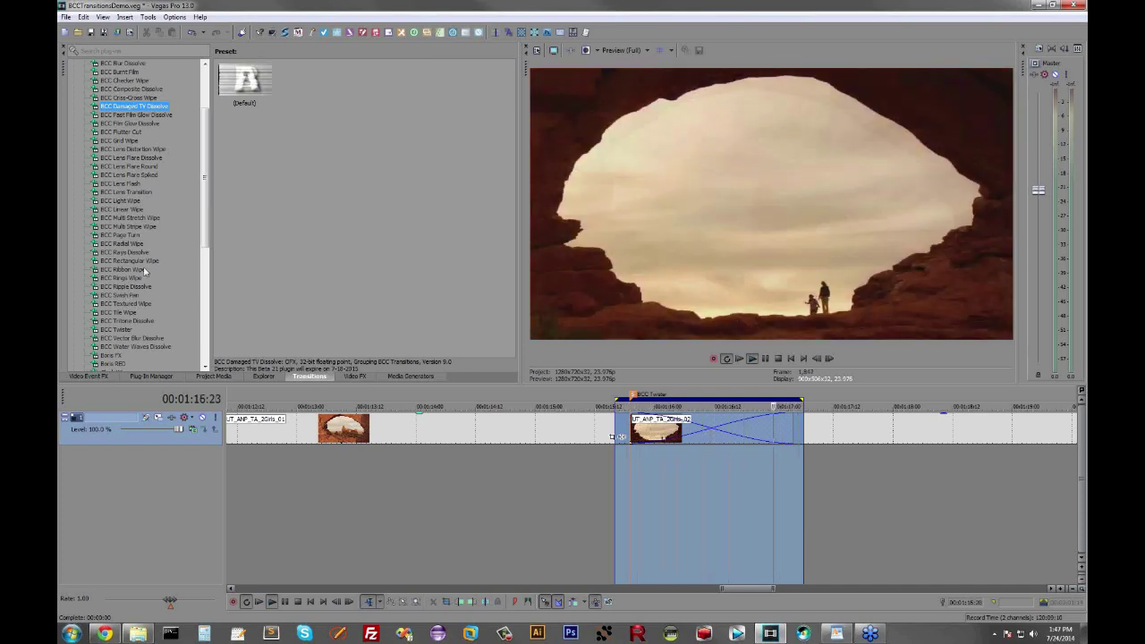
{"action": "left_click_drag", "start_coordinate": [116, 330], "coordinate": [686, 433]}
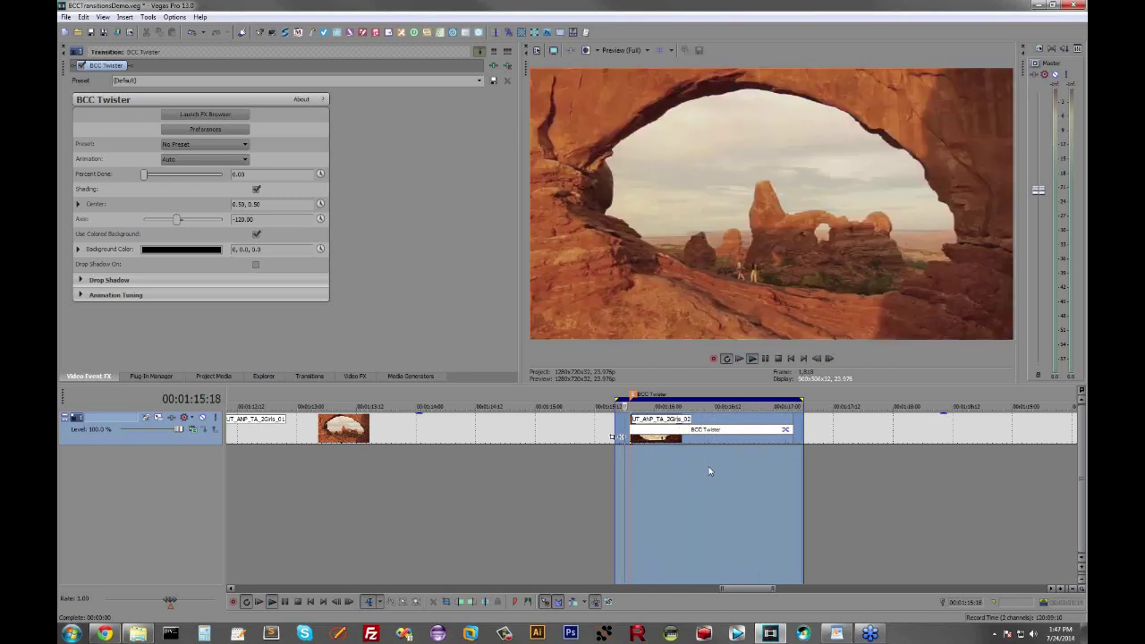
- Reposition the Twister's center point in the preview to 0.60, 0.39 while the crossfade plays in a loop
{"action": "left_click", "coordinate": [710, 472]}
{"action": "key", "text": "space"}
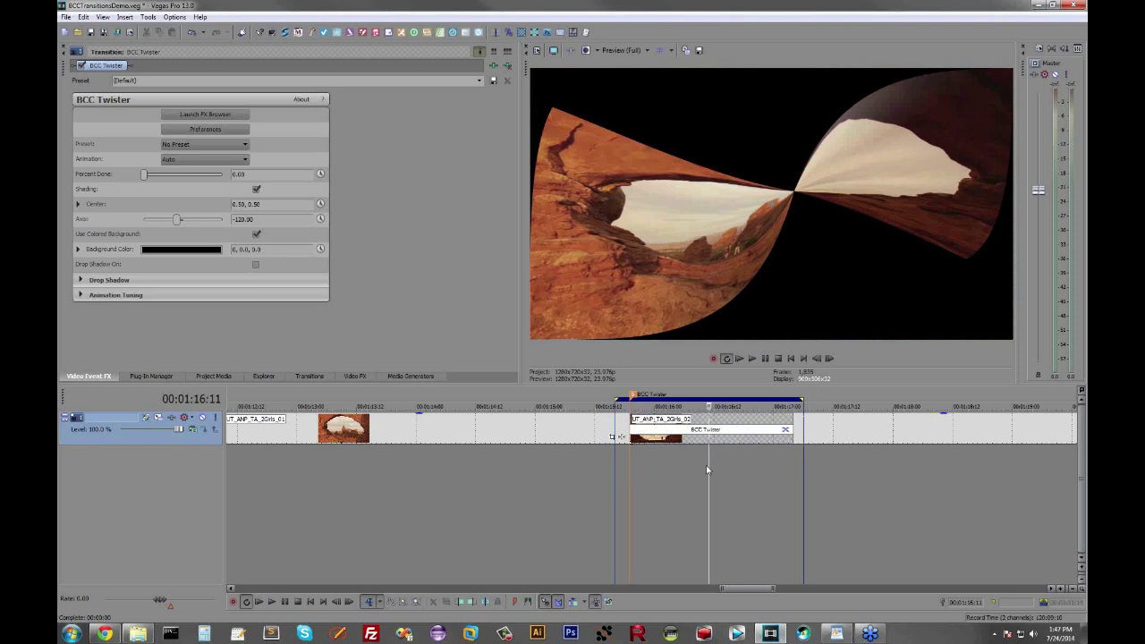
{"action": "left_click_drag", "start_coordinate": [772, 207], "coordinate": [907, 301]}
{"action": "key", "text": "space"}
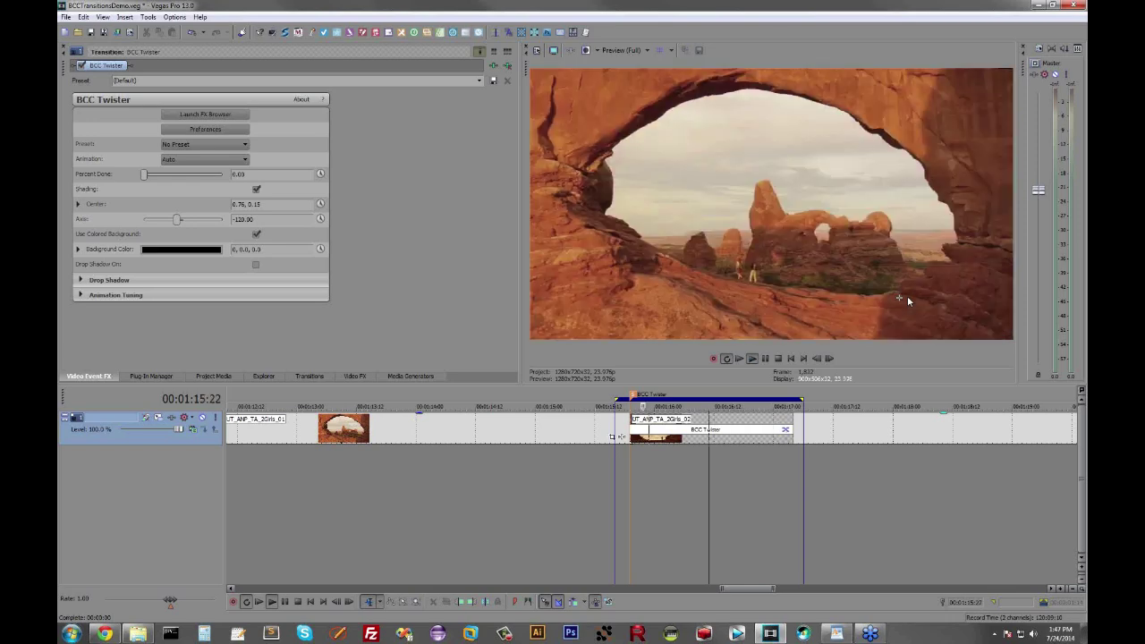
{"action": "left_click_drag", "start_coordinate": [900, 296], "coordinate": [568, 111]}
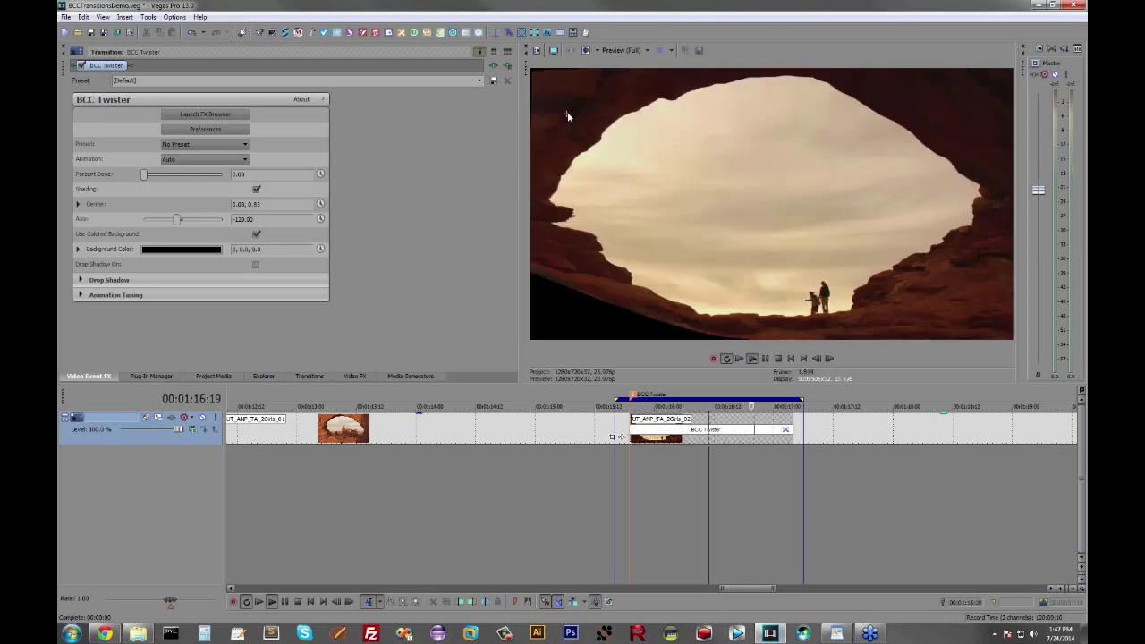
{"action": "left_click_drag", "start_coordinate": [567, 111], "coordinate": [672, 282]}
{"action": "left_click_drag", "start_coordinate": [770, 280], "coordinate": [876, 273]}
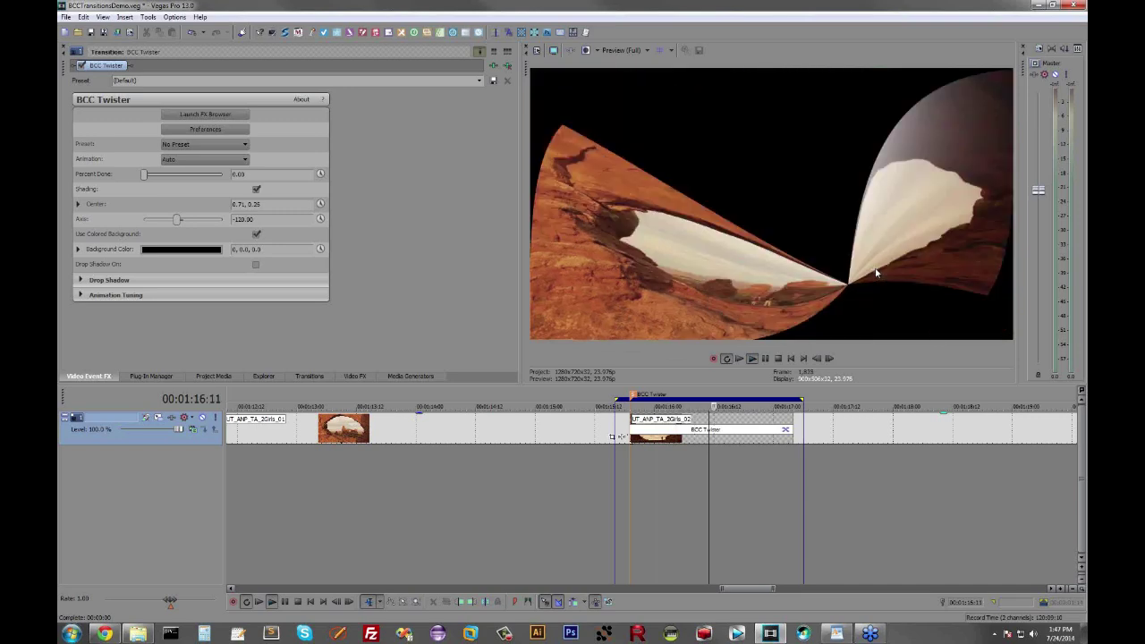
{"action": "left_click_drag", "start_coordinate": [875, 271], "coordinate": [820, 237]}
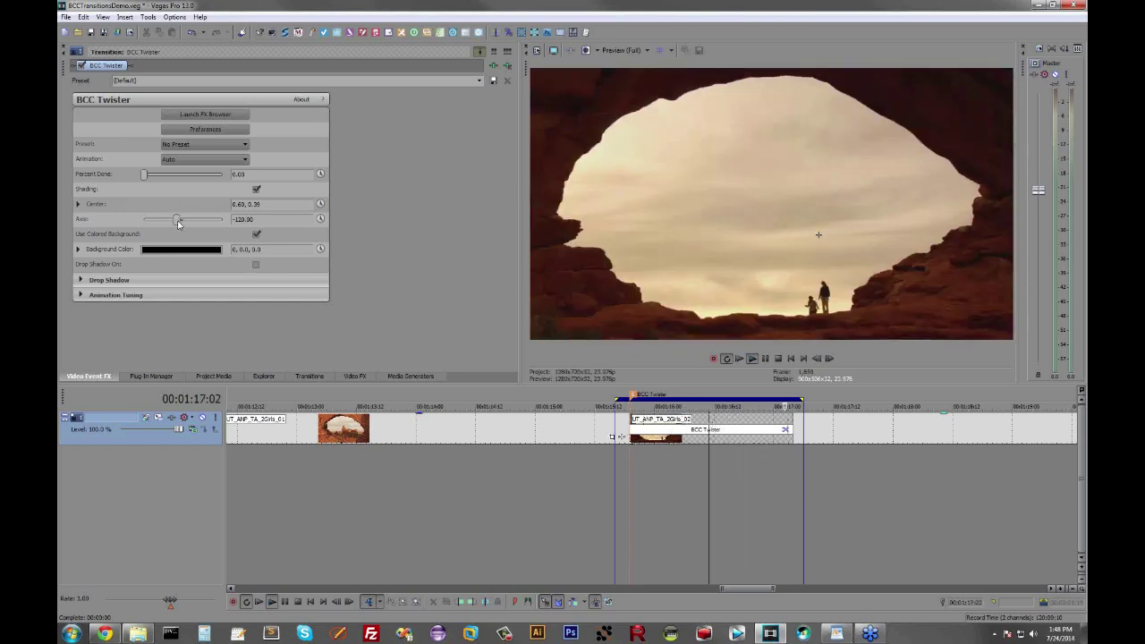
- Adjust the Twister's Axis angle to -112.65 during looped playback
{"action": "left_click_drag", "start_coordinate": [178, 221], "coordinate": [204, 221]}
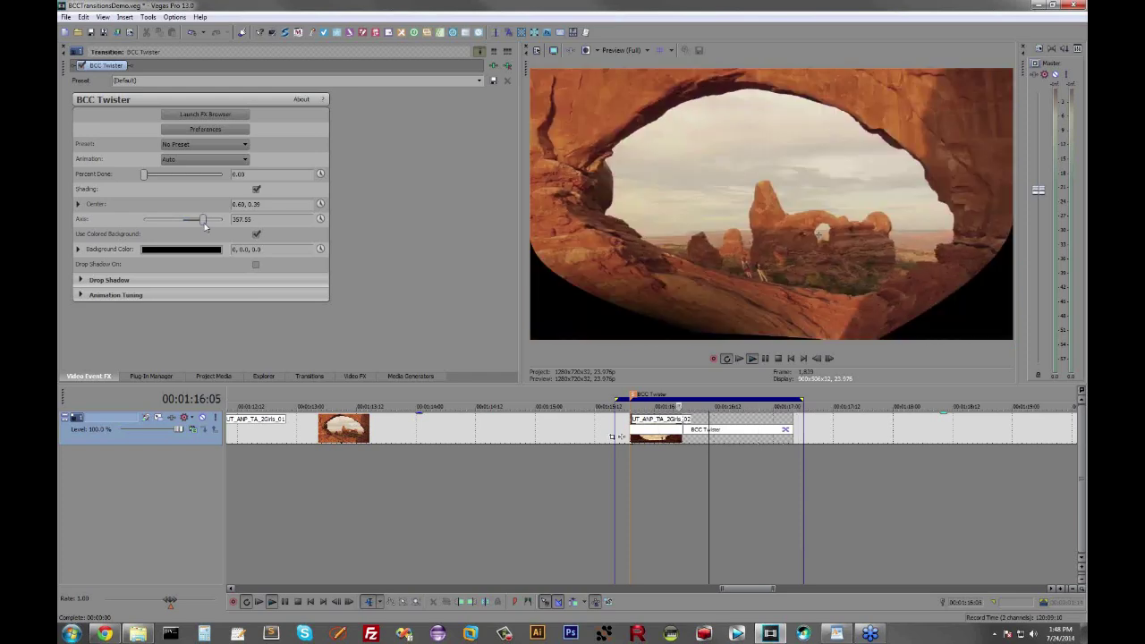
{"action": "left_click_drag", "start_coordinate": [204, 224], "coordinate": [177, 222]}
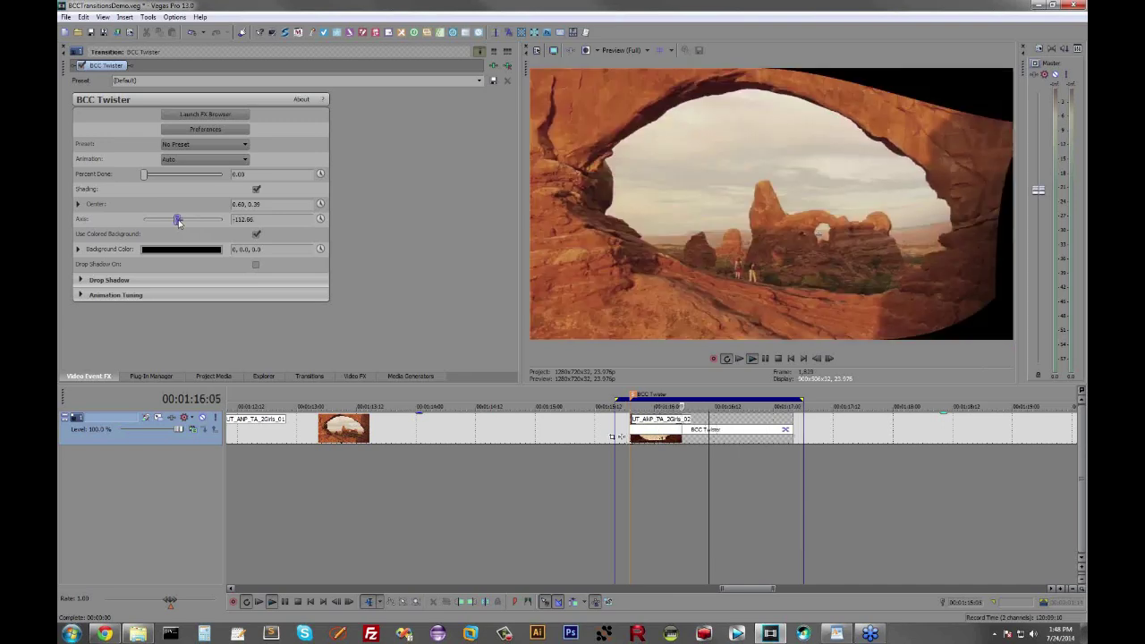
{"action": "left_click_drag", "start_coordinate": [177, 223], "coordinate": [178, 223]}
- Use the Twister's ease curve display to set Ease In to 78.23 and Ease Out to -38.78, then hide the curve
{"action": "left_click", "coordinate": [80, 295]}
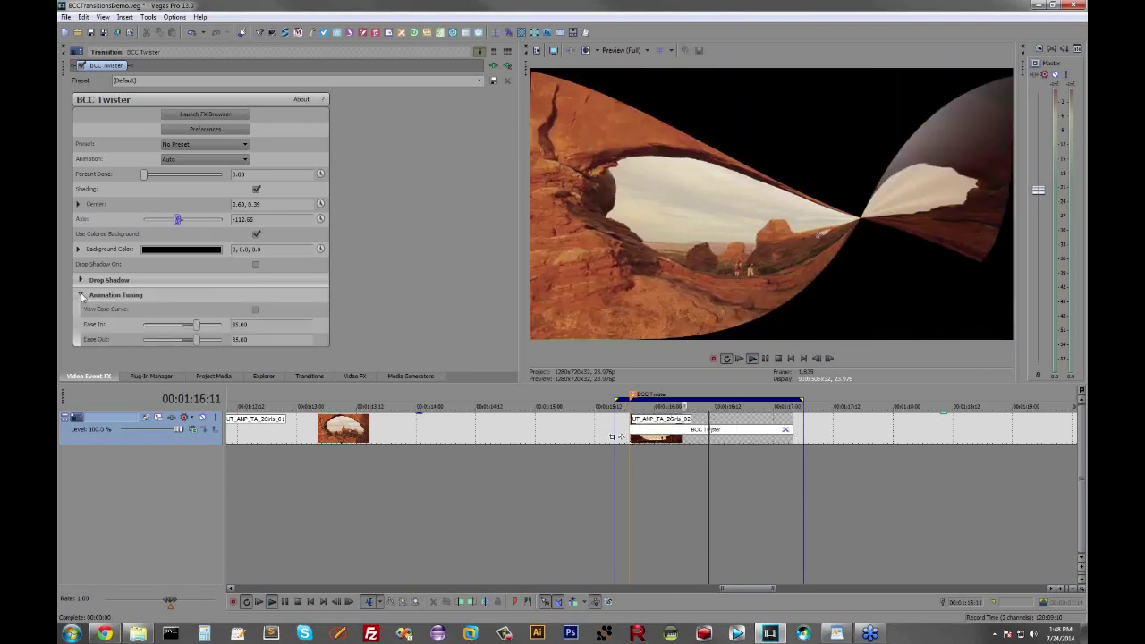
{"action": "left_click", "coordinate": [255, 310]}
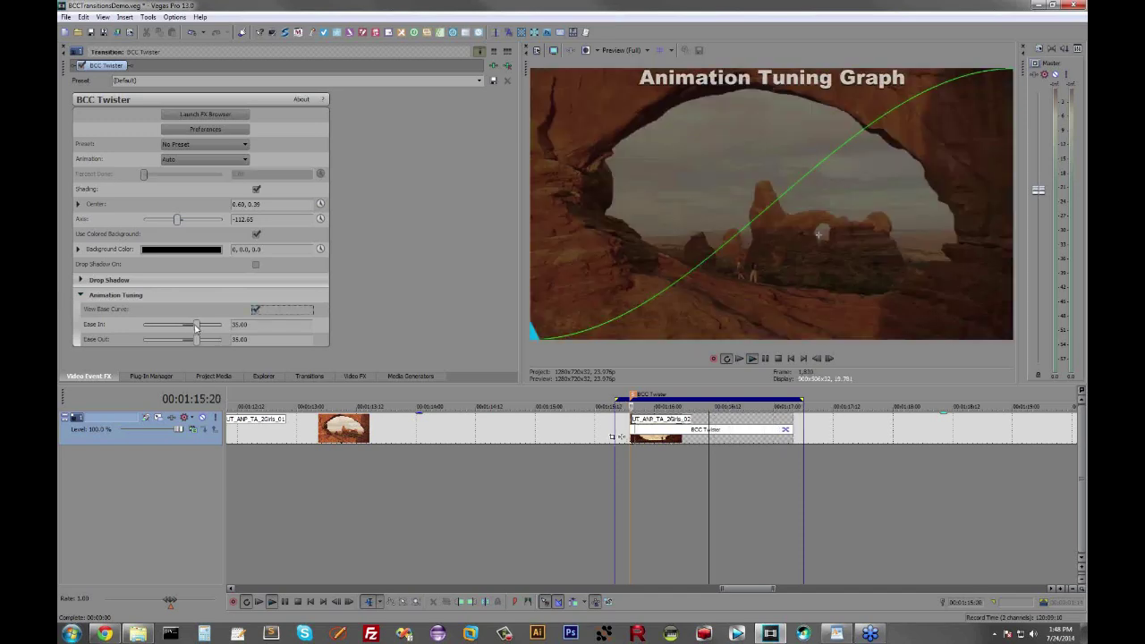
{"action": "left_click_drag", "start_coordinate": [201, 326], "coordinate": [170, 348]}
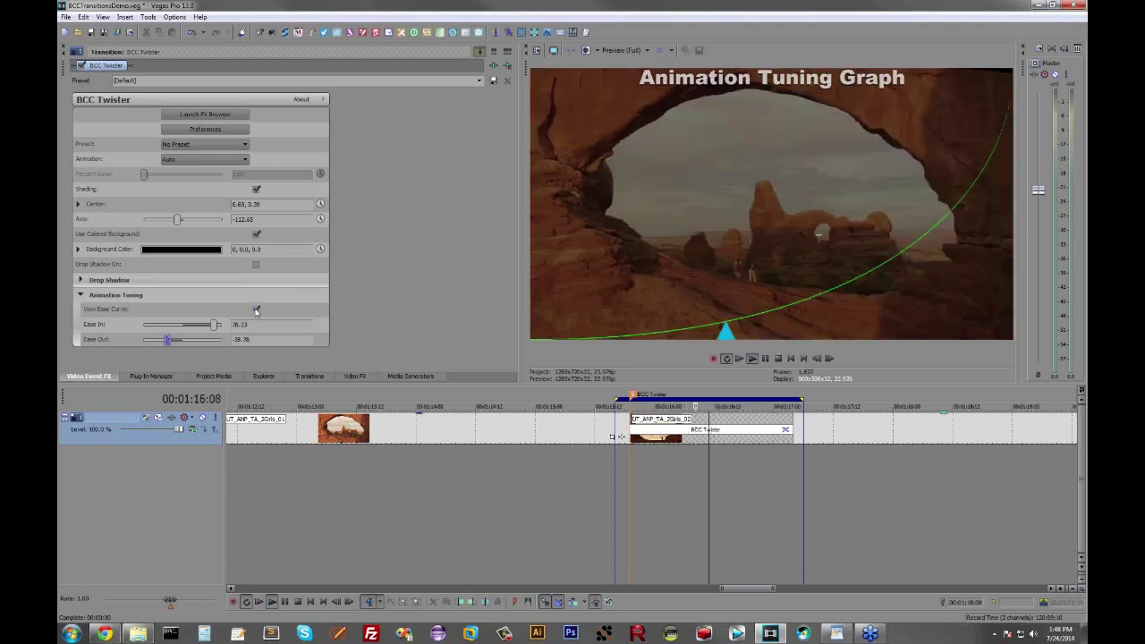
{"action": "left_click", "coordinate": [256, 311]}
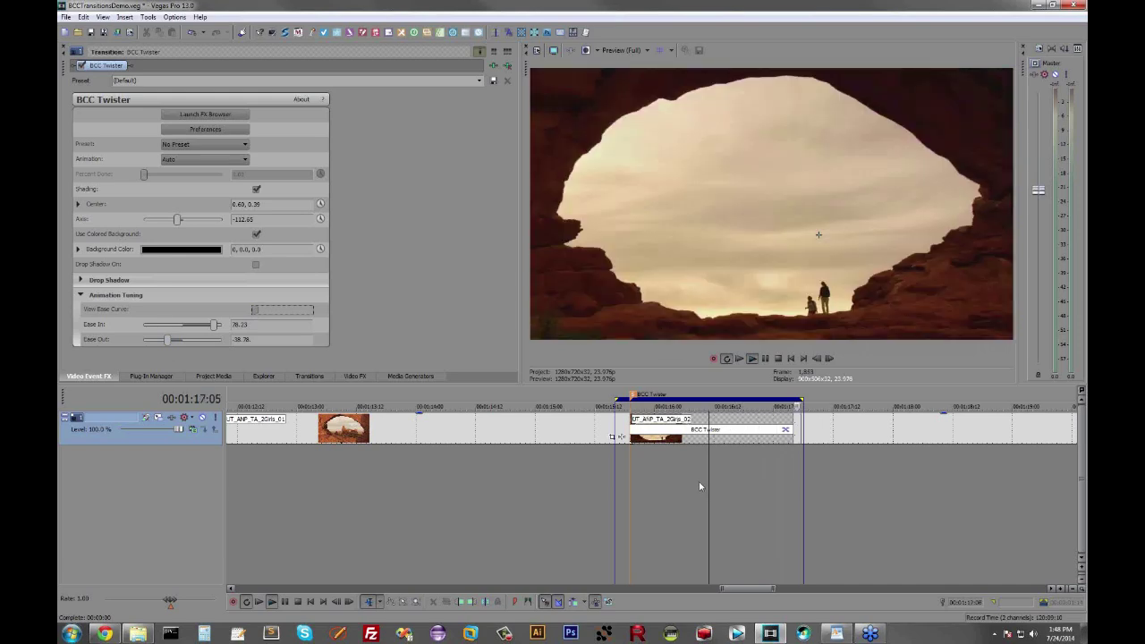
- Use the Twister's ease curve display to set Ease In to -21.09 and Ease Out to 86.39, hide the curve and stop playback
{"action": "left_click", "coordinate": [254, 312]}
{"action": "mouse_move", "coordinate": [213, 324]}
{"action": "left_mouse_down"}
{"action": "mouse_move", "coordinate": [174, 324]}
{"action": "mouse_move", "coordinate": [217, 343]}
{"action": "left_mouse_up"}
{"action": "left_click", "coordinate": [254, 309]}
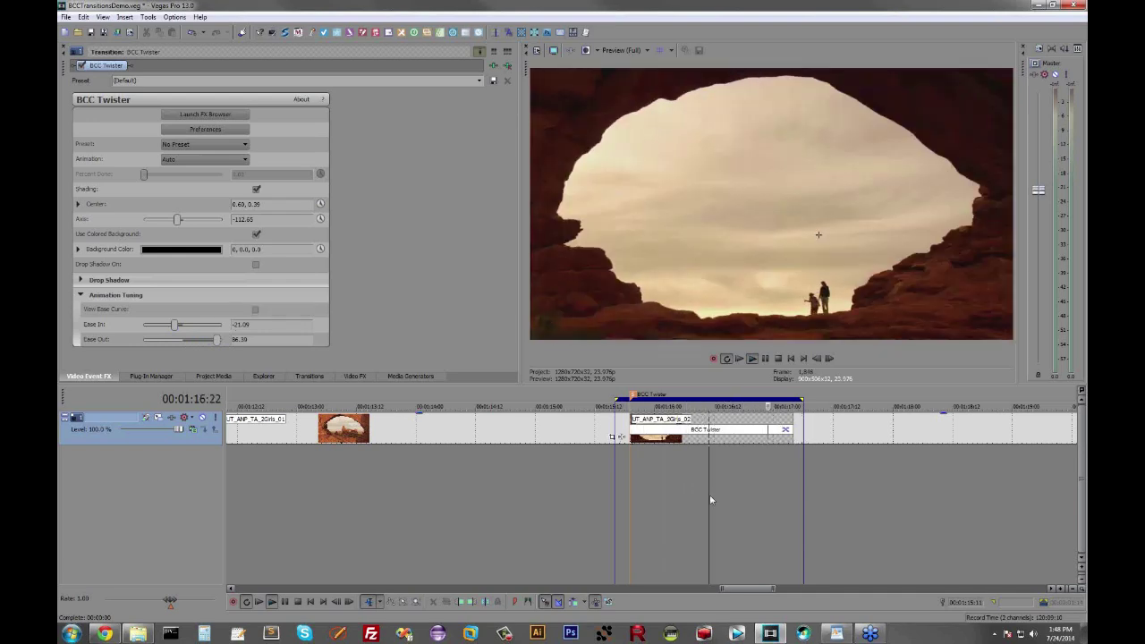
{"action": "key", "text": "space"}
- Set a loop region around the crossfade at the BCC Rays Dissolve marker and apply the BCC Rays Dissolve transition to it
{"action": "key", "text": "ctrl+Right"}
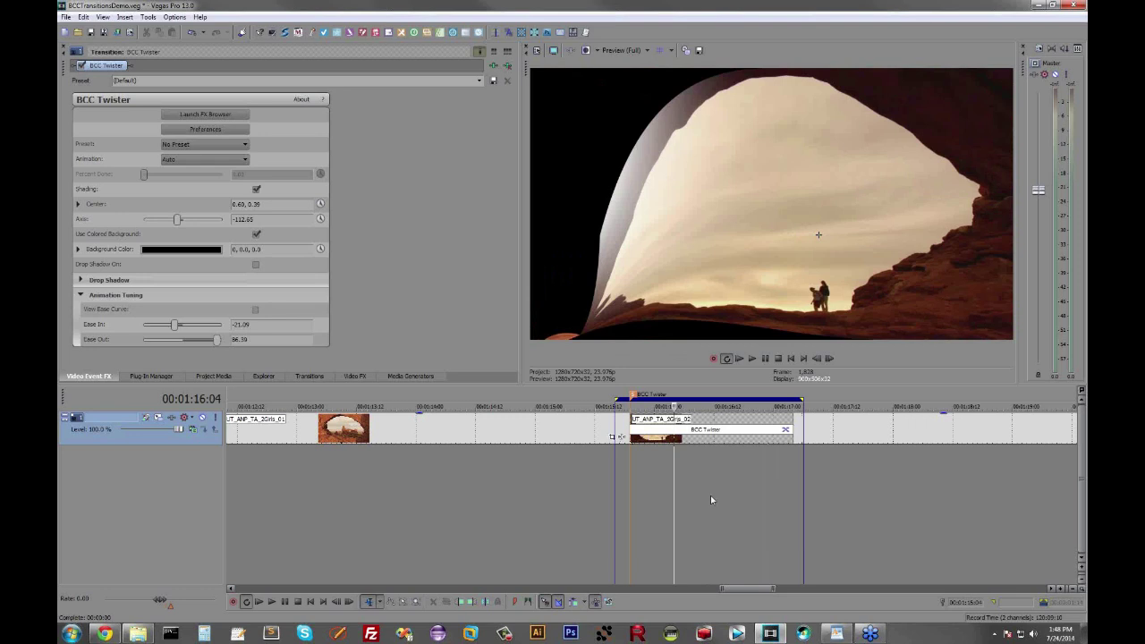
{"action": "key", "text": "ctrl+Right"}
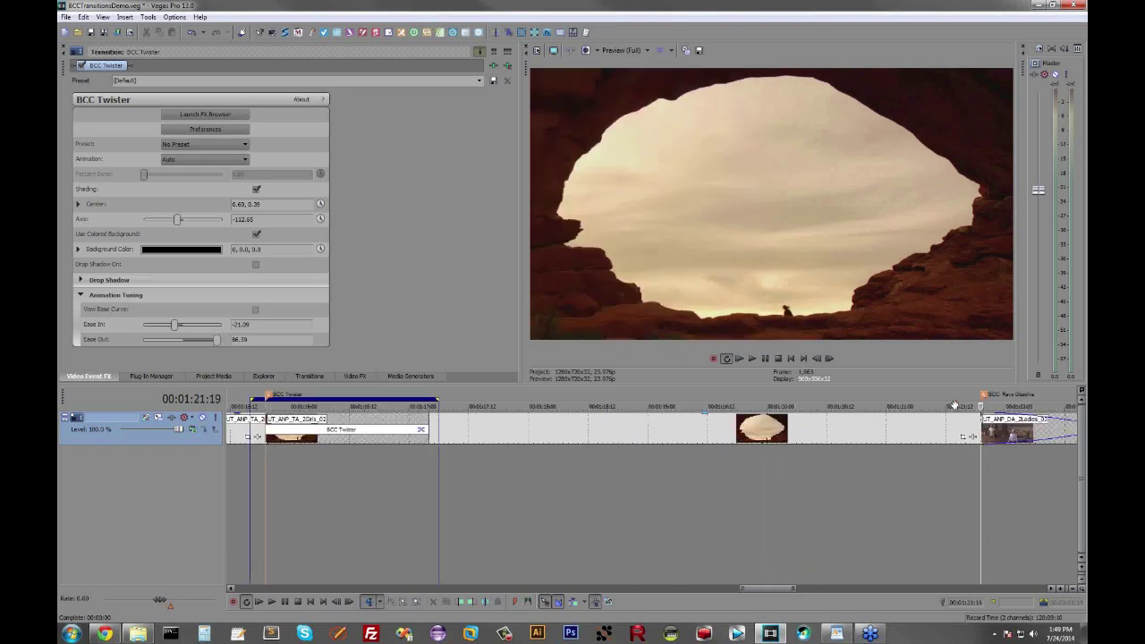
{"action": "left_click_drag", "start_coordinate": [480, 479], "coordinate": [846, 479]}
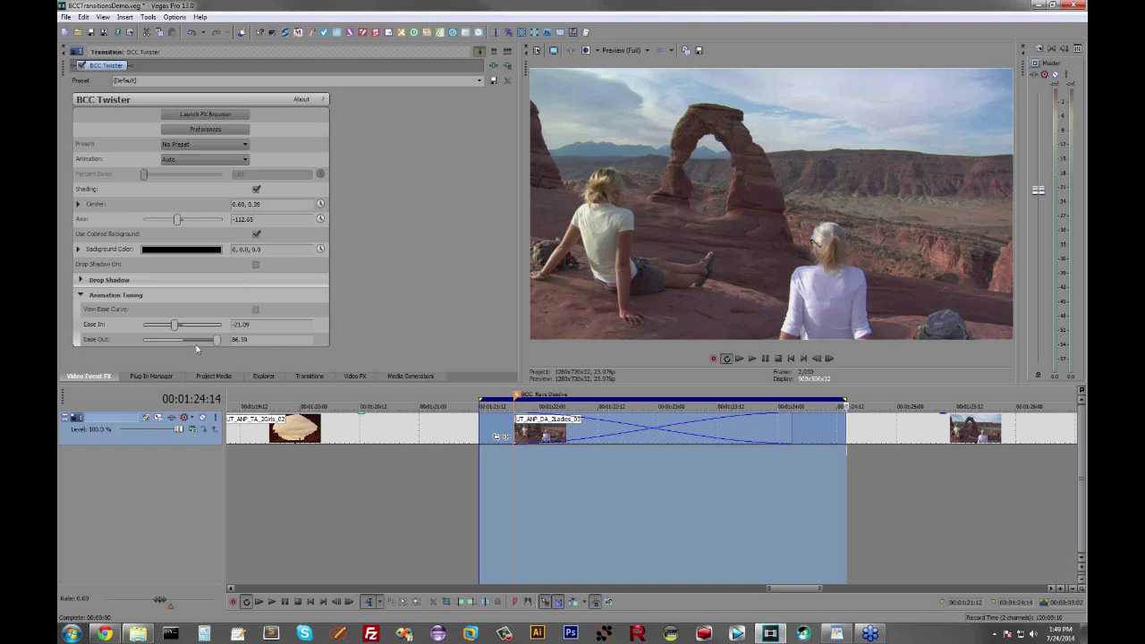
{"action": "left_click", "coordinate": [310, 376]}
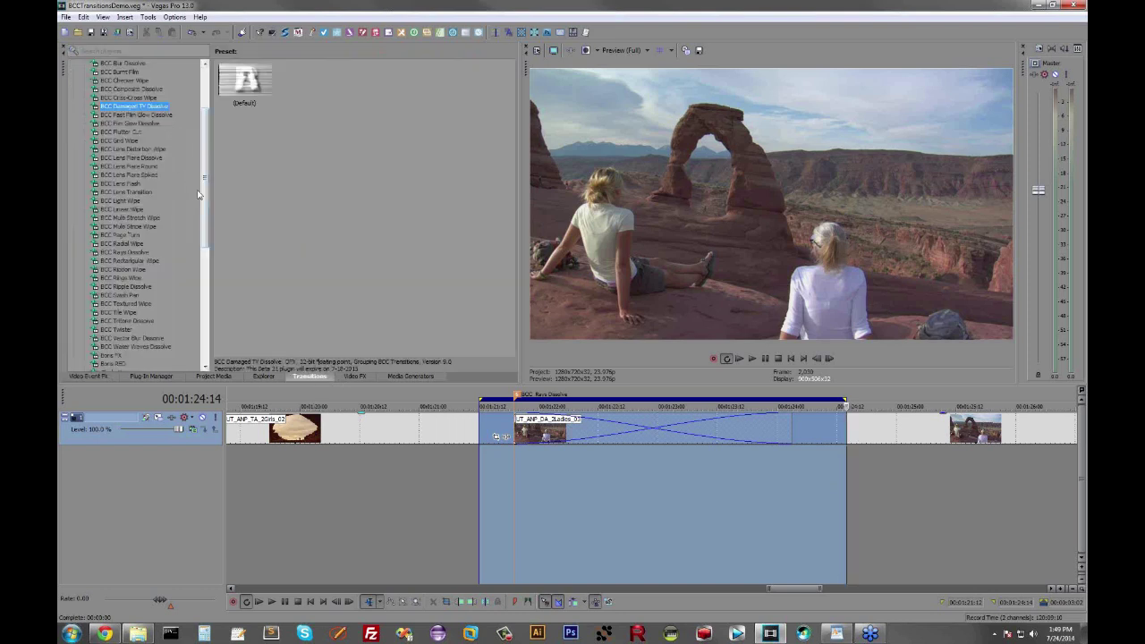
{"action": "left_click_drag", "start_coordinate": [131, 256], "coordinate": [631, 448]}
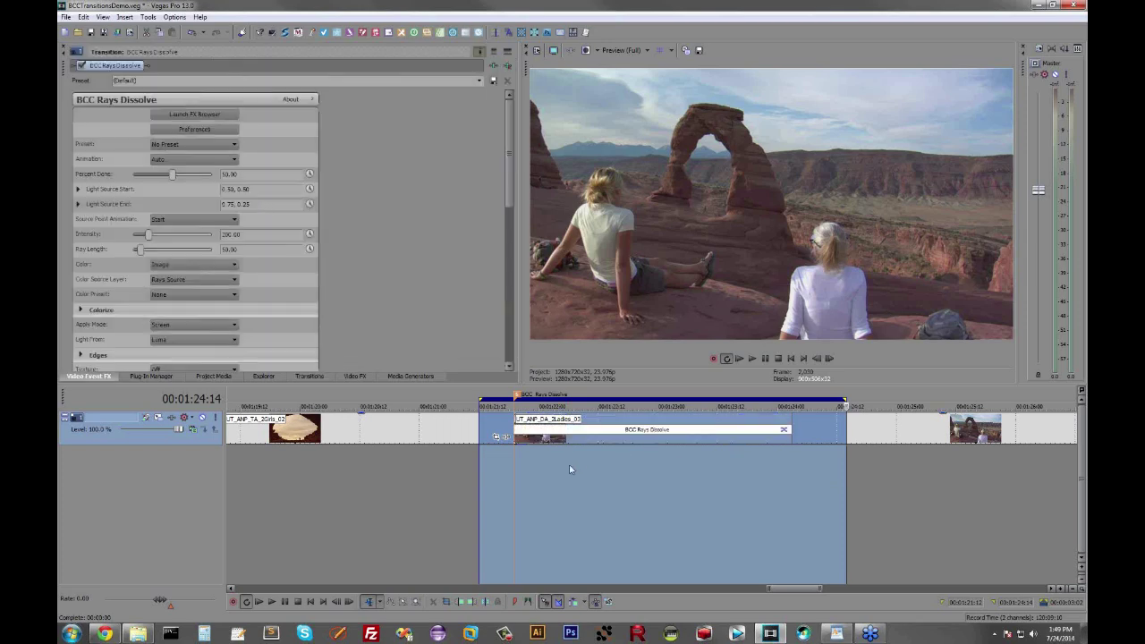
{"action": "left_click", "coordinate": [569, 464]}
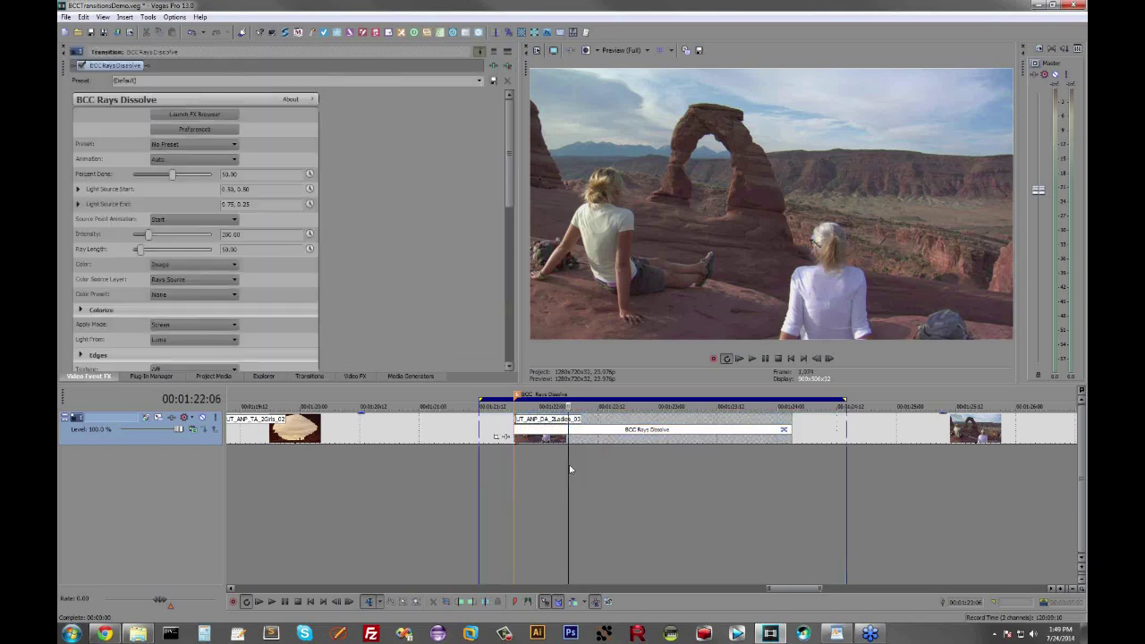
- During looped playback, set Source Point Animation to Start -> End and place the light source start at 0.15, 0.37 and end at 0.88, 0.36
{"action": "key", "text": "space"}
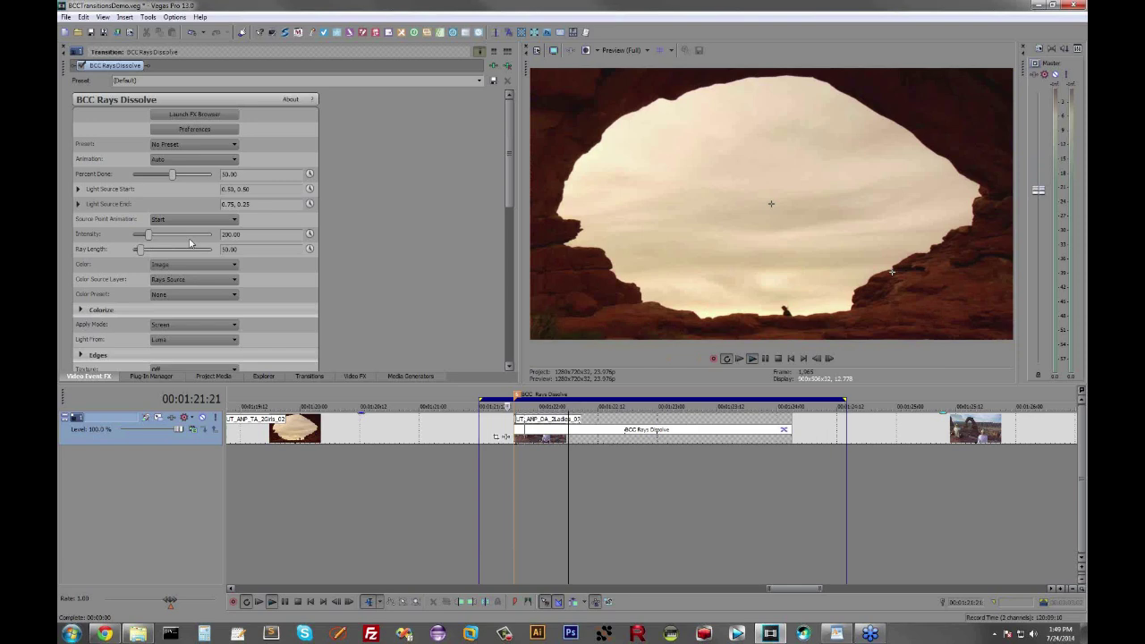
{"action": "left_click", "coordinate": [192, 219]}
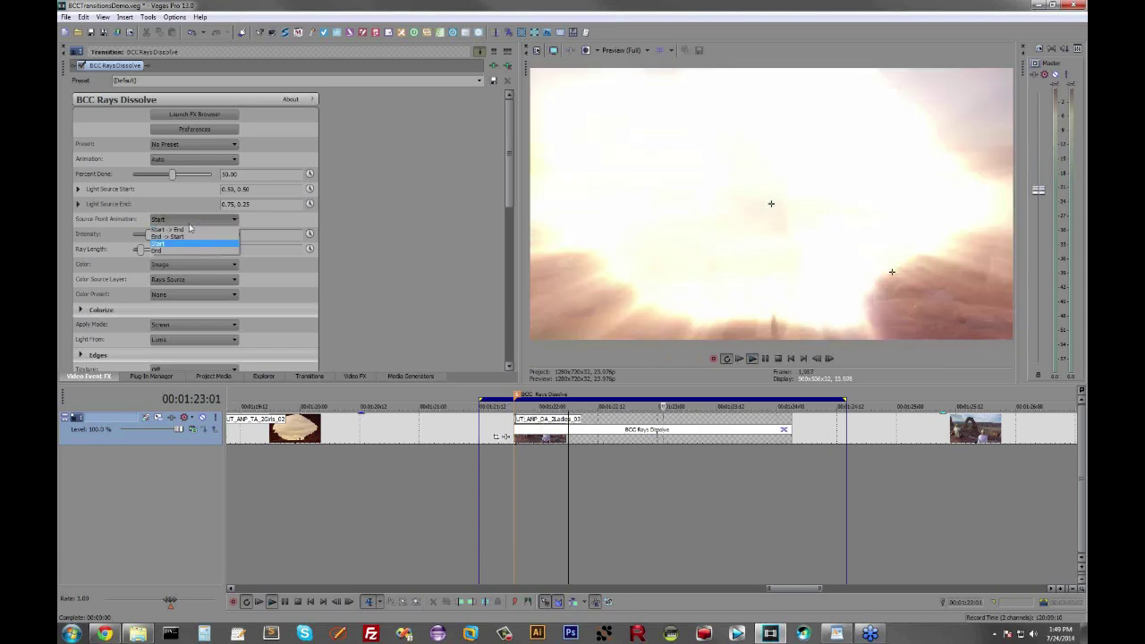
{"action": "left_click", "coordinate": [179, 234]}
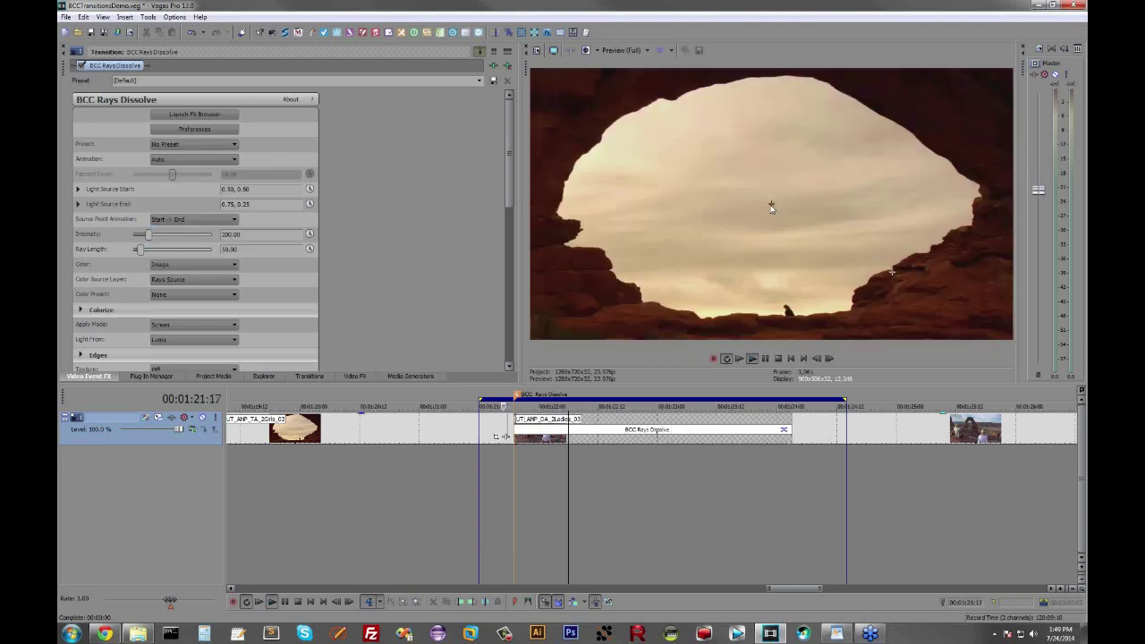
{"action": "left_click_drag", "start_coordinate": [773, 204], "coordinate": [602, 239]}
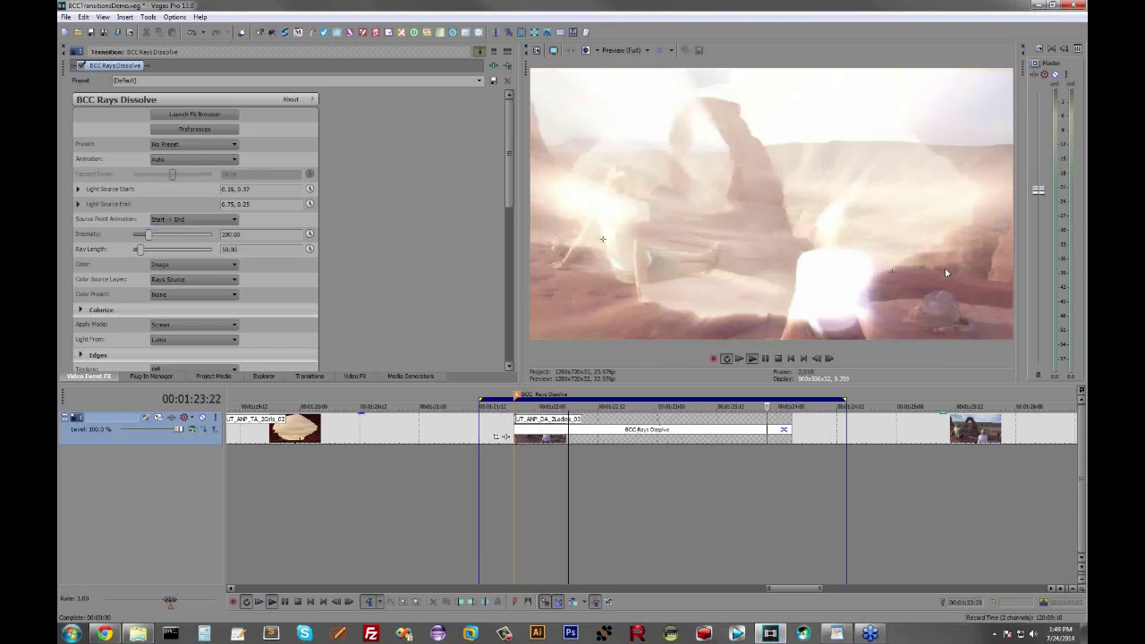
{"action": "left_click_drag", "start_coordinate": [892, 271], "coordinate": [954, 241]}
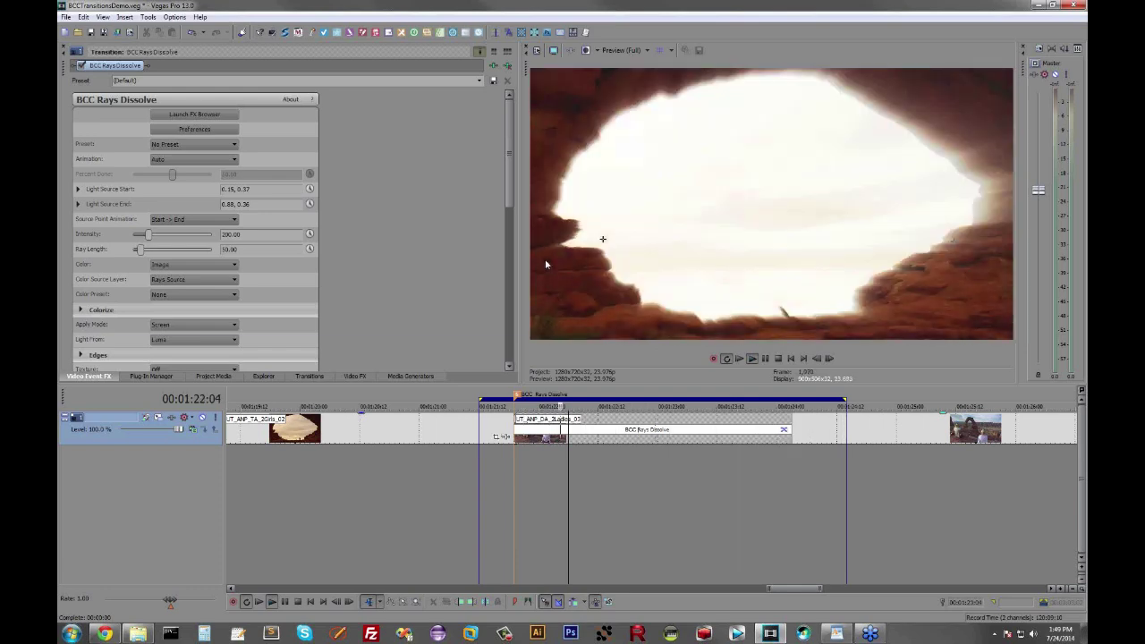
- Switch the Rays Dissolve's Source Point Animation to Start and set its Region Animation type to Out
{"action": "left_click", "coordinate": [193, 219]}
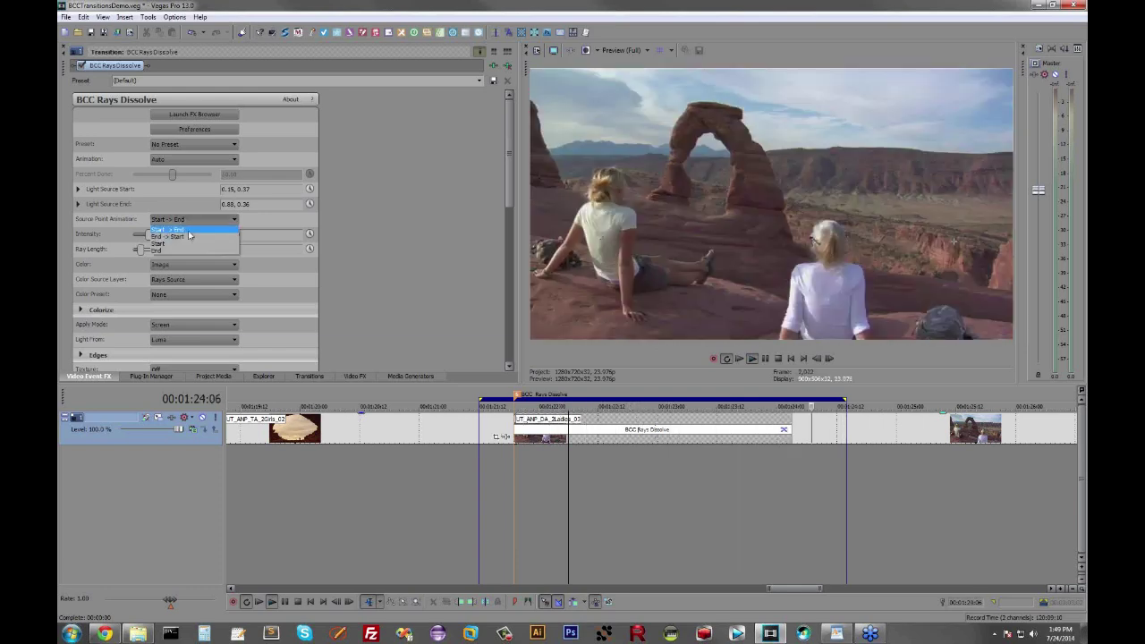
{"action": "left_click", "coordinate": [188, 243]}
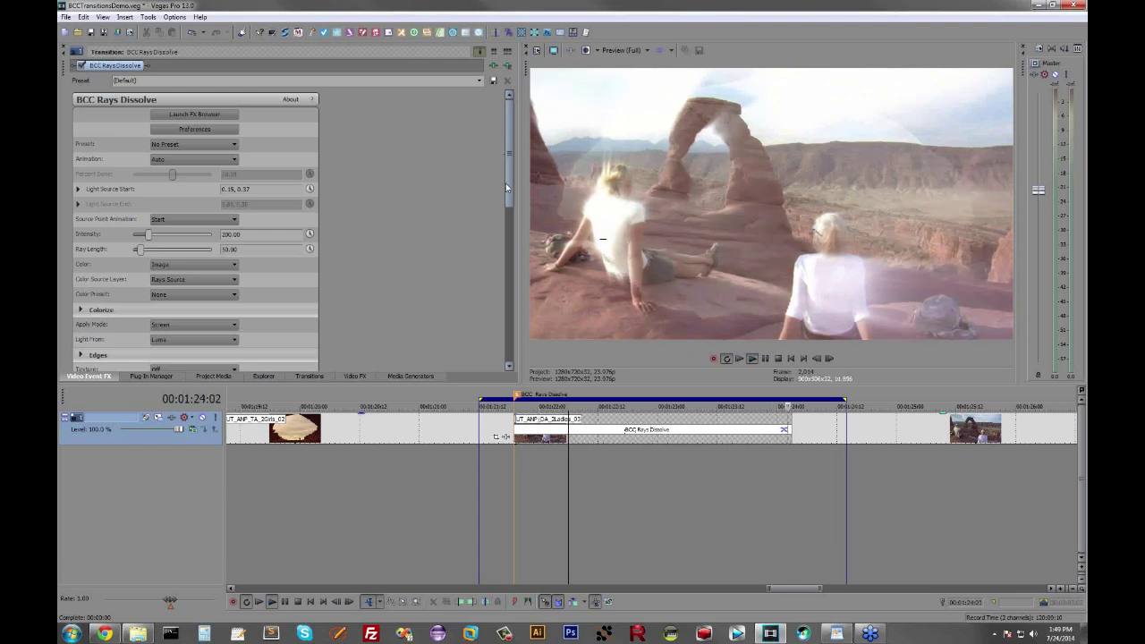
{"action": "scroll", "coordinate": [338, 355], "scroll_direction": "down", "scroll_amount": 3}
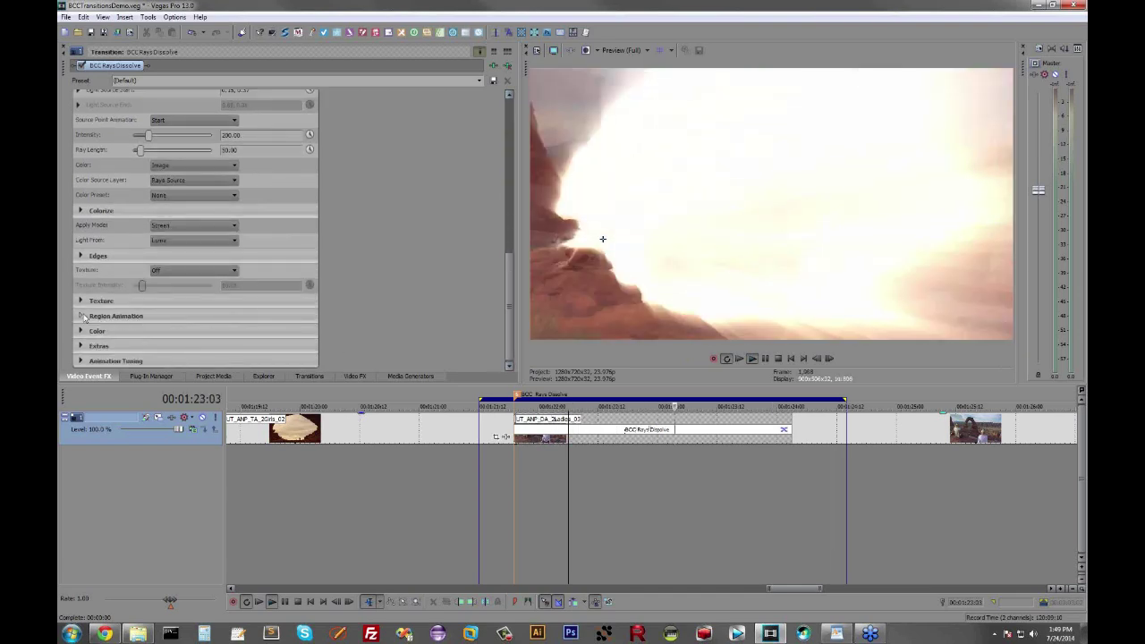
{"action": "left_click", "coordinate": [90, 317]}
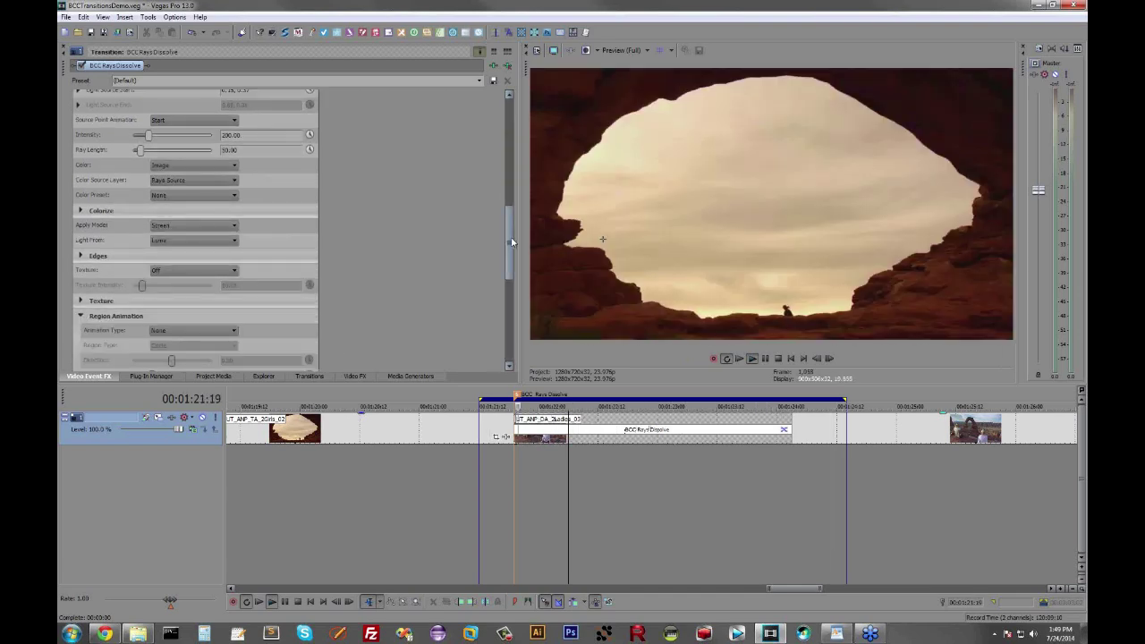
{"action": "scroll", "coordinate": [508, 296], "scroll_direction": "down", "scroll_amount": 2}
{"action": "left_click", "coordinate": [192, 276]}
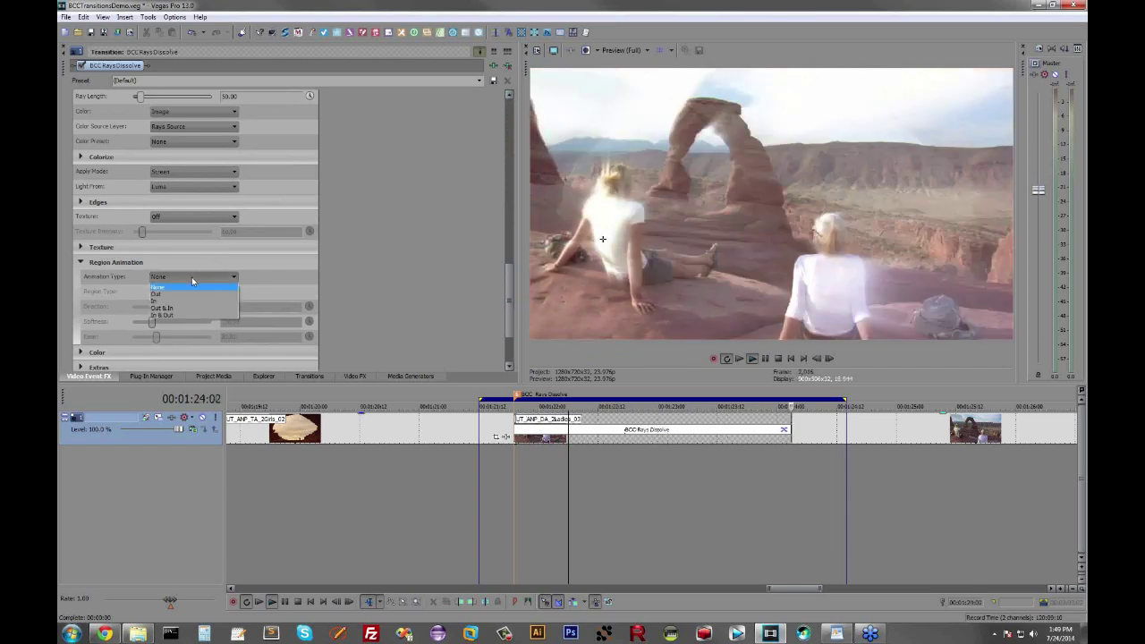
{"action": "left_click", "coordinate": [192, 293]}
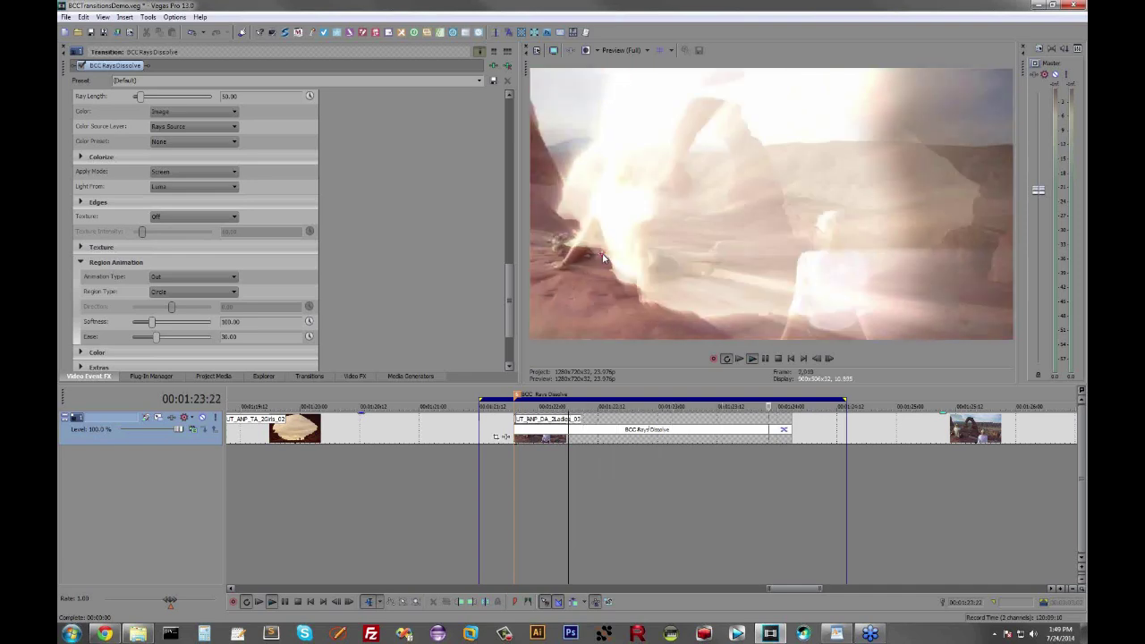
- Move the Rays Dissolve's light source start to 0.15, 0.32 and set Source Point Animation to Start -> End
{"action": "left_click", "coordinate": [207, 294]}
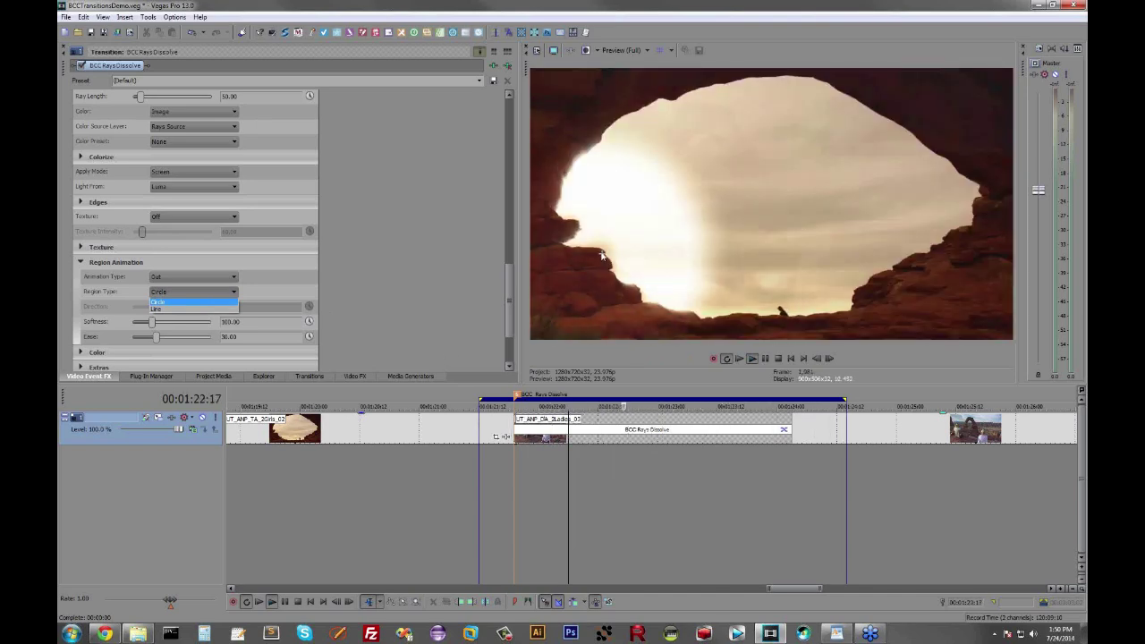
{"action": "left_click", "coordinate": [609, 255]}
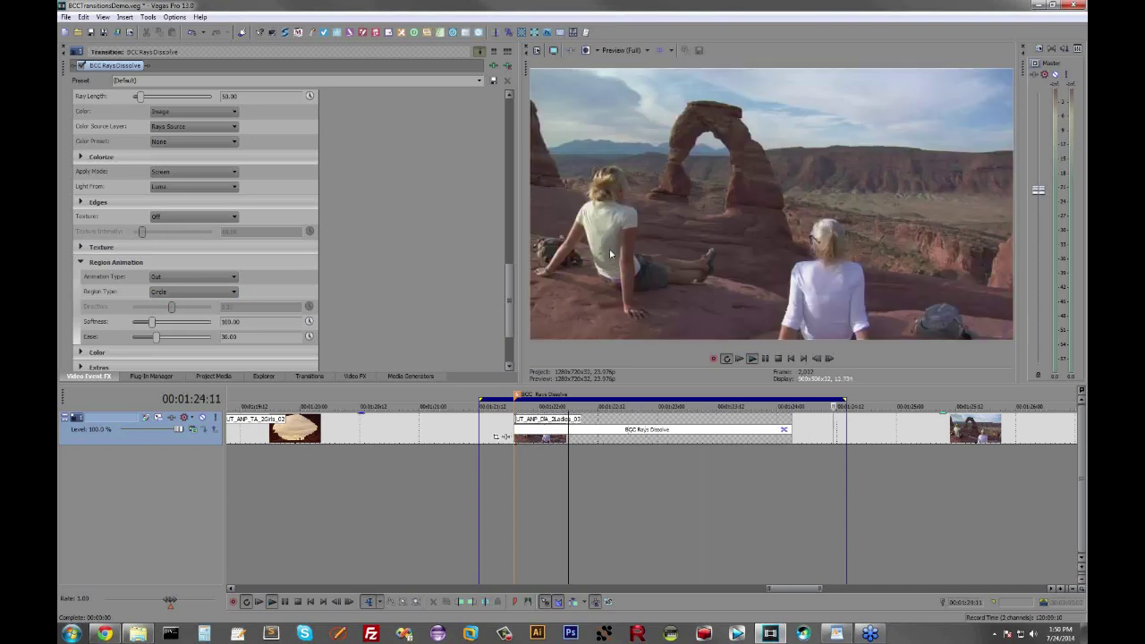
{"action": "left_click_drag", "start_coordinate": [509, 285], "coordinate": [499, 159]}
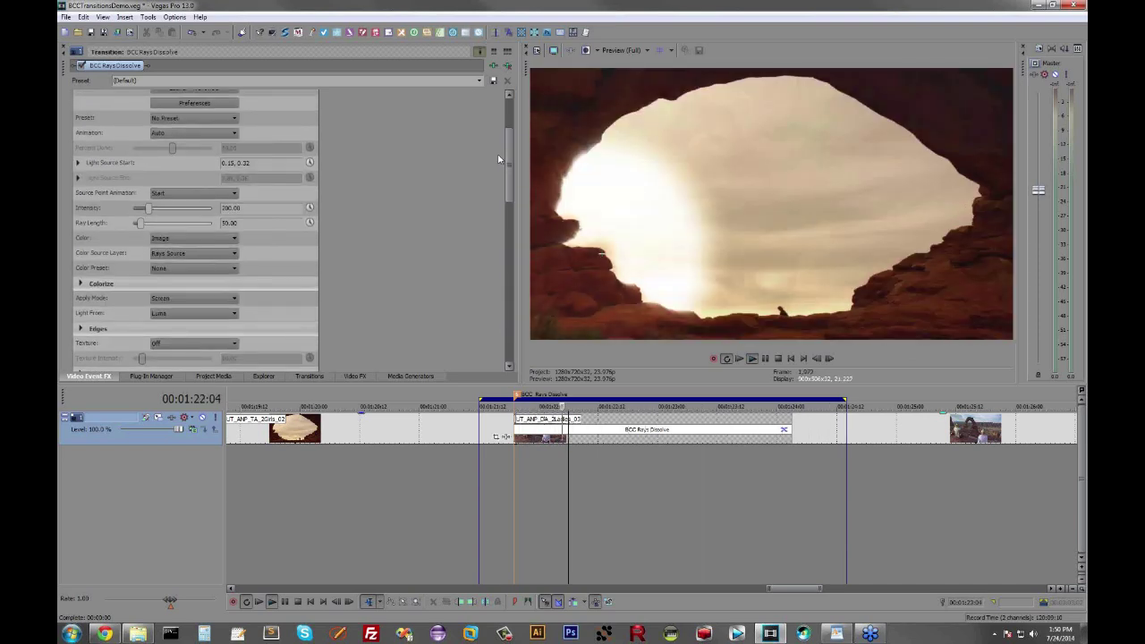
{"action": "left_click", "coordinate": [179, 192]}
{"action": "left_click", "coordinate": [170, 204]}
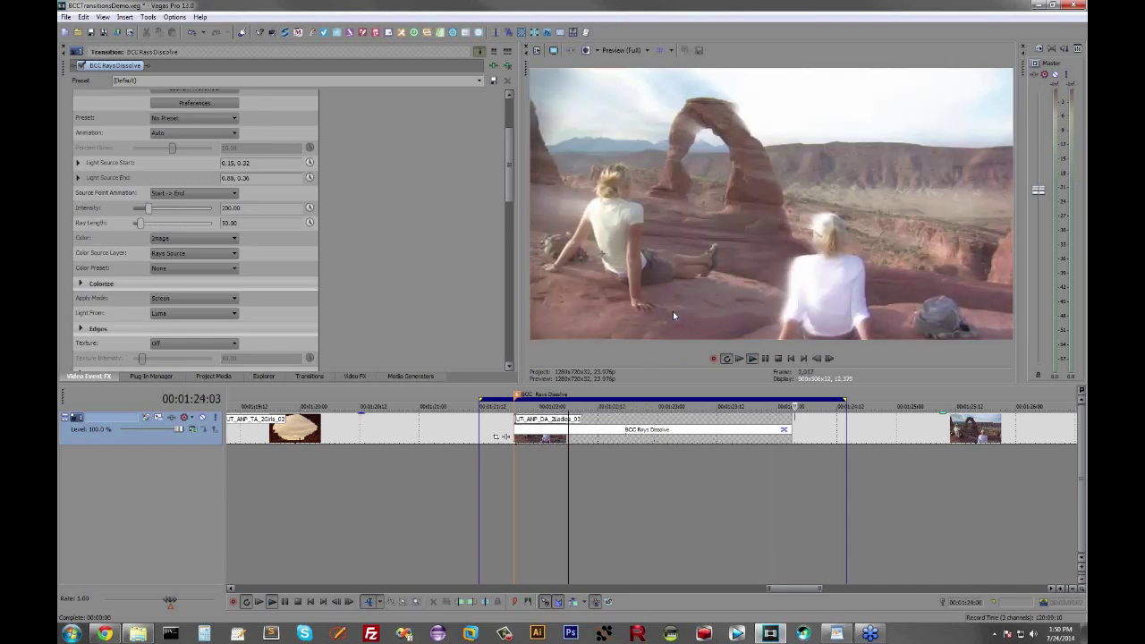
- Set a loop region around the crossfade at the BCC Composite Dissolve marker and play the plain crossfade
{"action": "key", "text": "Return"}
{"action": "left_click", "coordinate": [728, 519]}
{"action": "key", "text": "space"}
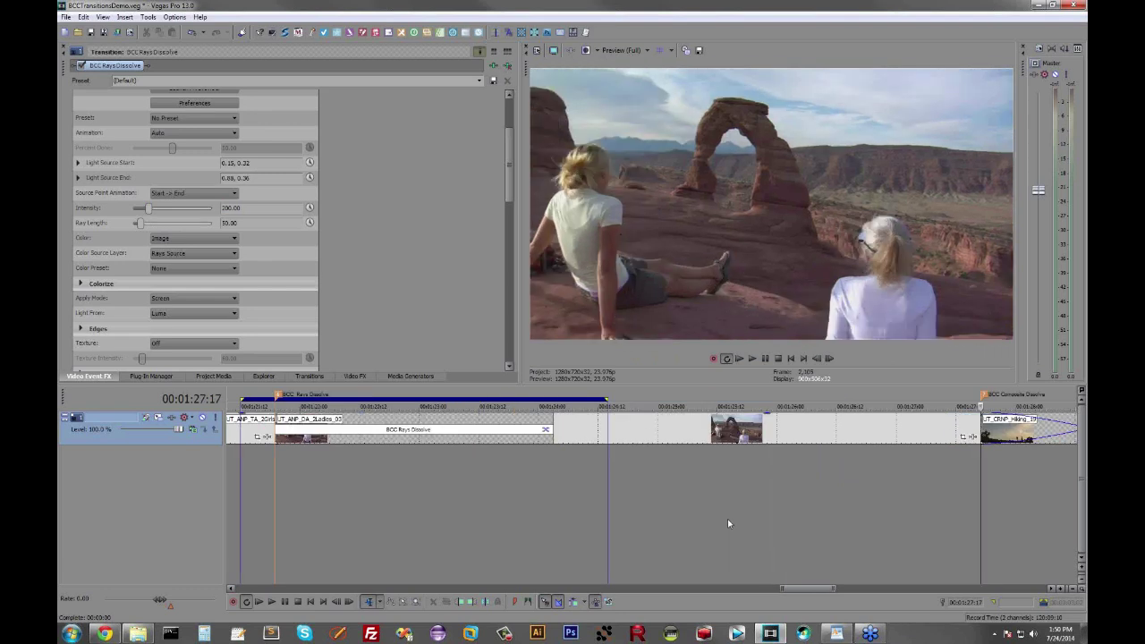
{"action": "left_click_drag", "start_coordinate": [944, 407], "coordinate": [413, 407]}
{"action": "left_click_drag", "start_coordinate": [421, 484], "coordinate": [605, 522]}
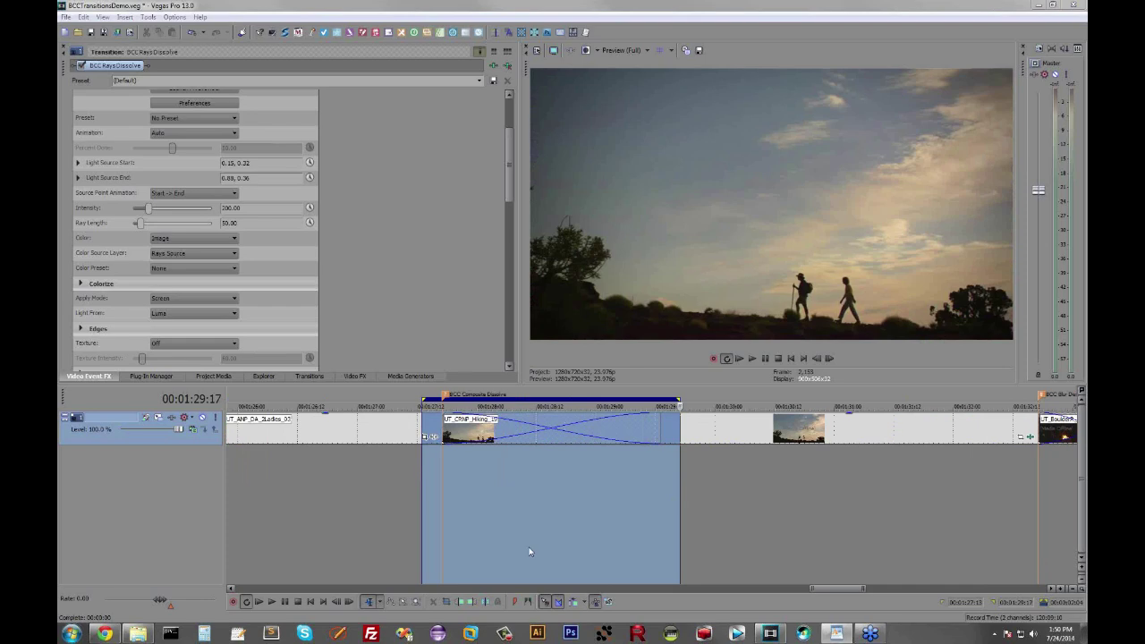
{"action": "left_click", "coordinate": [475, 487]}
{"action": "key", "text": "space"}
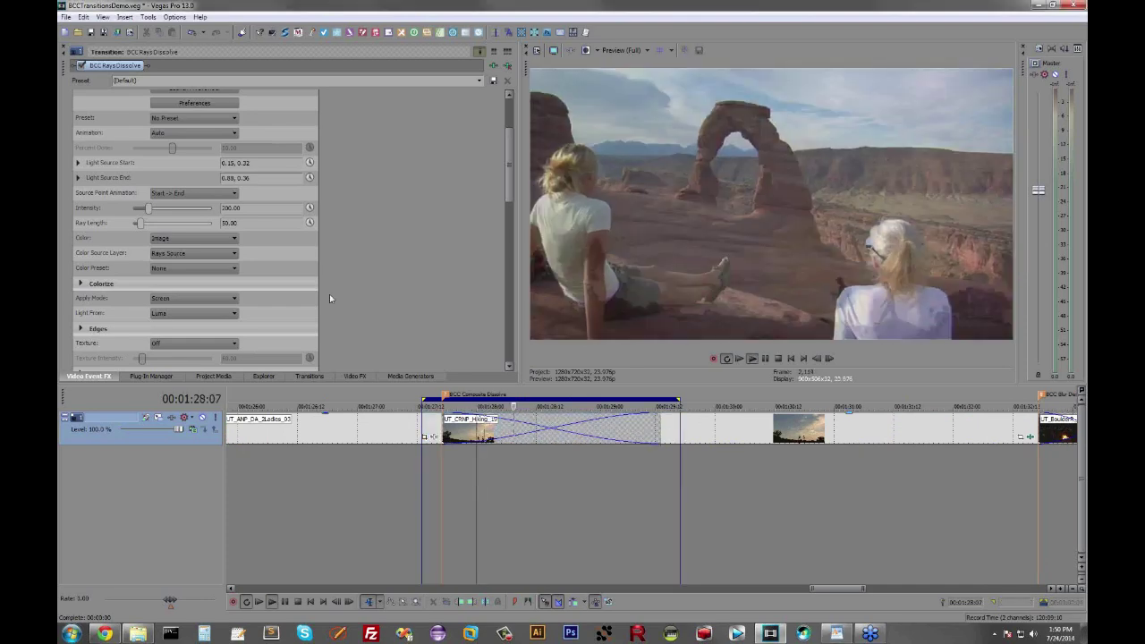
- Apply the BCC Composite Dissolve transition to the looped crossfade, stop playback and park the playhead mid-transition at 00:01:28:14
{"action": "left_click", "coordinate": [310, 375]}
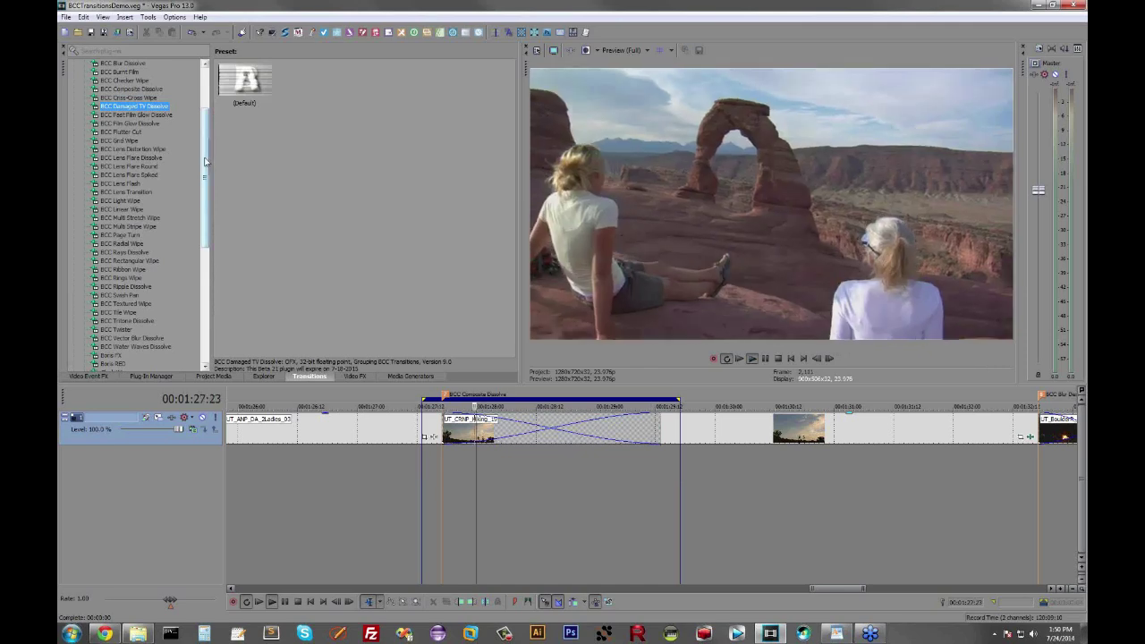
{"action": "left_click_drag", "start_coordinate": [148, 90], "coordinate": [556, 434]}
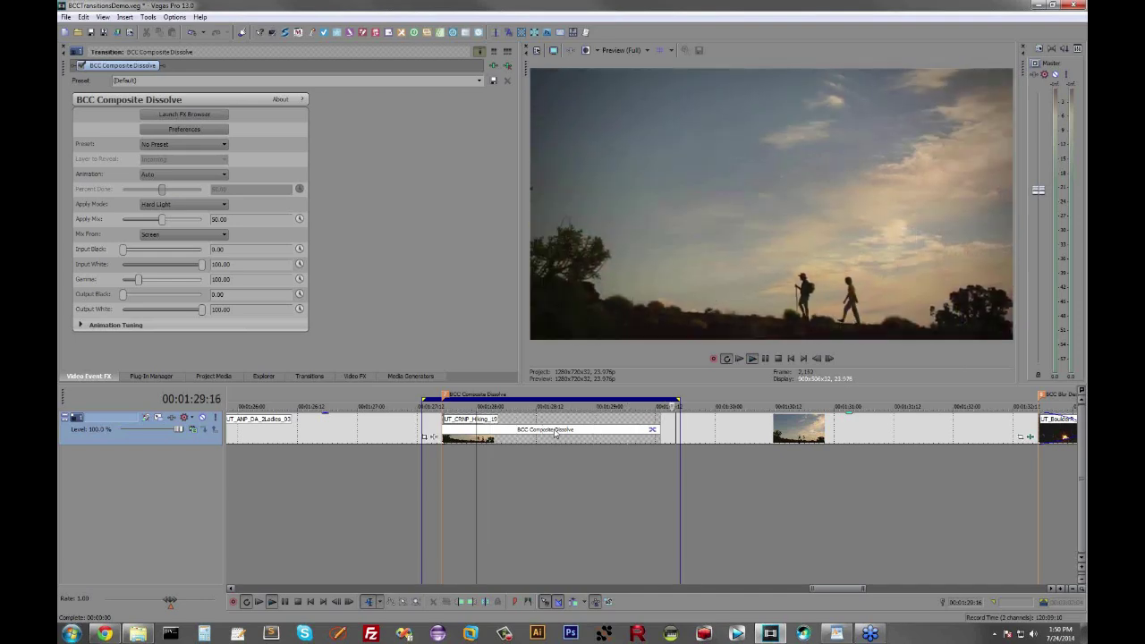
{"action": "key", "text": "space"}
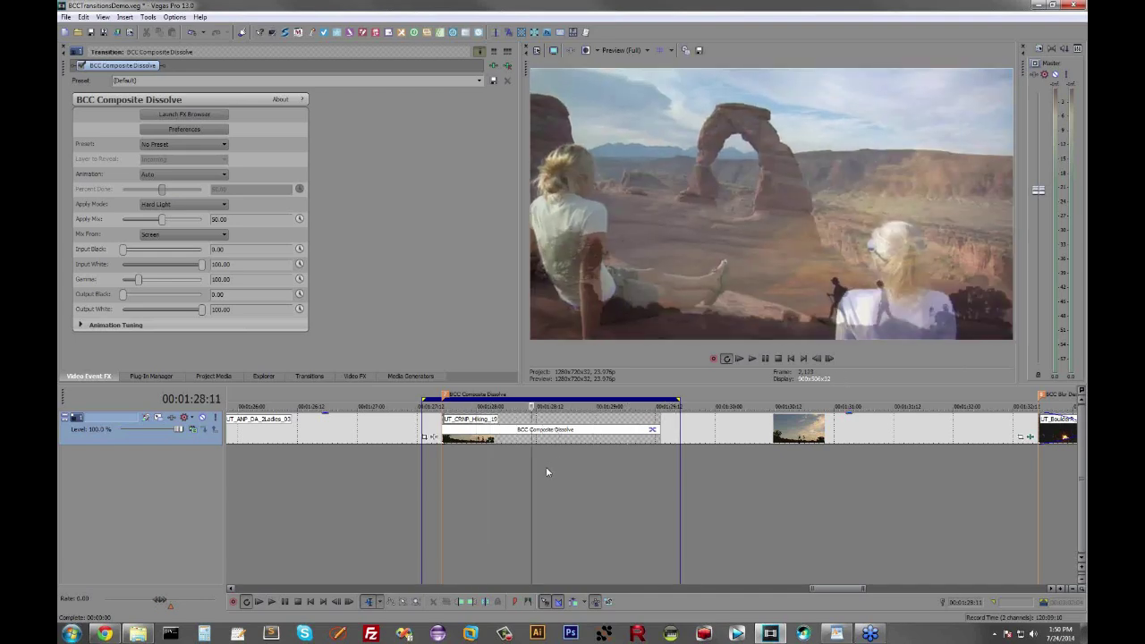
{"action": "left_click", "coordinate": [546, 466]}
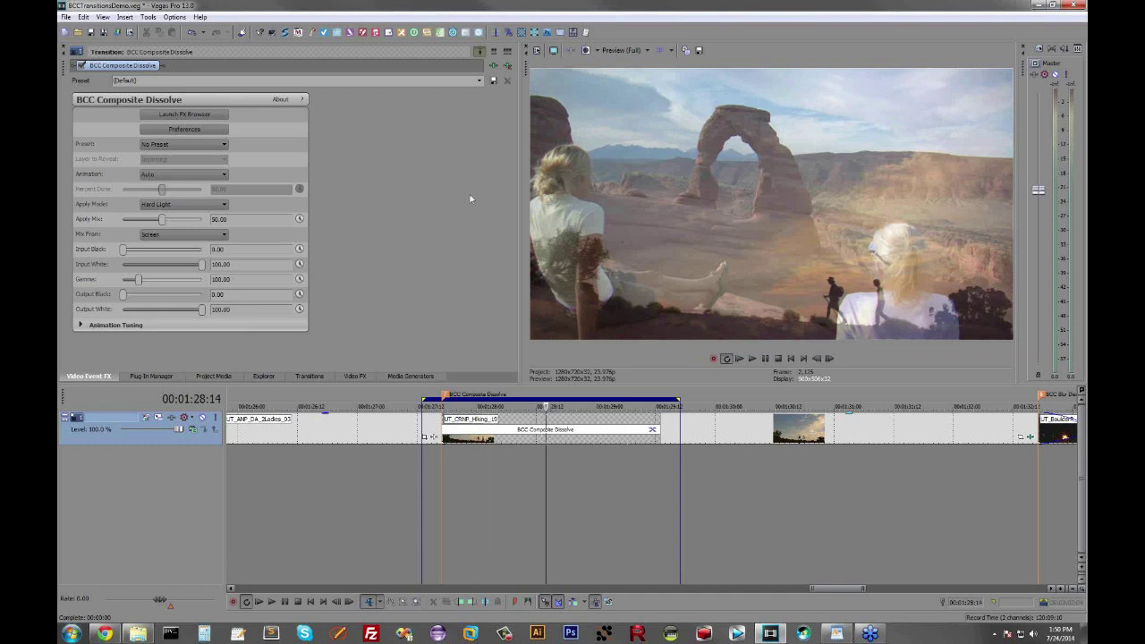
- Toggle the Composite Dissolve off and on repeatedly to compare it with the plain crossfade, leaving it enabled
{"action": "left_click", "coordinate": [79, 67]}
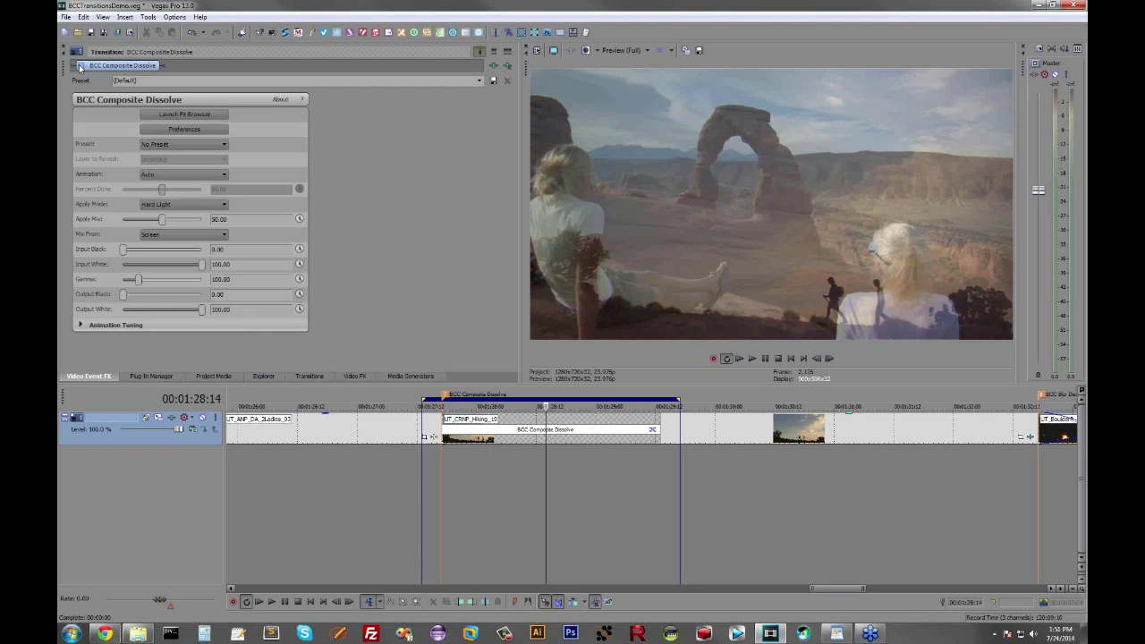
{"action": "left_click", "coordinate": [79, 67]}
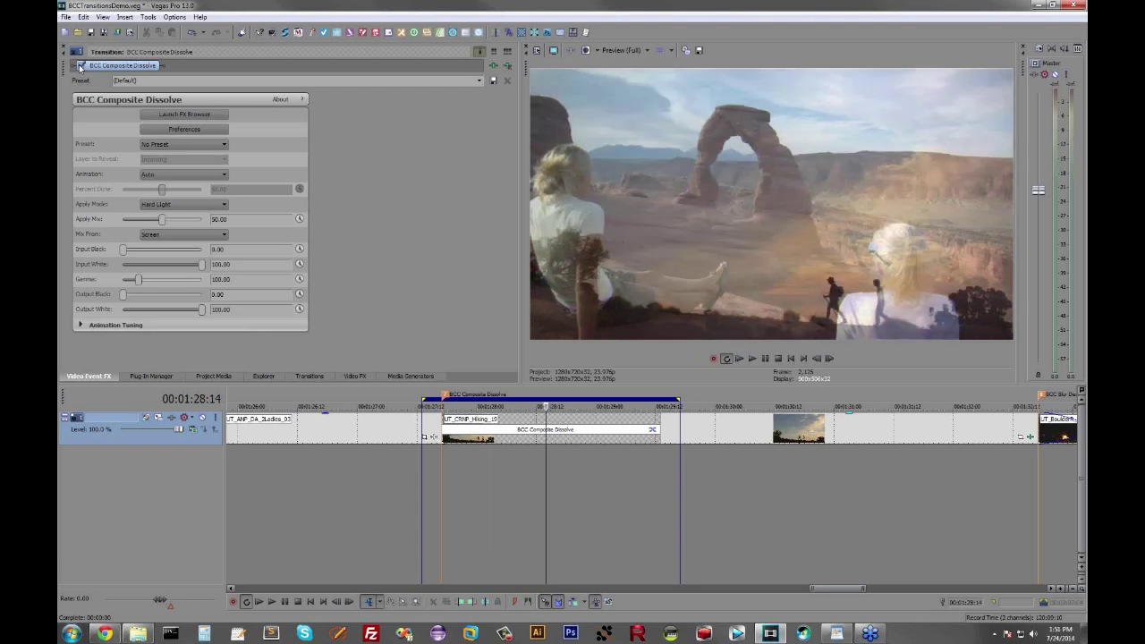
{"action": "left_click", "coordinate": [79, 67]}
{"action": "left_click", "coordinate": [79, 67]}
{"action": "left_click", "coordinate": [80, 67]}
{"action": "left_click", "coordinate": [79, 68]}
- Review the Composite Dissolve's Apply Mode and Mix From options, keeping Hard Light and Screen, and raise Apply Mix to 100
{"action": "left_click", "coordinate": [195, 205]}
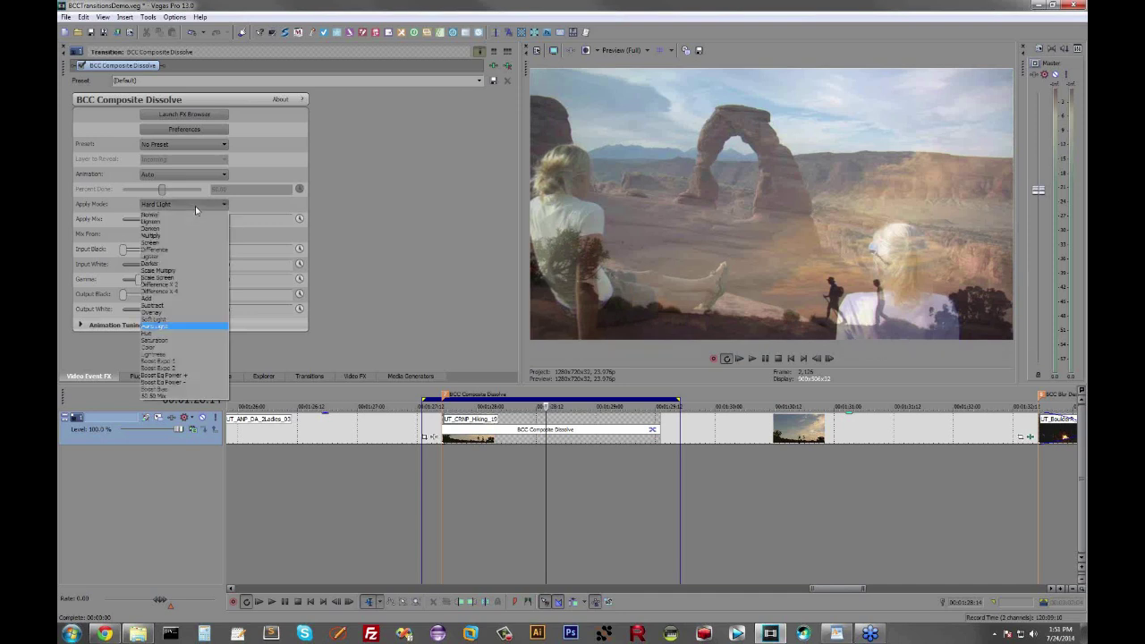
{"action": "left_click", "coordinate": [196, 206]}
{"action": "left_click", "coordinate": [180, 235]}
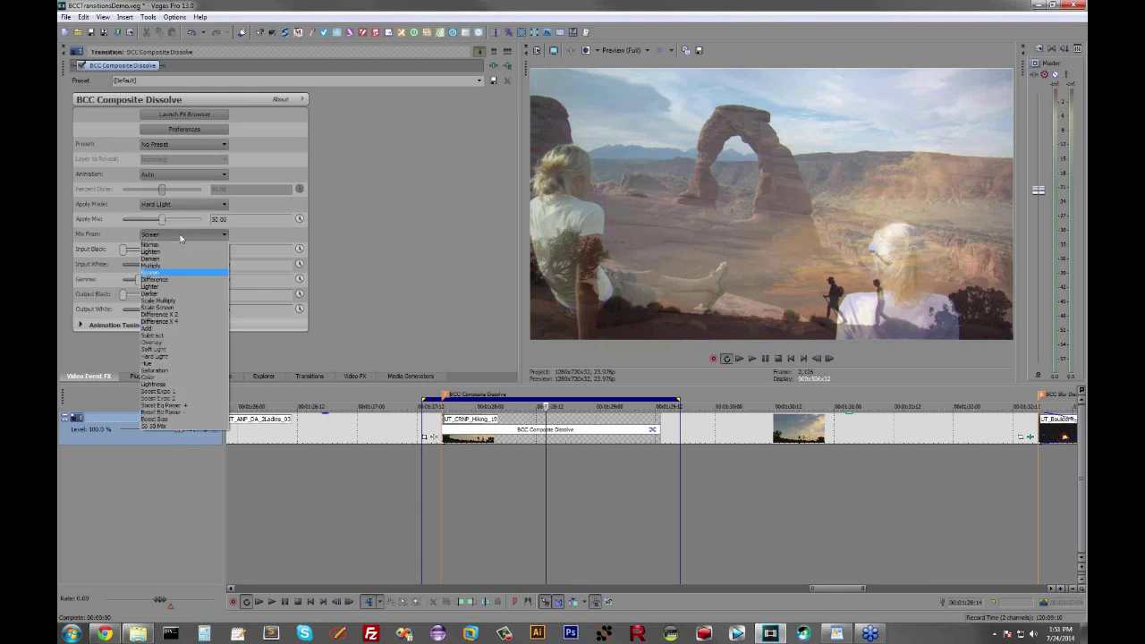
{"action": "left_click", "coordinate": [180, 236]}
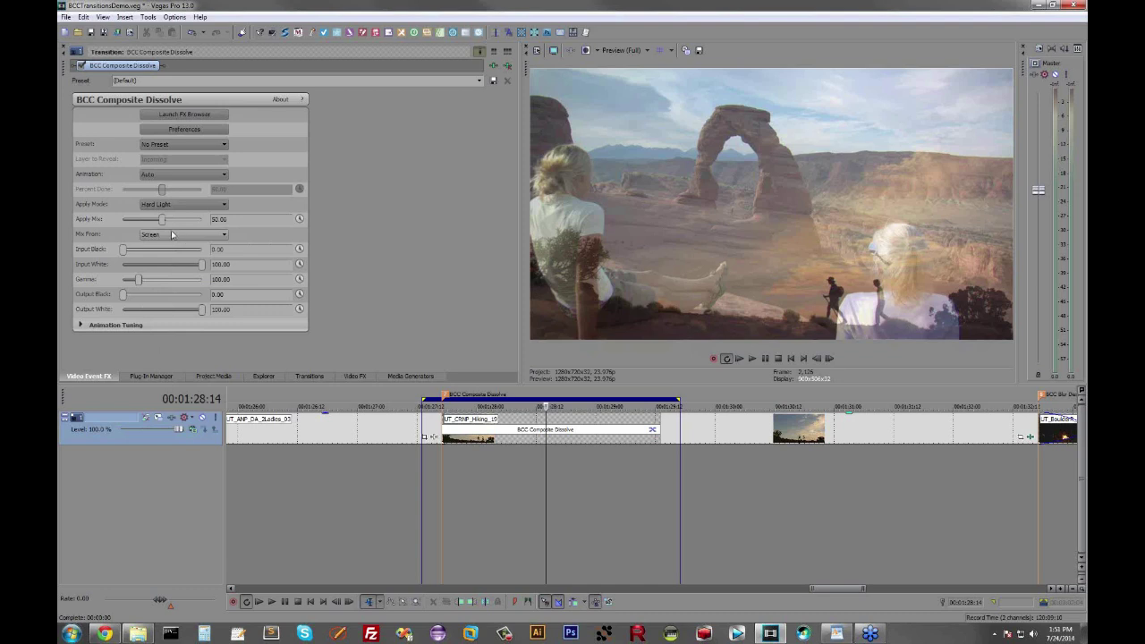
{"action": "left_click_drag", "start_coordinate": [153, 225], "coordinate": [236, 219]}
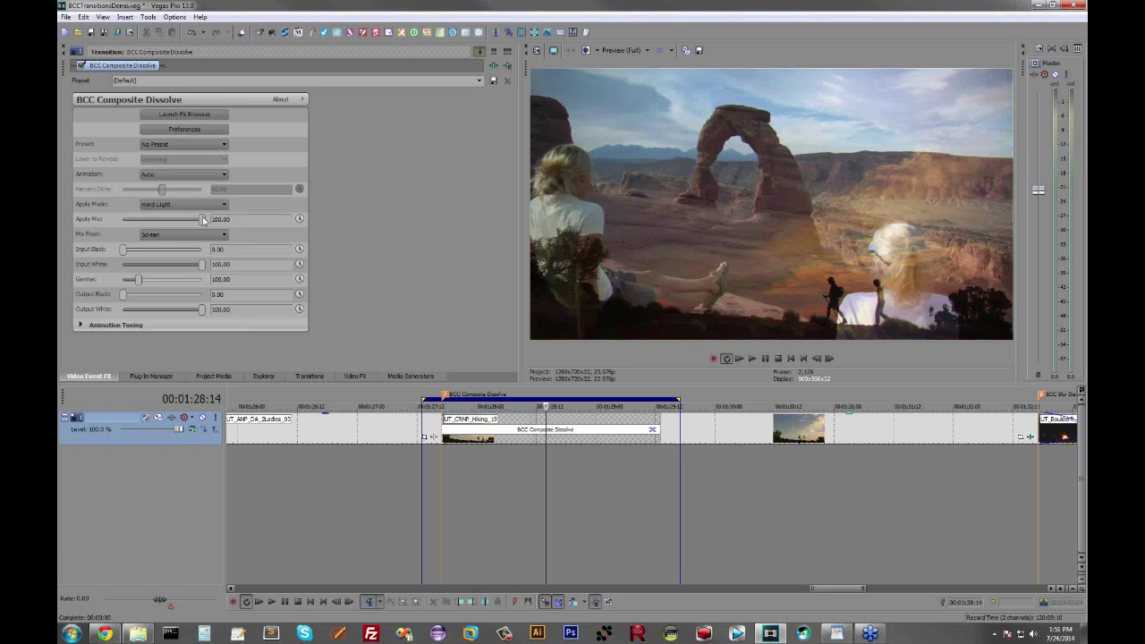
- Lower the Composite Dissolve's Apply Mix to 76.19
{"action": "left_click_drag", "start_coordinate": [199, 221], "coordinate": [183, 227]}
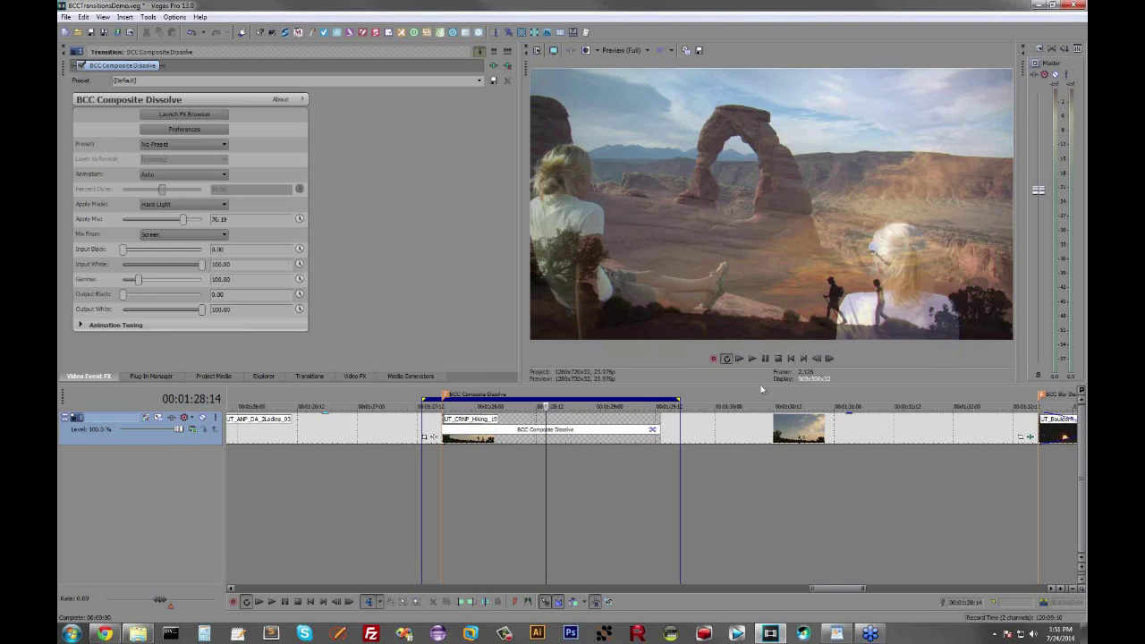
- Loop playback over the crossfade at the BCC Blur Dissolve marker and apply the BCC Blur Dissolve transition to it
{"action": "left_click", "coordinate": [779, 501]}
{"action": "key", "text": "ctrl+Right"}
{"action": "left_click_drag", "start_coordinate": [992, 409], "coordinate": [536, 425]}
{"action": "left_click_drag", "start_coordinate": [569, 467], "coordinate": [717, 483]}
{"action": "key", "text": "space"}
{"action": "left_click", "coordinate": [302, 377]}
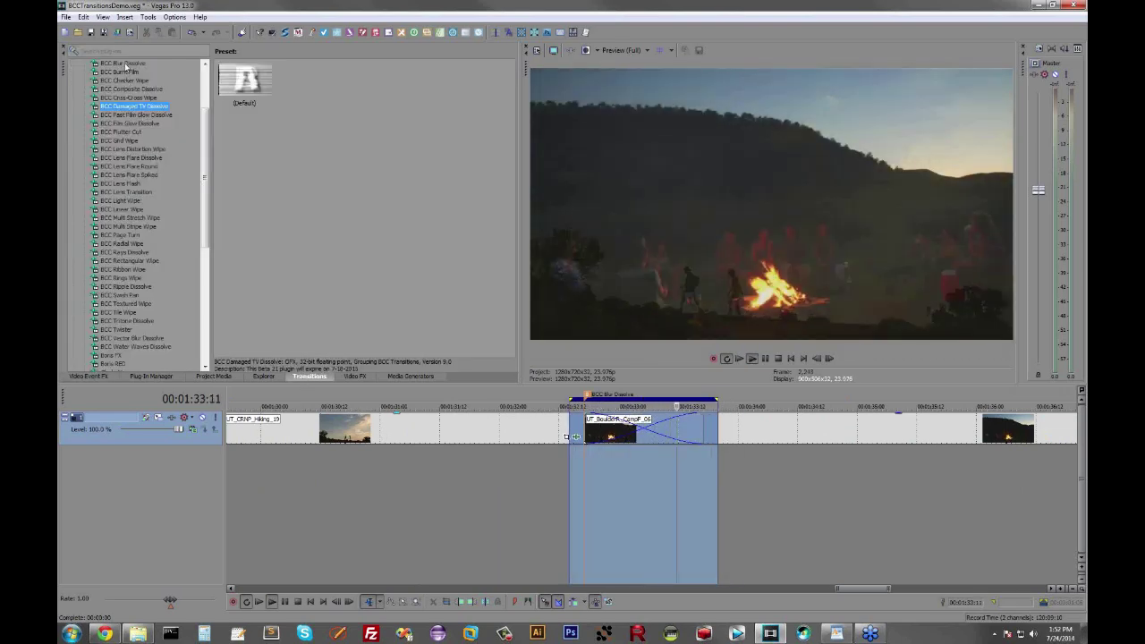
{"action": "left_click", "coordinate": [646, 437]}
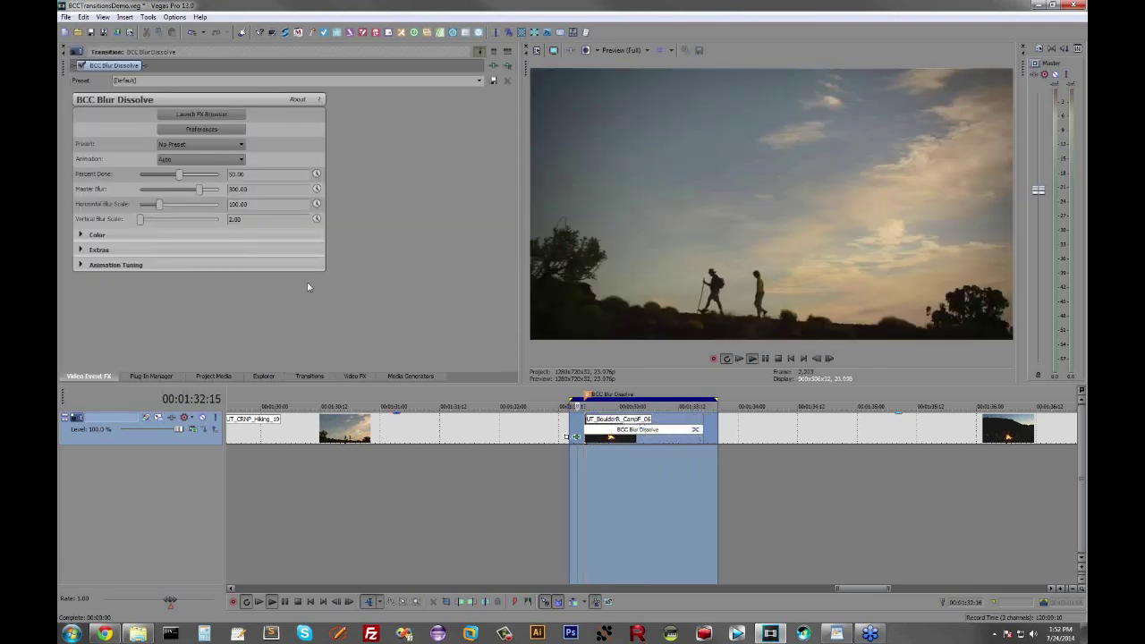
- Try horizontal and vertical blurs during playback, ending with Master Blur 185.03, Horizontal Blur Scale 100.68 and Vertical Blur Scale 0
{"action": "left_click_drag", "start_coordinate": [160, 204], "coordinate": [189, 205]}
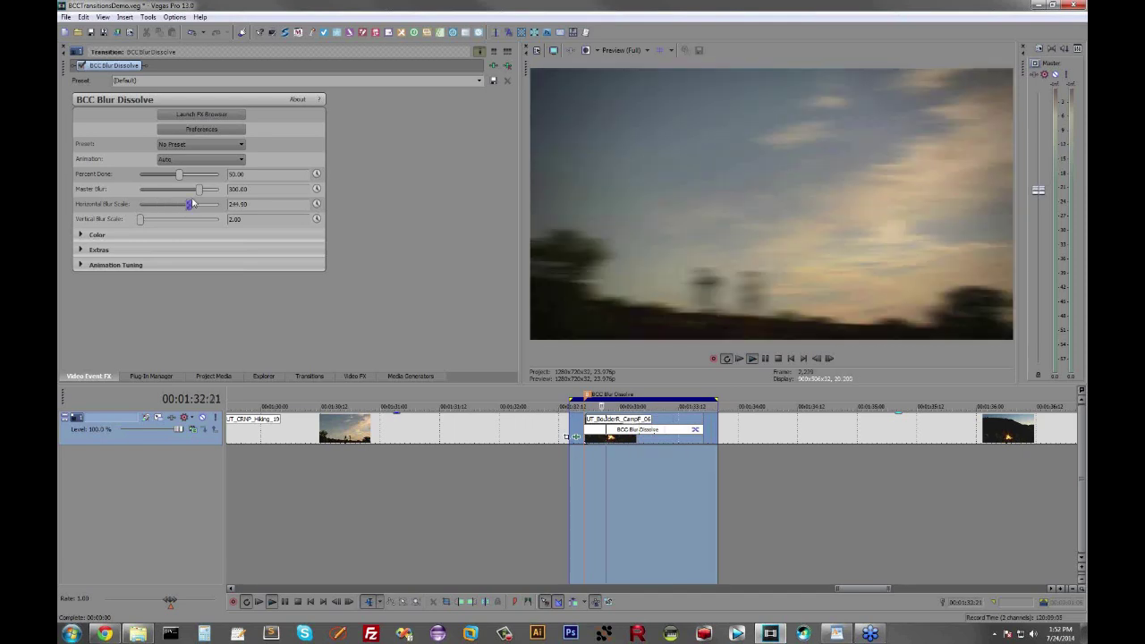
{"action": "left_click_drag", "start_coordinate": [188, 205], "coordinate": [169, 220]}
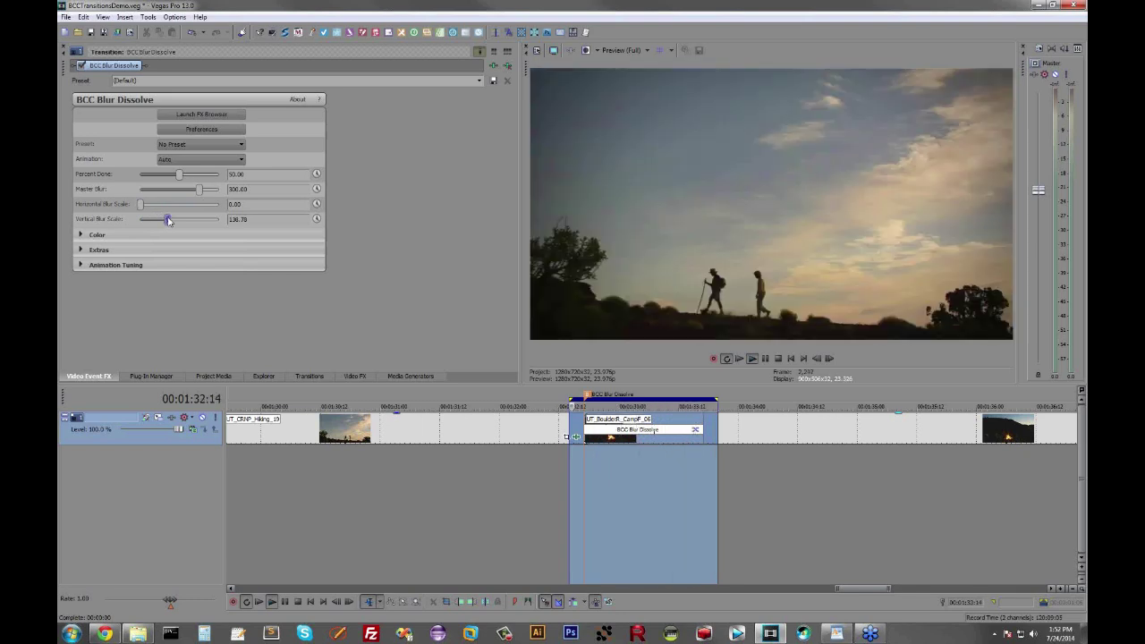
{"action": "left_click_drag", "start_coordinate": [140, 204], "coordinate": [179, 194]}
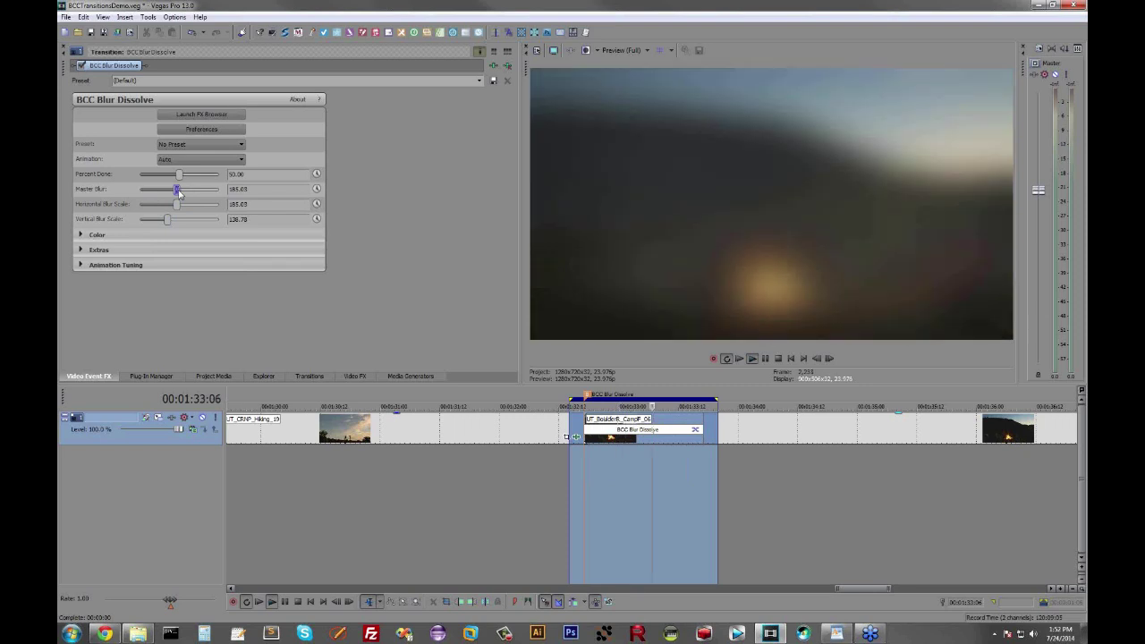
{"action": "left_click_drag", "start_coordinate": [177, 205], "coordinate": [139, 222]}
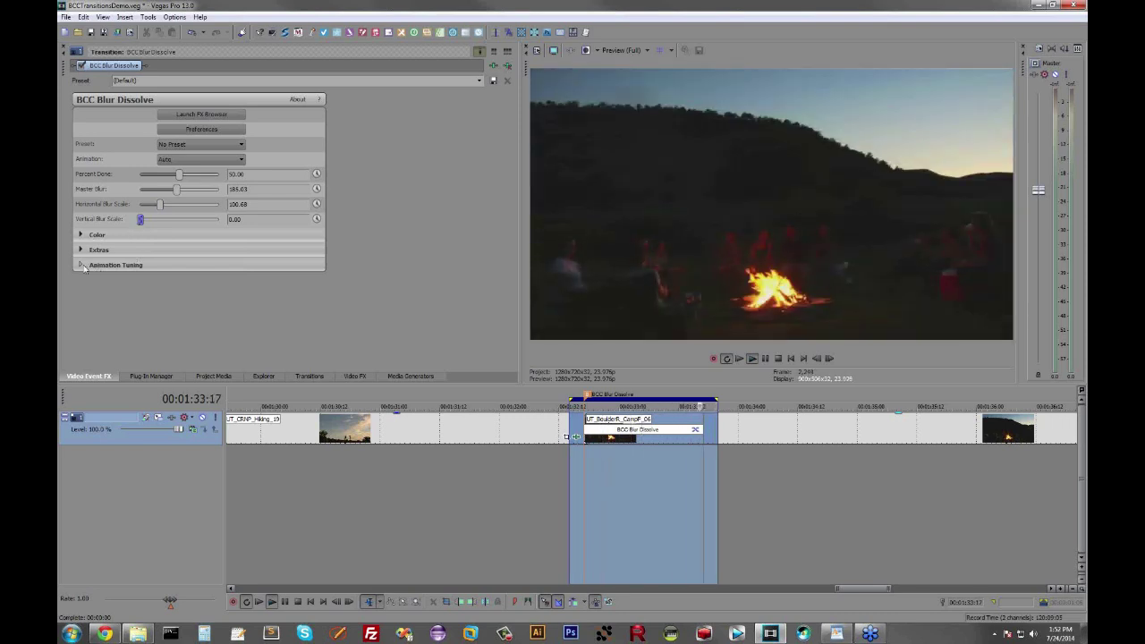
- Using the ease curve overlay, set Blur Ease Mid to -46.94 and Dissolve Duration to 23.81, then hide the overlay and stop playback
{"action": "left_click", "coordinate": [80, 265]}
{"action": "left_click", "coordinate": [253, 281]}
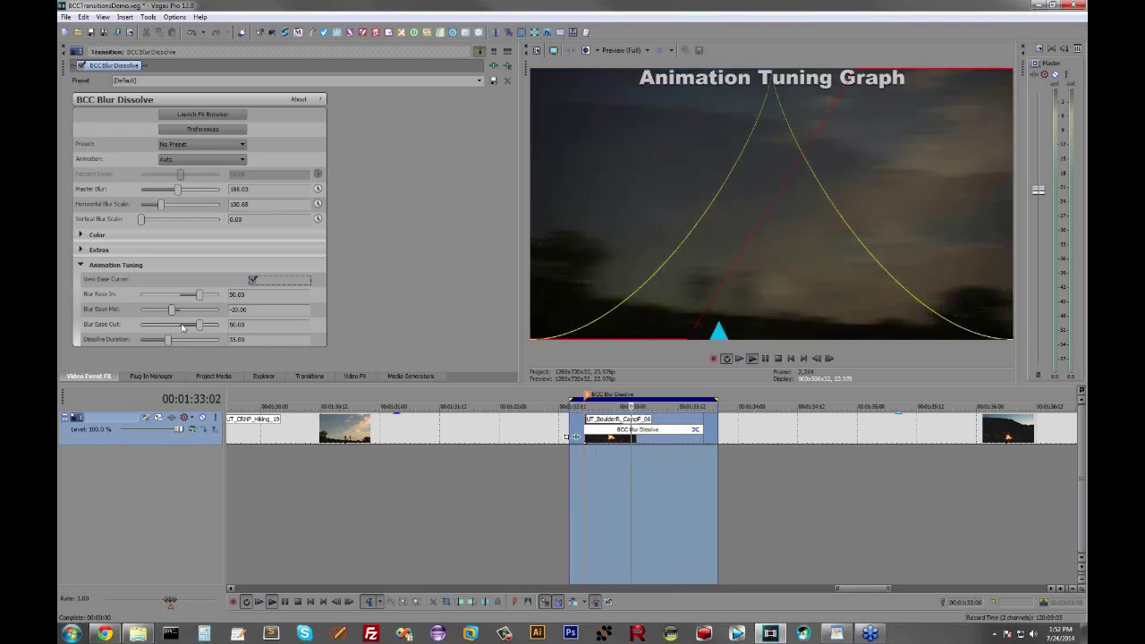
{"action": "left_click_drag", "start_coordinate": [166, 310], "coordinate": [162, 312]}
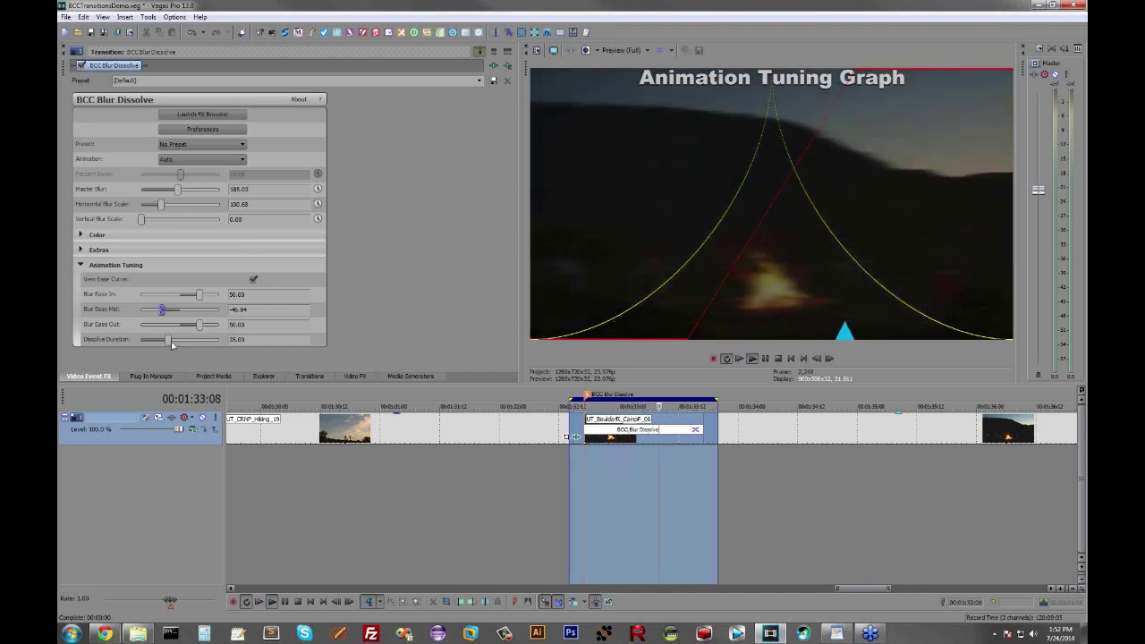
{"action": "left_click_drag", "start_coordinate": [172, 345], "coordinate": [159, 341]}
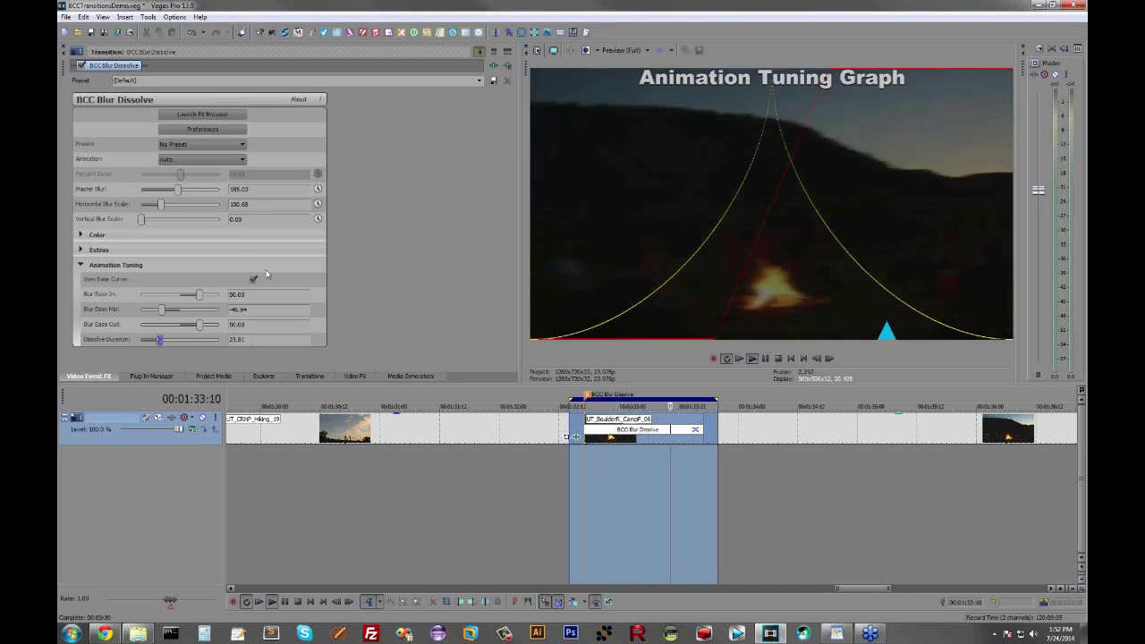
{"action": "left_click", "coordinate": [254, 279]}
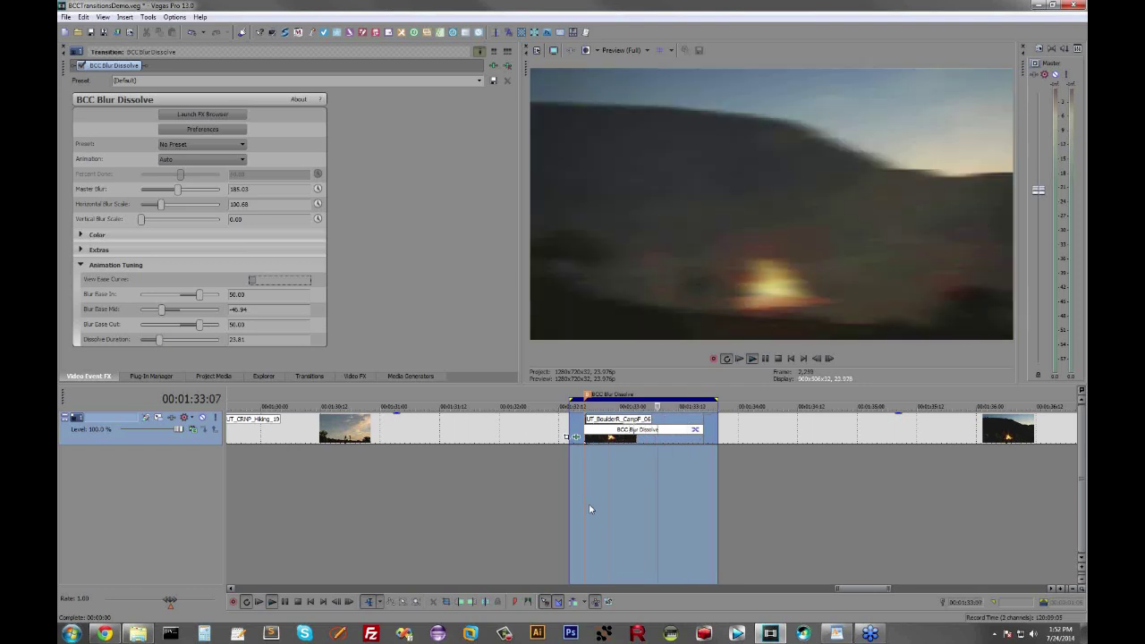
{"action": "left_click", "coordinate": [669, 496]}
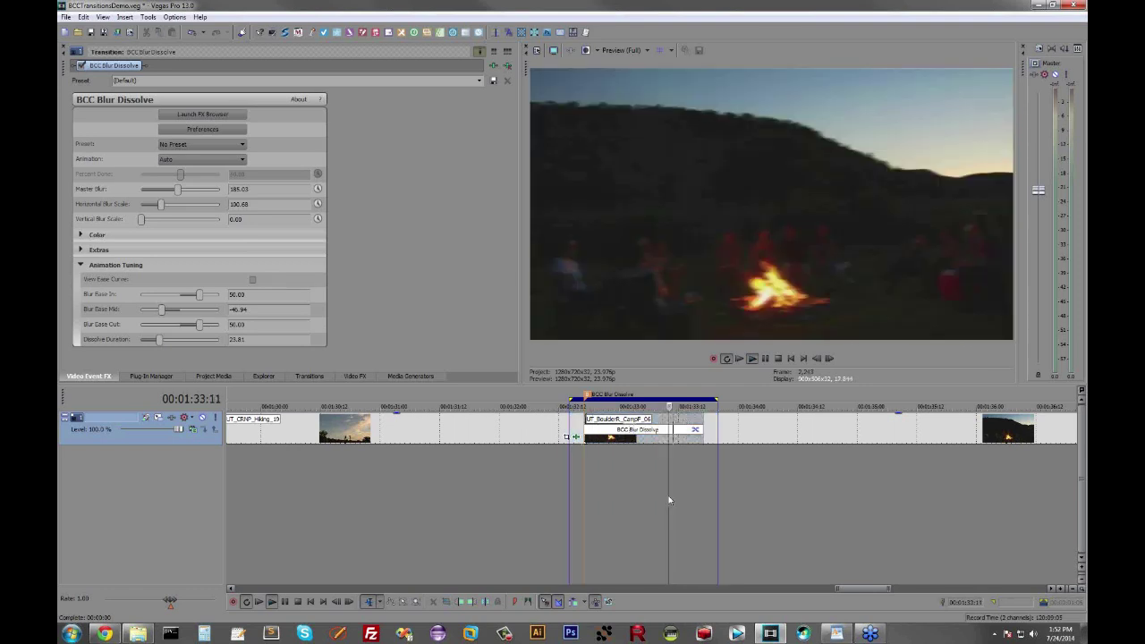
{"action": "key", "text": "Return"}
- Set a loop region around the crossfade at the BCC Ripple Dissolve marker and play the plain crossfade
{"action": "left_click_drag", "start_coordinate": [901, 409], "coordinate": [481, 407]}
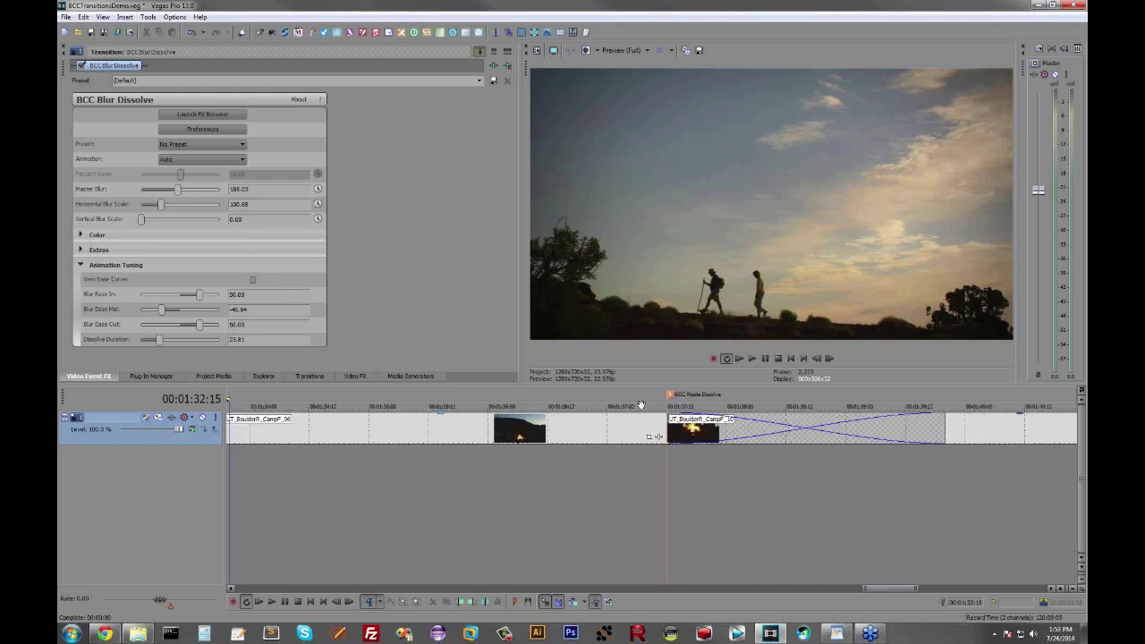
{"action": "left_click_drag", "start_coordinate": [640, 405], "coordinate": [510, 406]}
{"action": "left_click", "coordinate": [507, 485]}
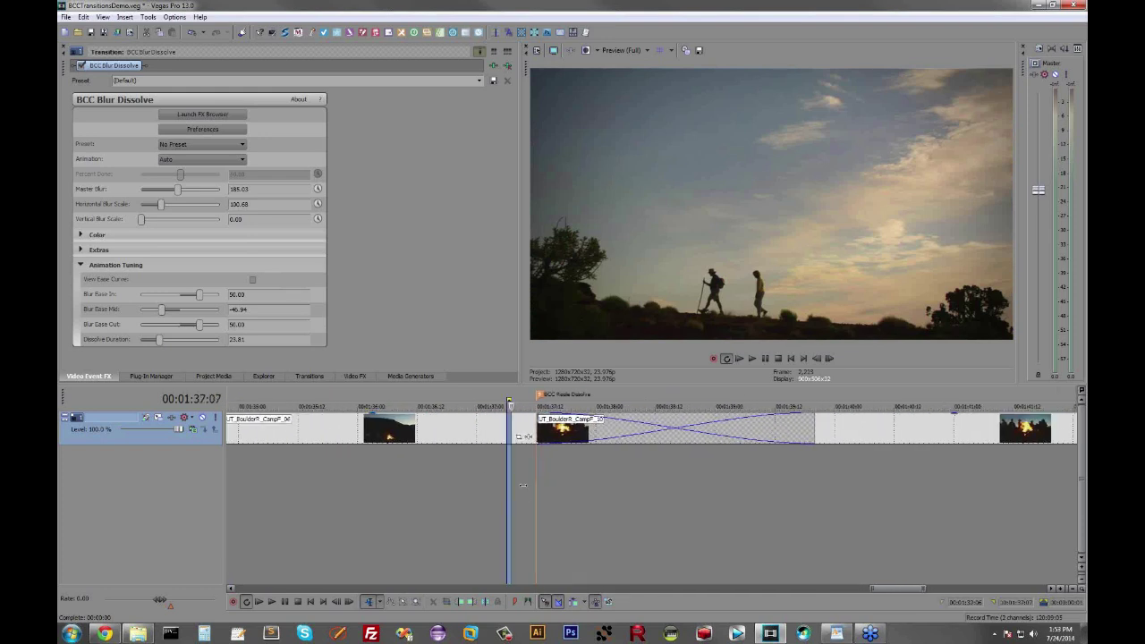
{"action": "mouse_move", "coordinate": [523, 485]}
{"action": "left_mouse_down"}
{"action": "mouse_move", "coordinate": [537, 460]}
{"action": "mouse_move", "coordinate": [839, 434]}
{"action": "left_mouse_up"}
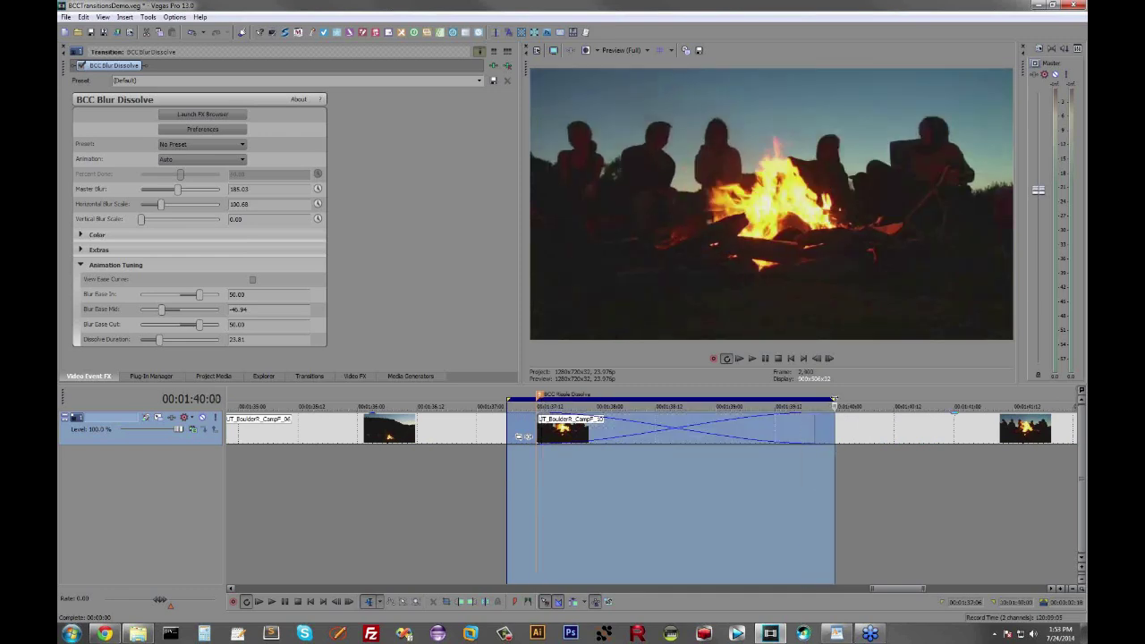
{"action": "left_click", "coordinate": [682, 537]}
{"action": "key", "text": "space"}
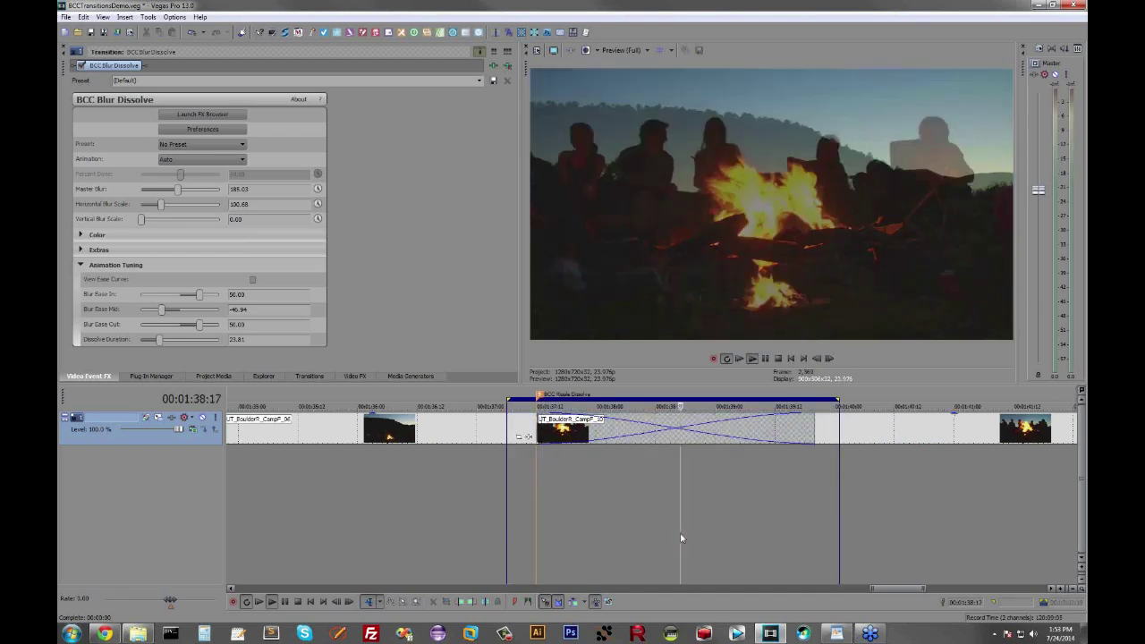
- Apply the BCC Ripple Dissolve transition to the looped crossfade
{"action": "left_click", "coordinate": [309, 377]}
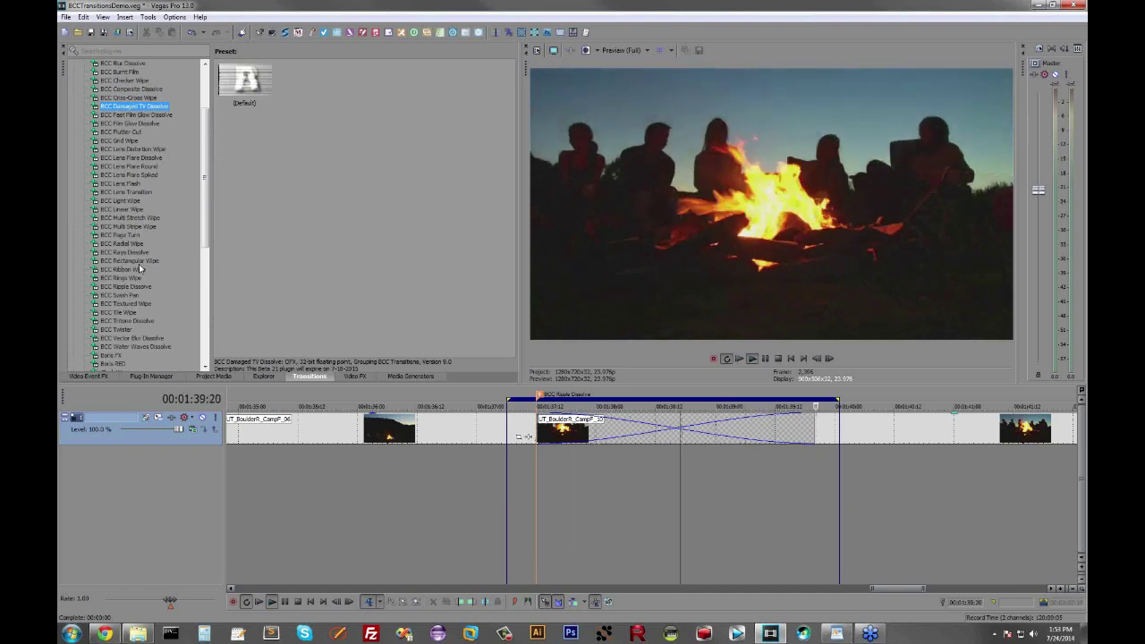
{"action": "left_click", "coordinate": [131, 287]}
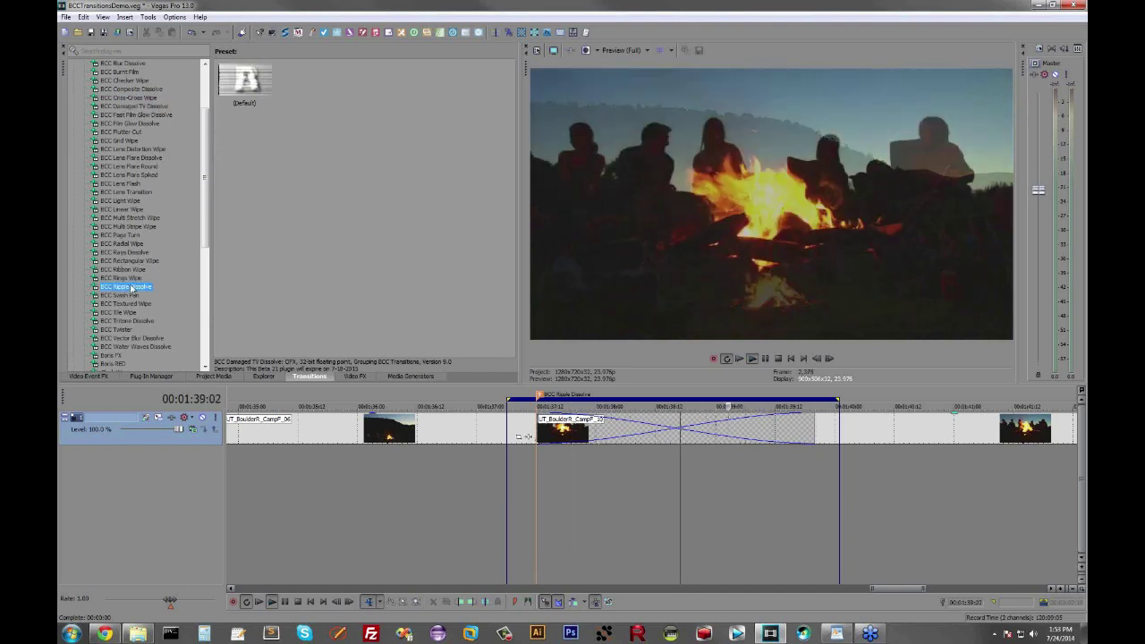
{"action": "left_click_drag", "start_coordinate": [130, 287], "coordinate": [662, 435]}
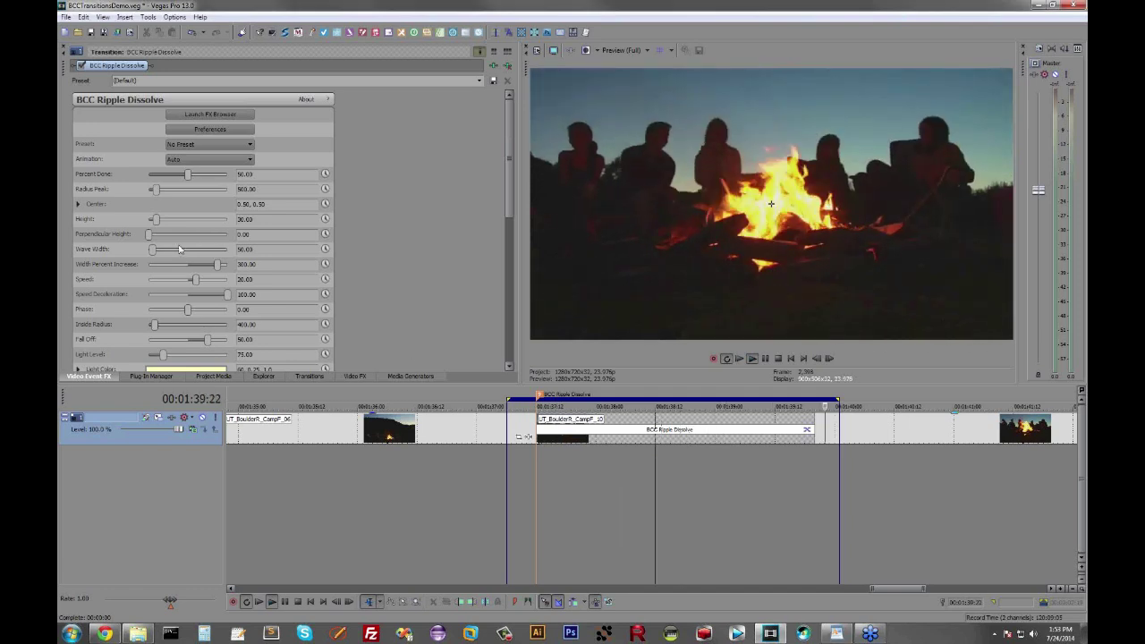
- Raise the ripple Height to 89, preview the transition and park the playhead at 00:01:38:05
{"action": "key", "text": "space"}
{"action": "left_click_drag", "start_coordinate": [156, 219], "coordinate": [172, 220]}
{"action": "key", "text": "space"}
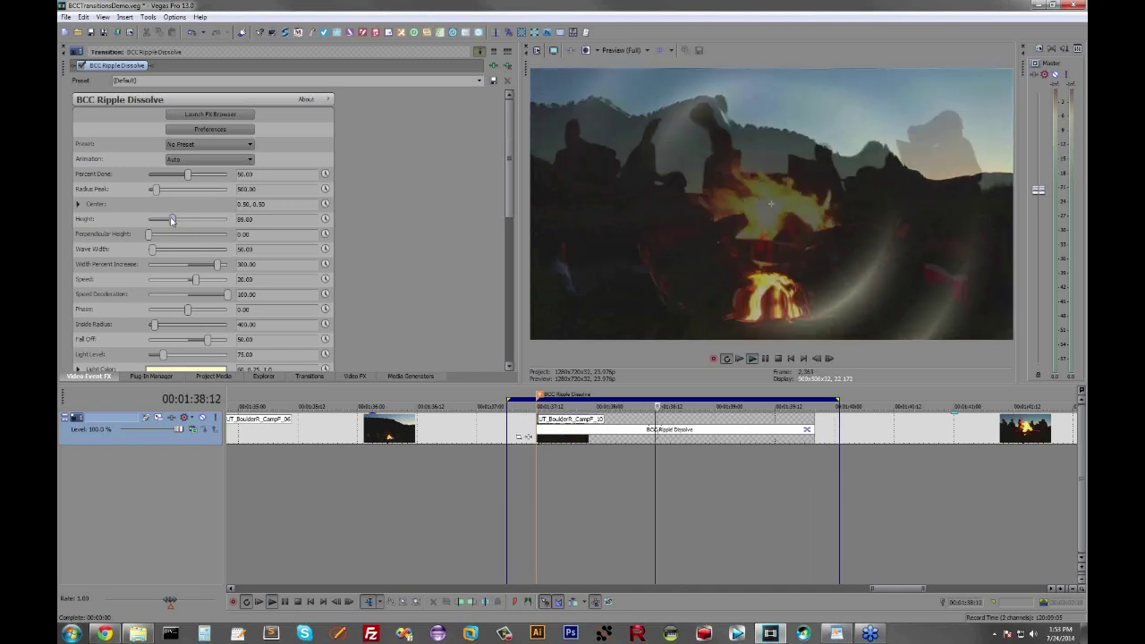
{"action": "key", "text": "space"}
{"action": "left_click", "coordinate": [623, 472]}
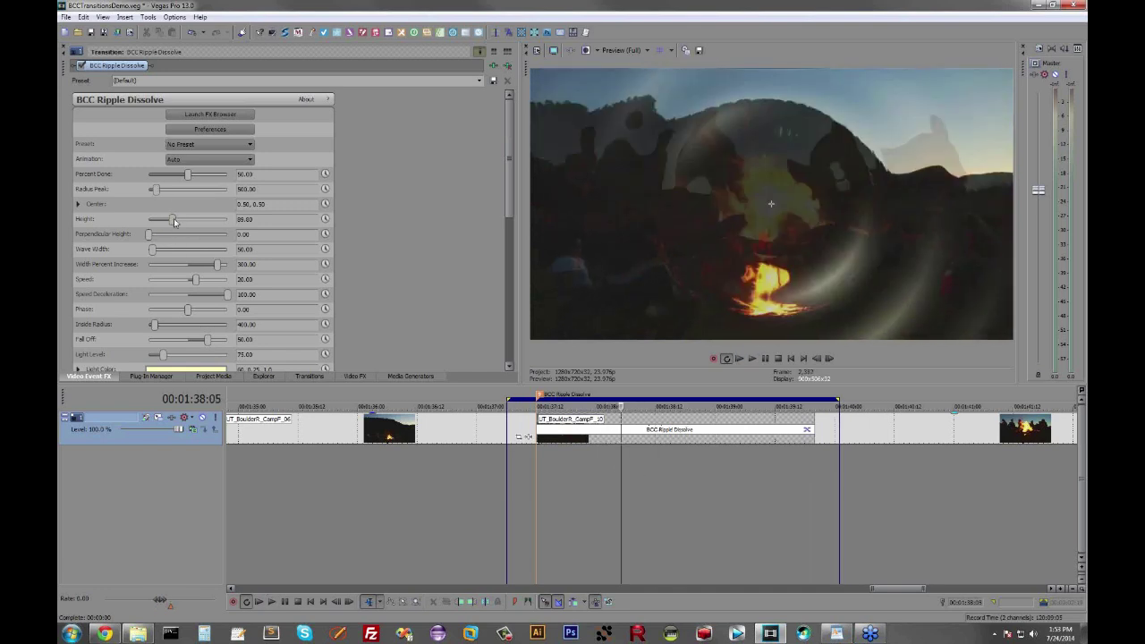
- Try other ripple Height and Wave Width values, reset Height to its default of 30 and set Wave Width to about 73
{"action": "left_click_drag", "start_coordinate": [178, 220], "coordinate": [170, 251]}
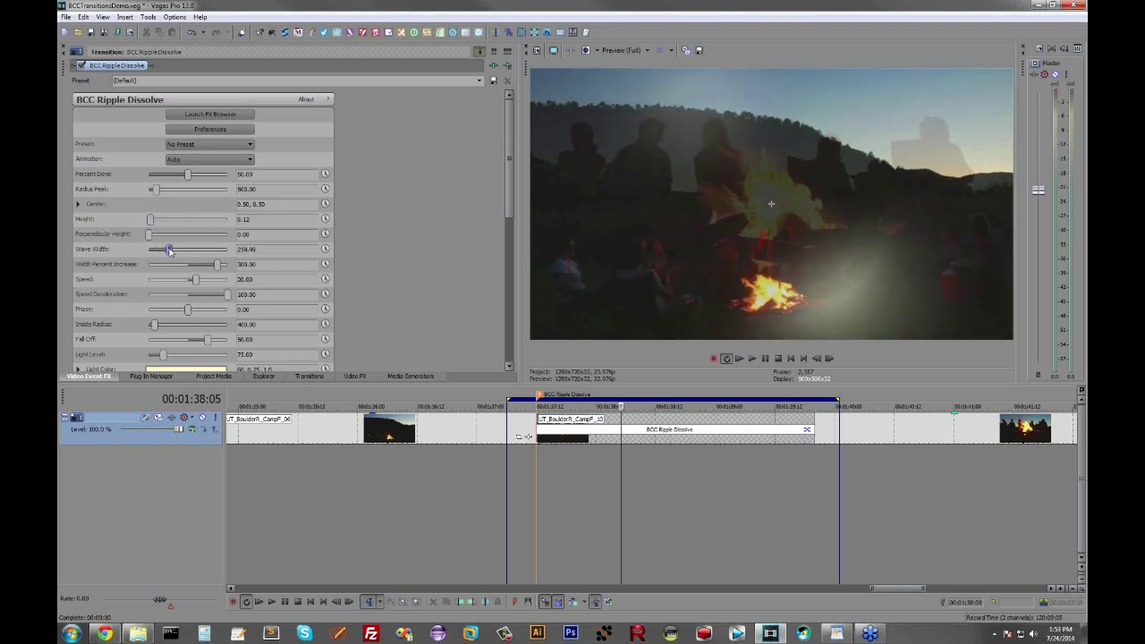
{"action": "left_click_drag", "start_coordinate": [170, 251], "coordinate": [153, 258]}
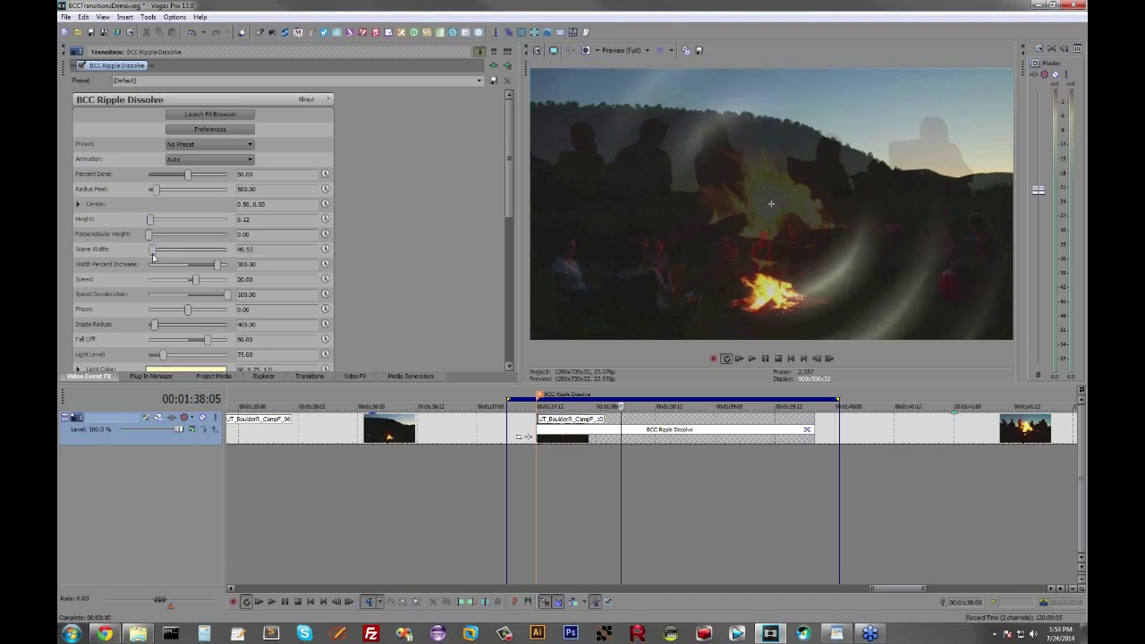
{"action": "double_click", "coordinate": [149, 220]}
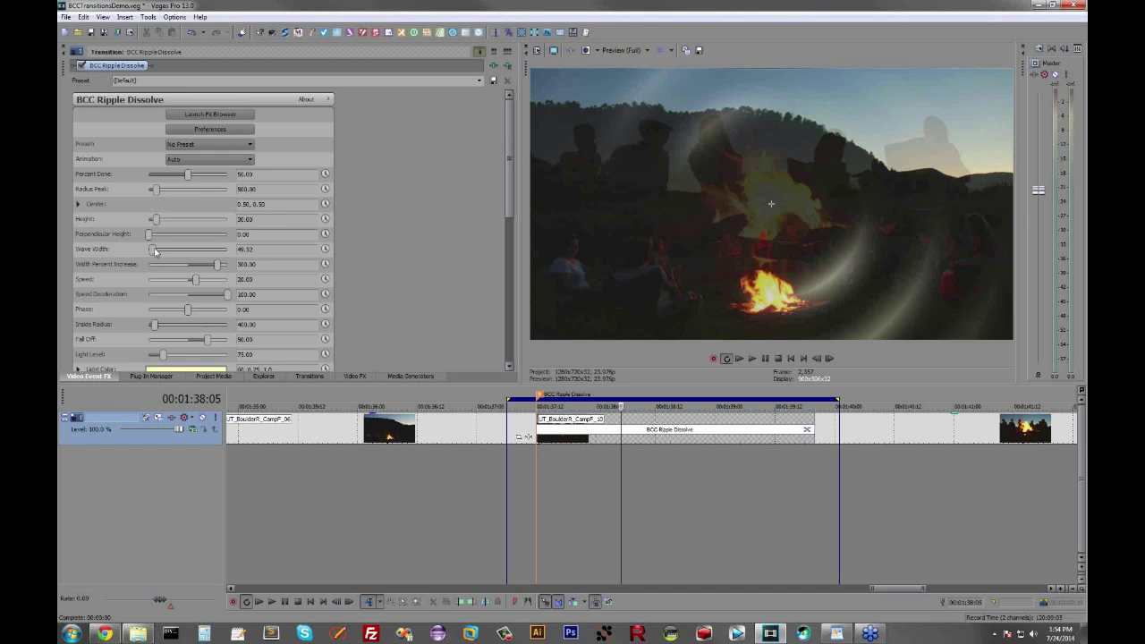
{"action": "left_click_drag", "start_coordinate": [154, 250], "coordinate": [154, 250]}
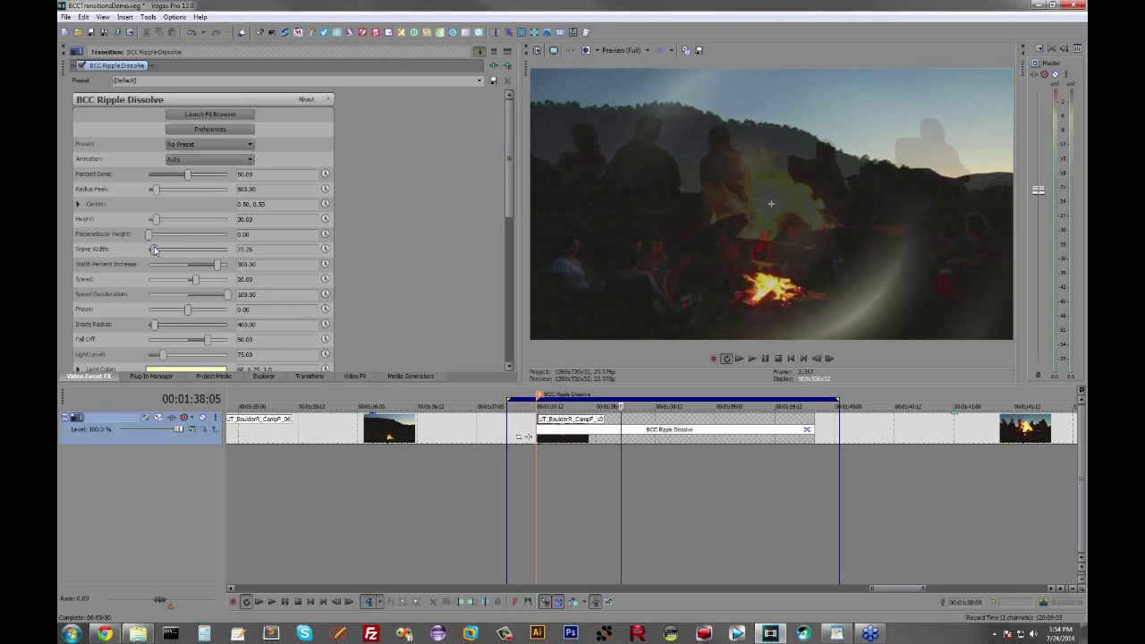
- Set the ripple's Light Color to a yellow sampled from the campfire in the preview, HSV 59, 0.66, 0.76
{"action": "left_click_drag", "start_coordinate": [514, 168], "coordinate": [506, 283]}
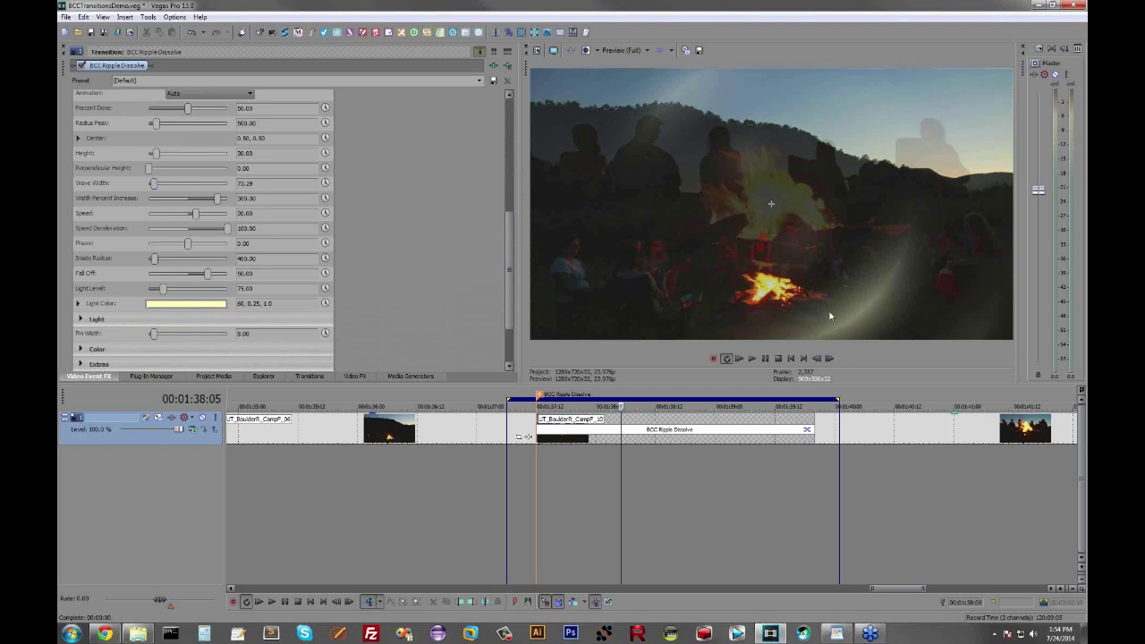
{"action": "left_click", "coordinate": [188, 306]}
{"action": "left_click", "coordinate": [175, 318]}
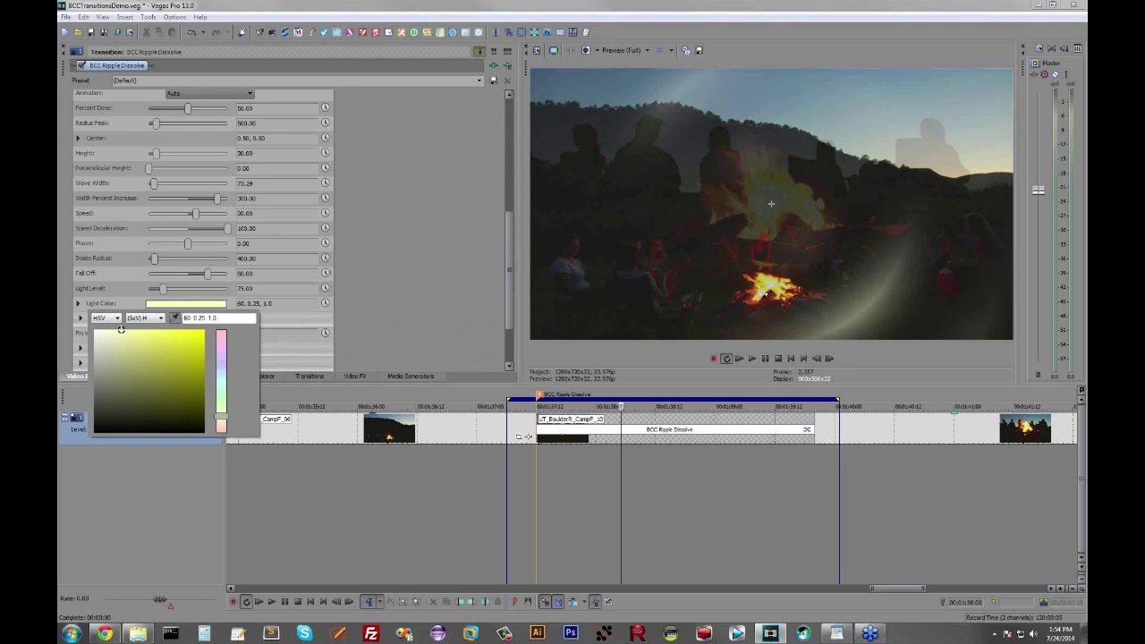
{"action": "left_click", "coordinate": [765, 283]}
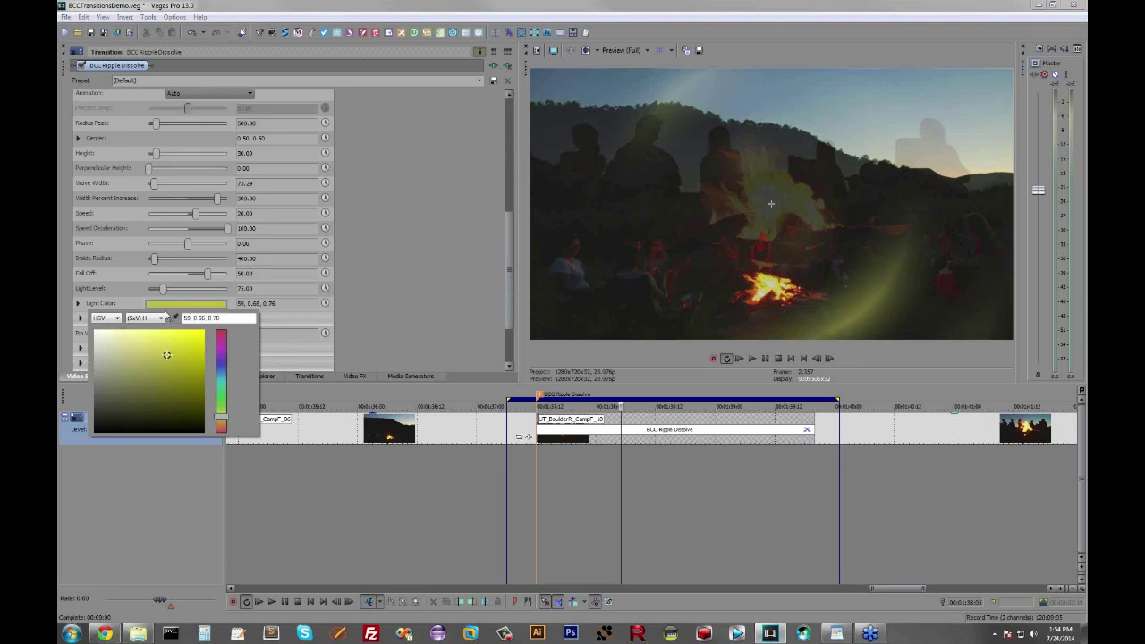
{"action": "left_click", "coordinate": [130, 308]}
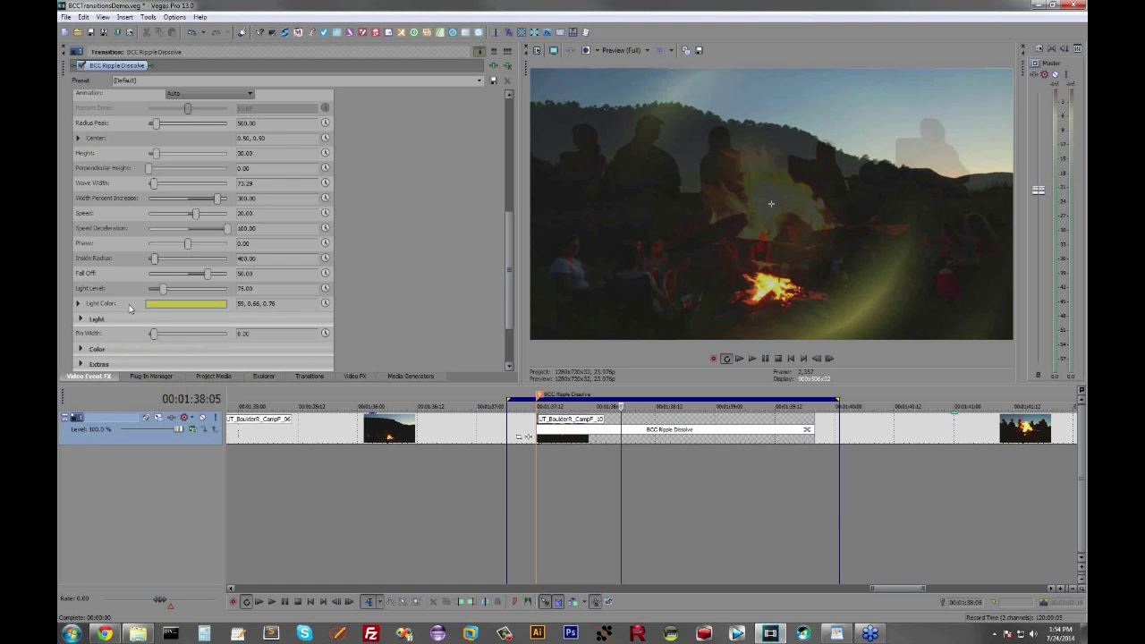
- Lower the ripple's Light Level to 0 and play the transition from its marker
{"action": "left_click_drag", "start_coordinate": [163, 293], "coordinate": [133, 295]}
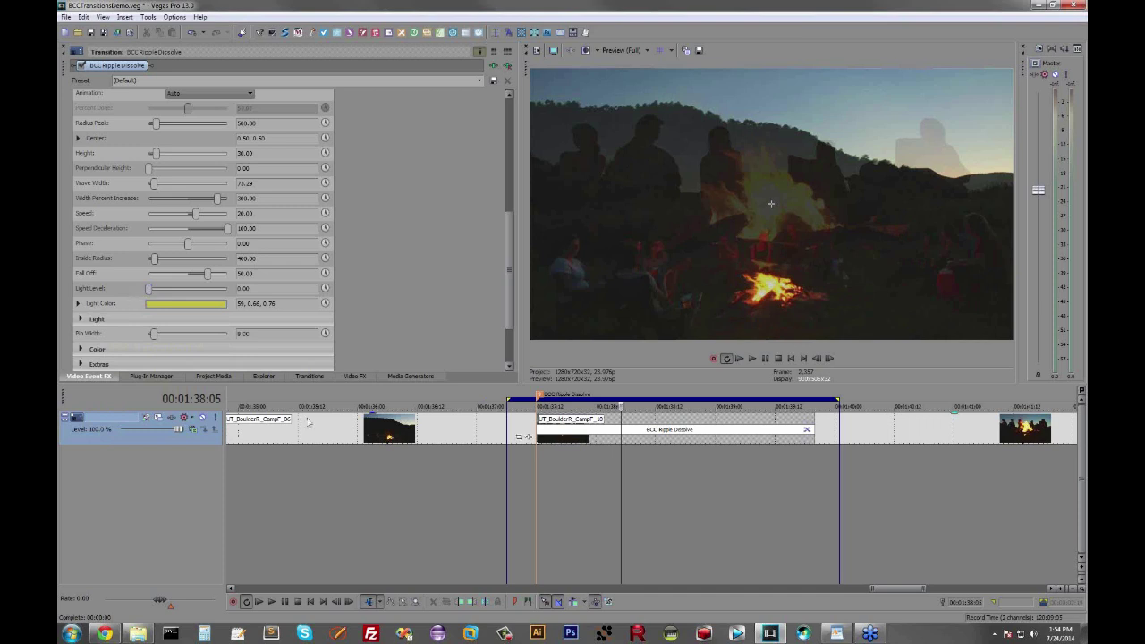
{"action": "left_click", "coordinate": [535, 486]}
{"action": "key", "text": "space"}
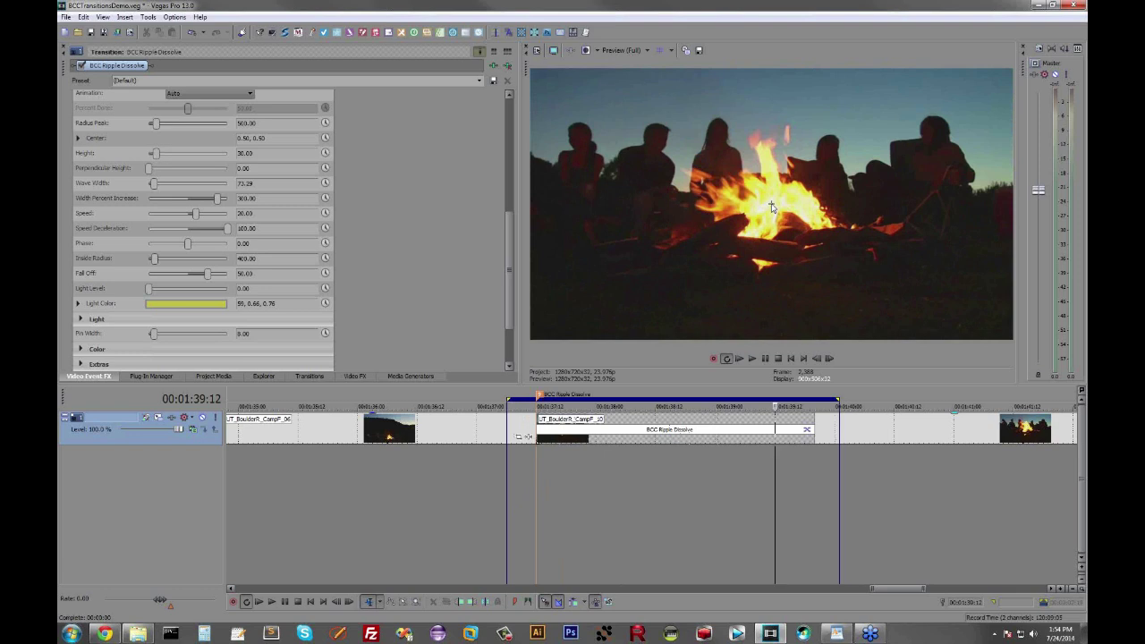
- Move the ripple Center onto the smaller campfire at 0.50, 0.16, set Wave Width to 55.63 and pause playback mid-transition at 00:01:38:20
{"action": "left_click_drag", "start_coordinate": [771, 207], "coordinate": [771, 295]}
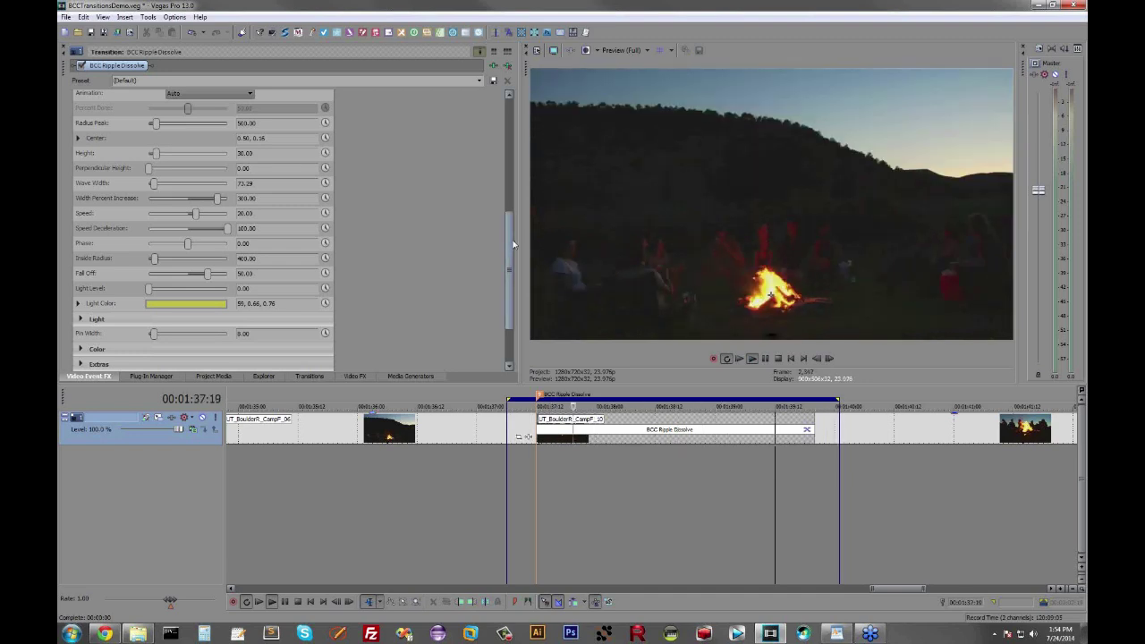
{"action": "left_click_drag", "start_coordinate": [512, 240], "coordinate": [516, 136]}
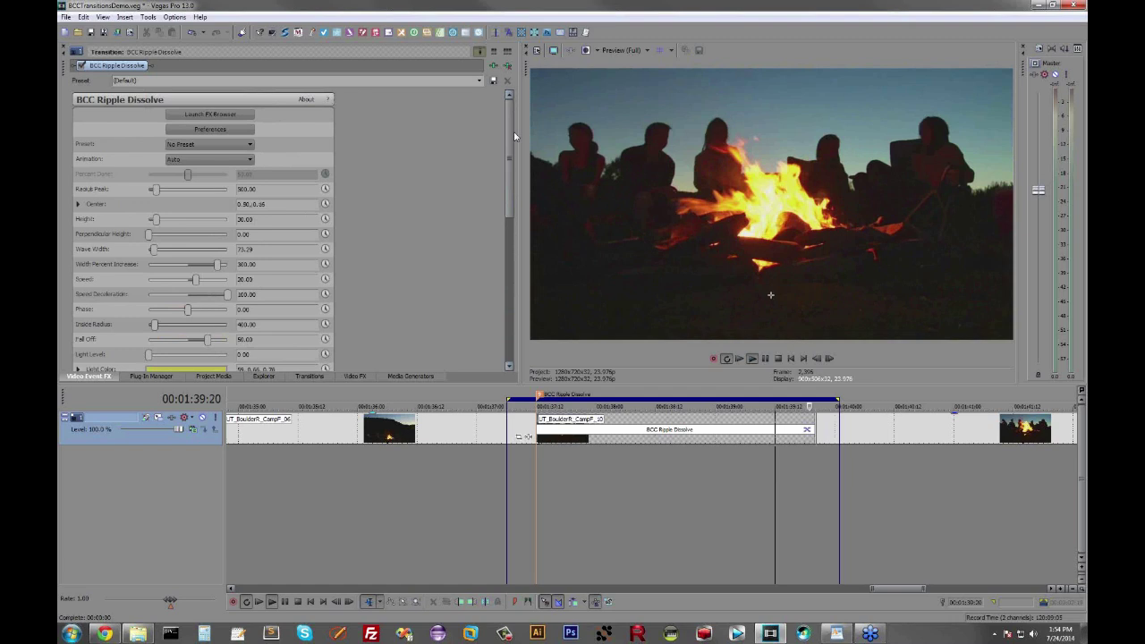
{"action": "scroll", "coordinate": [268, 196], "scroll_direction": "down", "scroll_amount": 1}
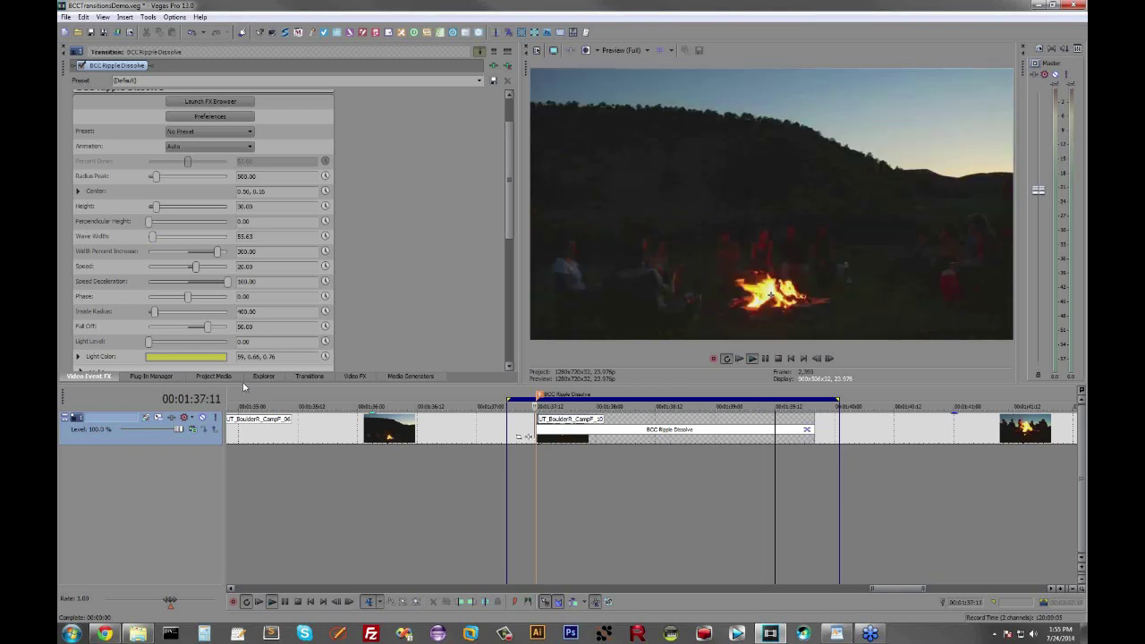
{"action": "key", "text": "Return"}
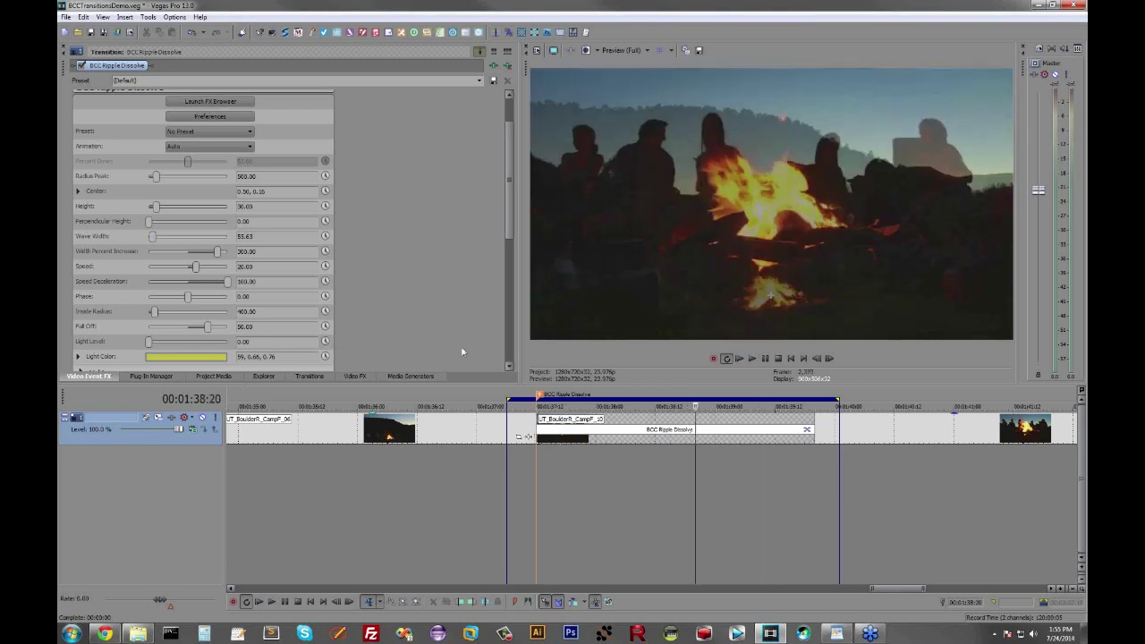
- Go to the BCC Damaged TV marker and select a loop region from just before it to the end of the clip
{"action": "key", "text": "ctrl+Right"}
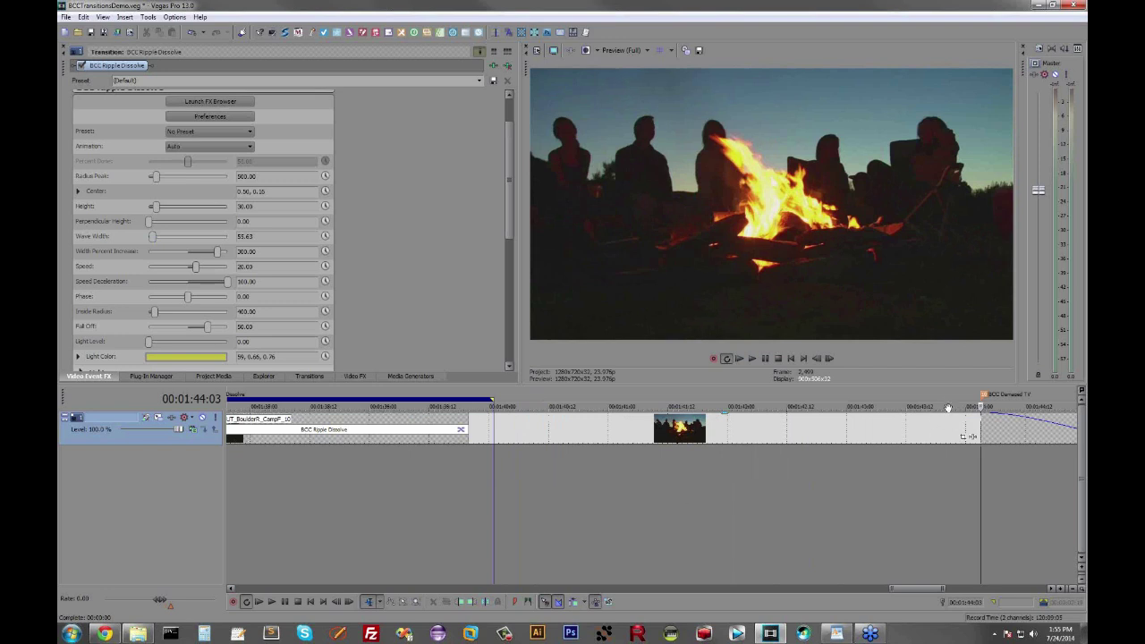
{"action": "left_click_drag", "start_coordinate": [948, 408], "coordinate": [542, 408]}
{"action": "left_click", "coordinate": [527, 490]}
{"action": "left_click_drag", "start_coordinate": [536, 485], "coordinate": [762, 476]}
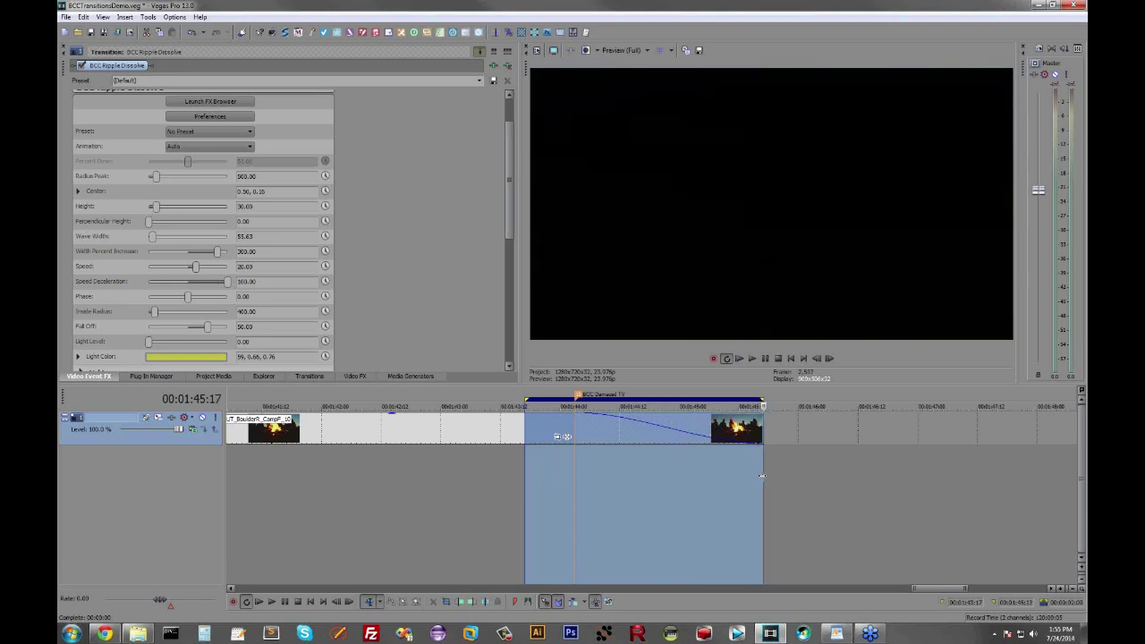
- Apply BCC Damaged TV Dissolve to the last clip's closing fade with the StaticRollDownDD preset and play it through
{"action": "left_click", "coordinate": [308, 375]}
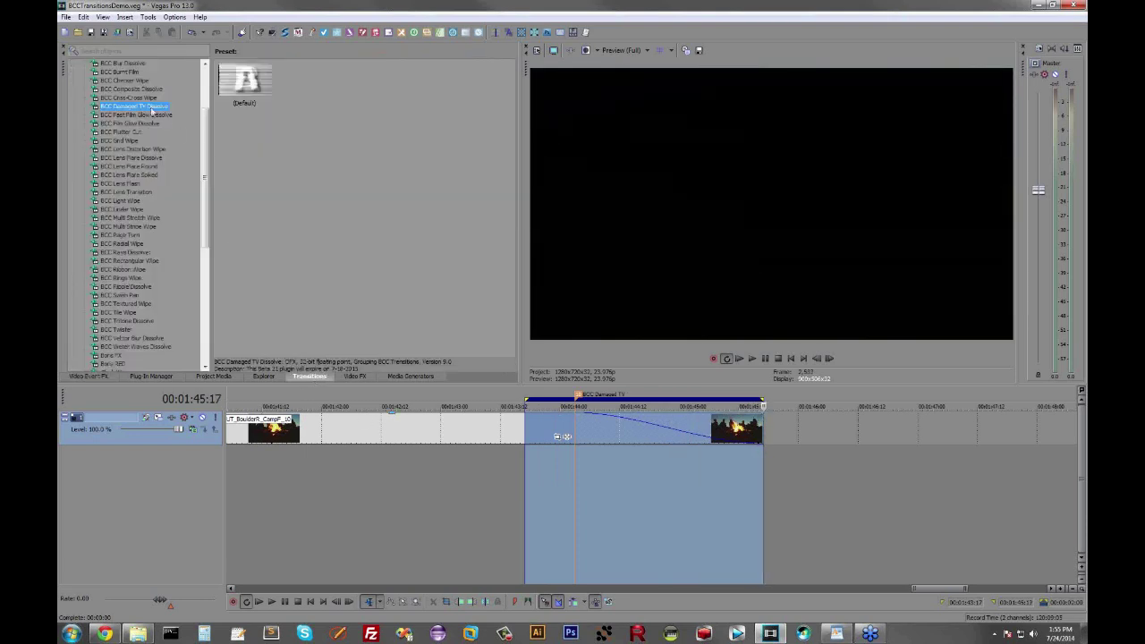
{"action": "left_click_drag", "start_coordinate": [245, 83], "coordinate": [672, 440]}
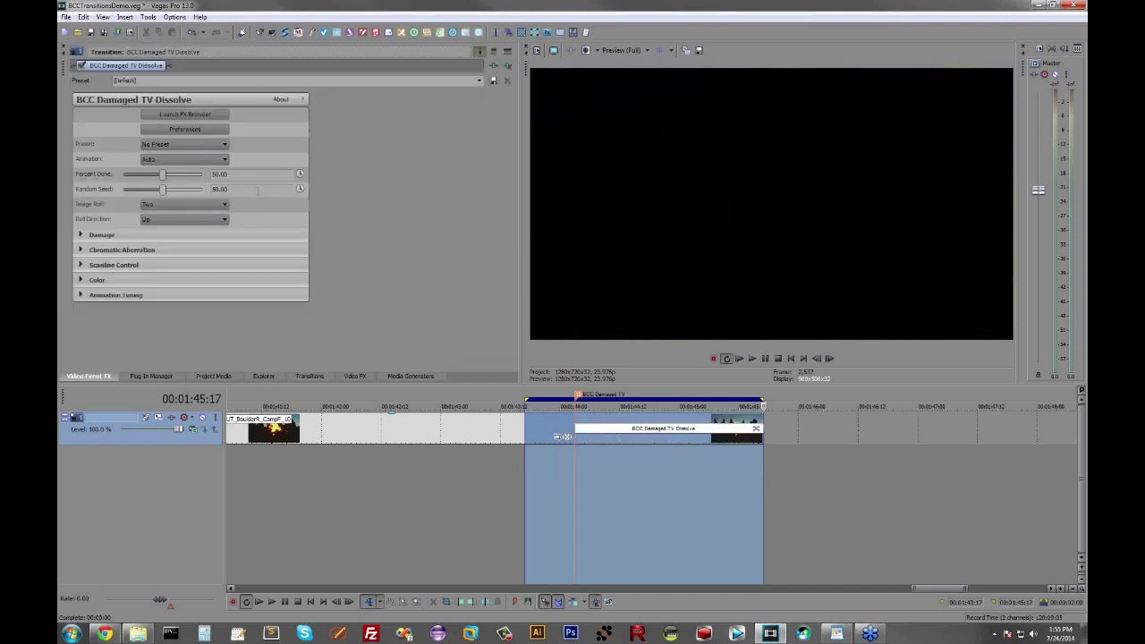
{"action": "left_click", "coordinate": [205, 146]}
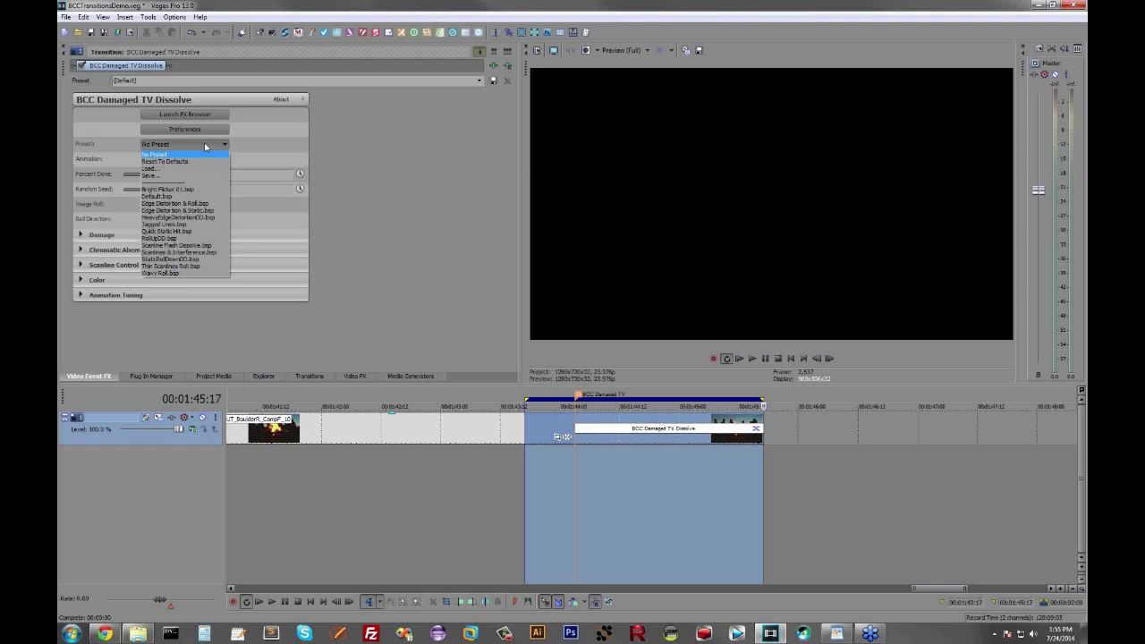
{"action": "left_click", "coordinate": [208, 259]}
{"action": "left_click", "coordinate": [568, 509]}
{"action": "key", "text": "space"}
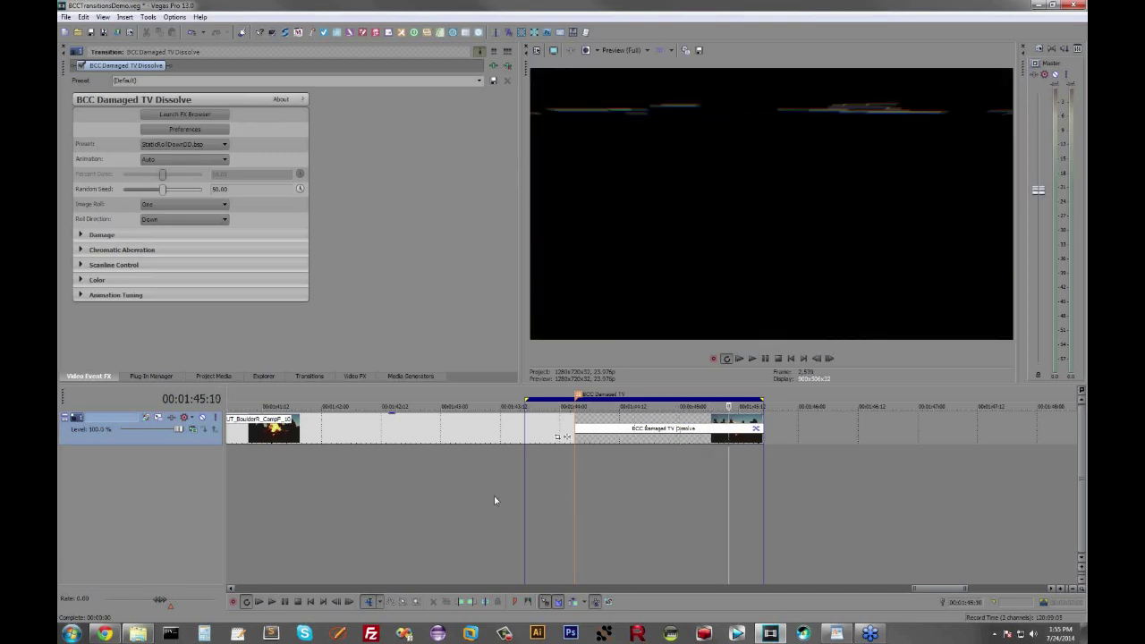
{"action": "key", "text": "space"}
- Open the BCC Two Strip Color effect on the cloudscape clip after the BCC Lens Flash marker and launch its FX Browser
{"action": "scroll", "coordinate": [494, 498], "scroll_direction": "down", "scroll_amount": 3}
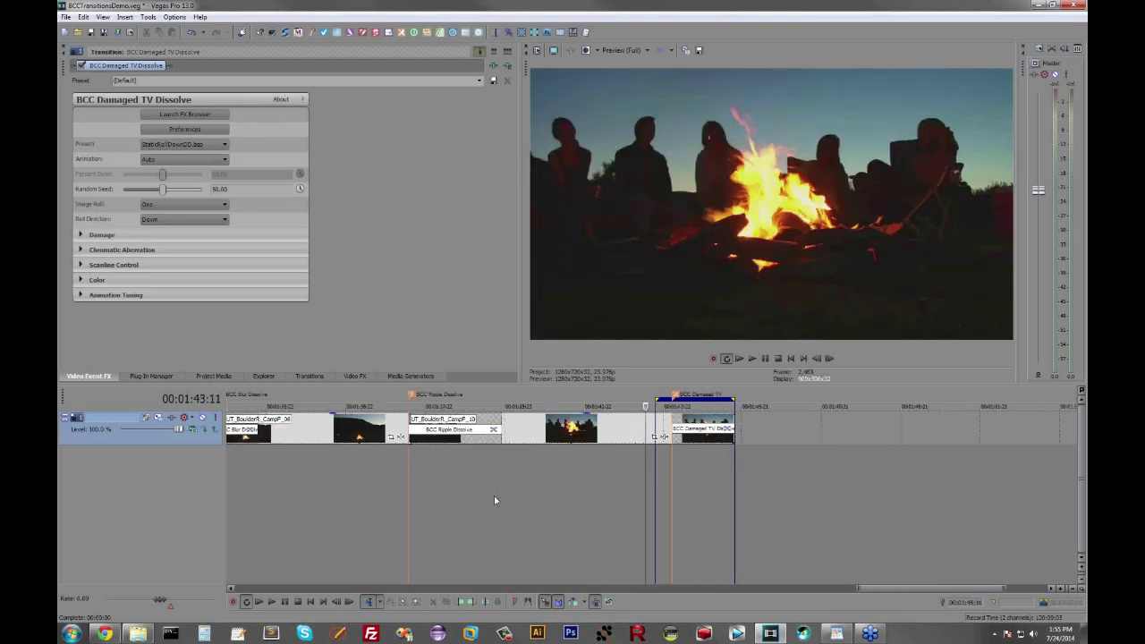
{"action": "scroll", "coordinate": [494, 495], "scroll_direction": "down", "scroll_amount": 2}
{"action": "left_click_drag", "start_coordinate": [472, 406], "coordinate": [995, 404]}
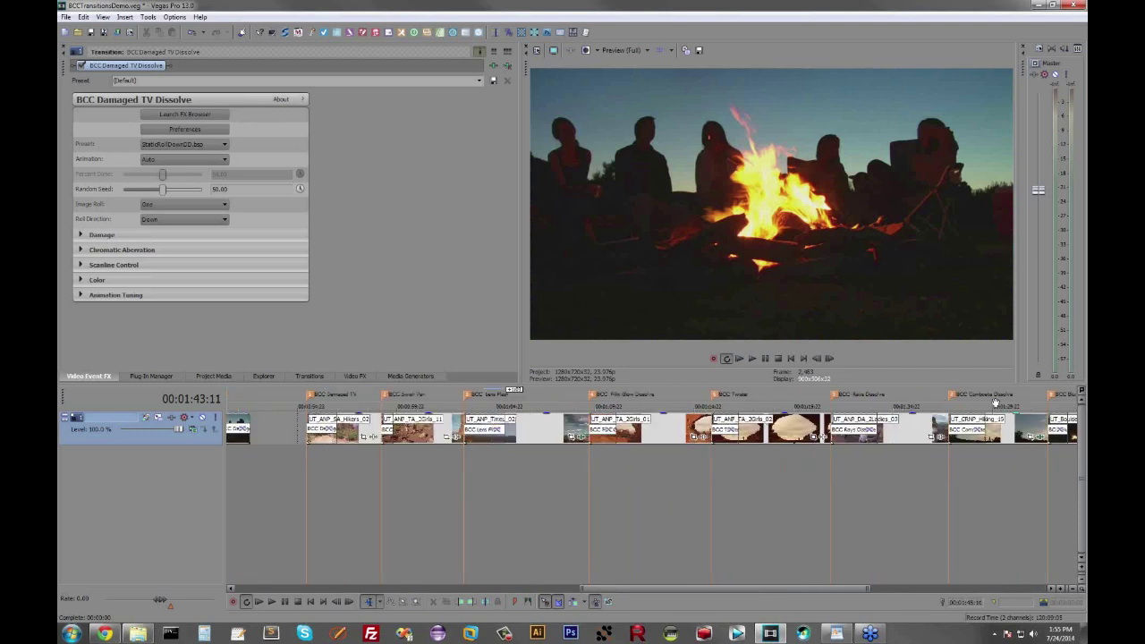
{"action": "left_click", "coordinate": [538, 446]}
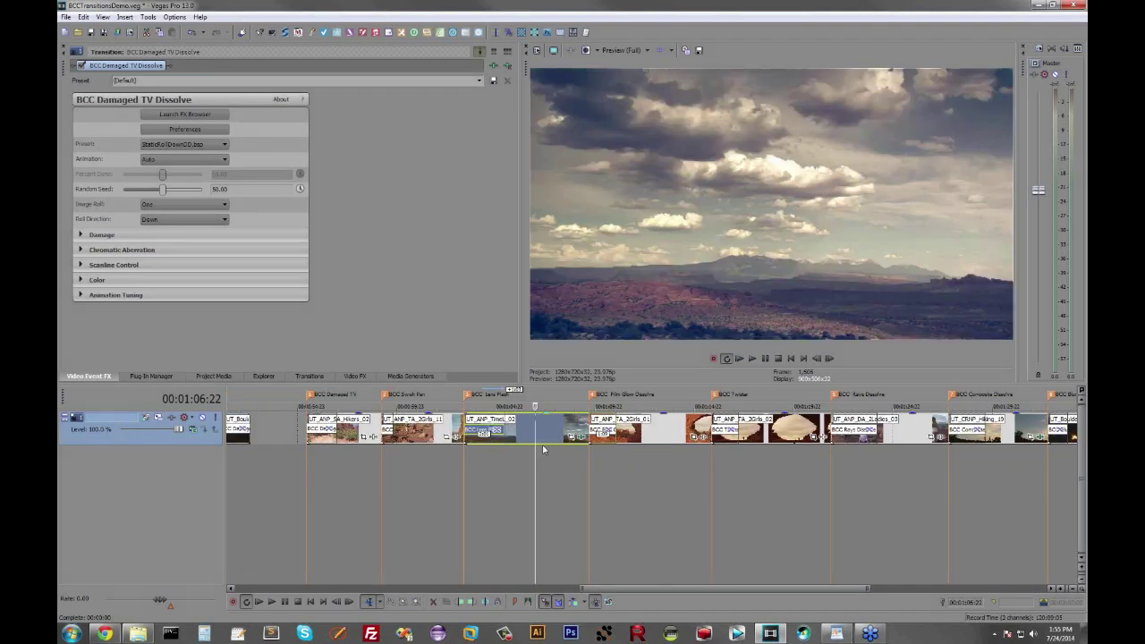
{"action": "scroll", "coordinate": [543, 450], "scroll_direction": "up", "scroll_amount": 4}
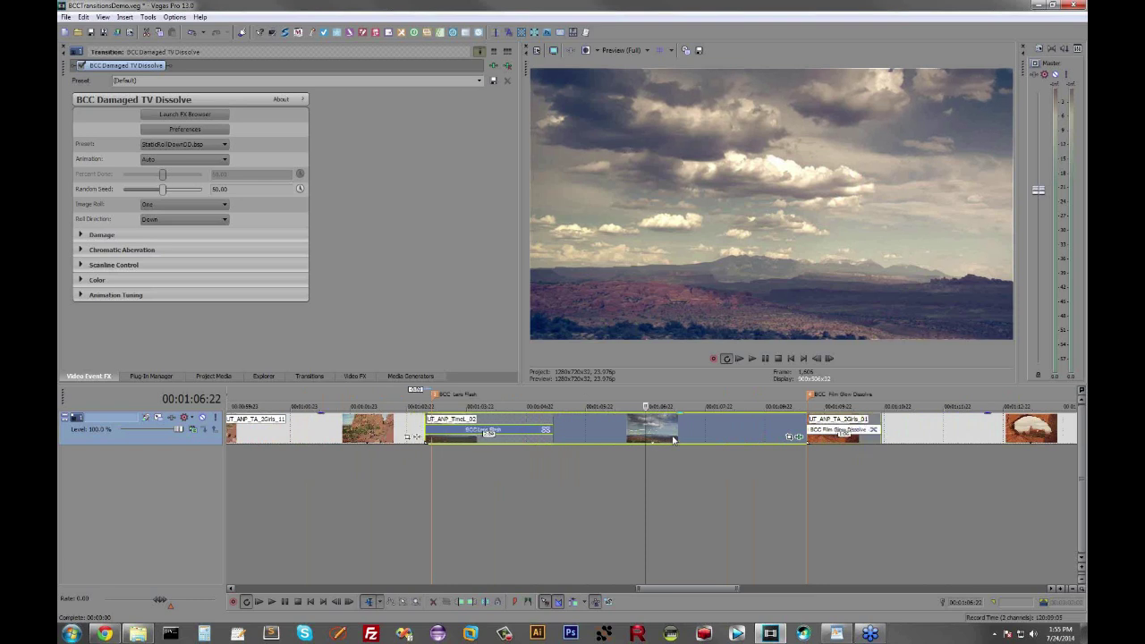
{"action": "left_click", "coordinate": [799, 438]}
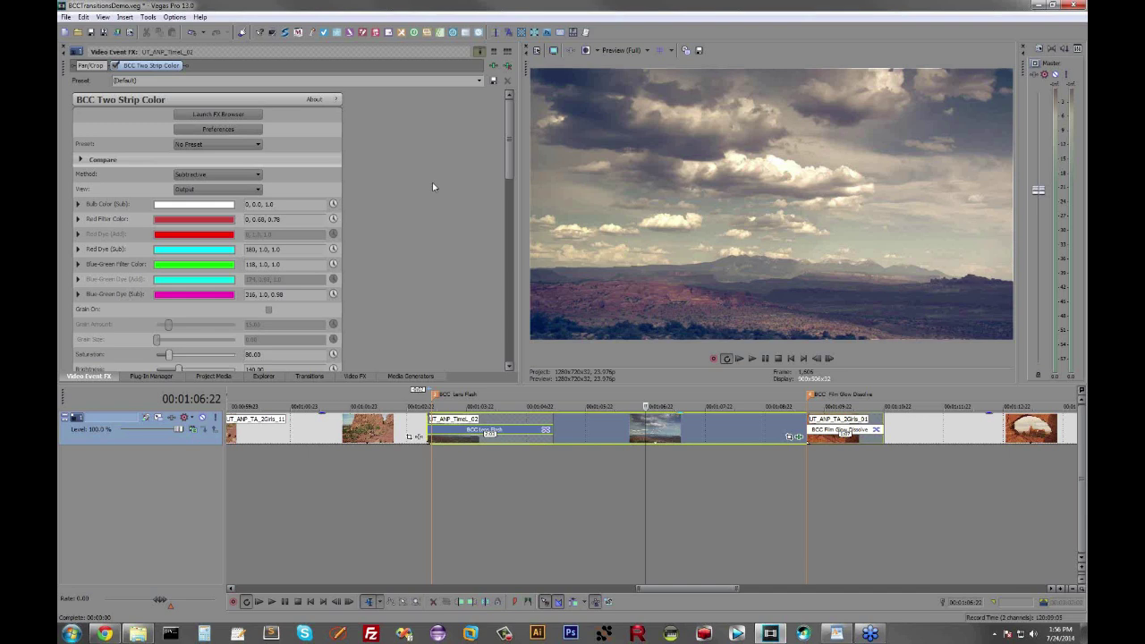
{"action": "left_click", "coordinate": [200, 114]}
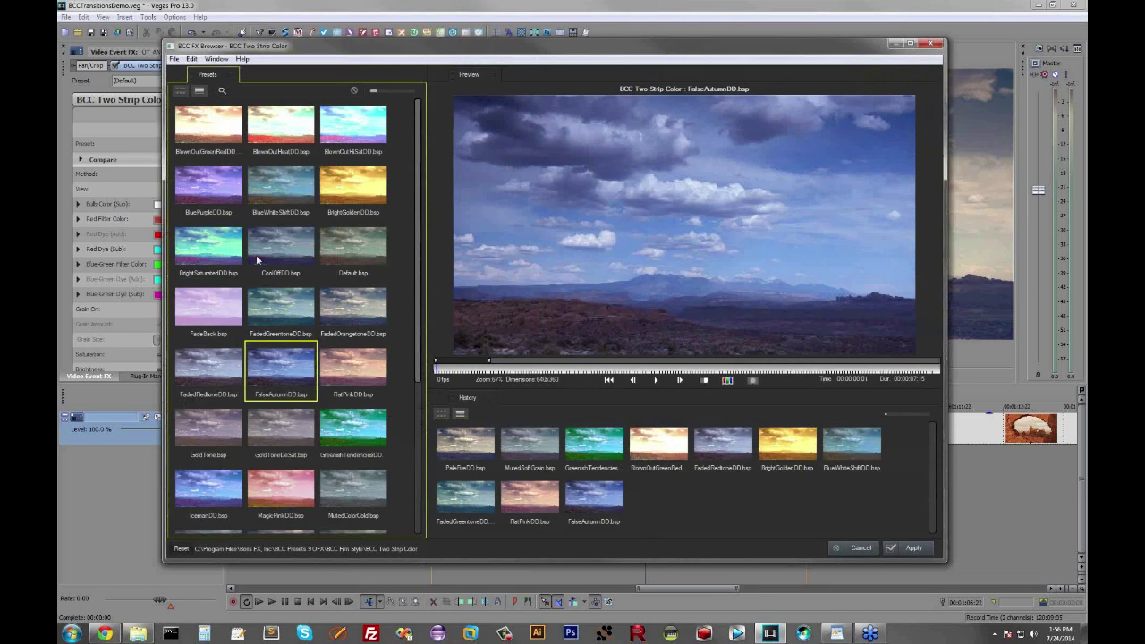
- Preview the FadedGreentoneDD, BlueWhiteShiftDD and BluePurpleDD presets on the clip with the browser preview playing
{"action": "left_click", "coordinate": [280, 313]}
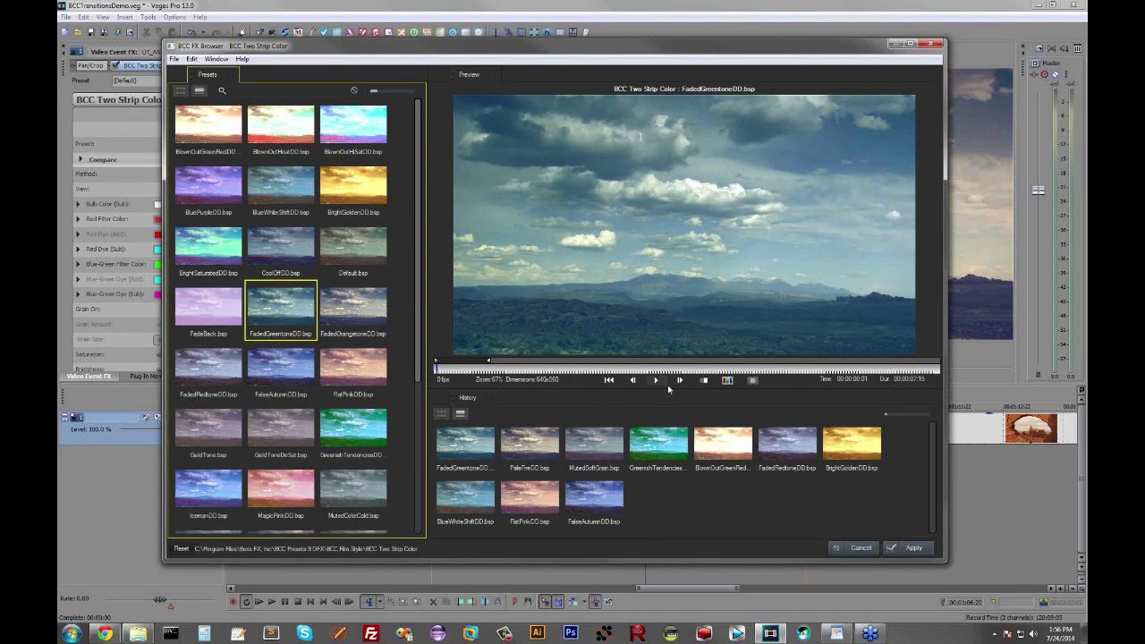
{"action": "left_click", "coordinate": [657, 379]}
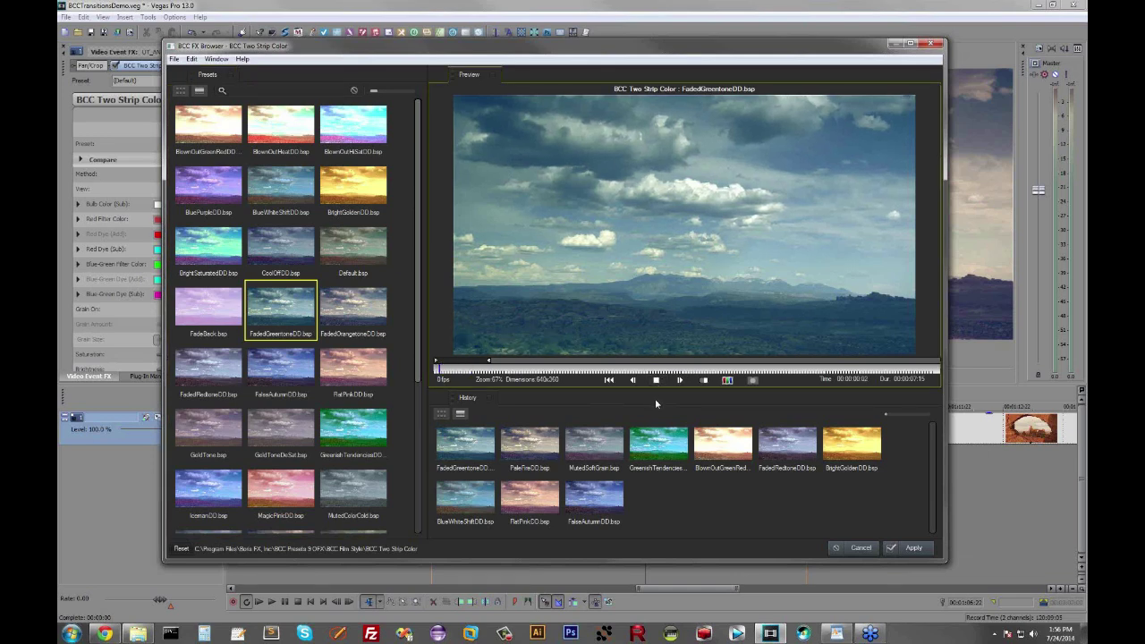
{"action": "left_click", "coordinate": [270, 188]}
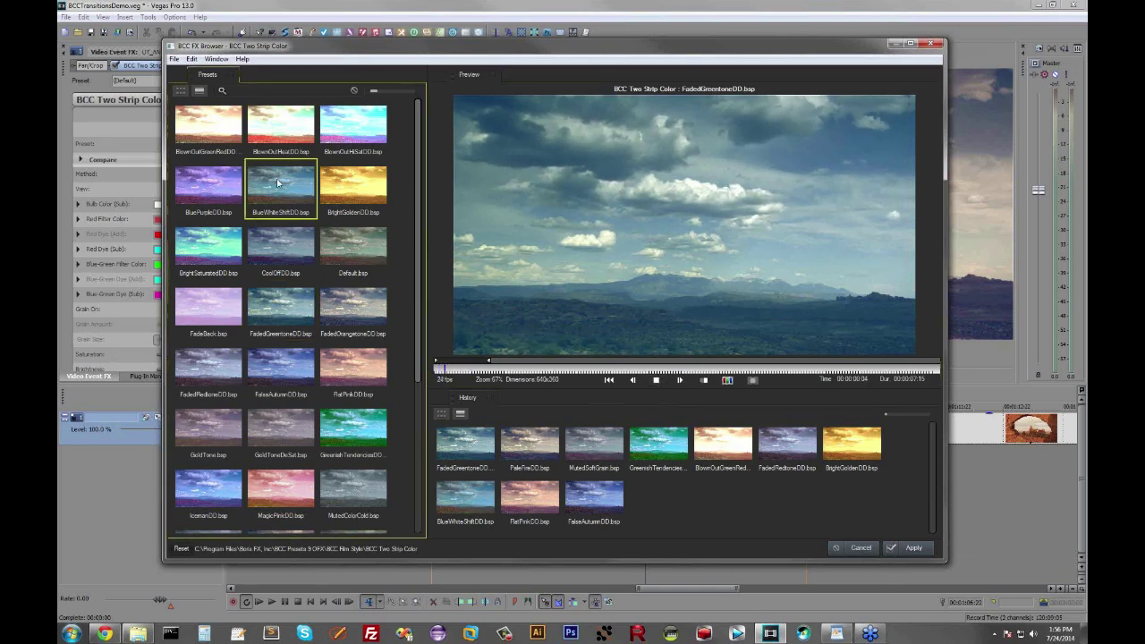
{"action": "left_click", "coordinate": [226, 187]}
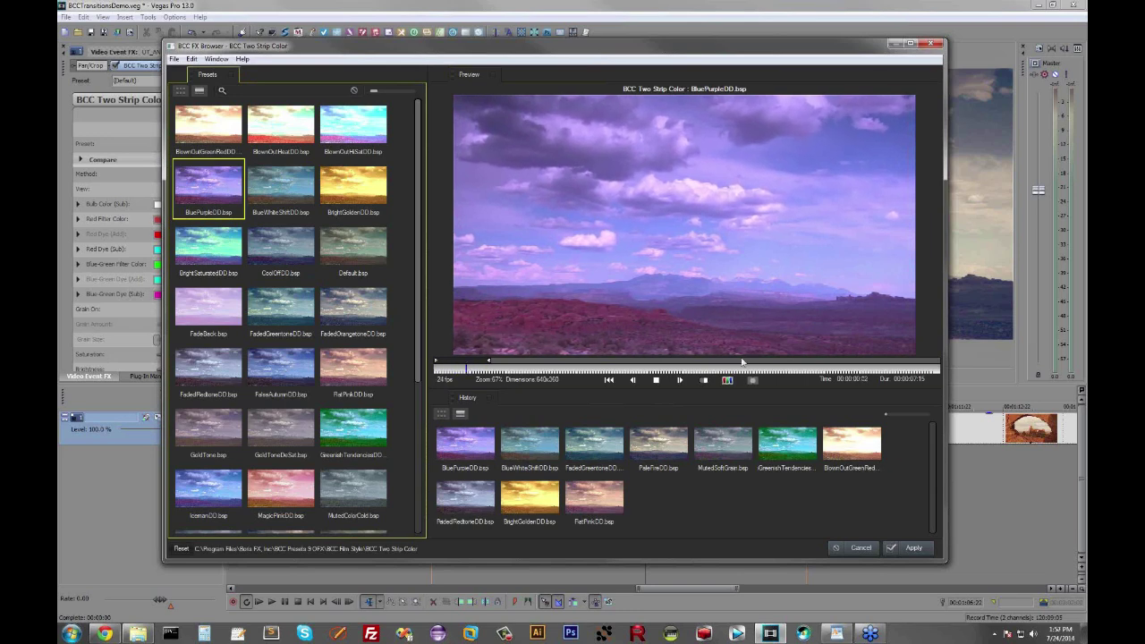
- Compare the original with BluePurpleDD side by side and in a split view with a shifted divider, then turn the comparison off
{"action": "left_click", "coordinate": [753, 380]}
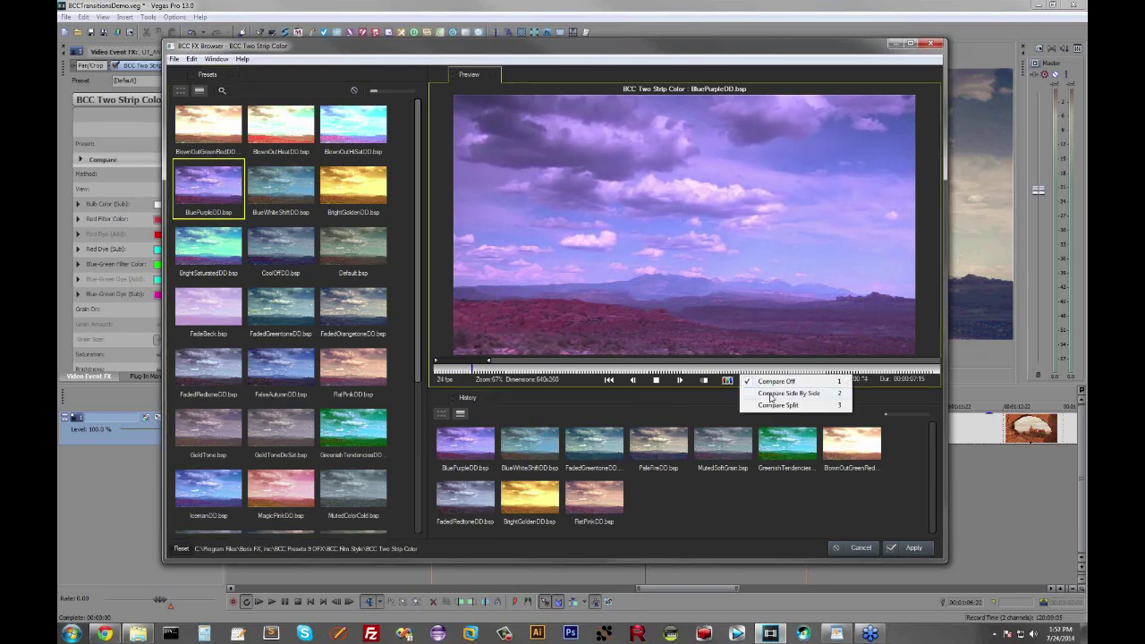
{"action": "left_click", "coordinate": [771, 395]}
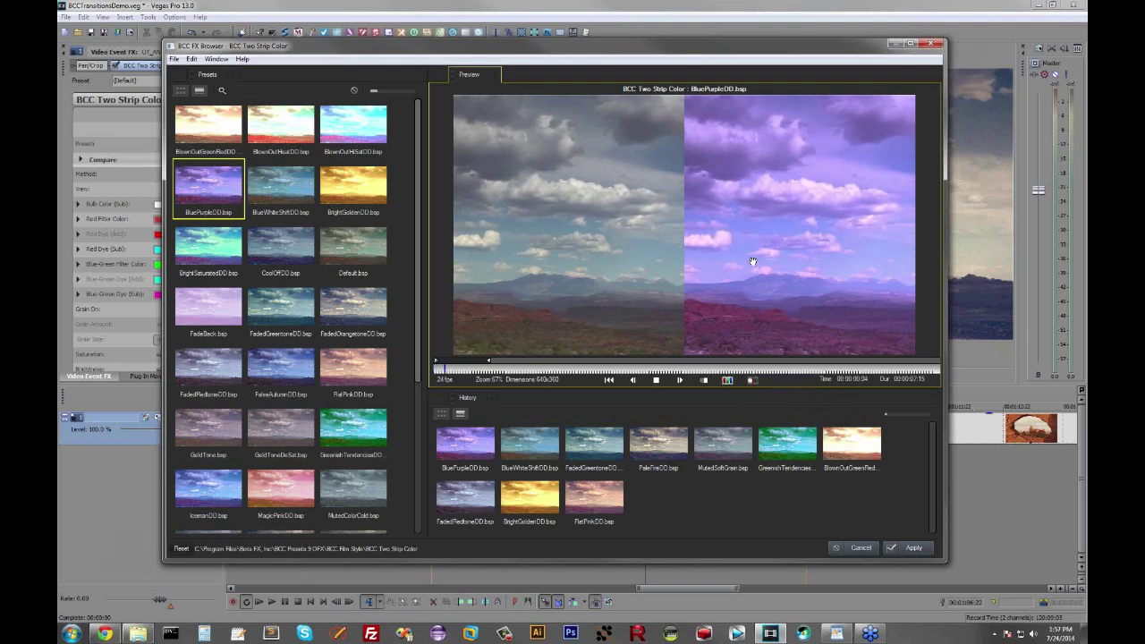
{"action": "left_click", "coordinate": [754, 381]}
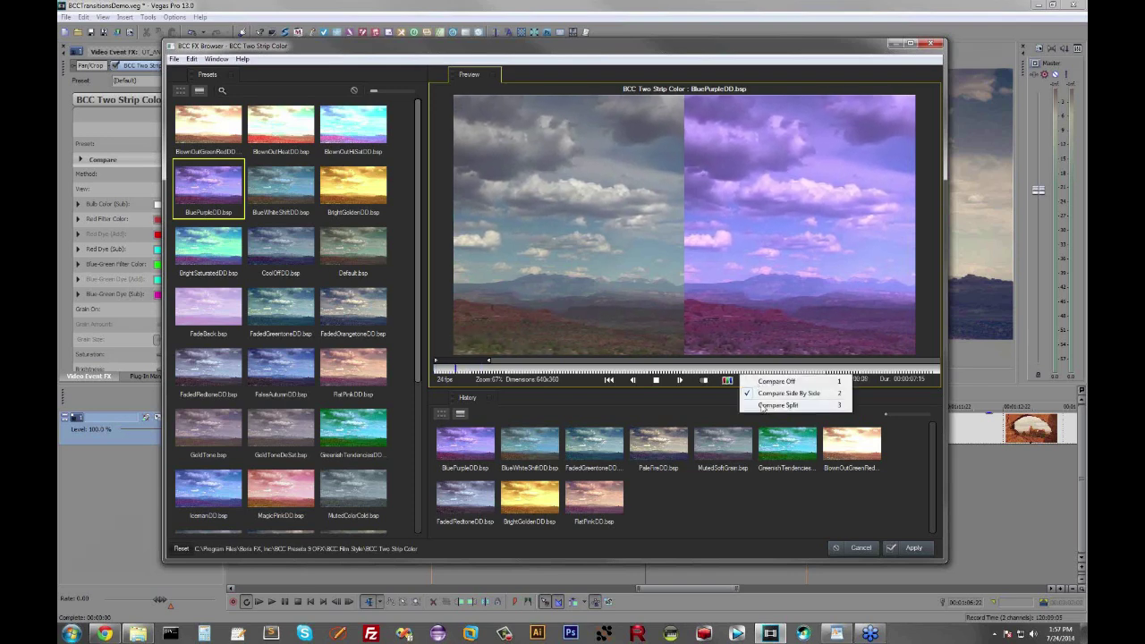
{"action": "left_click", "coordinate": [767, 405]}
{"action": "left_click_drag", "start_coordinate": [704, 332], "coordinate": [676, 331]}
{"action": "left_click", "coordinate": [756, 384]}
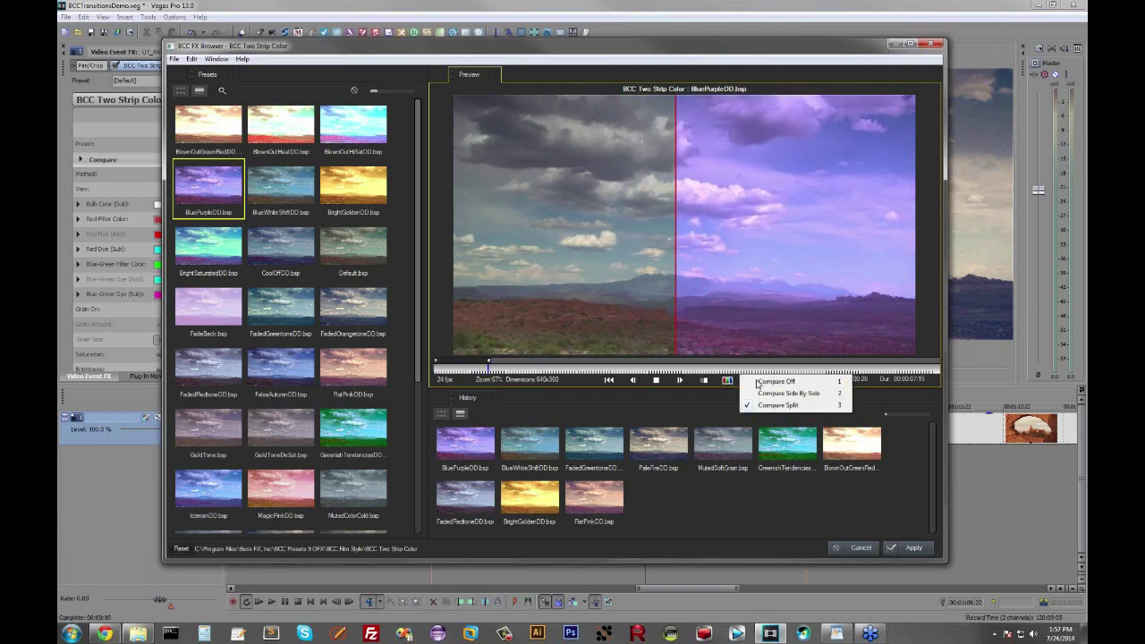
{"action": "left_click", "coordinate": [753, 391]}
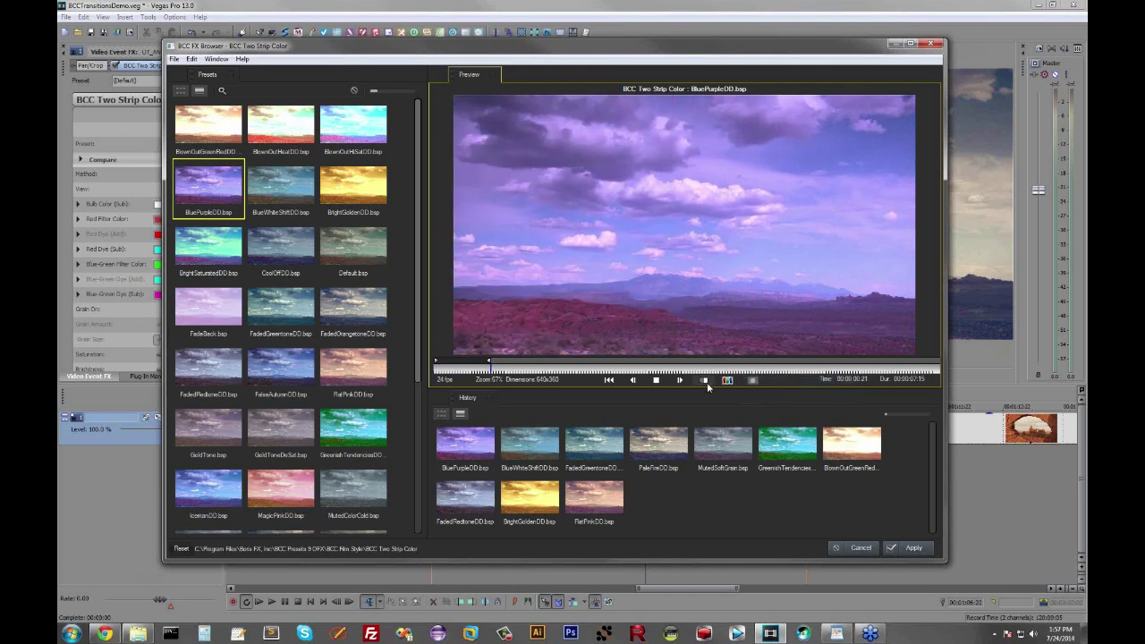
- Choose Half as the FX Browser's preview resolution and stop the preview playback
{"action": "left_click", "coordinate": [727, 380]}
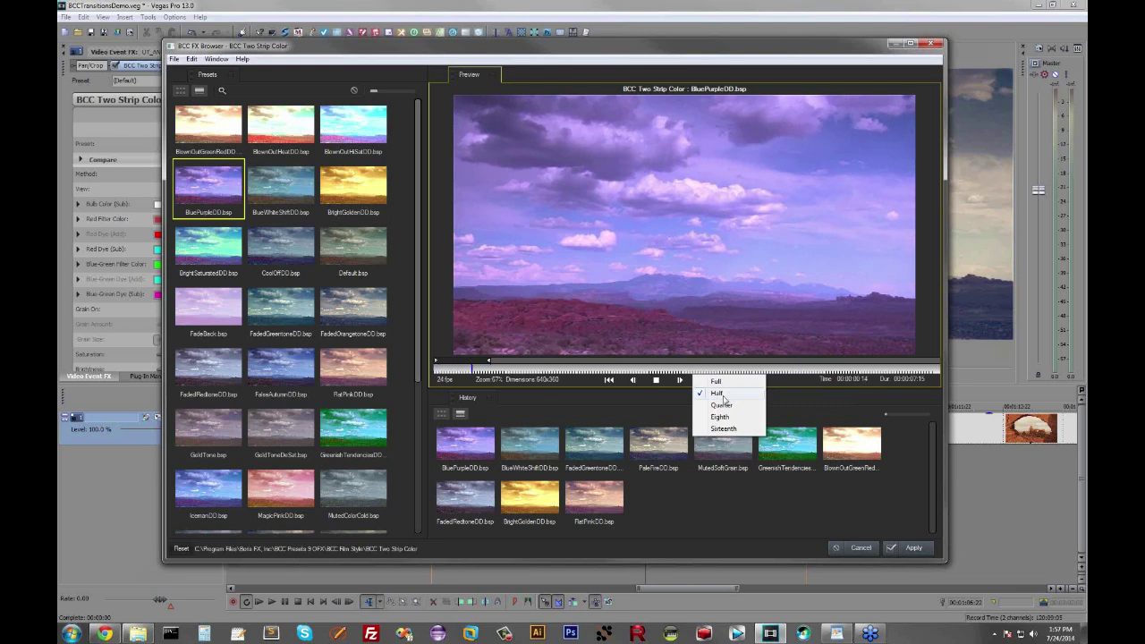
{"action": "left_click", "coordinate": [729, 394]}
{"action": "left_click", "coordinate": [656, 380]}
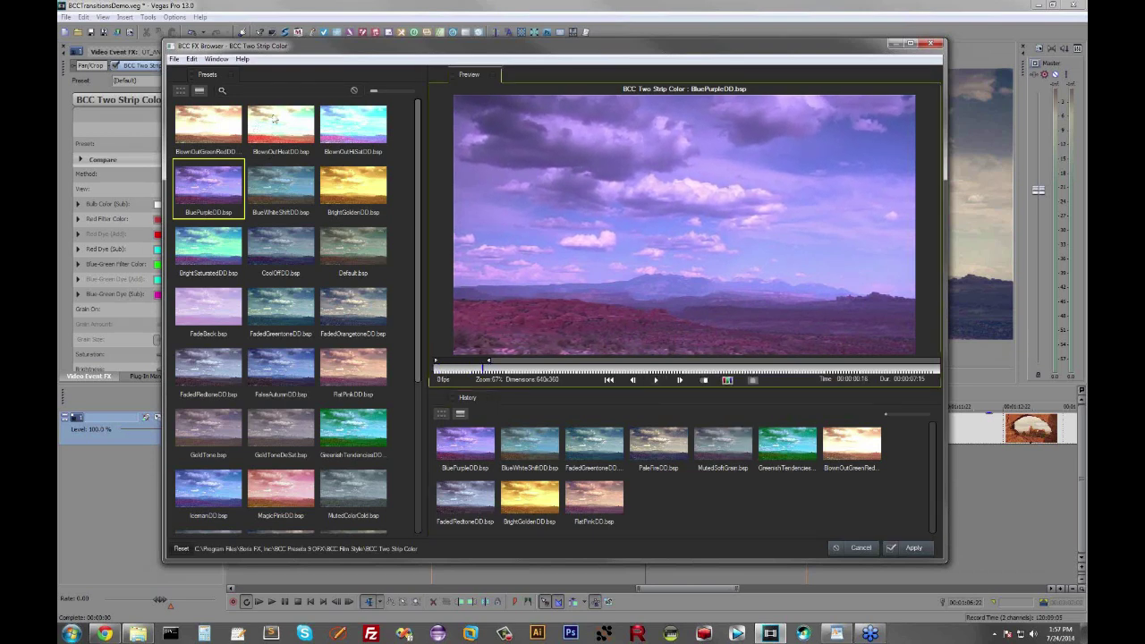
- Show the presets as a list and search them for "fade" and for "Blue"
{"action": "left_click", "coordinate": [181, 96]}
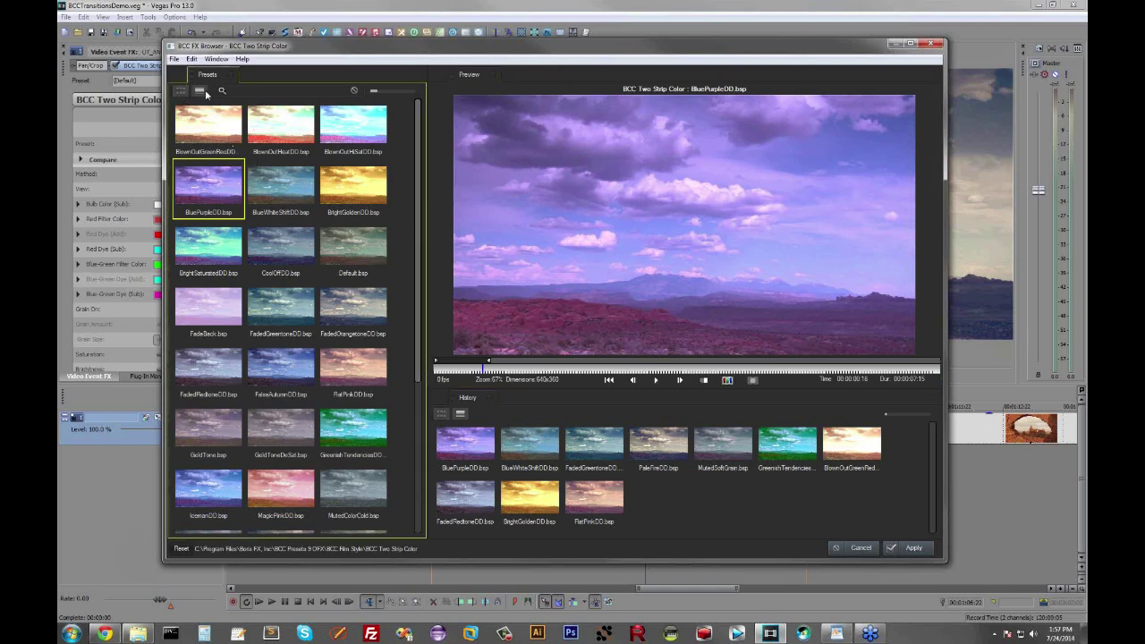
{"action": "left_click", "coordinate": [204, 92]}
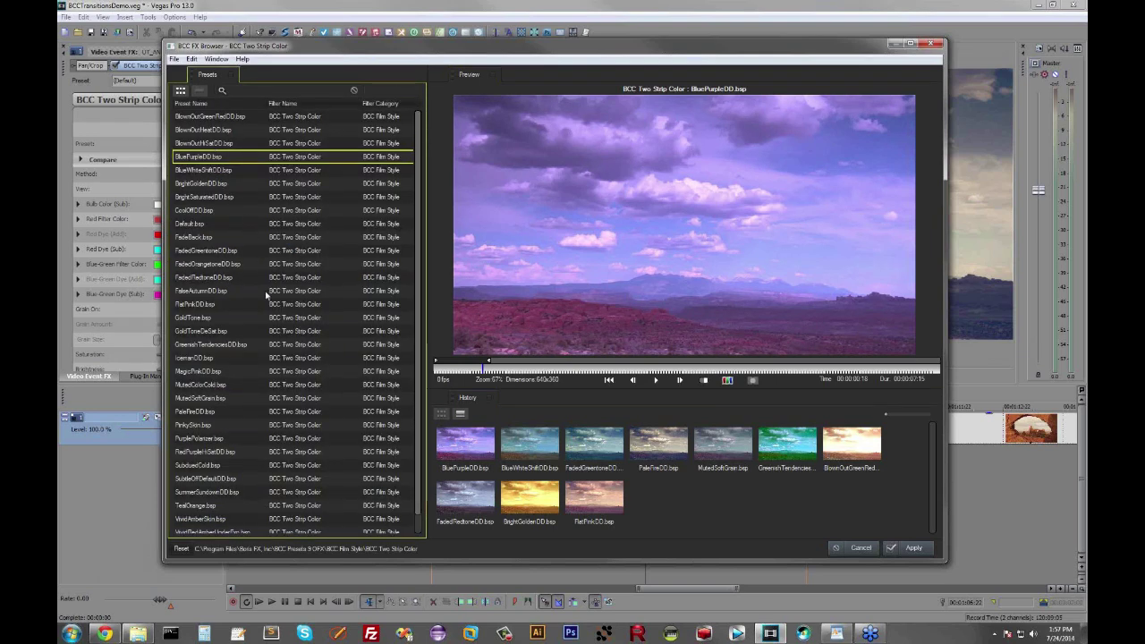
{"action": "left_click", "coordinate": [263, 93]}
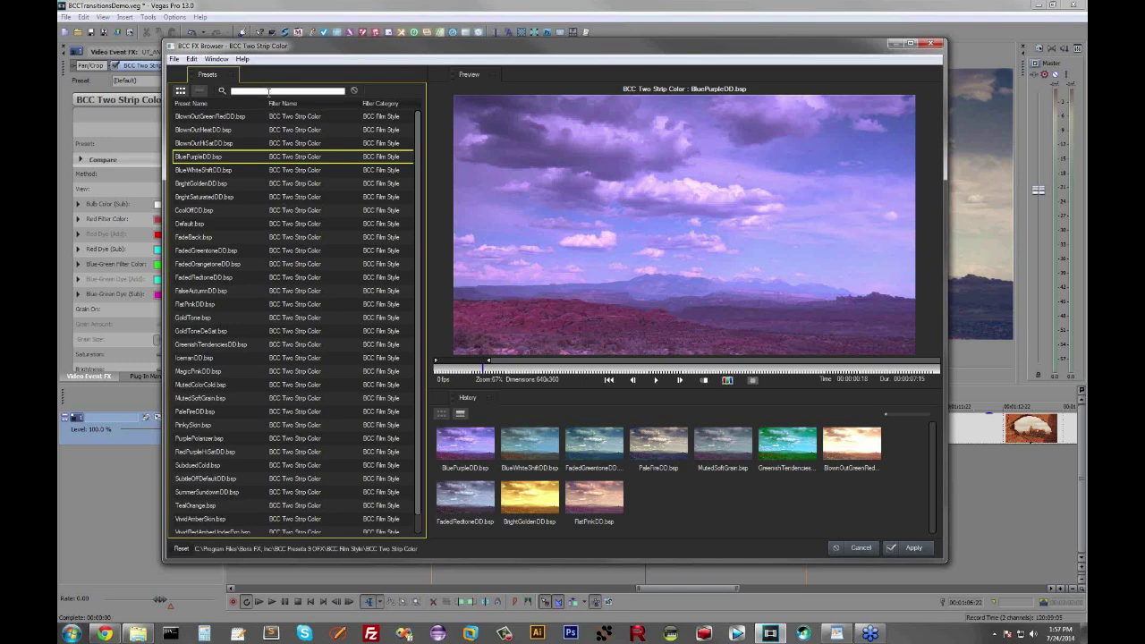
{"action": "type", "text": "fade"}
{"action": "left_click", "coordinate": [353, 92]}
{"action": "left_click", "coordinate": [259, 92]}
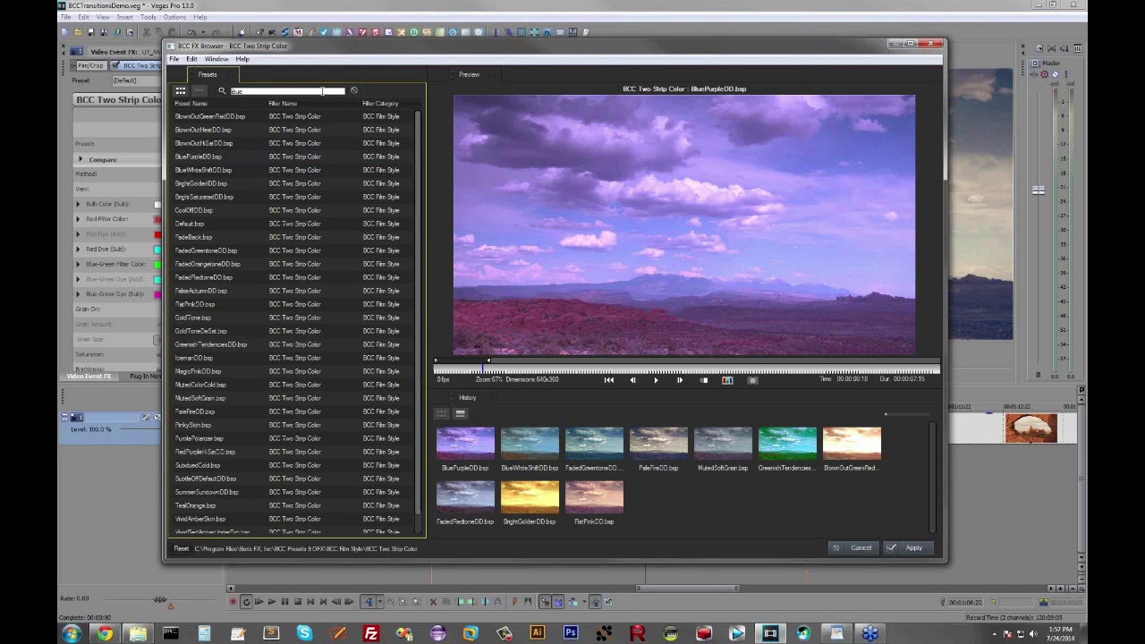
{"action": "key", "text": "Return"}
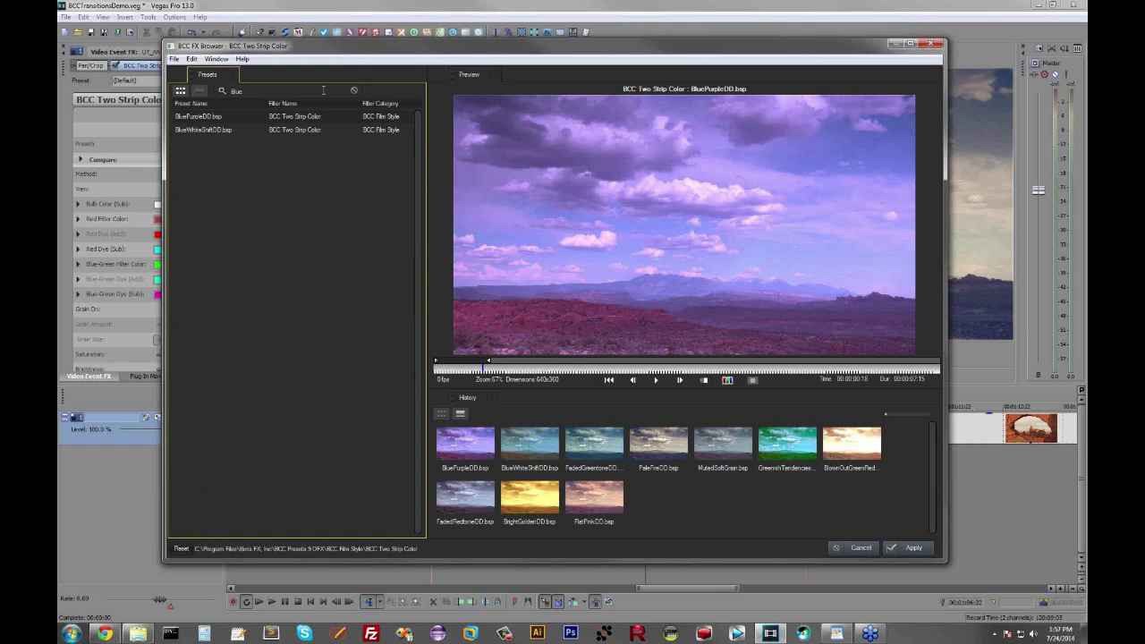
- Clear the preset search and return to the thumbnail view with slightly larger thumbnails
{"action": "left_click", "coordinate": [353, 89]}
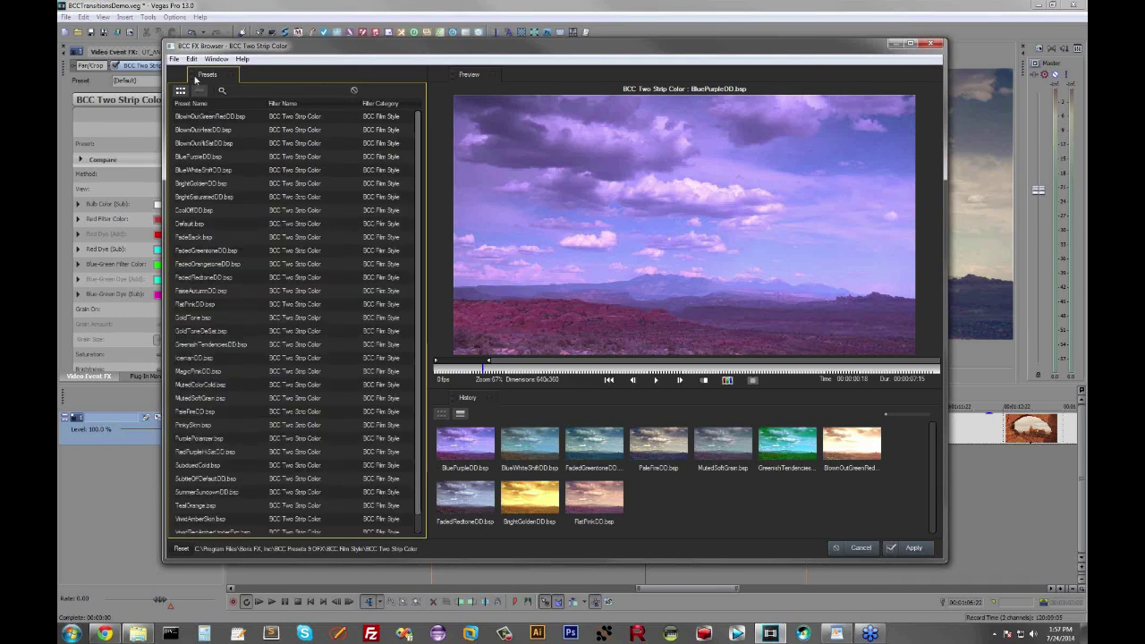
{"action": "left_click", "coordinate": [180, 90]}
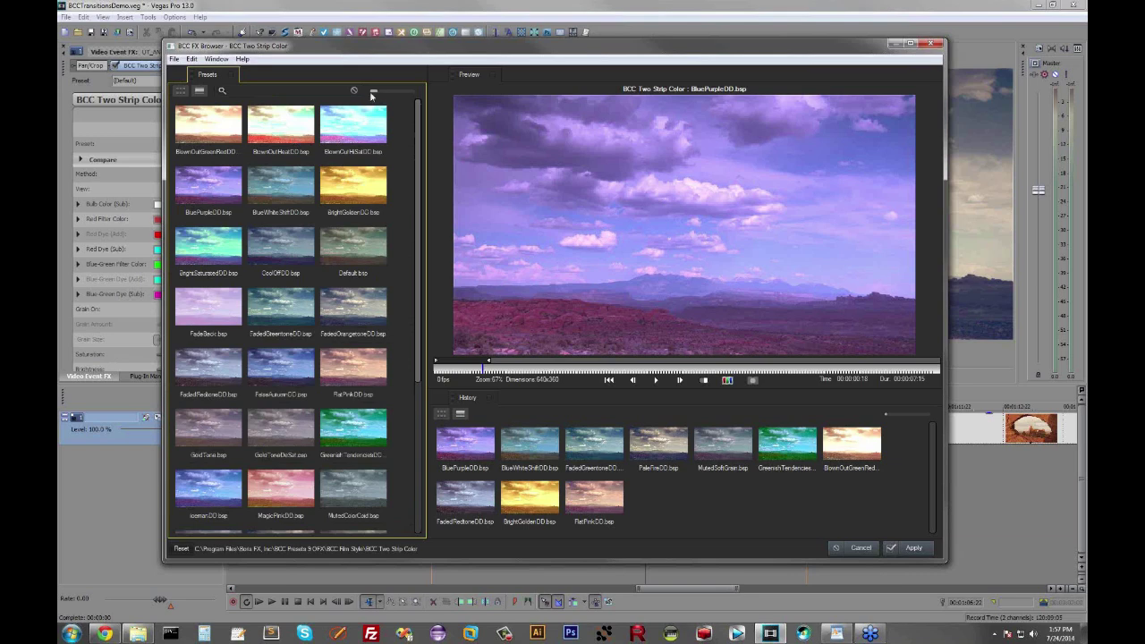
{"action": "left_click_drag", "start_coordinate": [372, 93], "coordinate": [375, 92]}
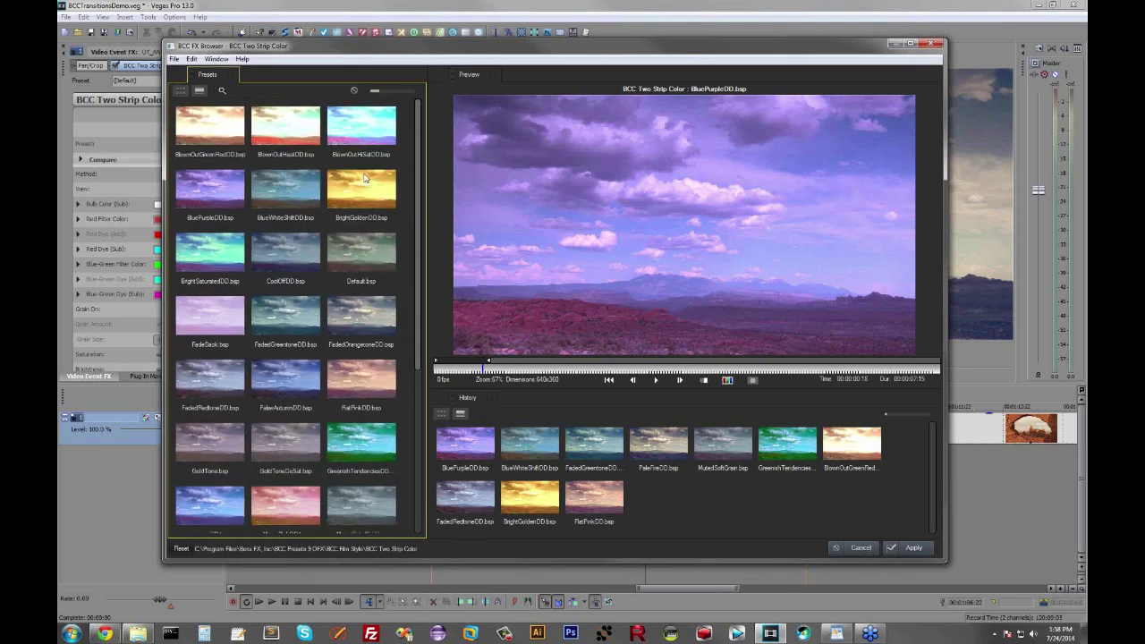
- Apply the FlatPinkDD preset to the clip's Two Strip Color effect and play the clip on the timeline
{"action": "left_click", "coordinate": [364, 306]}
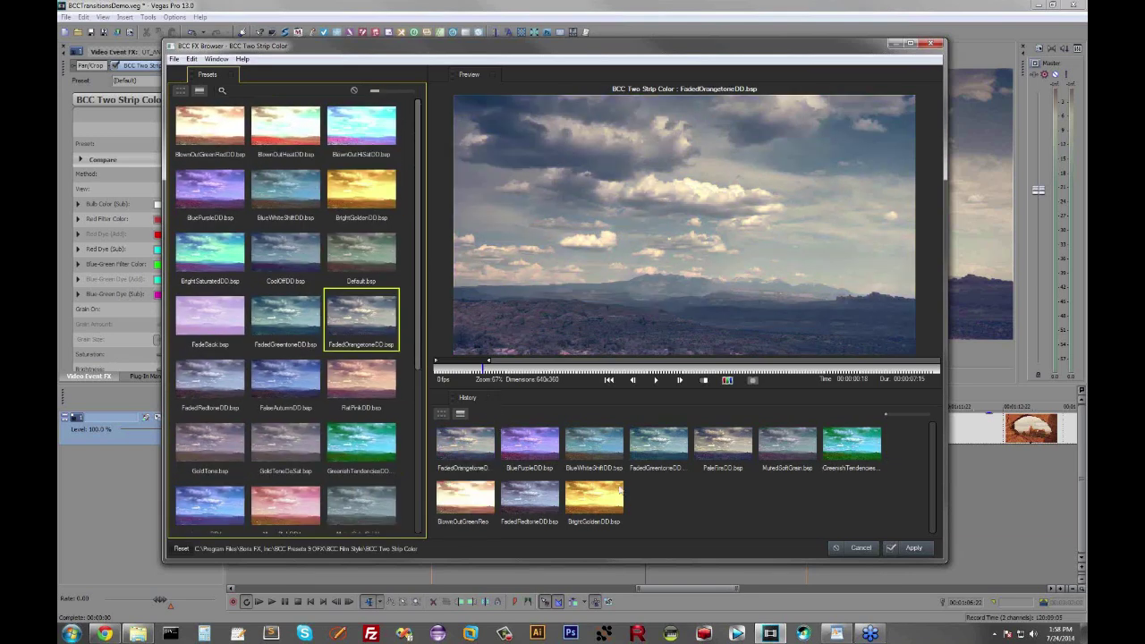
{"action": "left_click", "coordinate": [344, 386]}
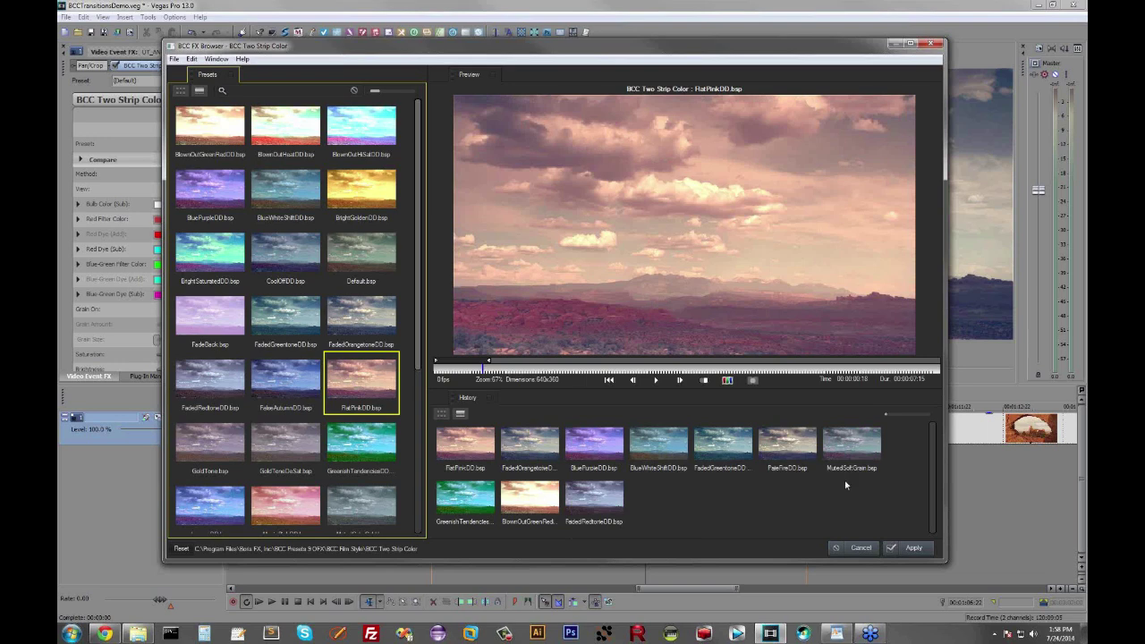
{"action": "left_click", "coordinate": [910, 548]}
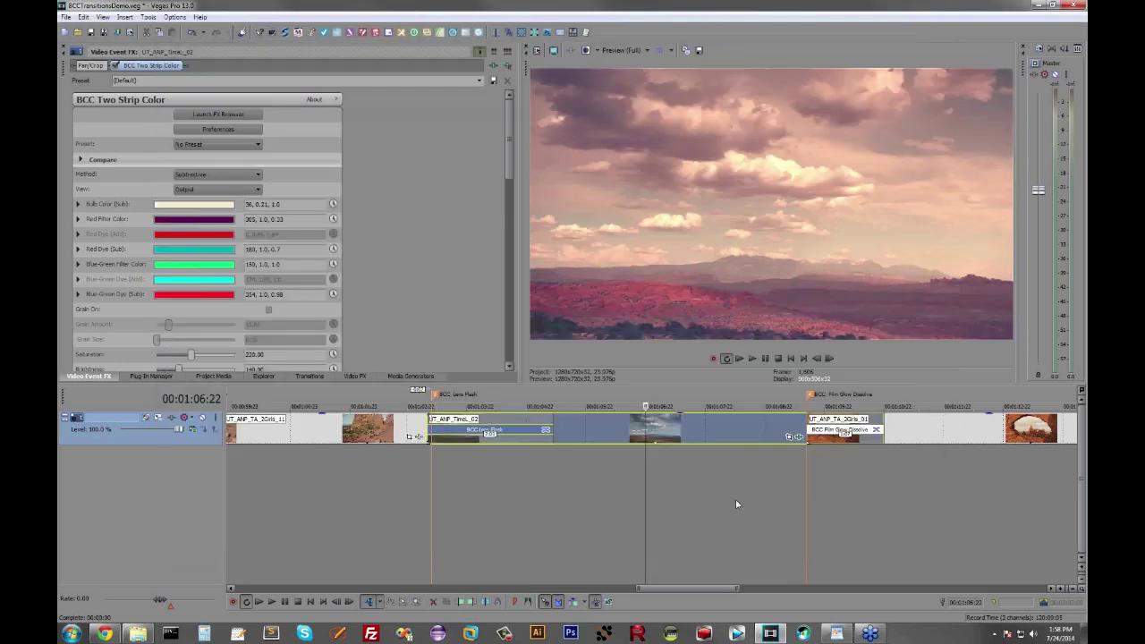
{"action": "left_click", "coordinate": [613, 474]}
{"action": "key", "text": "space"}
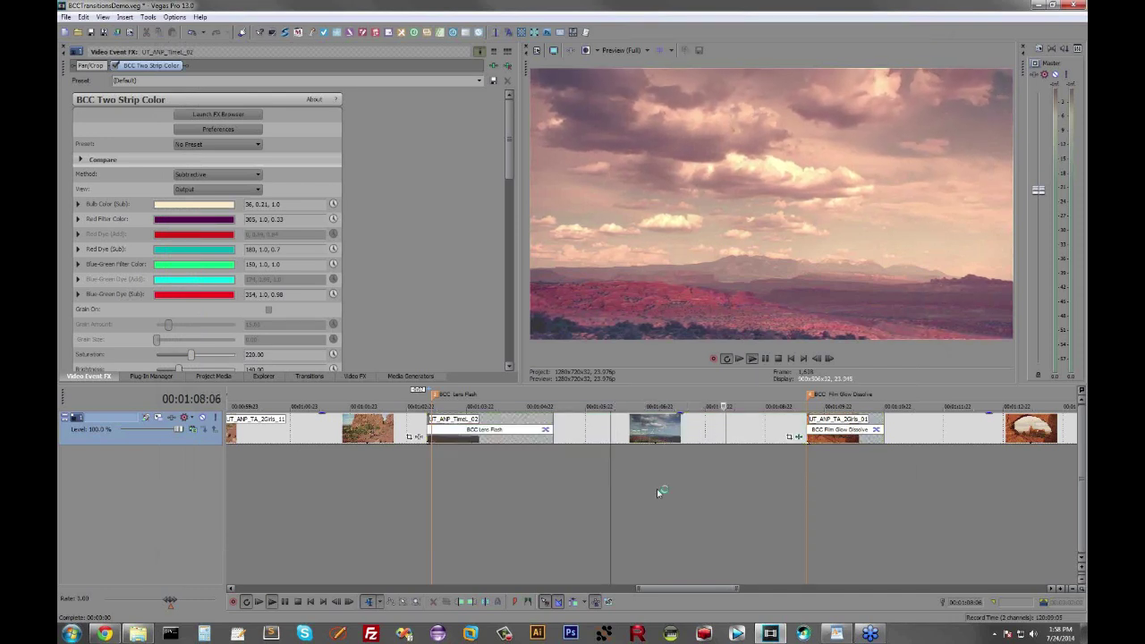
- Stop playback, open the BCC Vignette effect of the UT_CRNP_Hiking_19 clip and compare the shot with the effect off and on
{"action": "key", "text": "Return"}
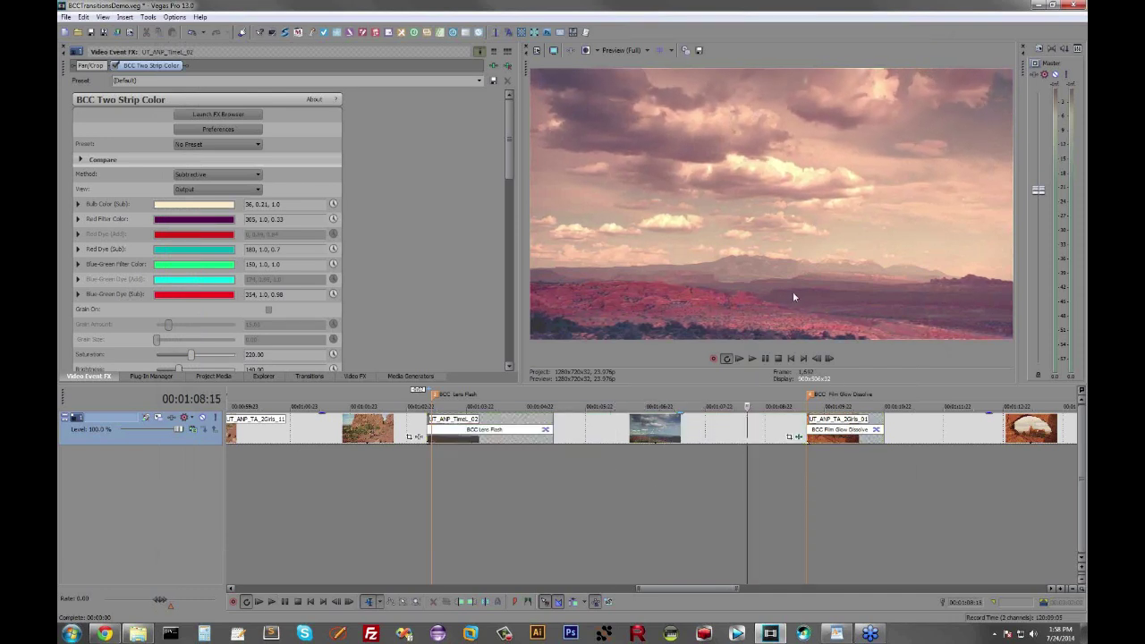
{"action": "scroll", "coordinate": [711, 532], "scroll_direction": "down", "scroll_amount": 5}
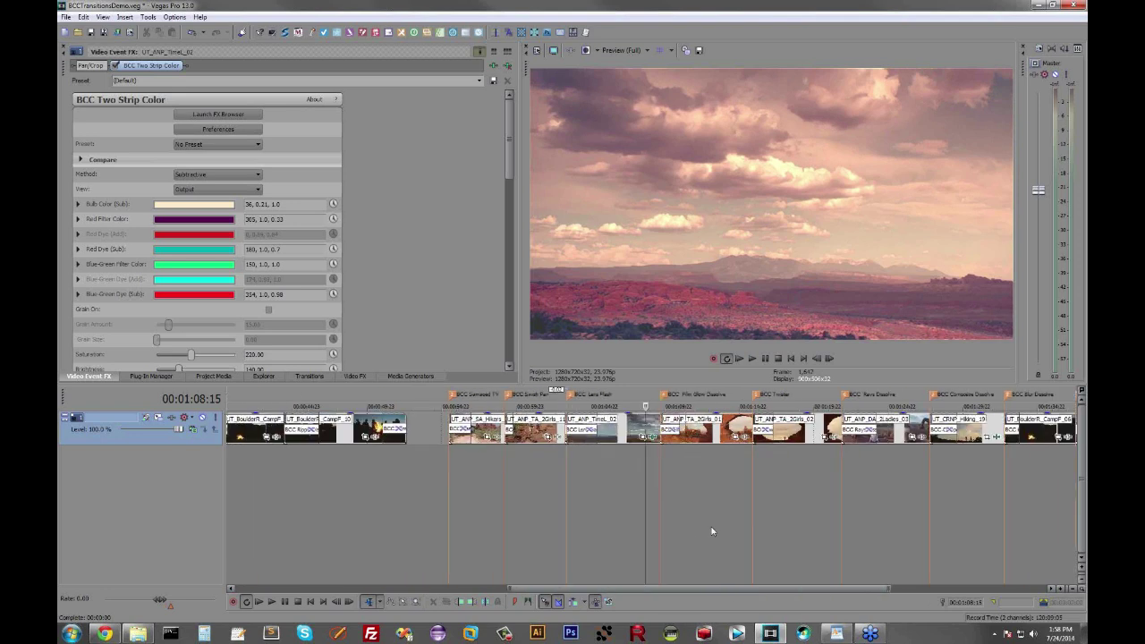
{"action": "left_click", "coordinate": [997, 437]}
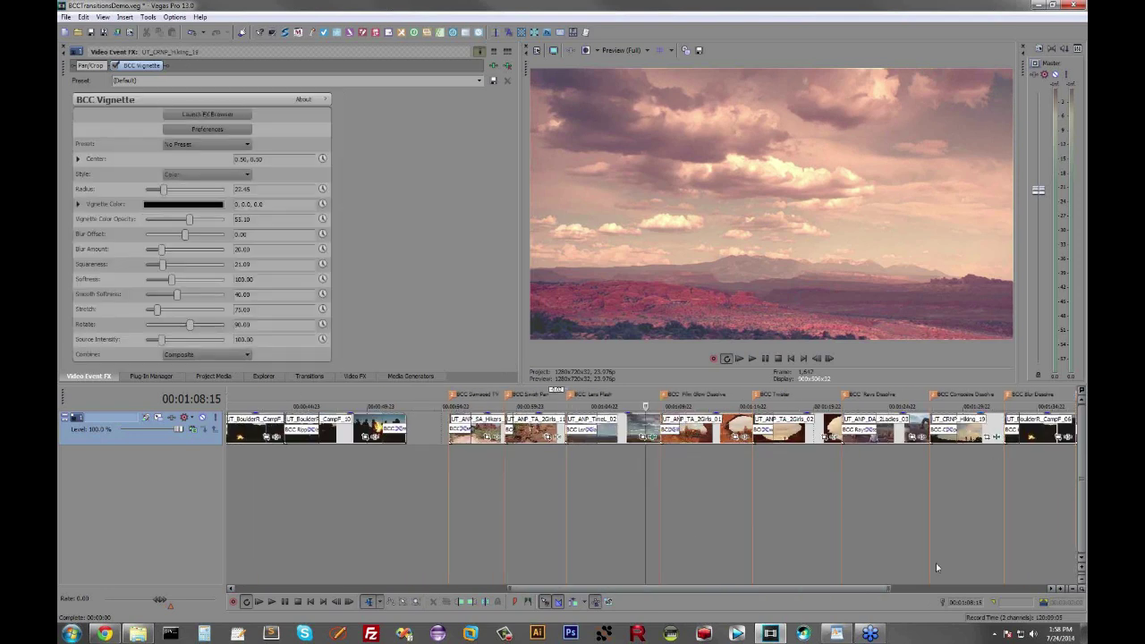
{"action": "left_click", "coordinate": [971, 452]}
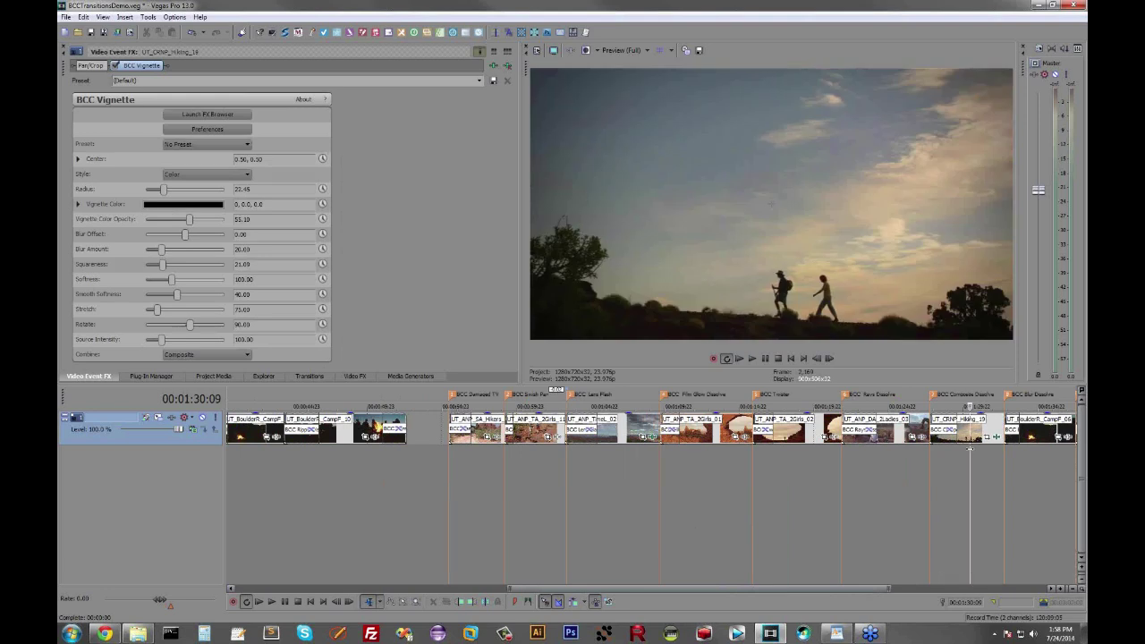
{"action": "left_click", "coordinate": [116, 65]}
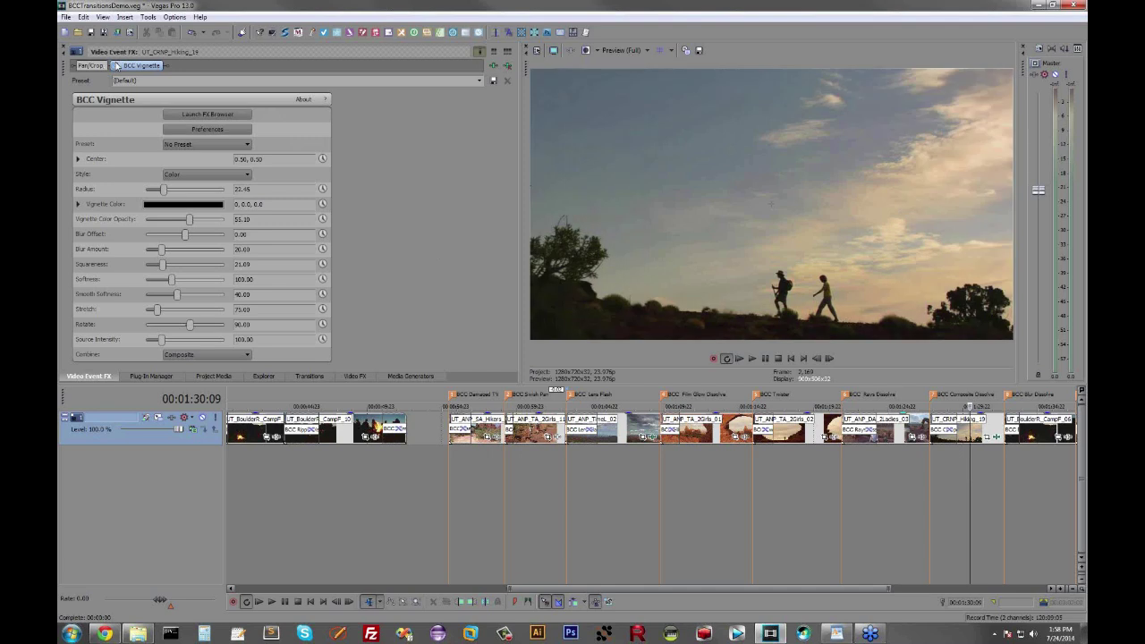
{"action": "left_click", "coordinate": [116, 66]}
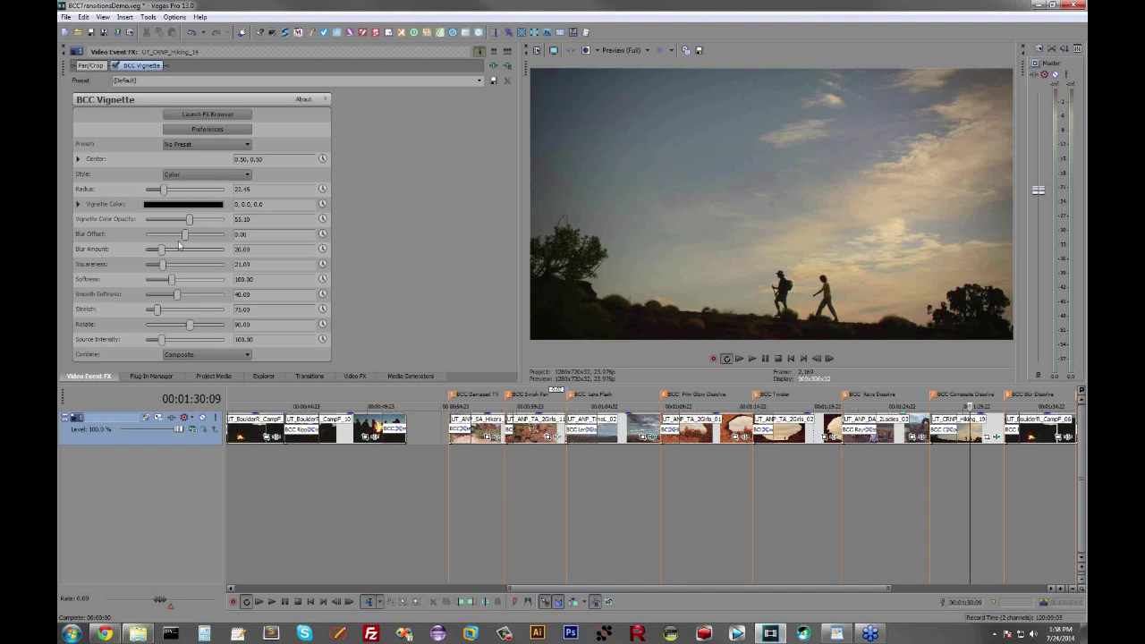
- Raise the Vignette Color Opacity to about 59 and set the vignette style to Blur
{"action": "left_click_drag", "start_coordinate": [190, 224], "coordinate": [195, 221]}
{"action": "left_click", "coordinate": [213, 173]}
{"action": "left_click", "coordinate": [216, 192]}
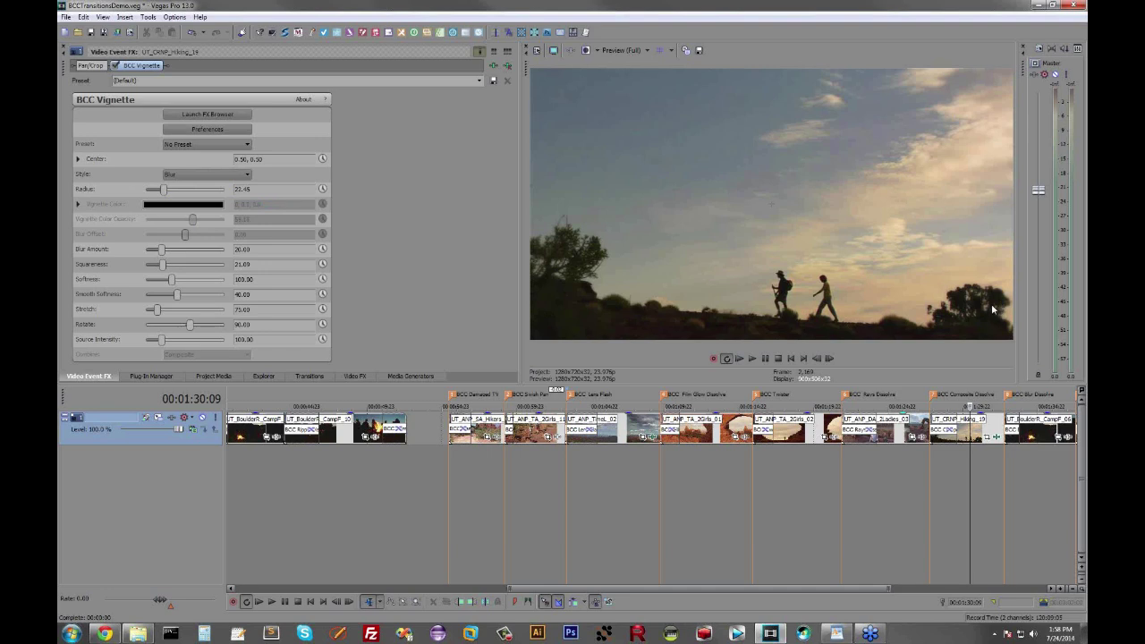
- Set the vignette style to Color and Blur and lower the Blur Offset to -0.04
{"action": "left_click", "coordinate": [184, 175]}
{"action": "left_click", "coordinate": [190, 199]}
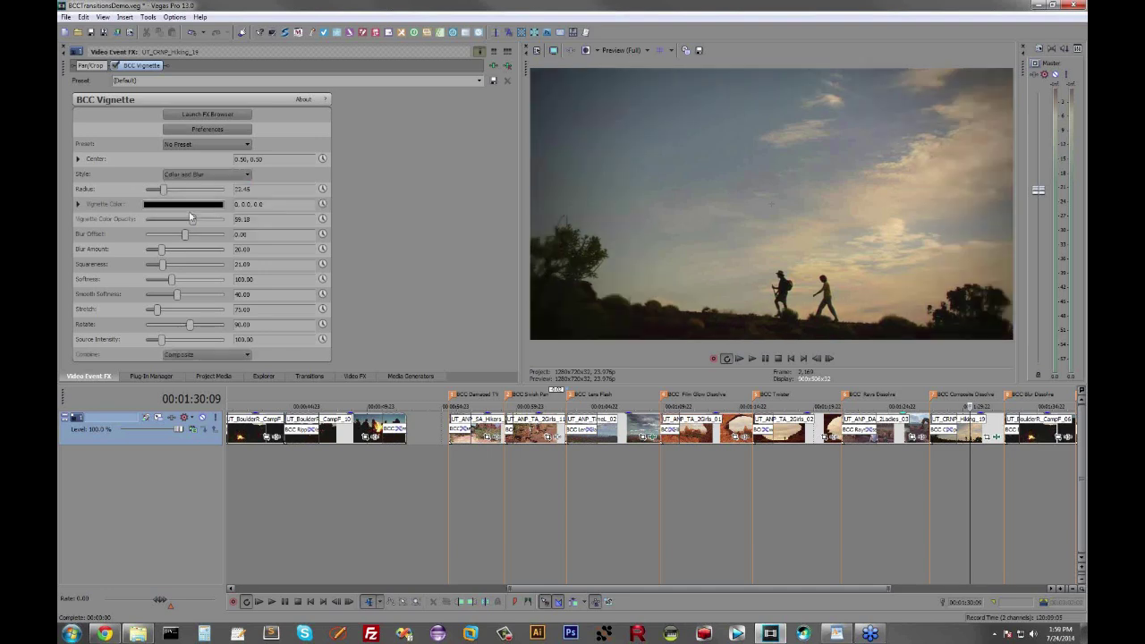
{"action": "mouse_move", "coordinate": [188, 237]}
{"action": "left_mouse_down"}
{"action": "mouse_move", "coordinate": [202, 237]}
{"action": "mouse_move", "coordinate": [171, 242]}
{"action": "left_mouse_up"}
{"action": "left_click_drag", "start_coordinate": [172, 240], "coordinate": [183, 238]}
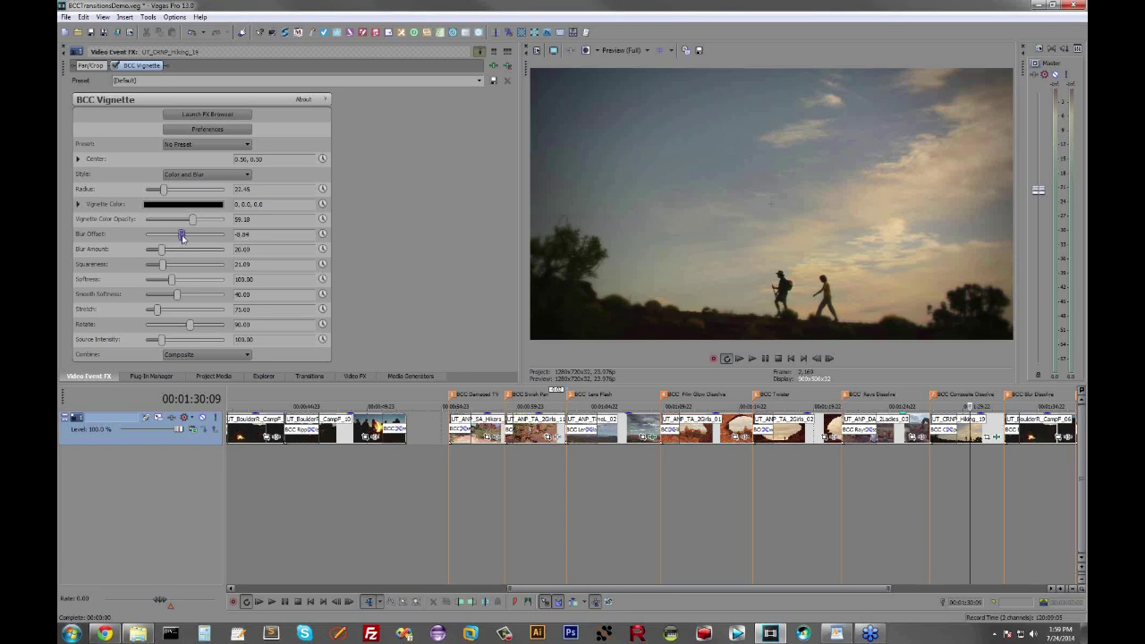
- Apply the OvalColorAndBlur preset to the Vignette effect from the FX Browser and move the playhead to the clip at the Film Glow Dissolve marker
{"action": "left_click", "coordinate": [213, 119]}
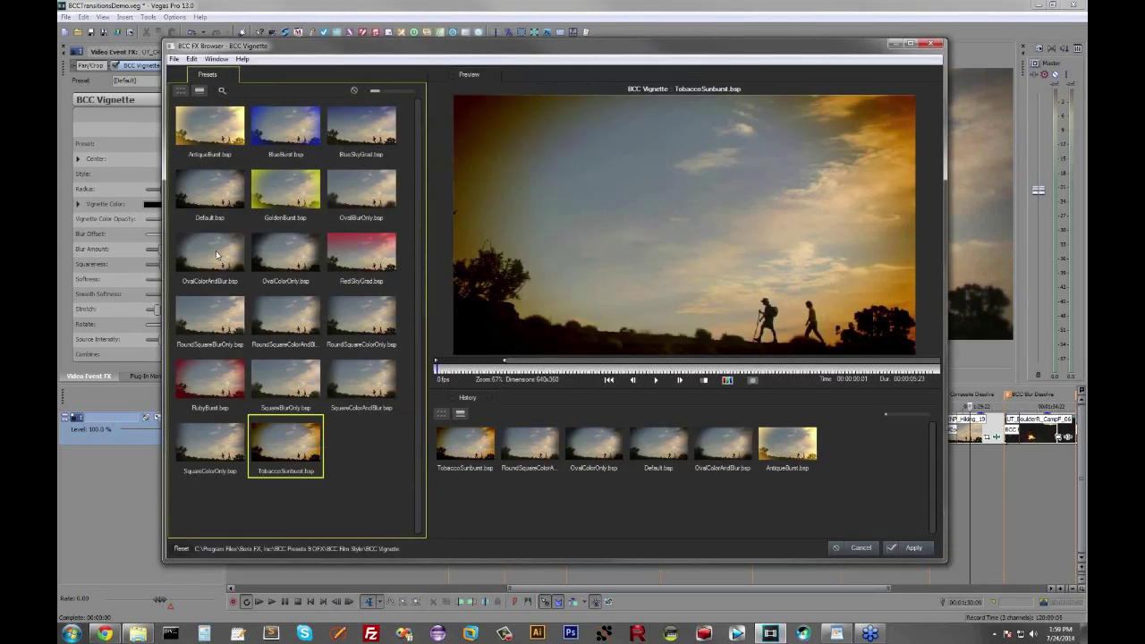
{"action": "left_click", "coordinate": [216, 256]}
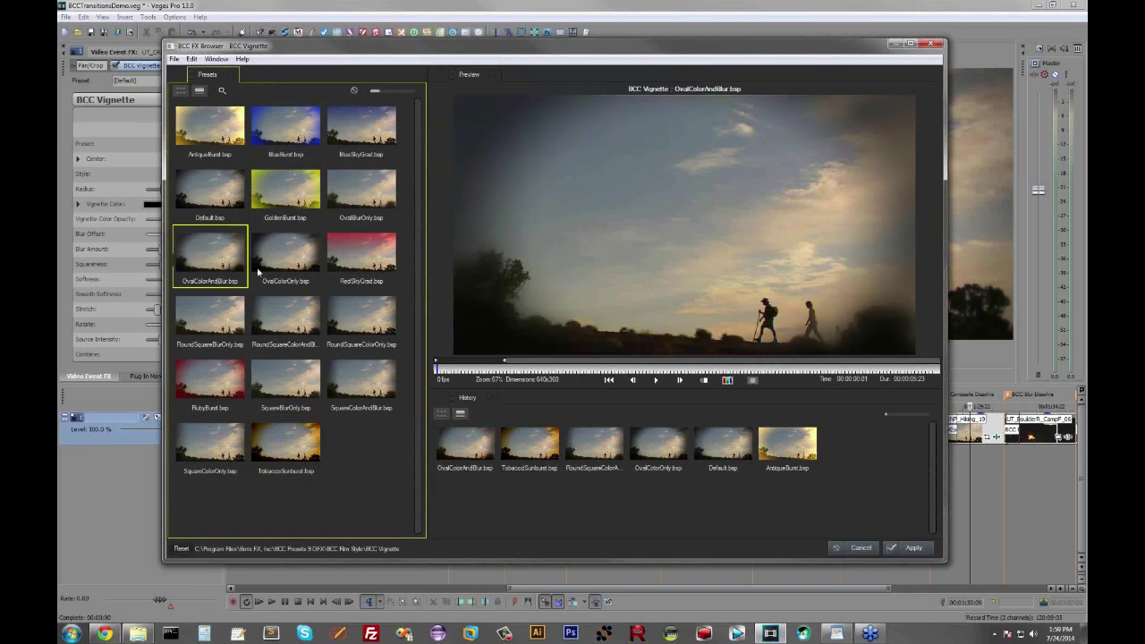
{"action": "left_click", "coordinate": [914, 549]}
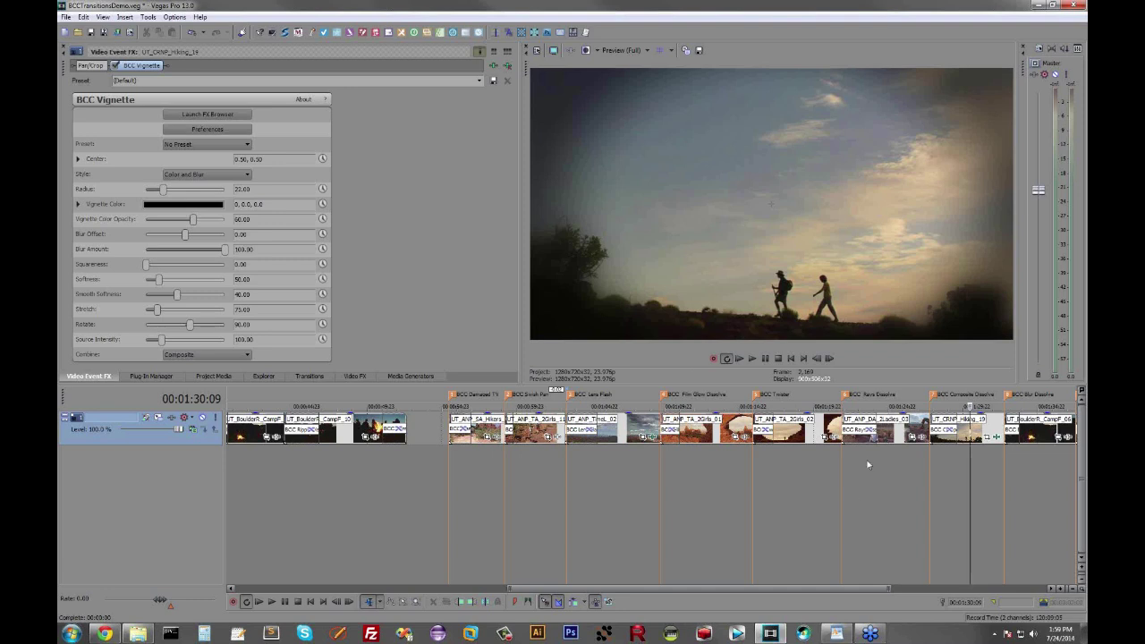
{"action": "left_click", "coordinate": [699, 472]}
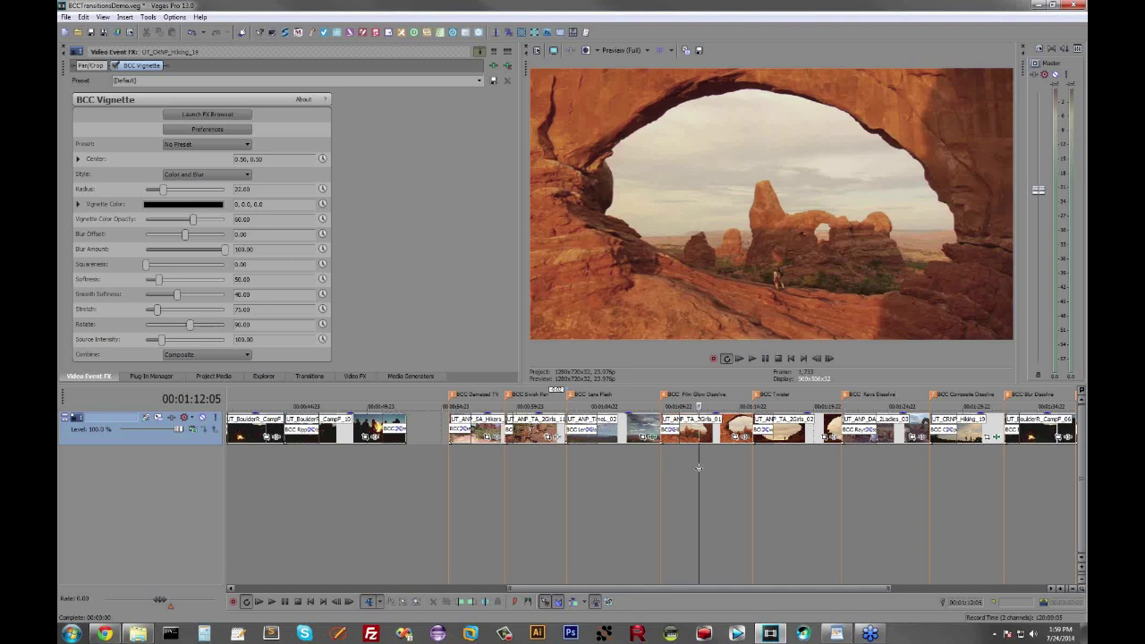